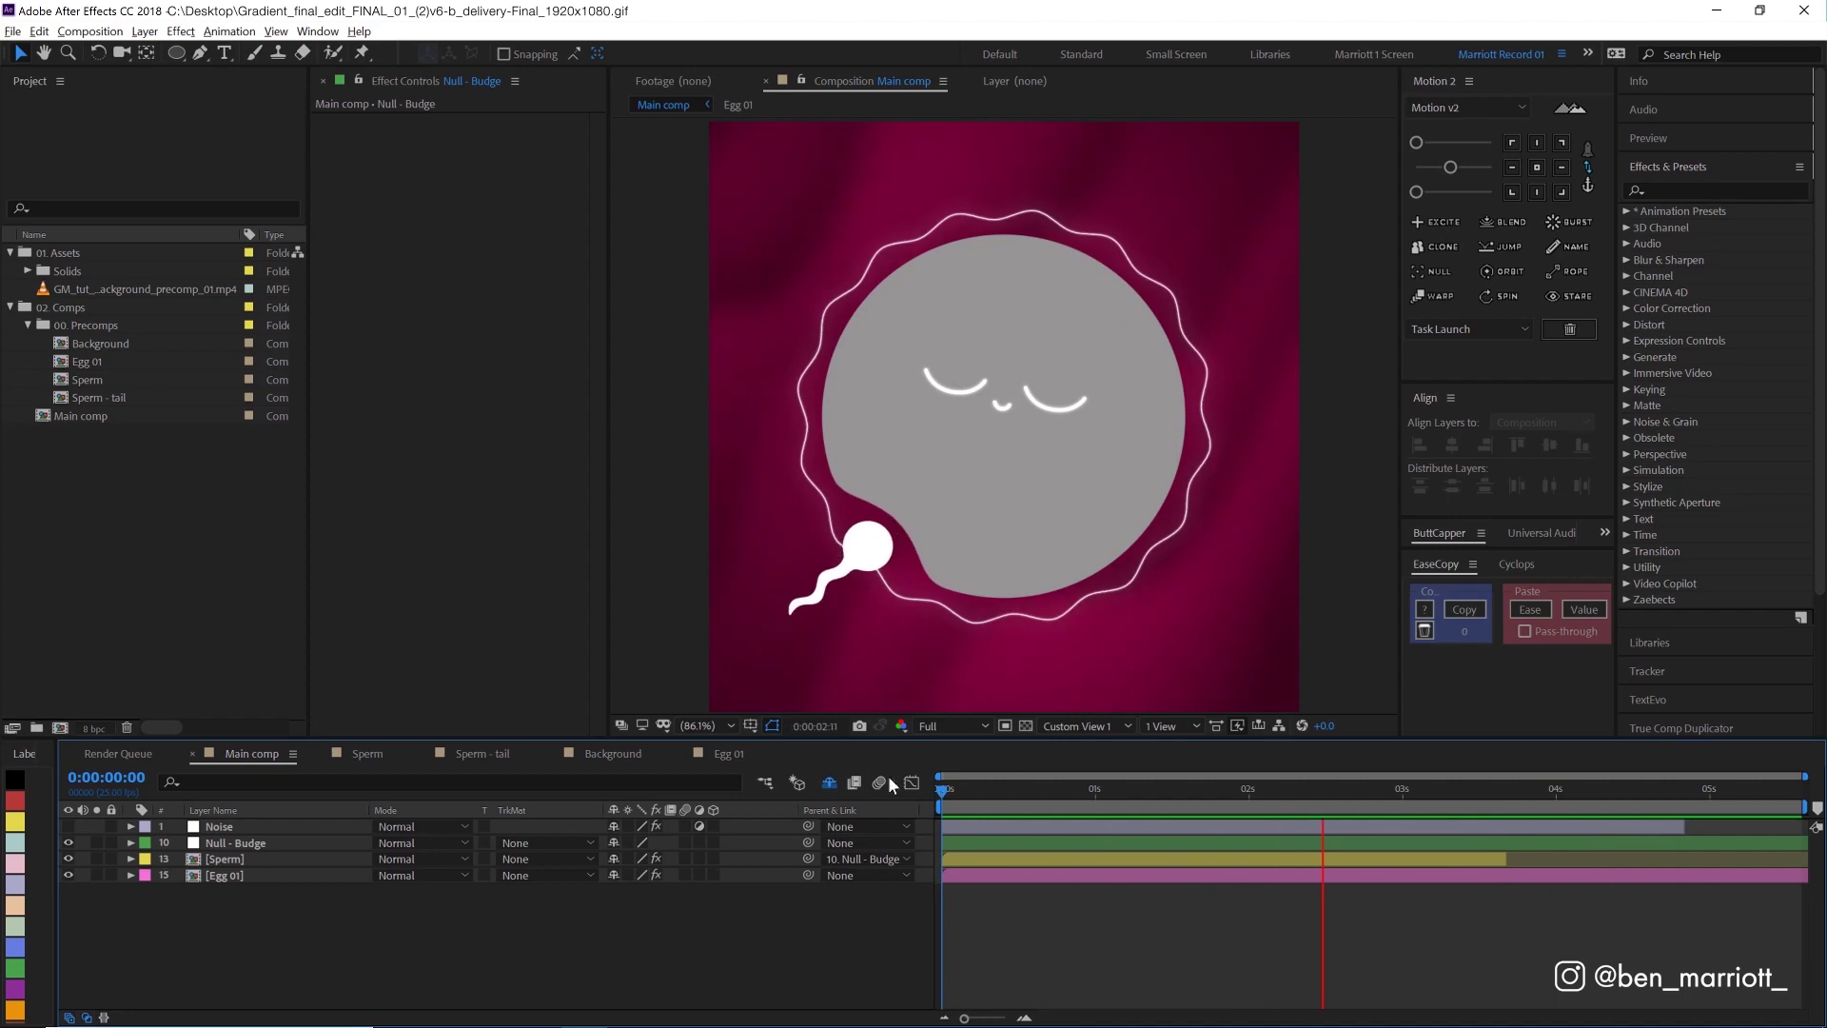
# Step: Briefly reveal the shy layers, hide them again, and stop the preview at frame 0
pyautogui.click(828, 781)
pyautogui.scroll(-3, 1003, 902)
pyautogui.scroll(3, 885, 857)
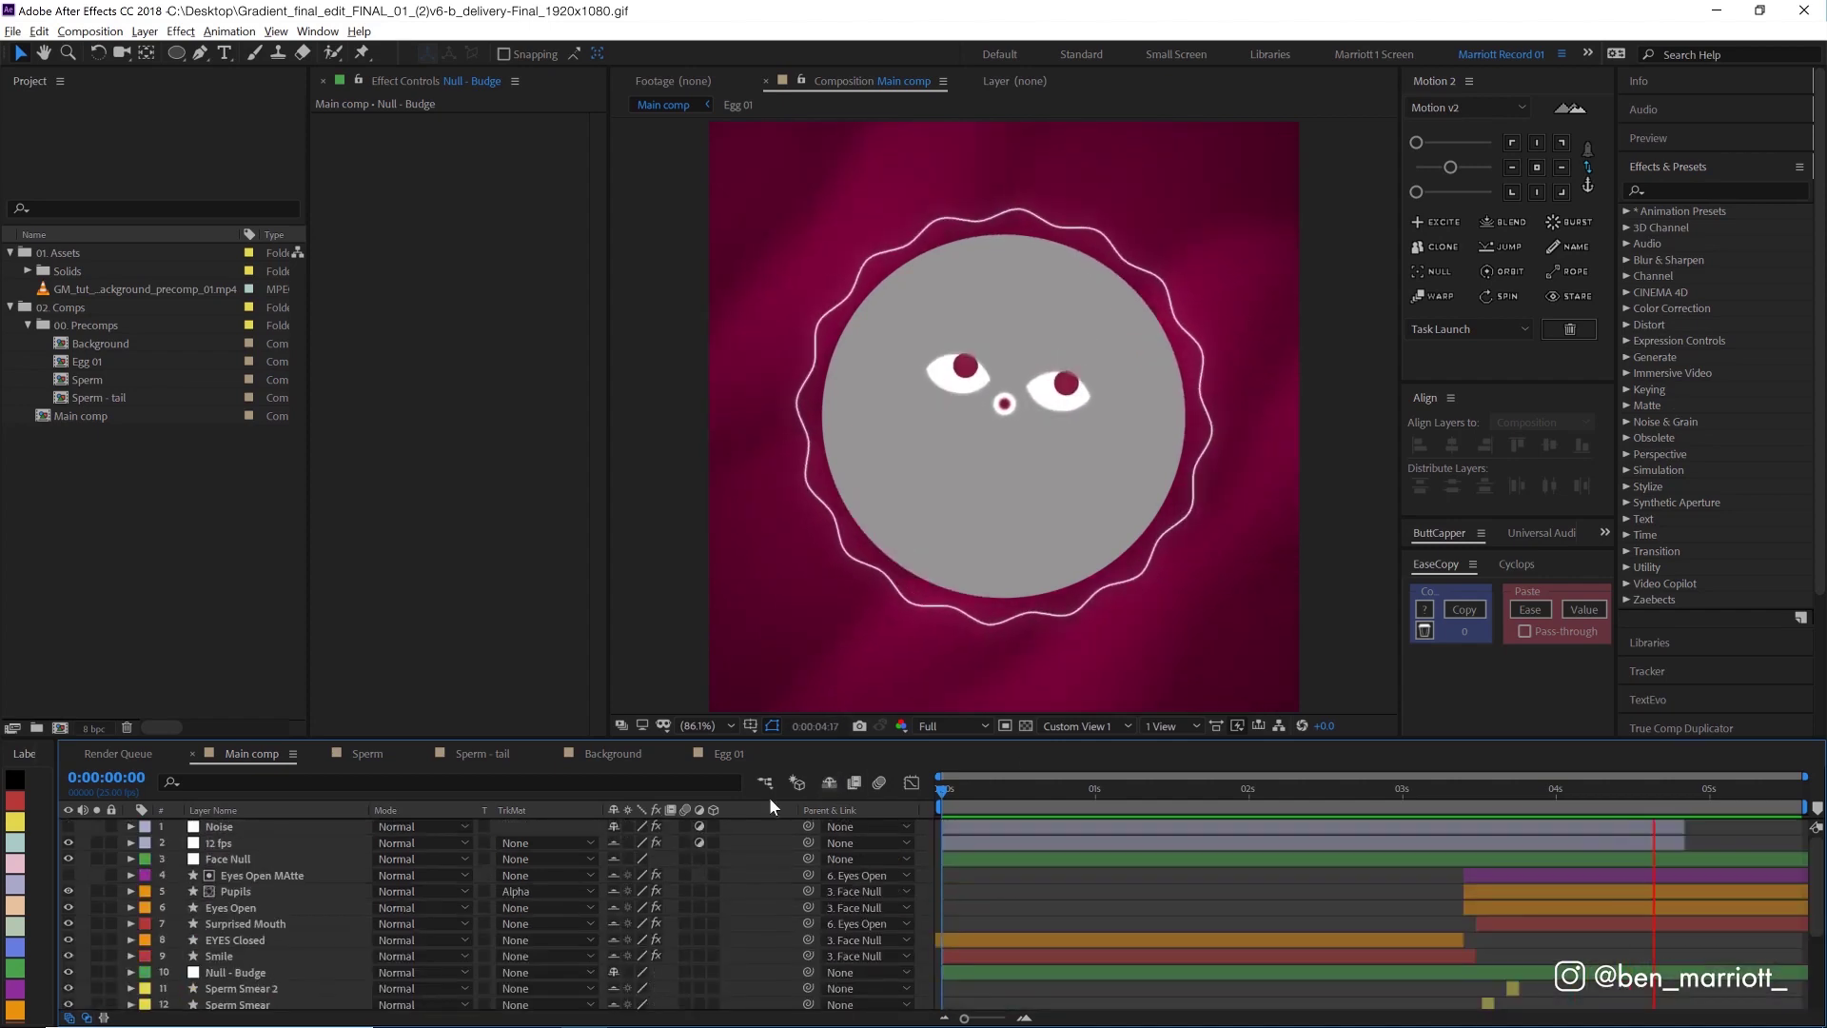
pyautogui.click(822, 785)
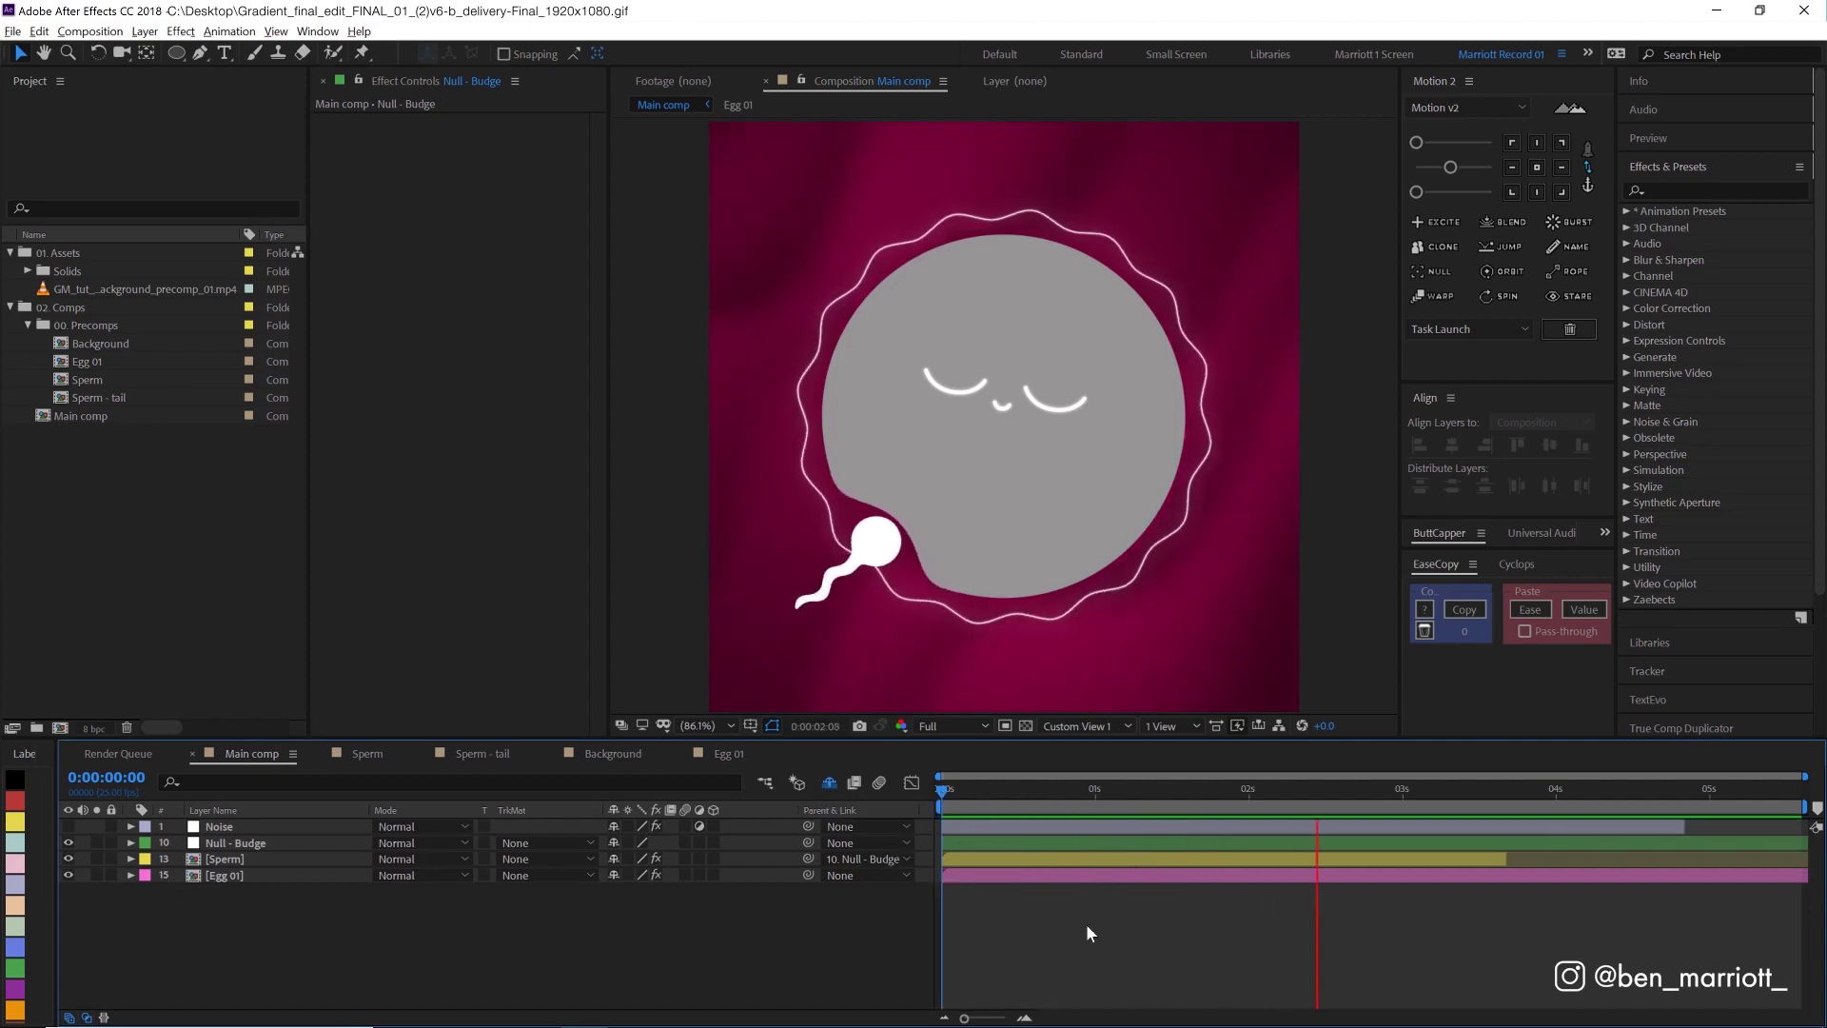
pyautogui.press('space')
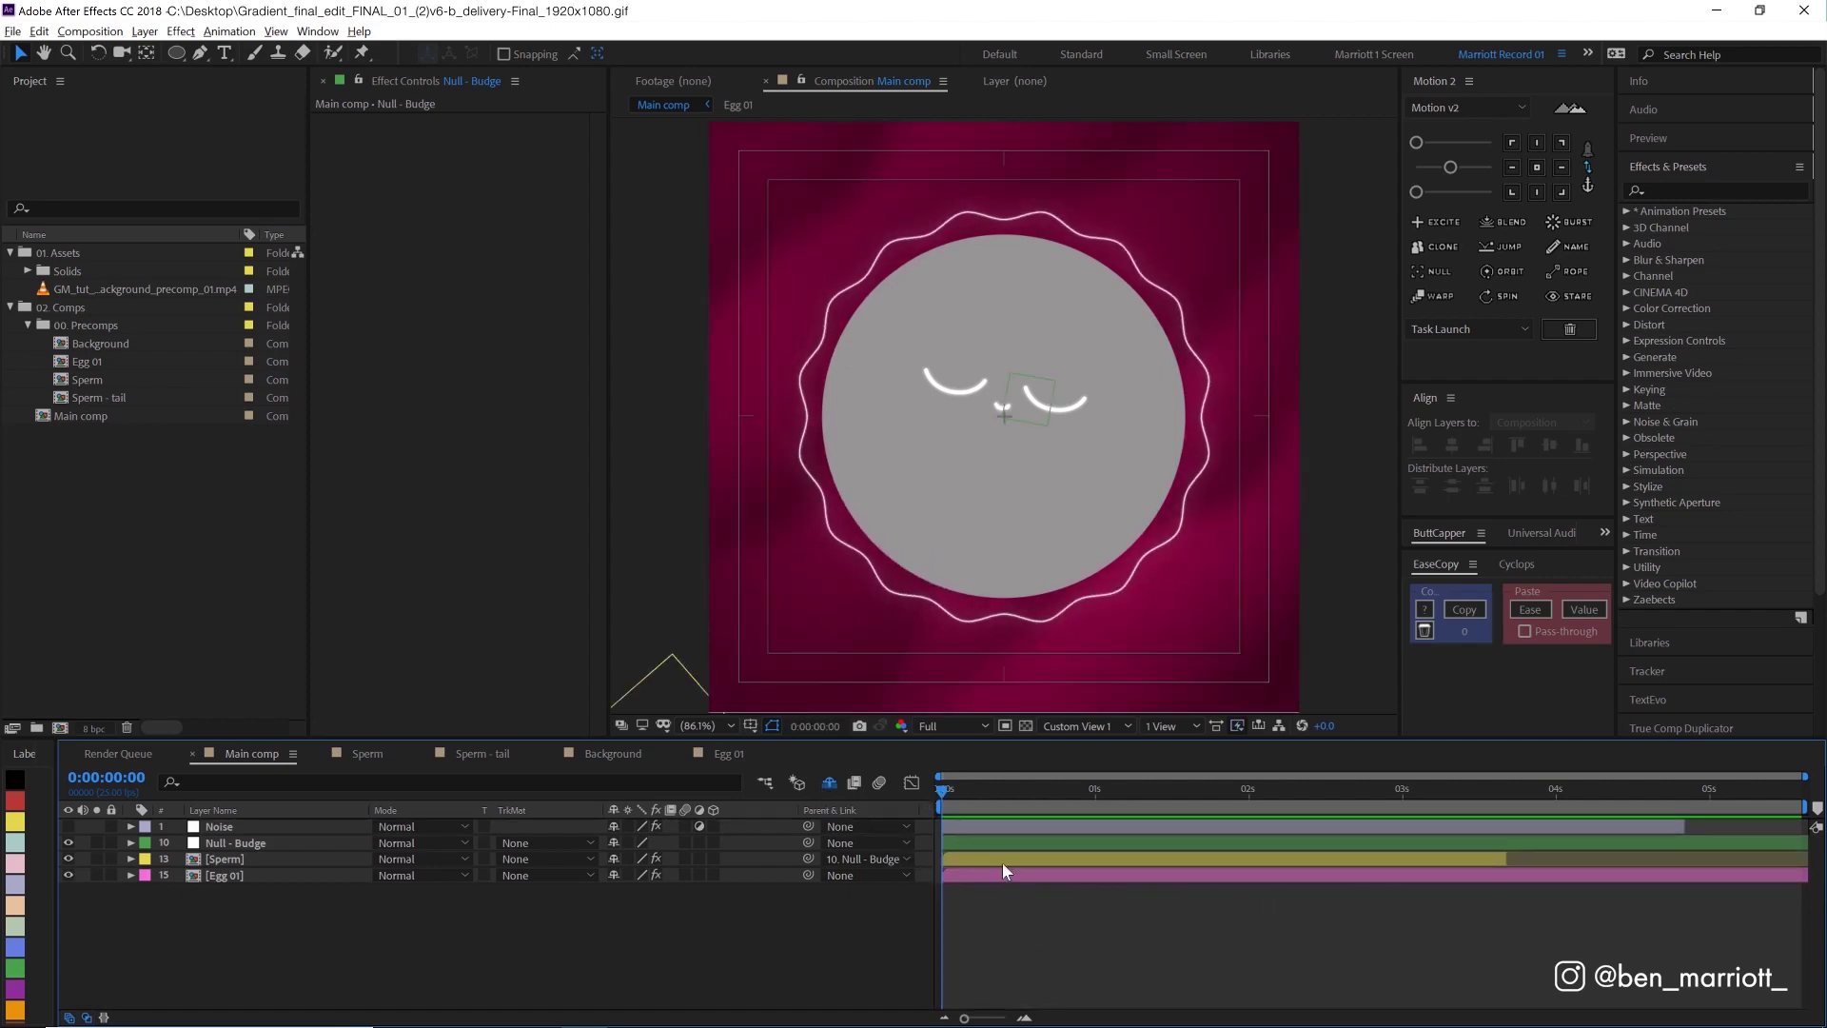
# Step: At frame 14, expand Egg 01's Bulge effect and drag Null - Budge to push the egg
pyautogui.moveTo(944, 795); pyautogui.dragTo(1028, 801)
pyautogui.click(1021, 874)
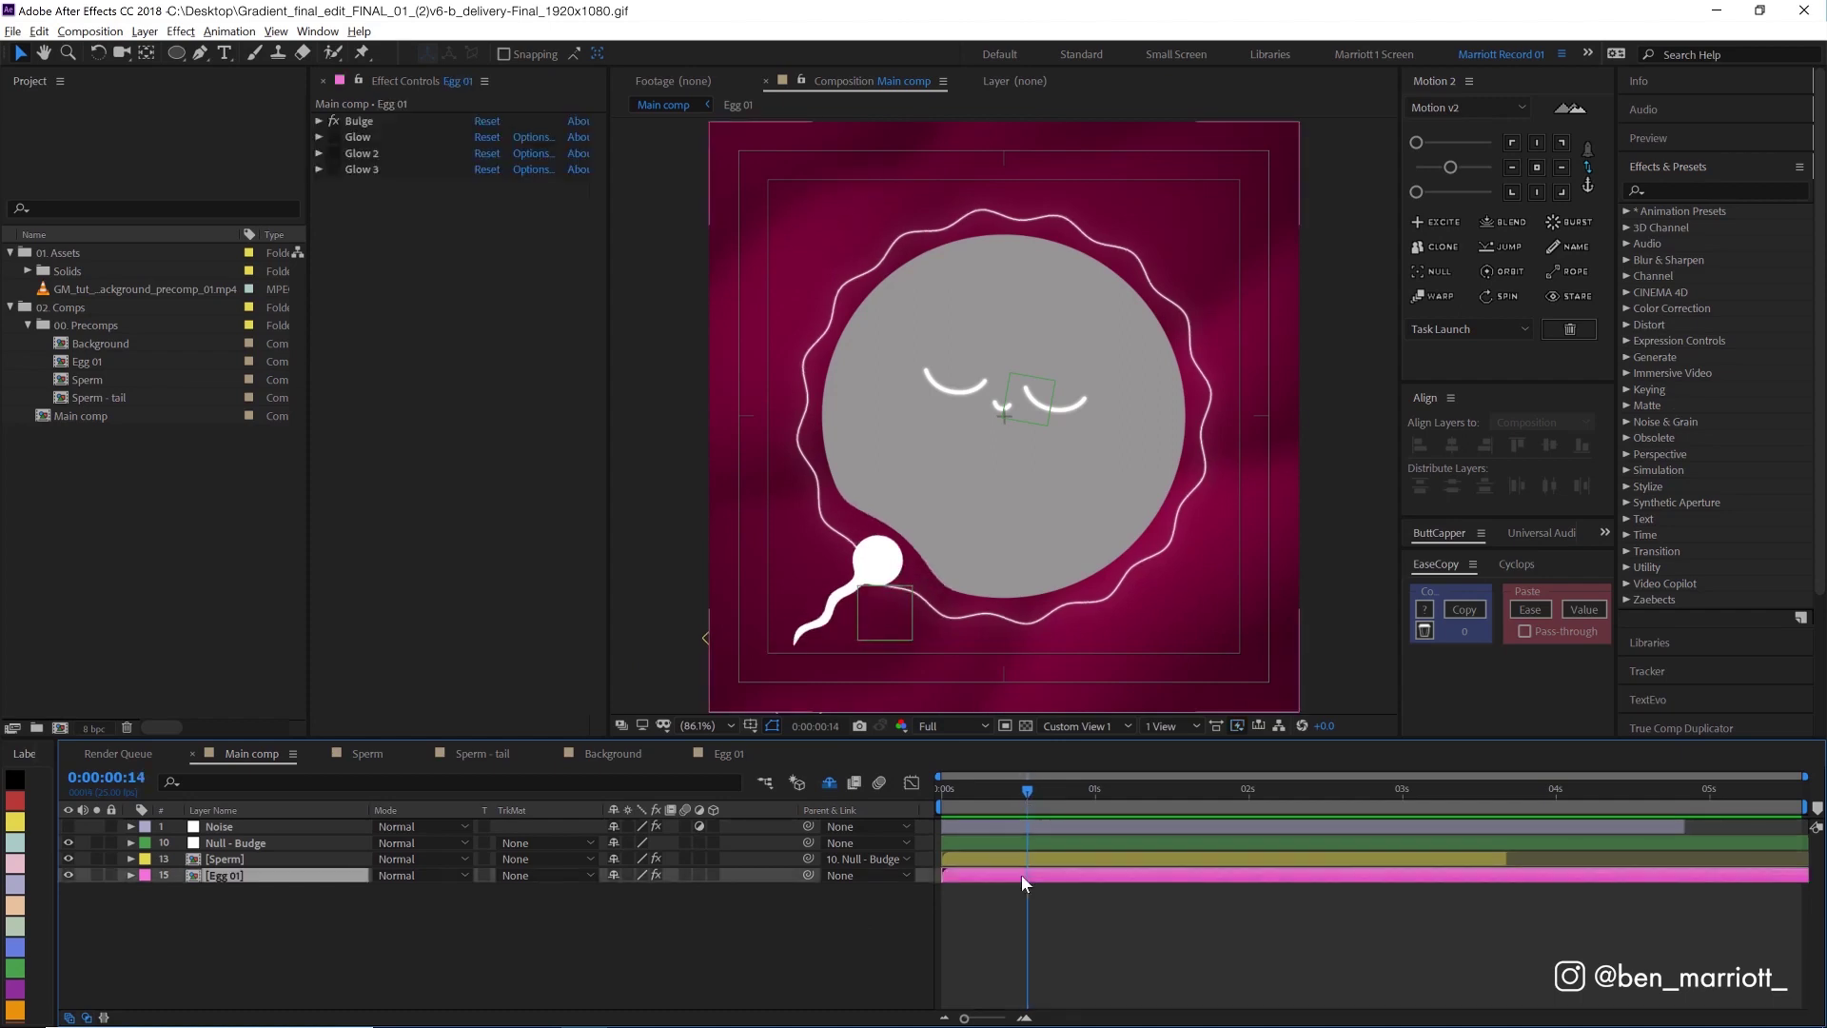
pyautogui.click(359, 121)
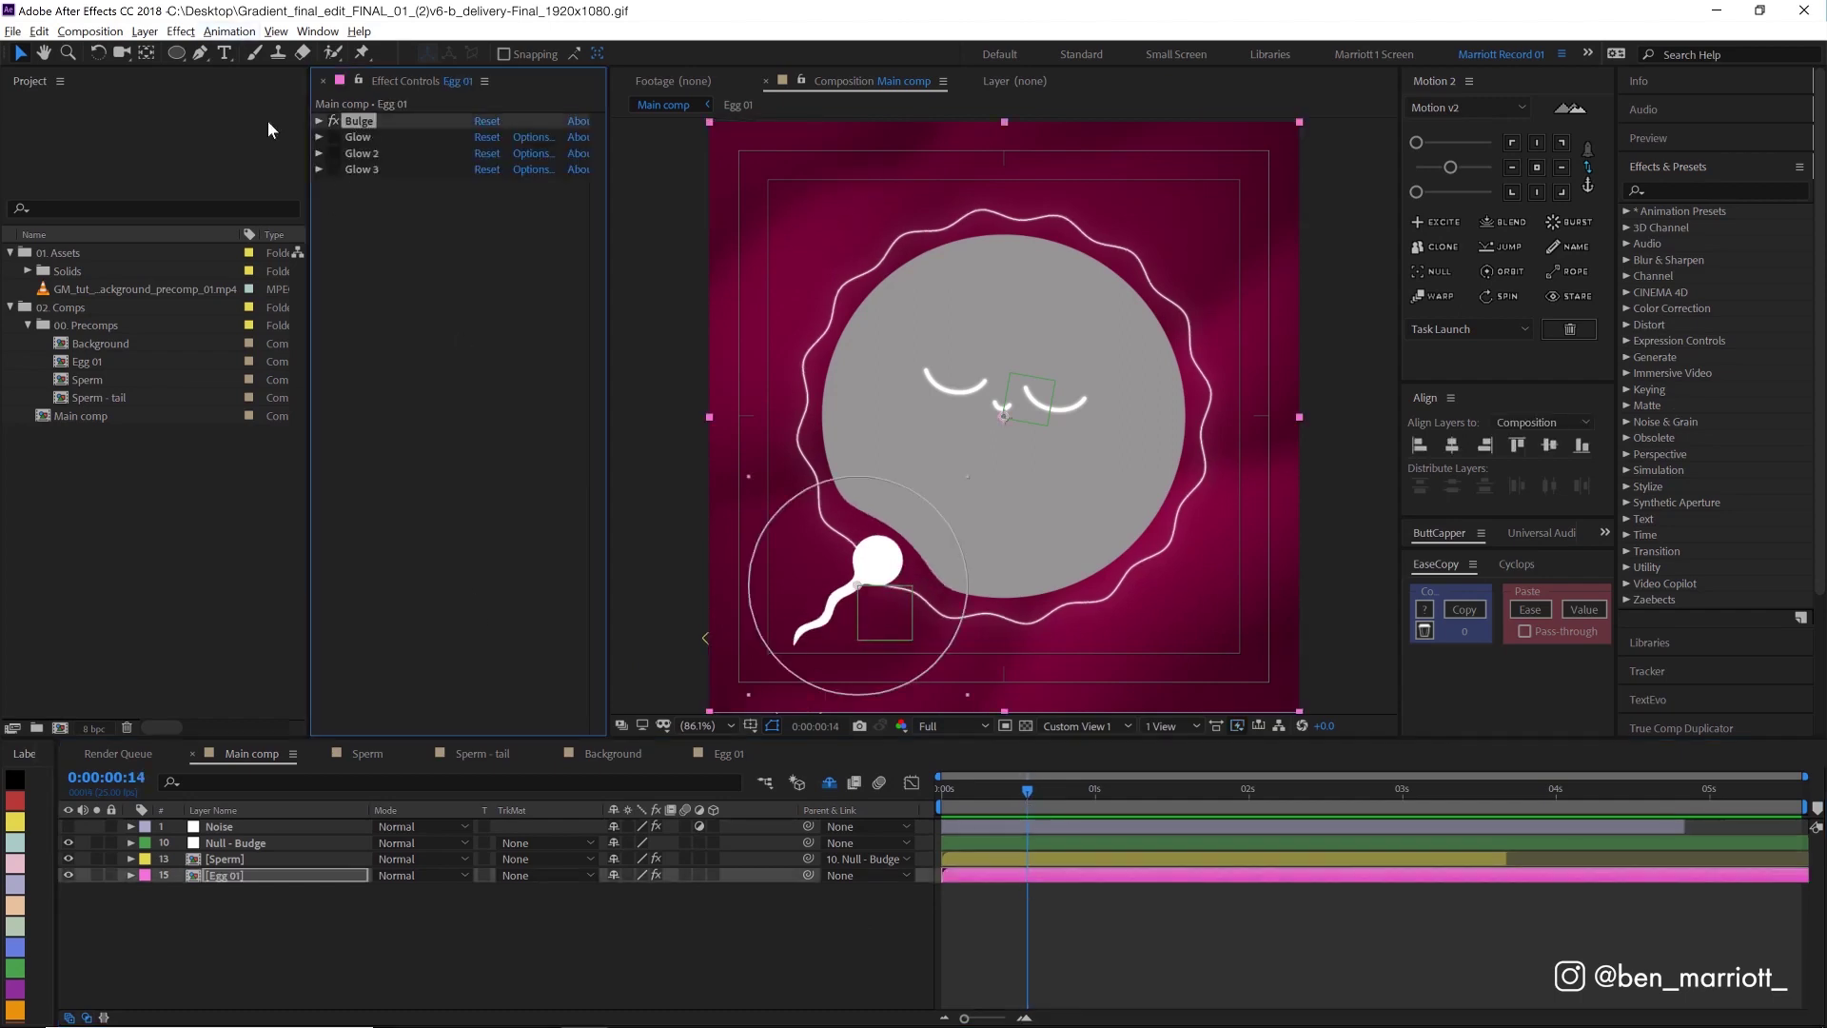
pyautogui.click(321, 124)
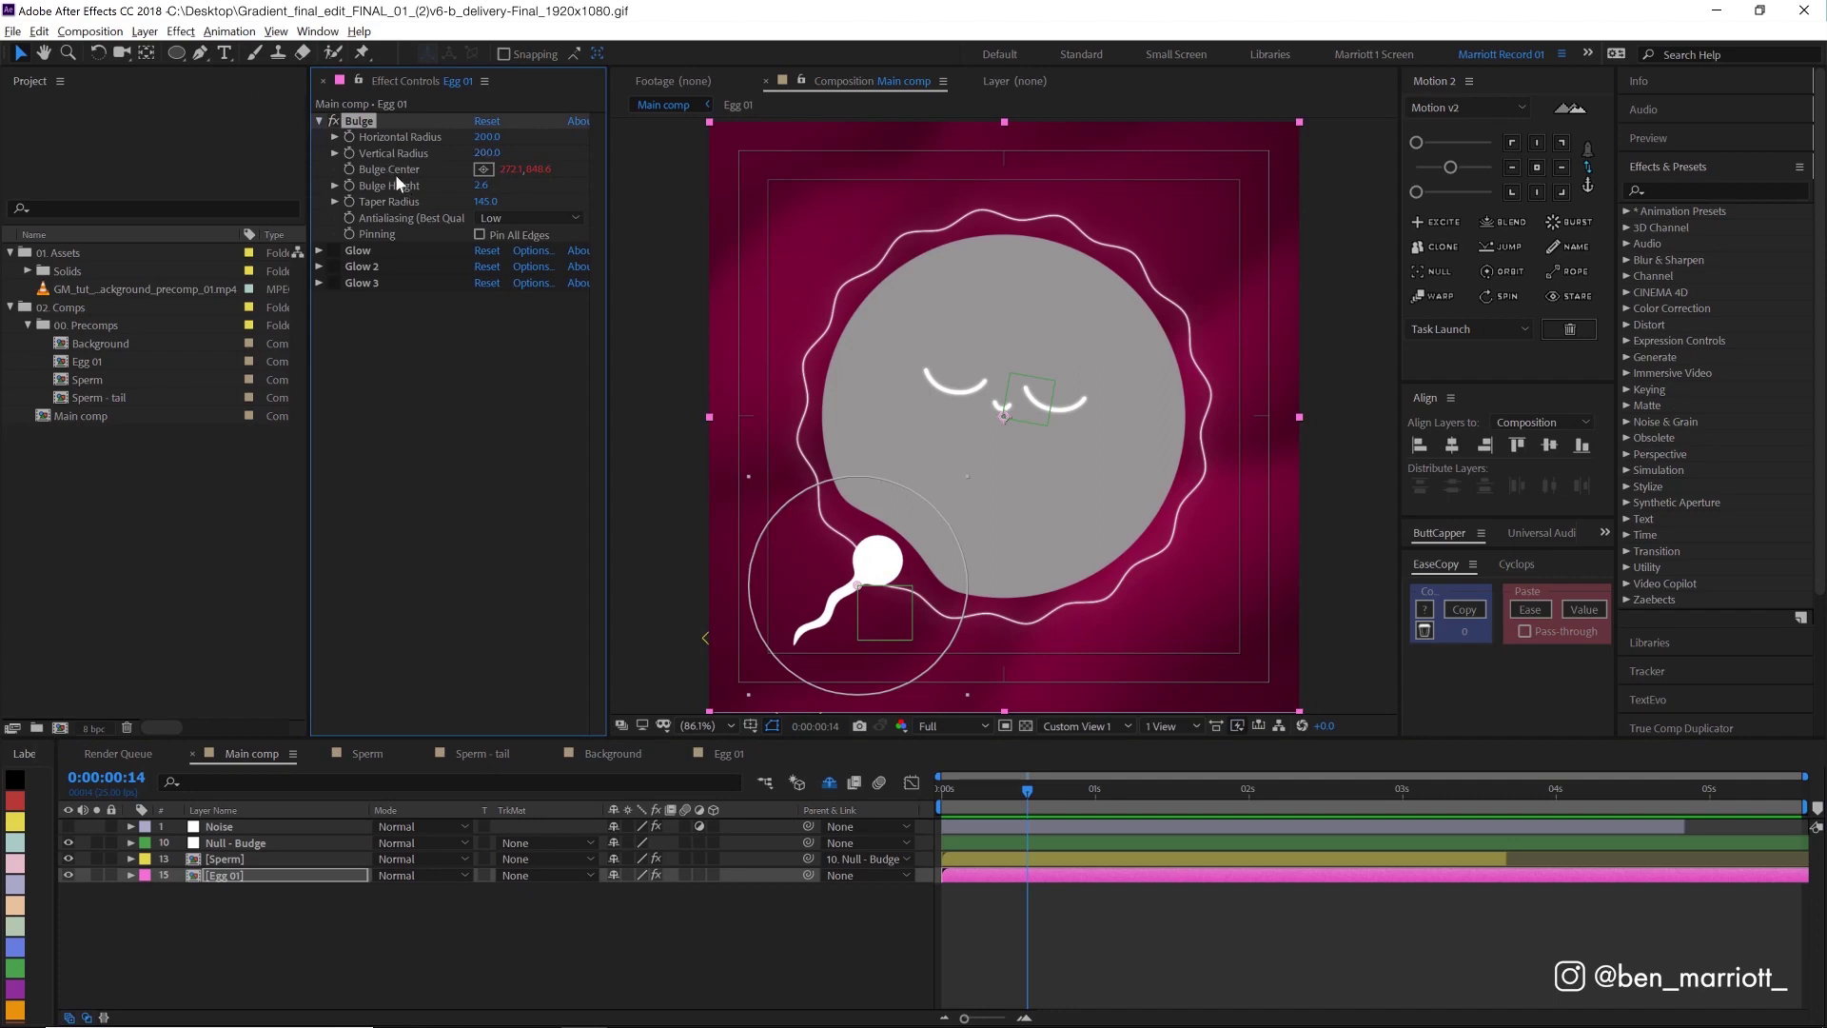
pyautogui.click(245, 844)
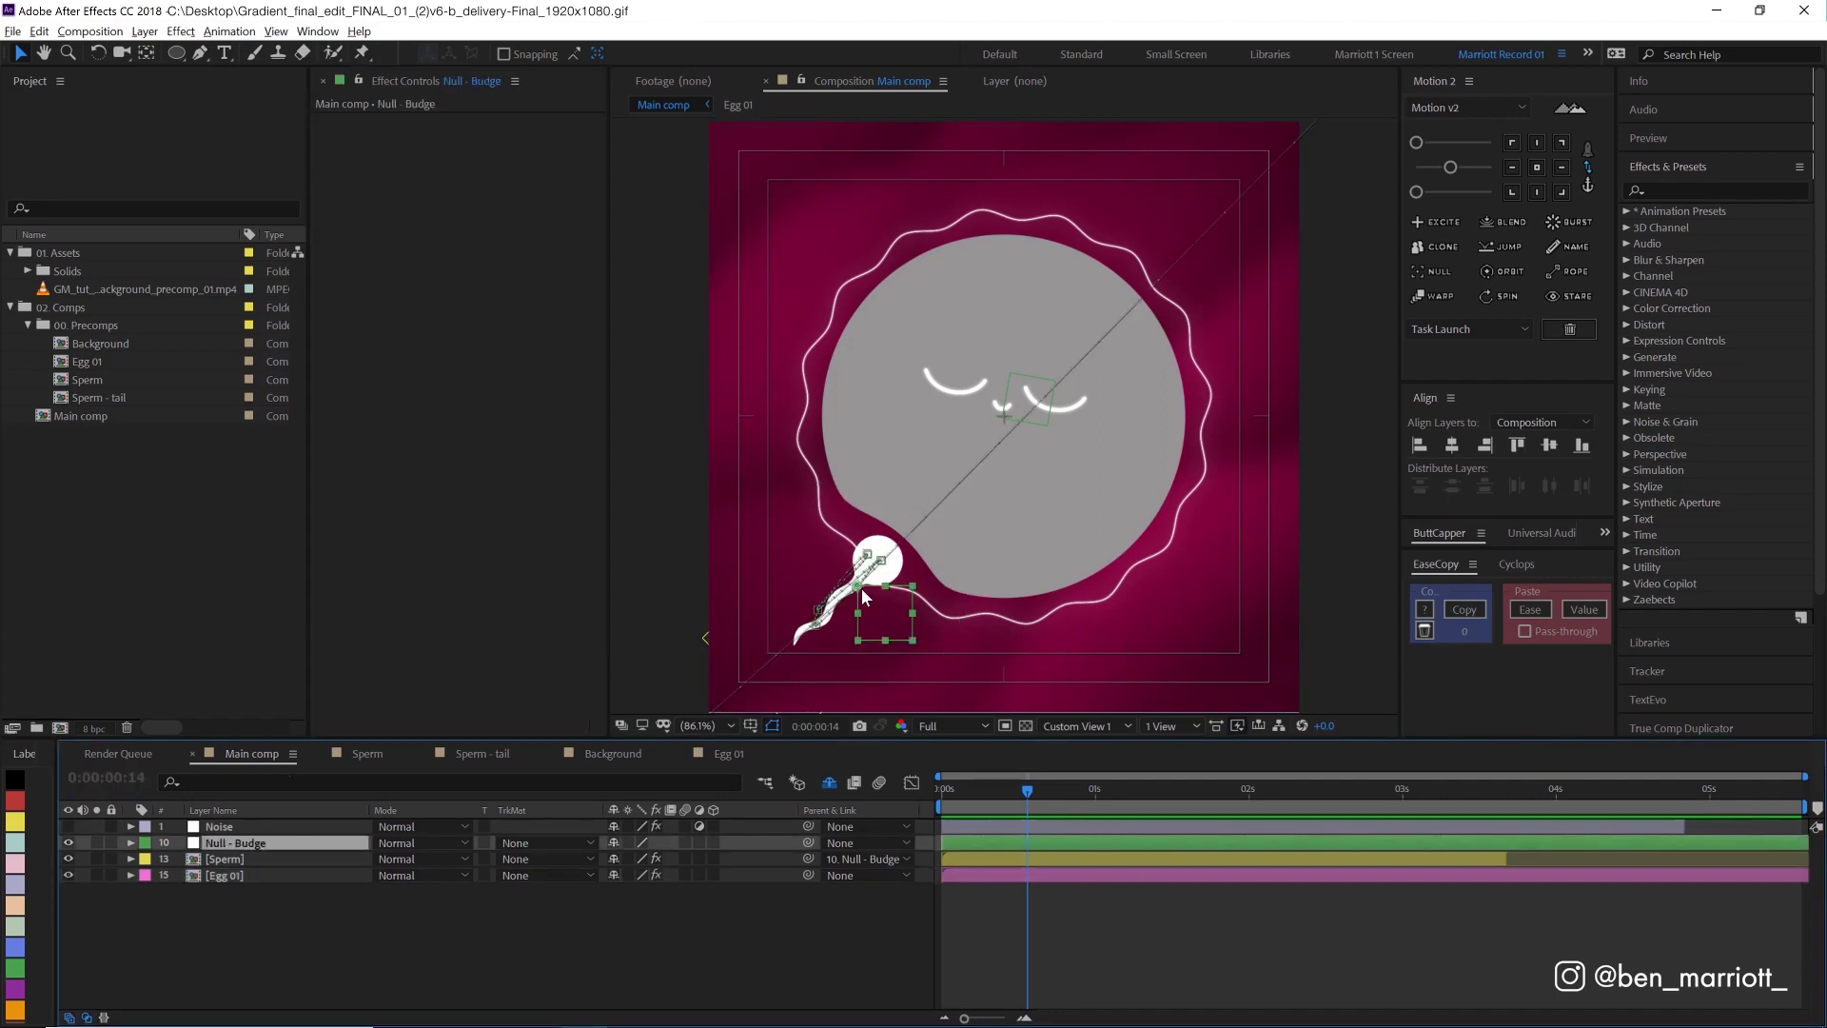
pyautogui.moveTo(858, 587)
pyautogui.mouseDown()
pyautogui.moveTo(818, 571)
pyautogui.moveTo(846, 551)
pyautogui.moveTo(967, 636)
pyautogui.moveTo(979, 614)
pyautogui.moveTo(1123, 629)
pyautogui.moveTo(930, 571)
pyautogui.moveTo(1049, 312)
pyautogui.moveTo(1149, 293)
pyautogui.moveTo(1007, 392)
pyautogui.moveTo(754, 299)
pyautogui.moveTo(898, 393)
pyautogui.moveTo(901, 532)
pyautogui.moveTo(843, 643)
pyautogui.moveTo(914, 572)
pyautogui.mouseUp()
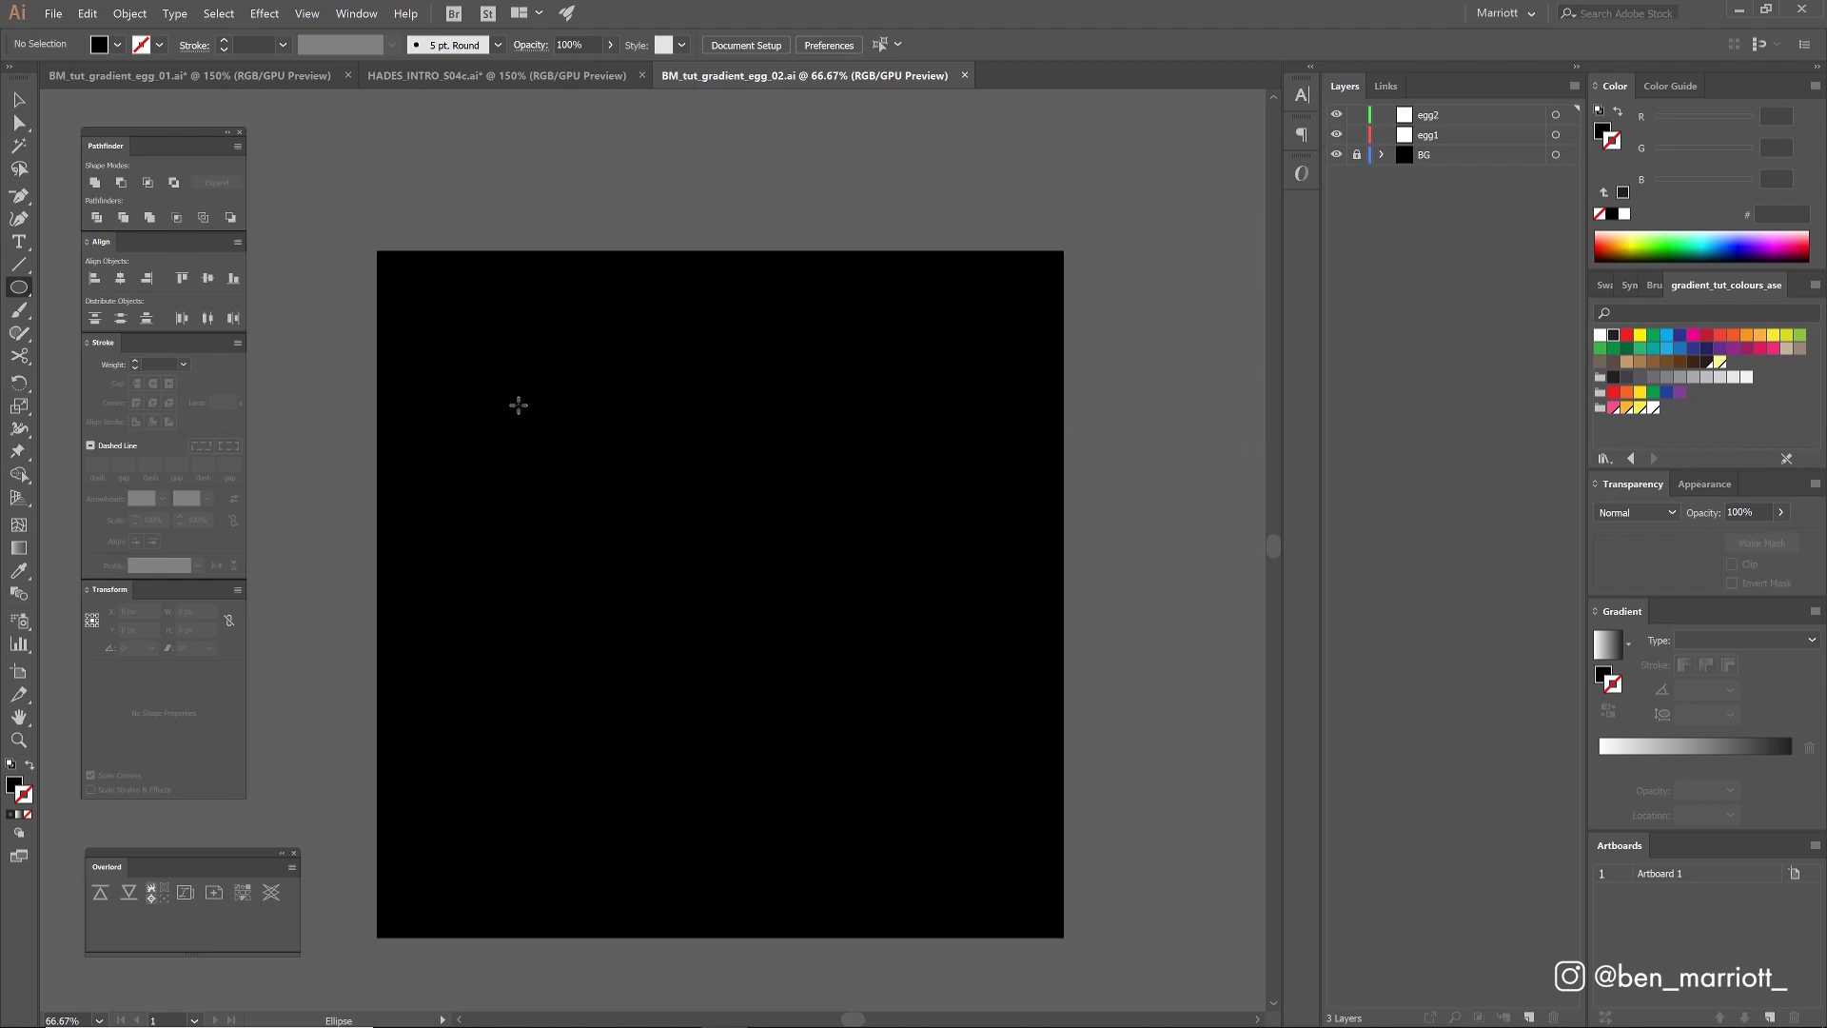
# Step: Draw a circle across the artboard's centre and set its height to 665 px
pyautogui.moveTo(510, 373); pyautogui.dragTo(922, 782)
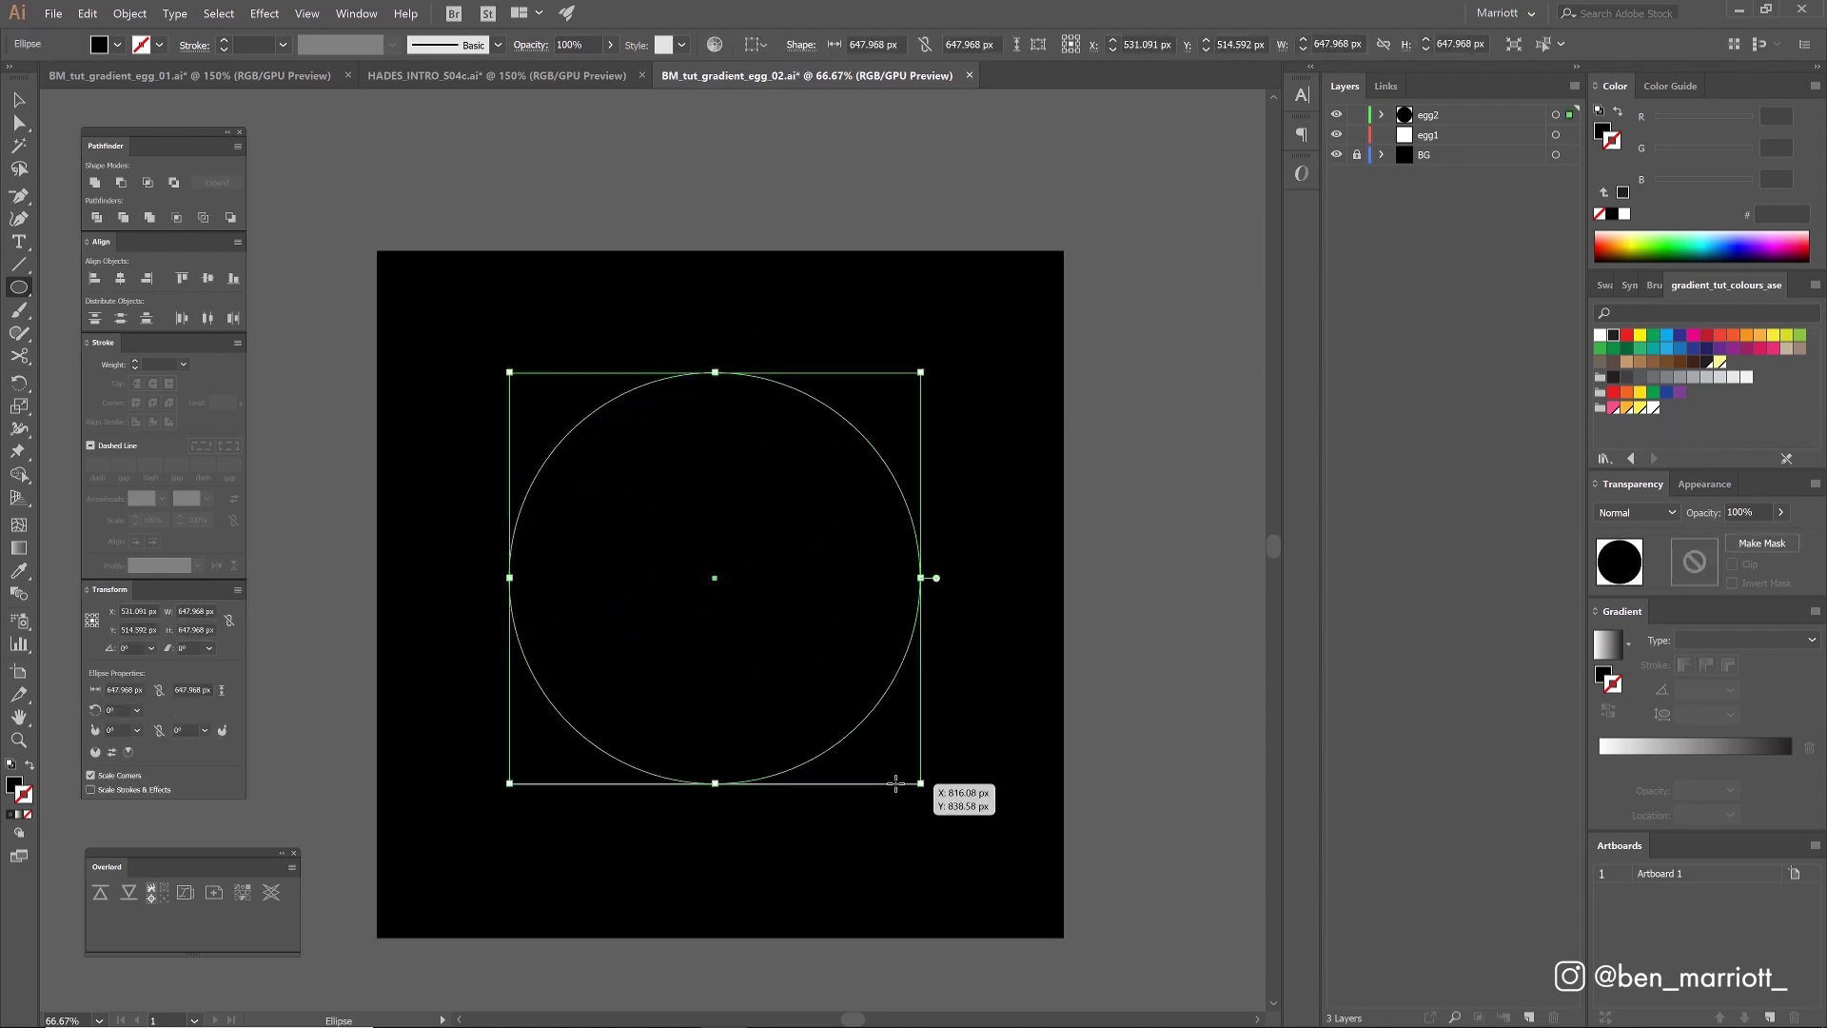
pyautogui.doubleClick(978, 41)
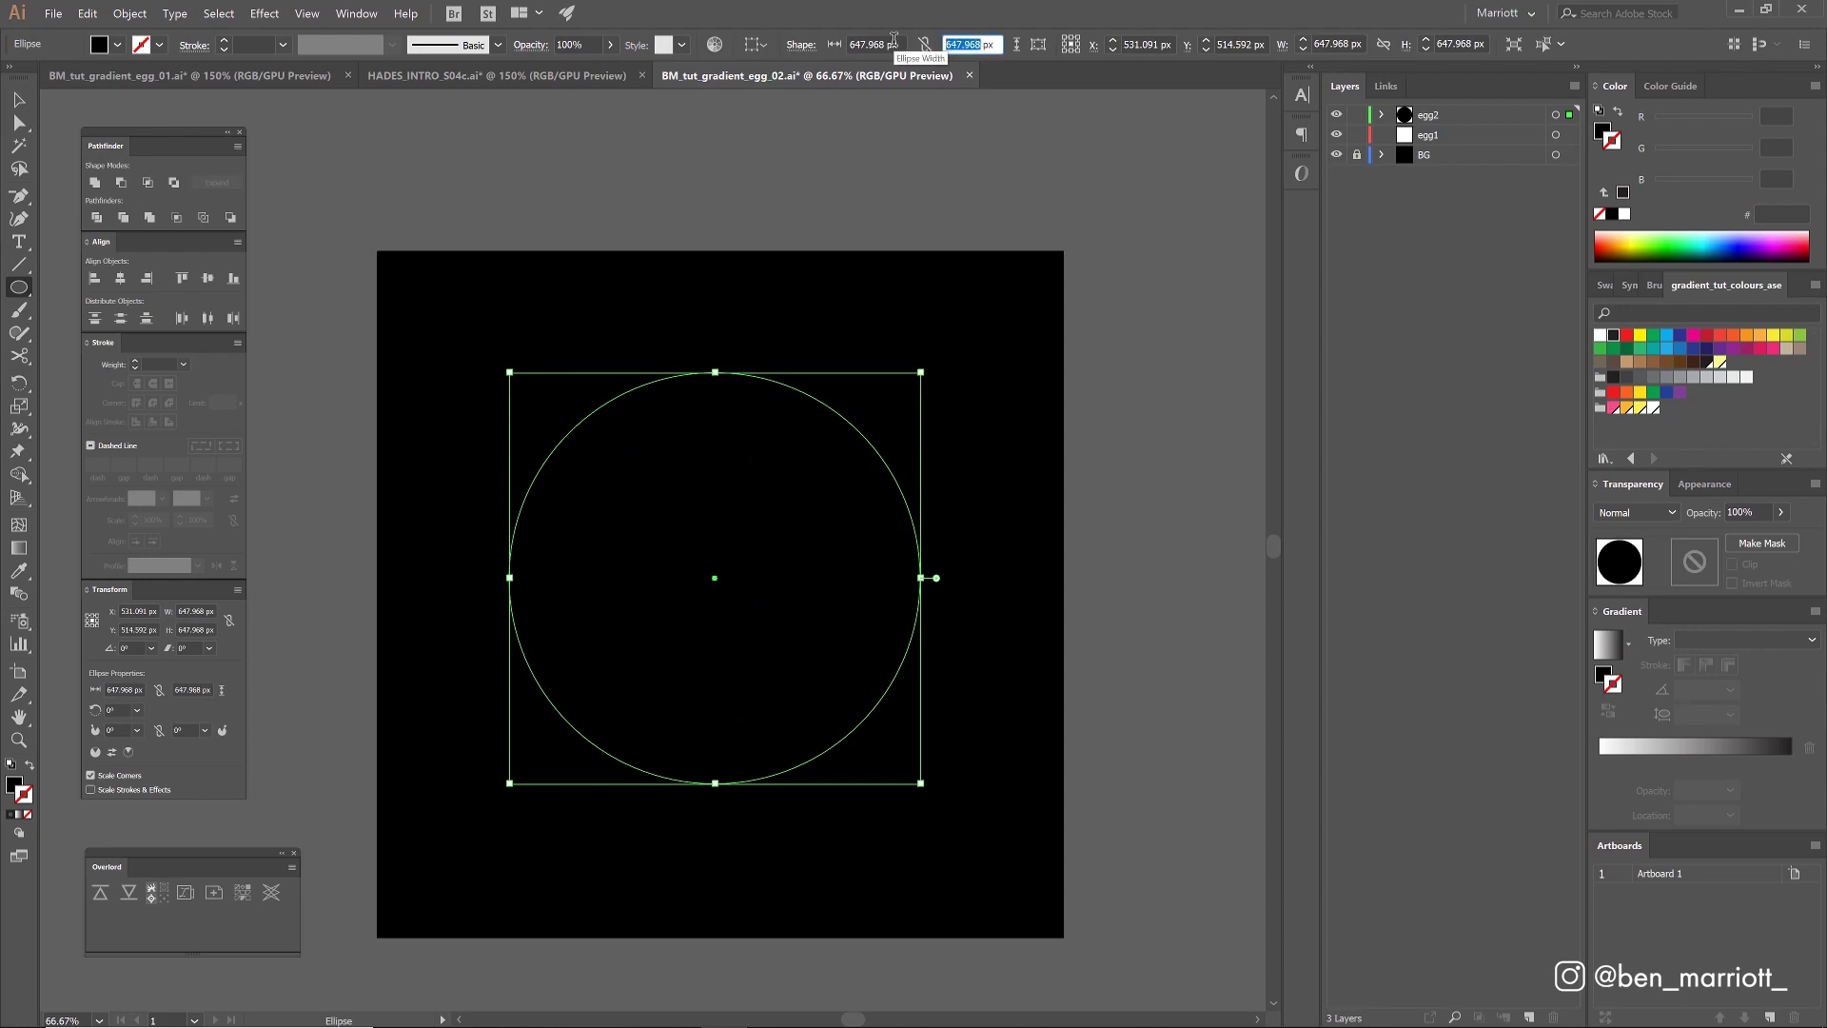
pyautogui.write('6')
pyautogui.press('Return')
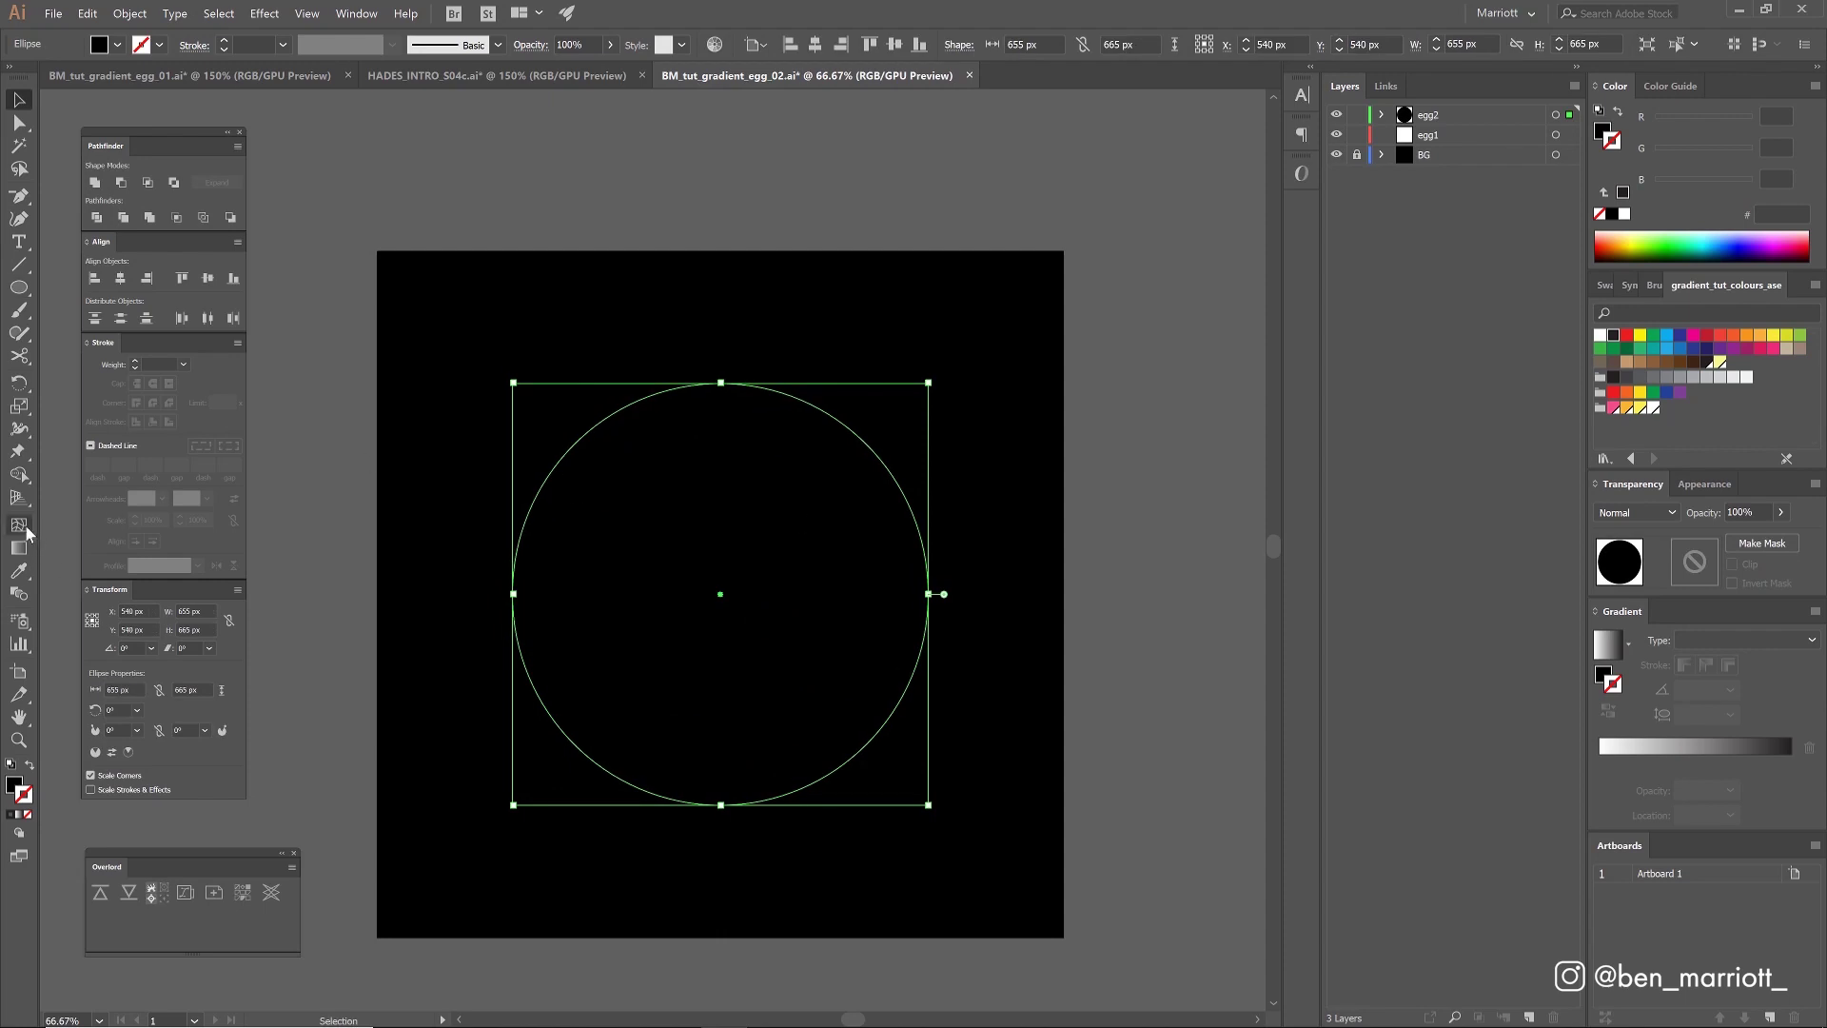
# Step: Add mesh points inside the circle to build a grid of crossing mesh lines
pyautogui.click(20, 524)
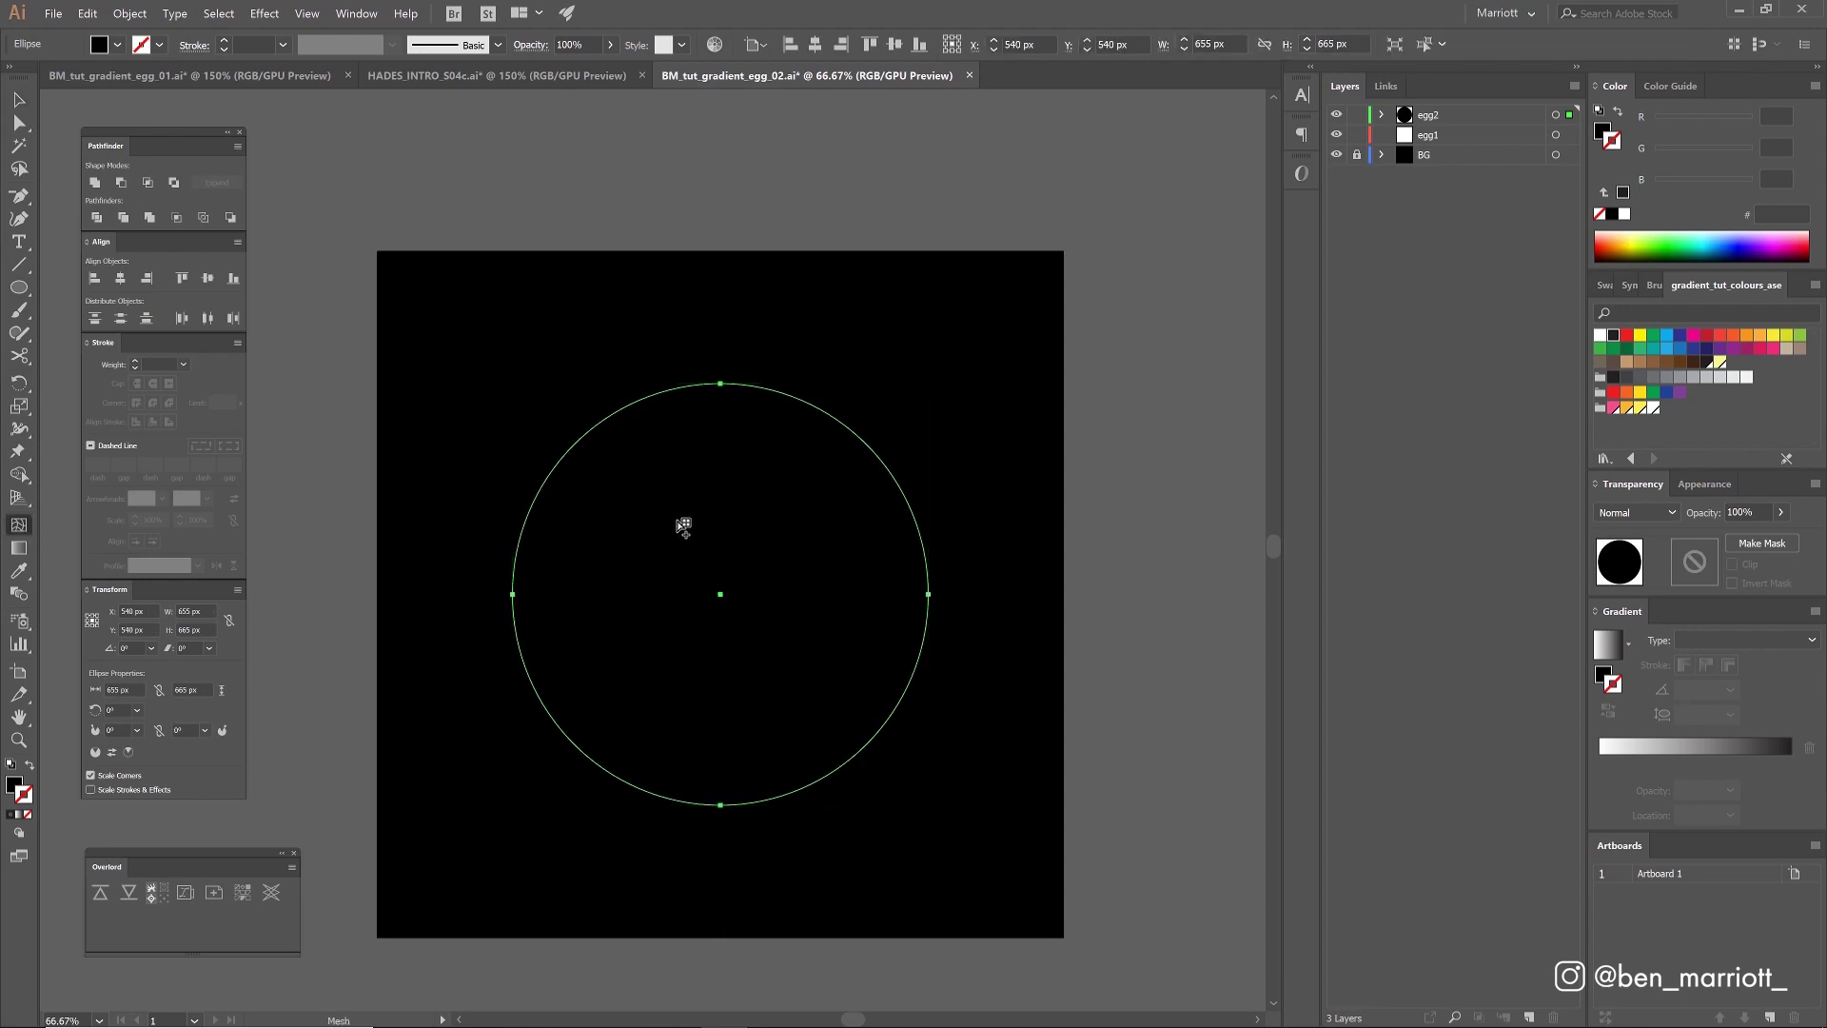
pyautogui.click(640, 524)
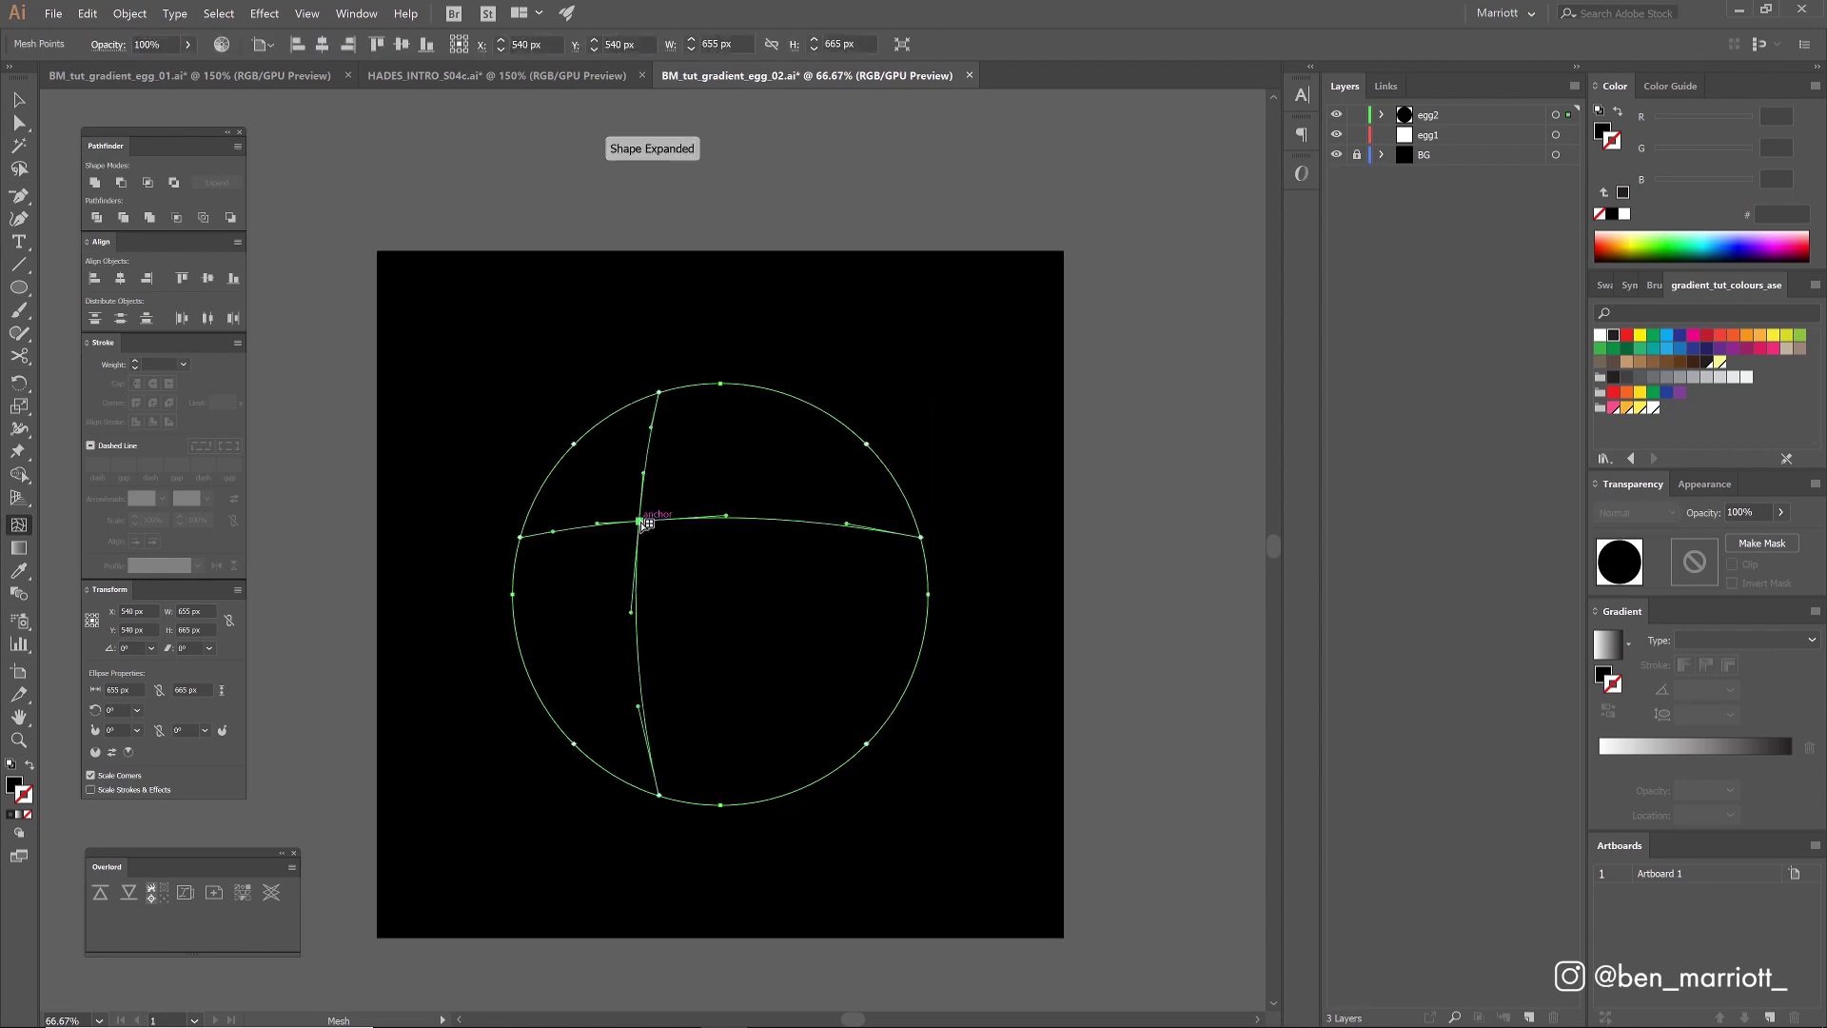
pyautogui.click(788, 749)
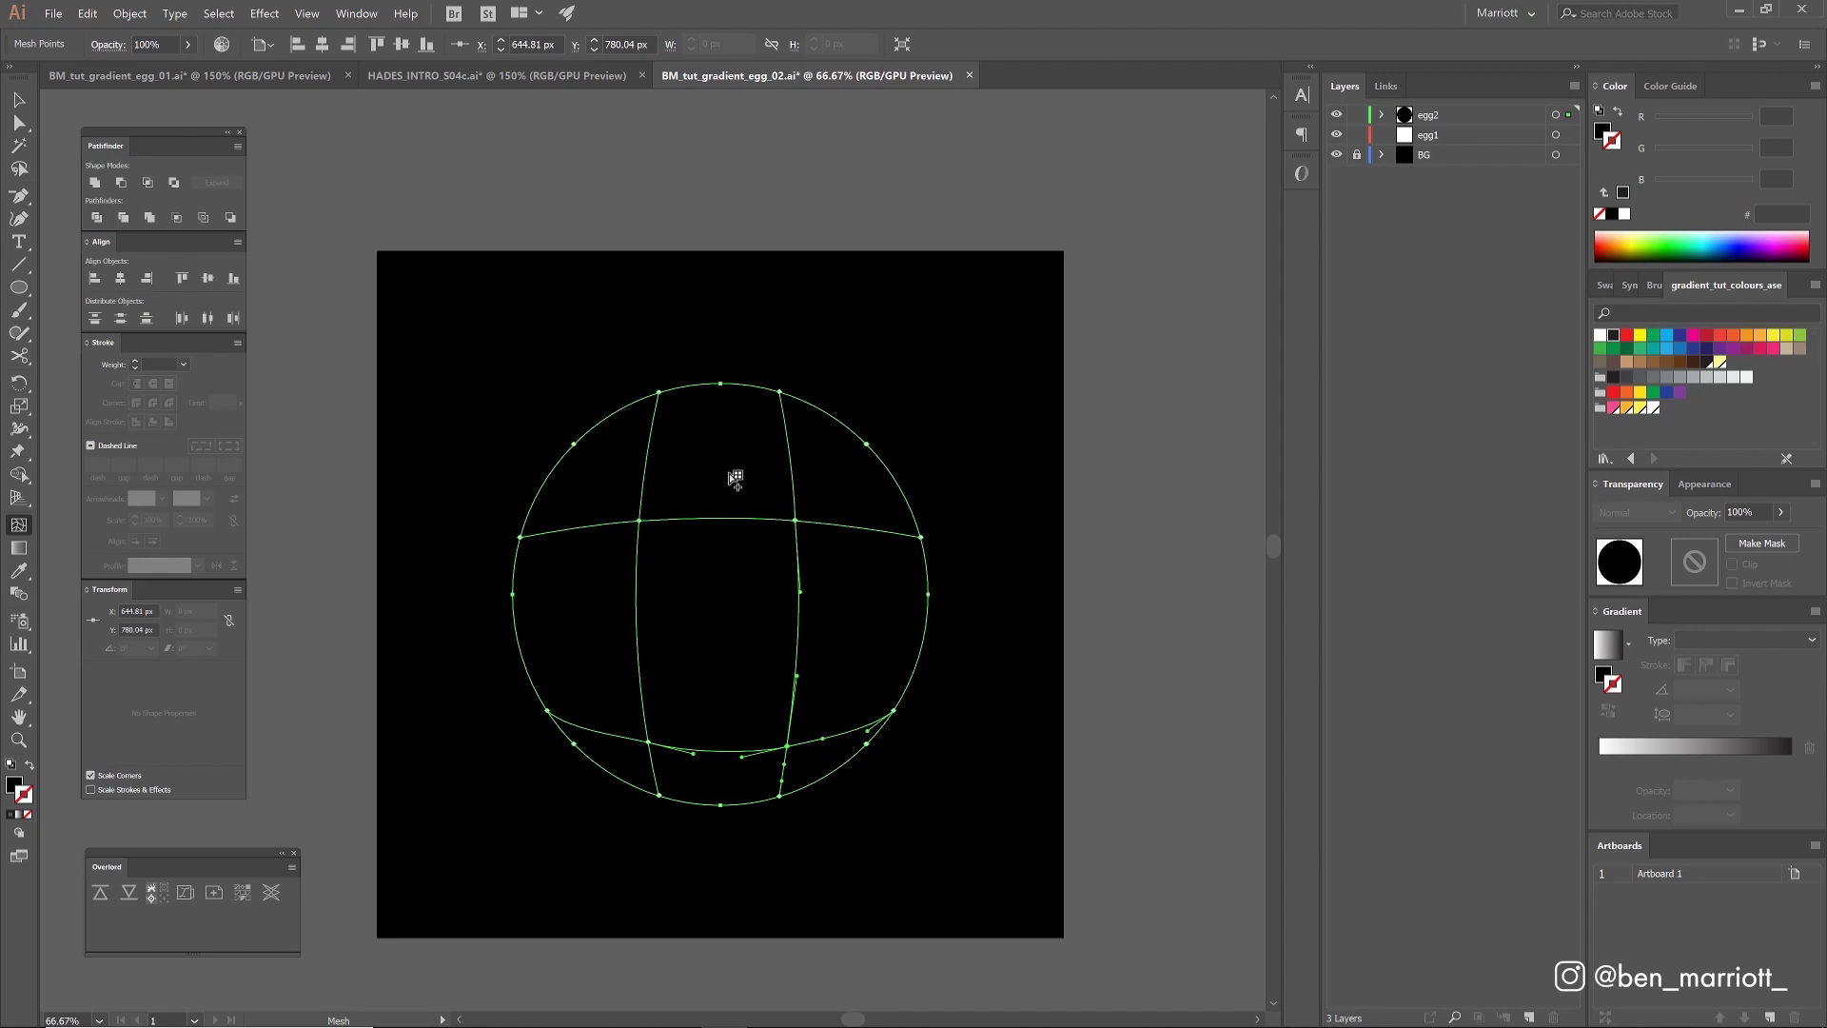
pyautogui.press('l')
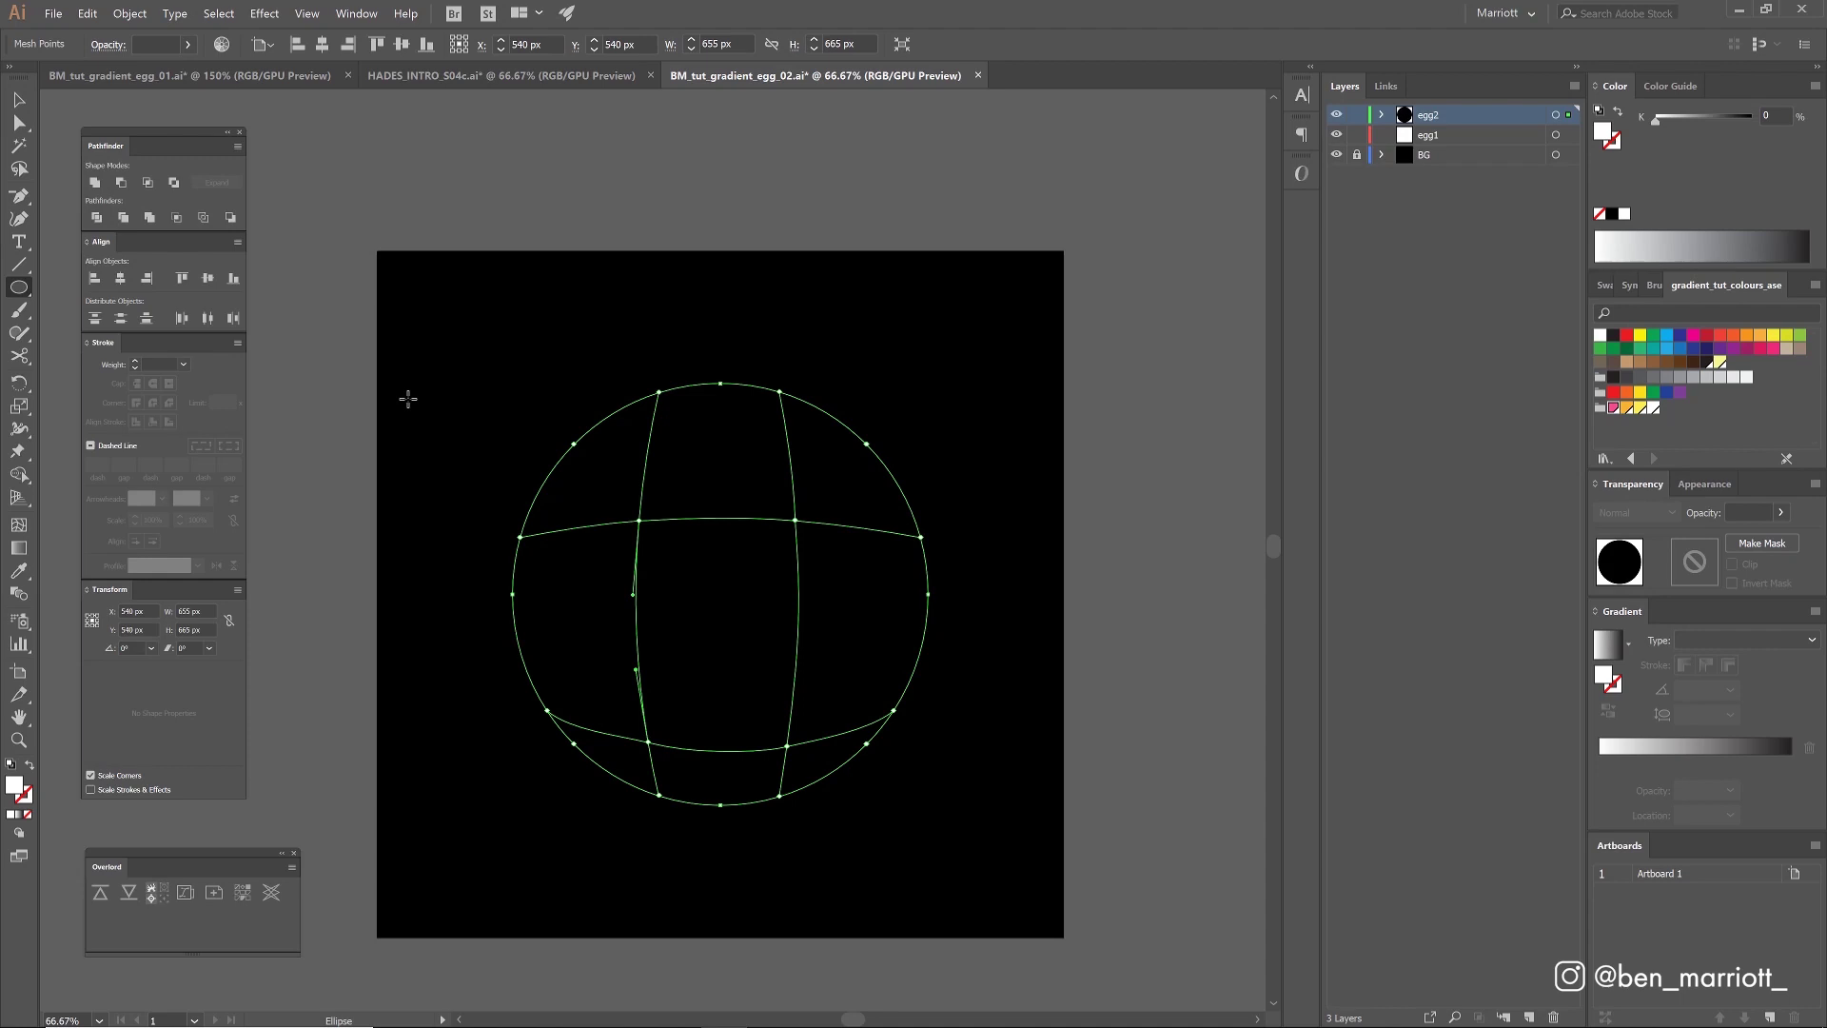
# Step: Colour the left, lower-left, bottom and right mesh points pink, orange, pale yellow and yellow
pyautogui.press('a')
pyautogui.click(520, 538)
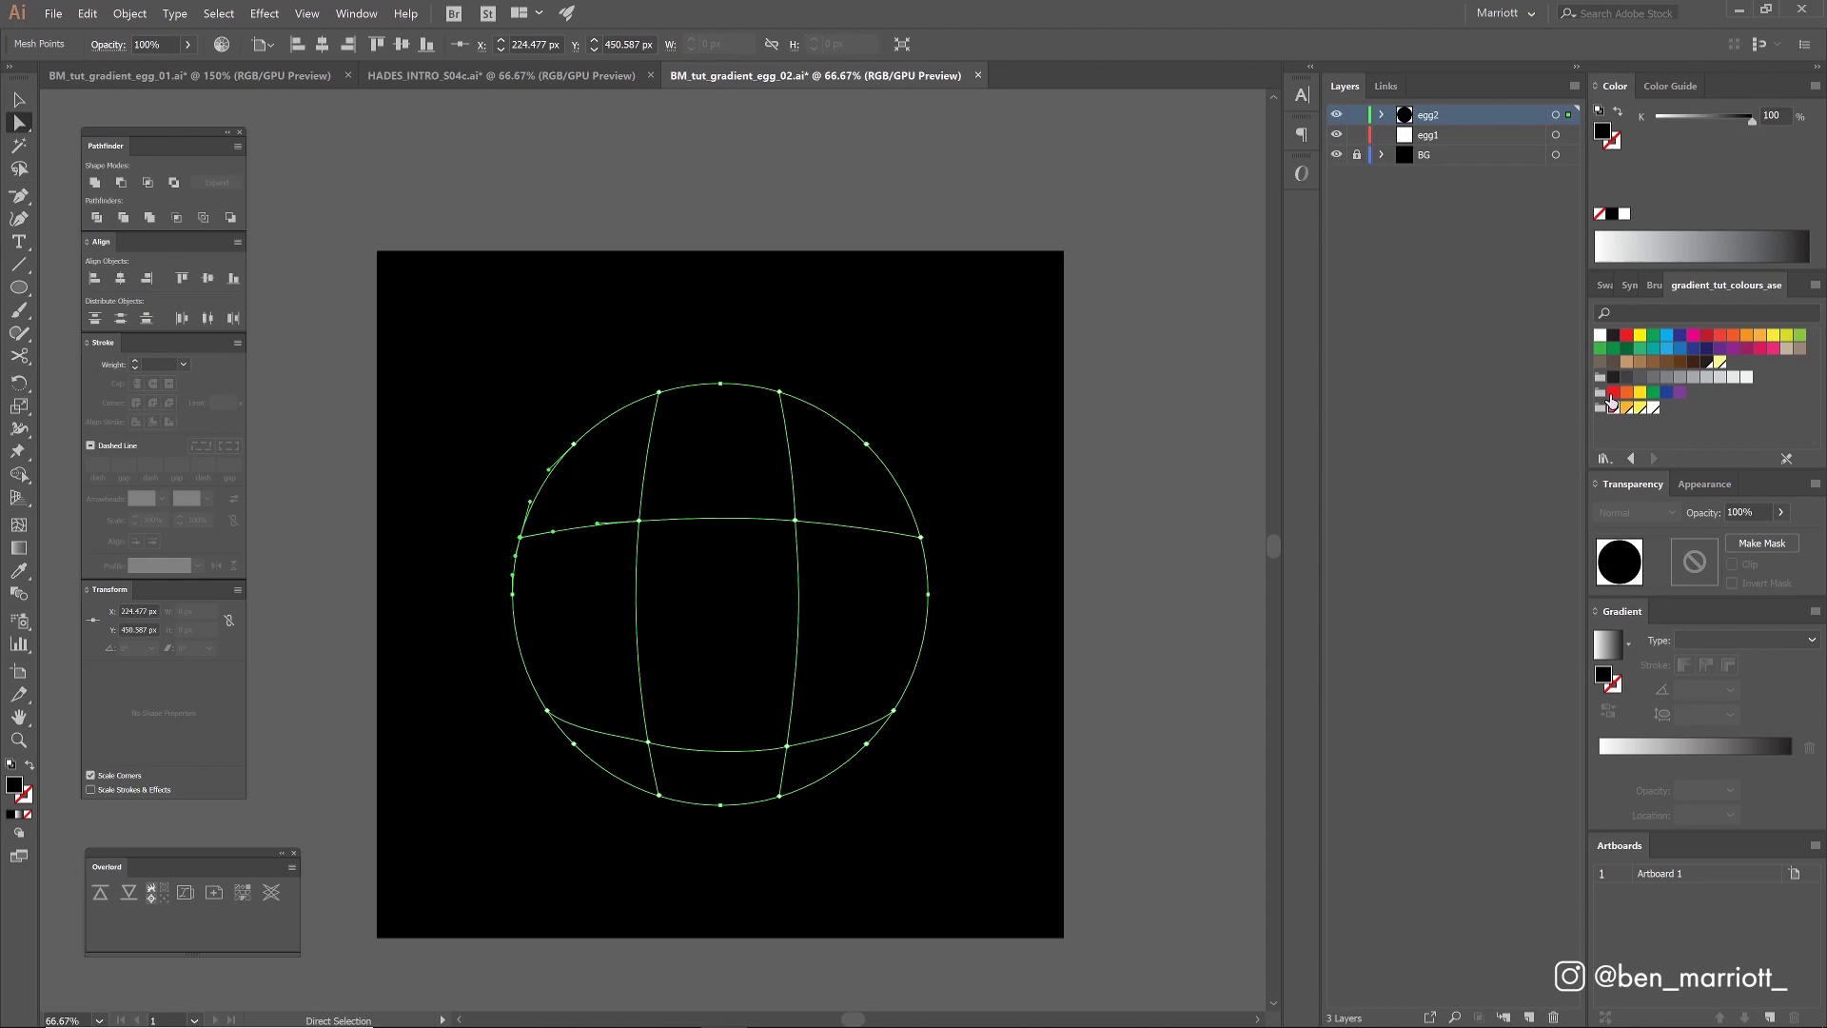
pyautogui.click(1613, 409)
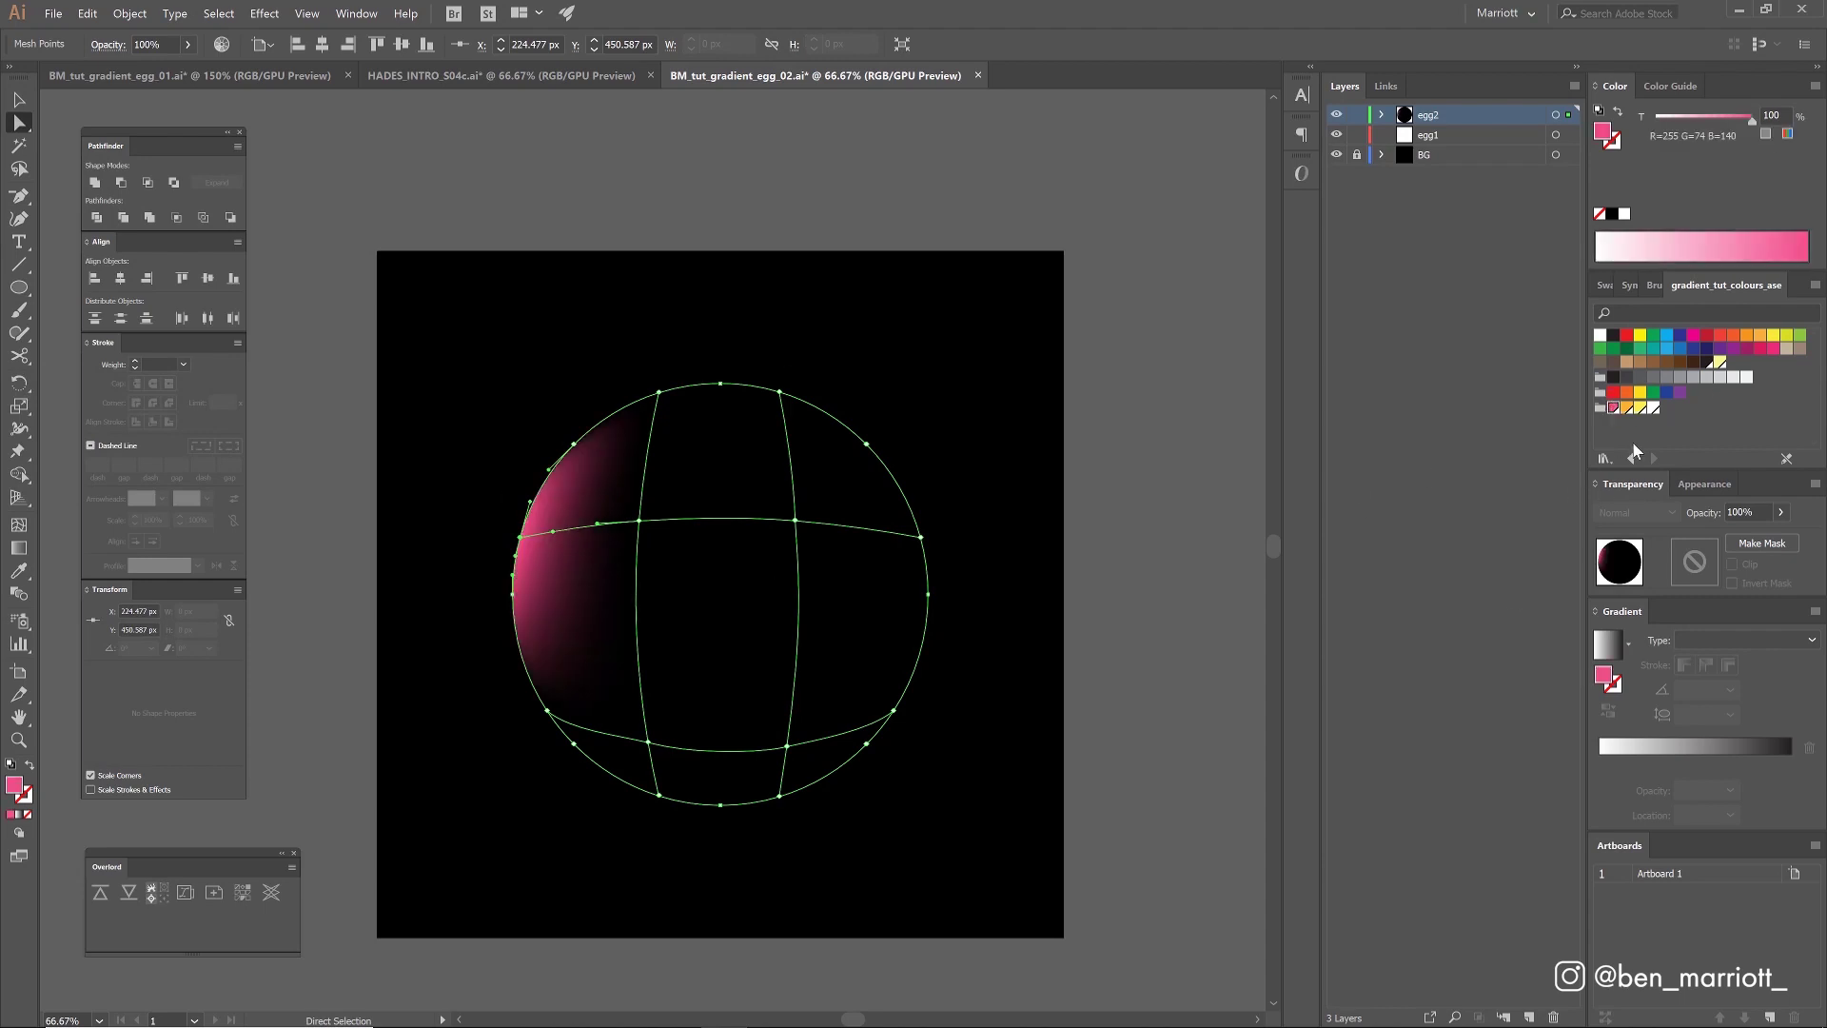
pyautogui.click(546, 709)
pyautogui.click(1745, 336)
pyautogui.click(721, 803)
pyautogui.click(1771, 336)
pyautogui.click(784, 796)
pyautogui.click(920, 536)
# Step: Colour the top and top-left points pink and orange, undoing trial red and green centre colours
pyautogui.click(1612, 410)
pyautogui.click(867, 445)
pyautogui.click(1745, 336)
pyautogui.click(720, 385)
pyautogui.click(794, 520)
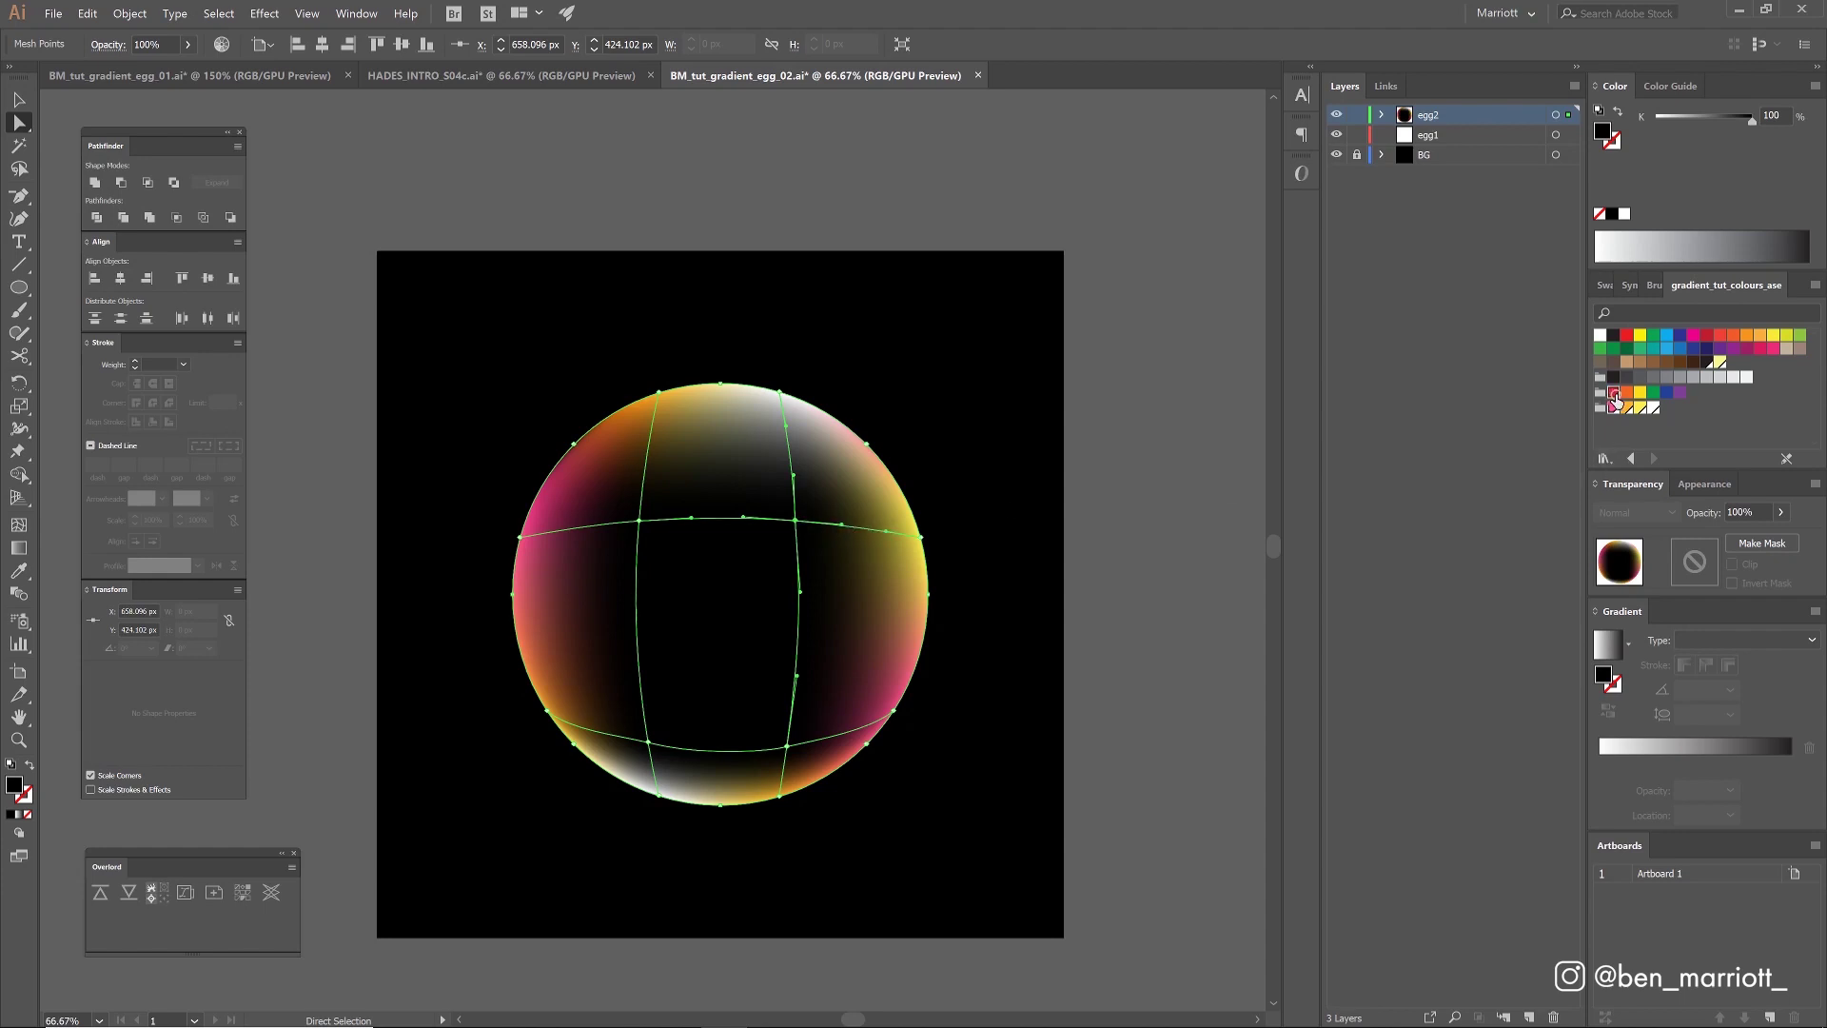
pyautogui.click(1613, 393)
pyautogui.click(638, 523)
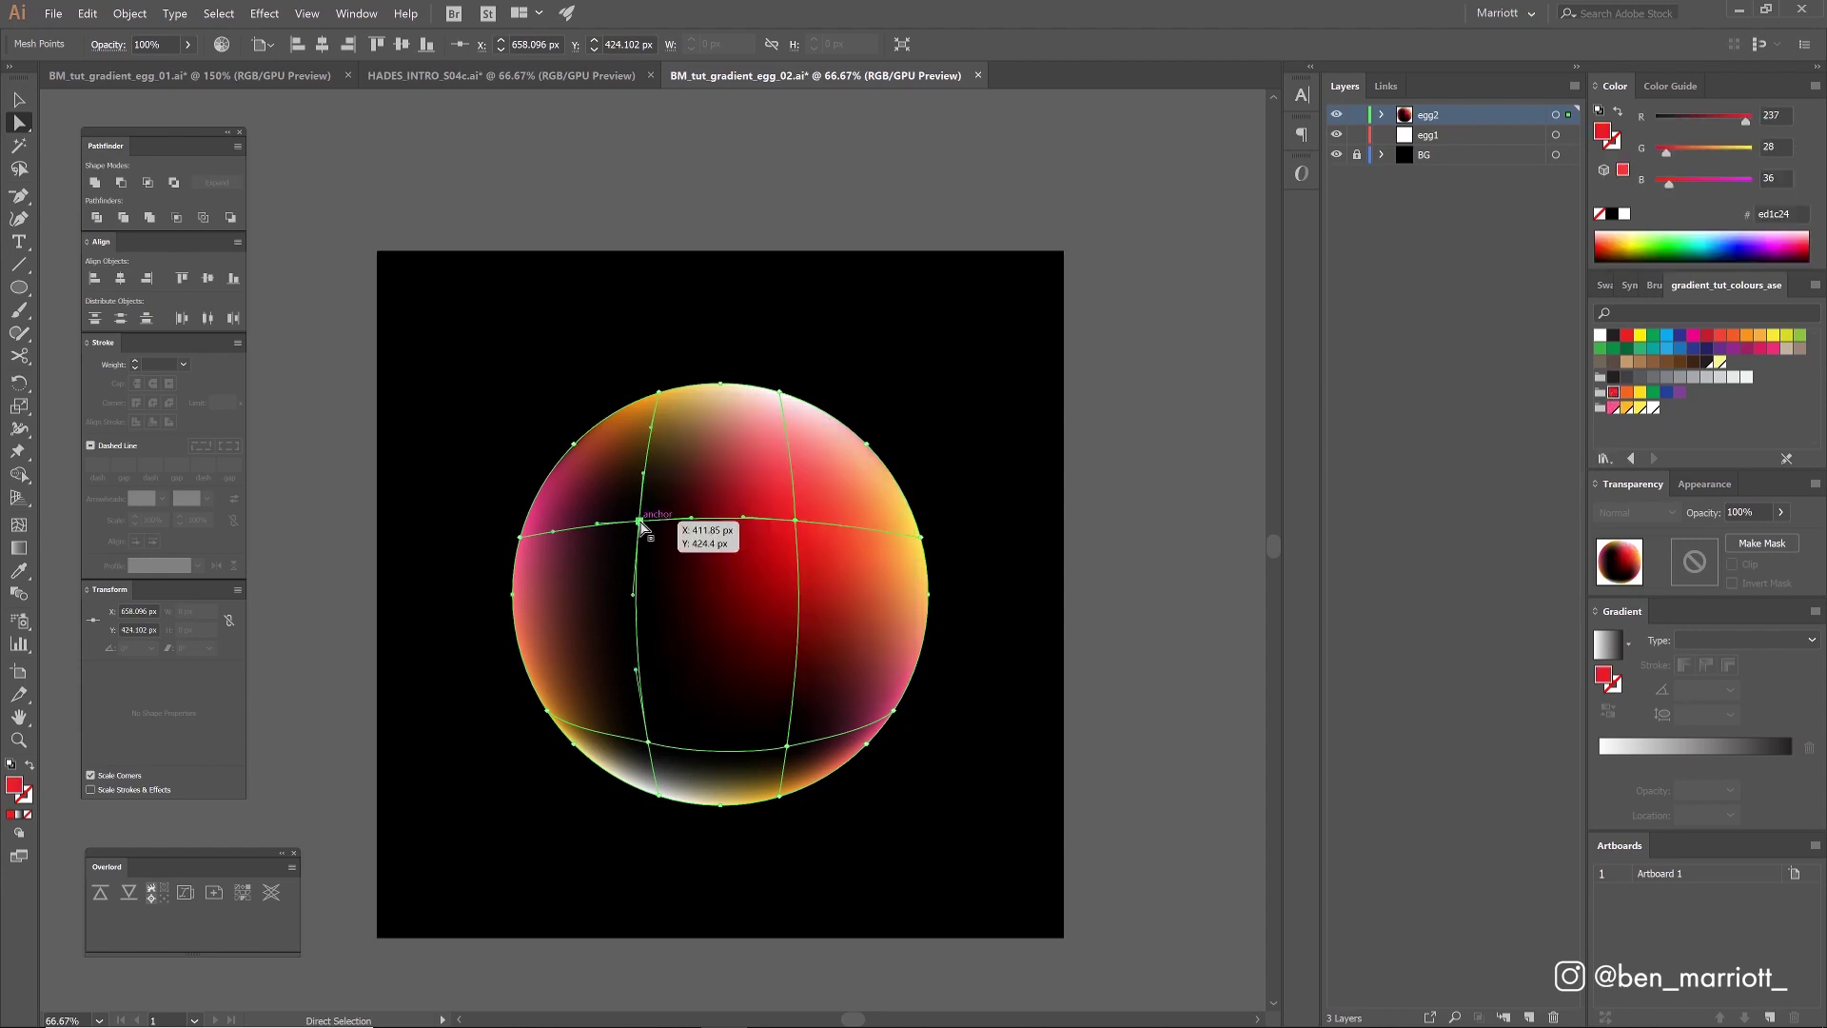
pyautogui.click(1654, 395)
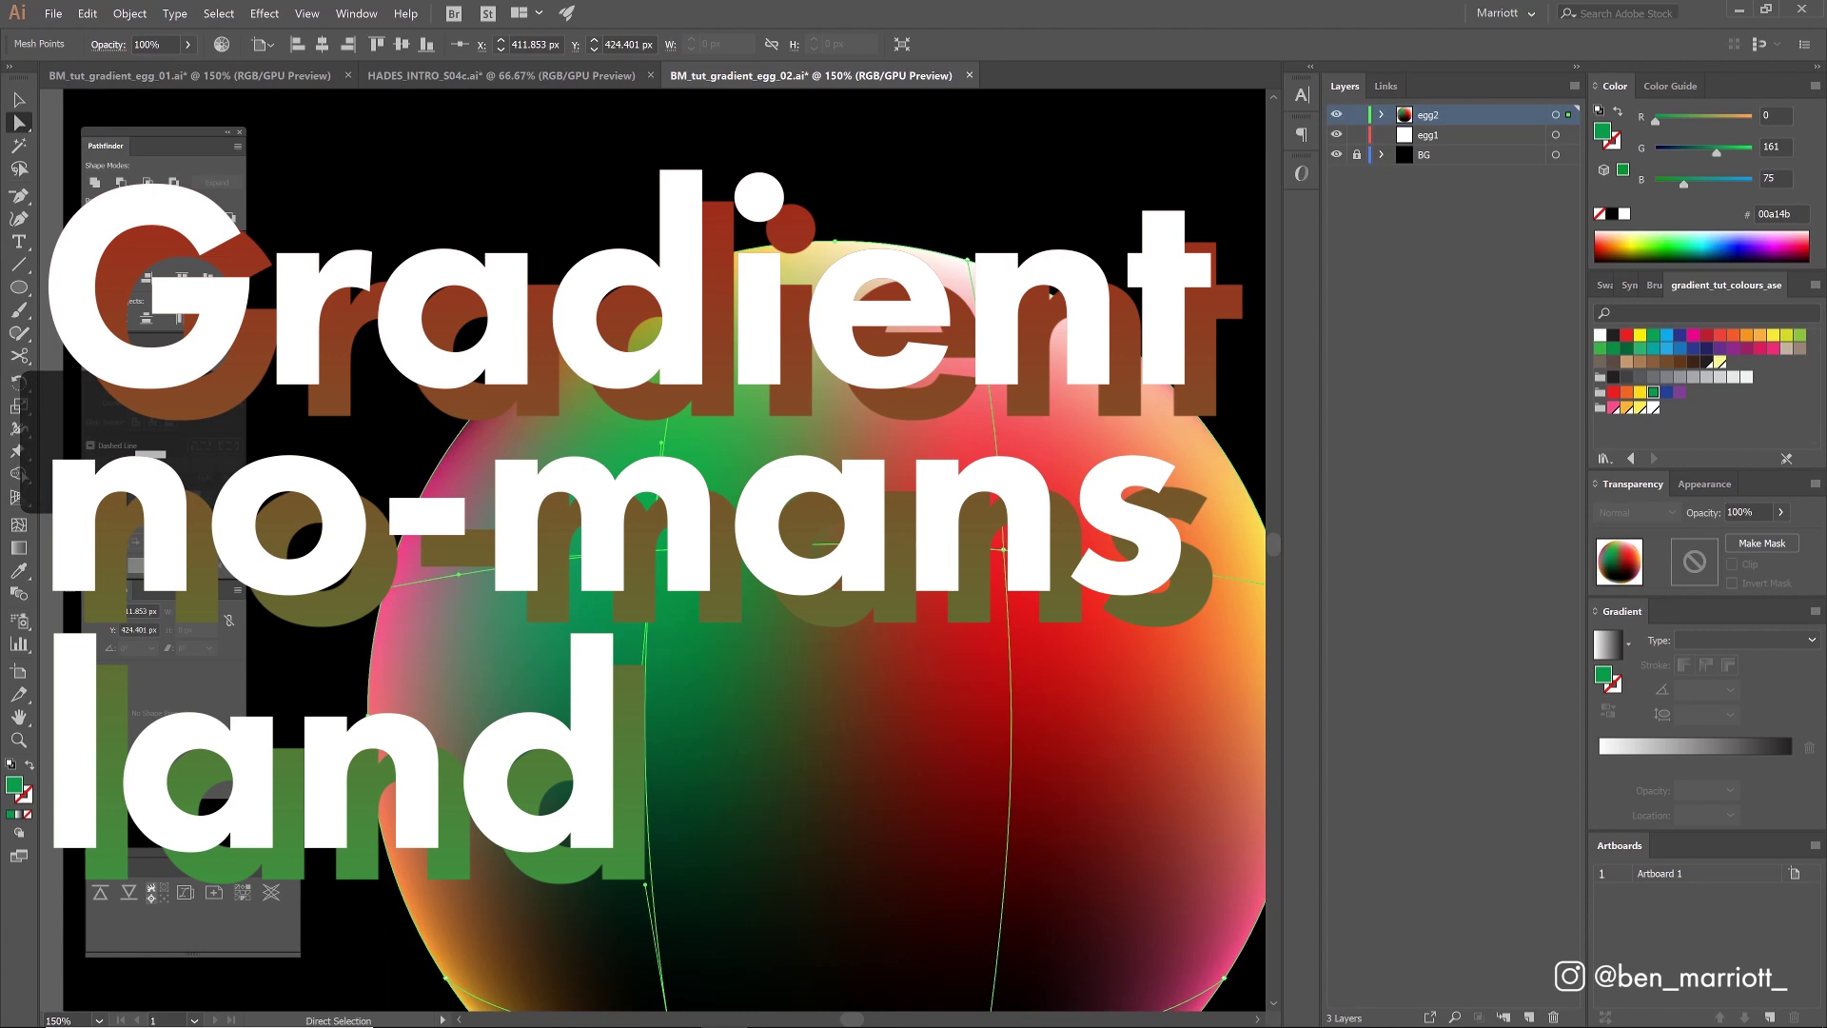
pyautogui.hotkey('ctrl', 'z')
pyautogui.hotkey('ctrl', 'z')
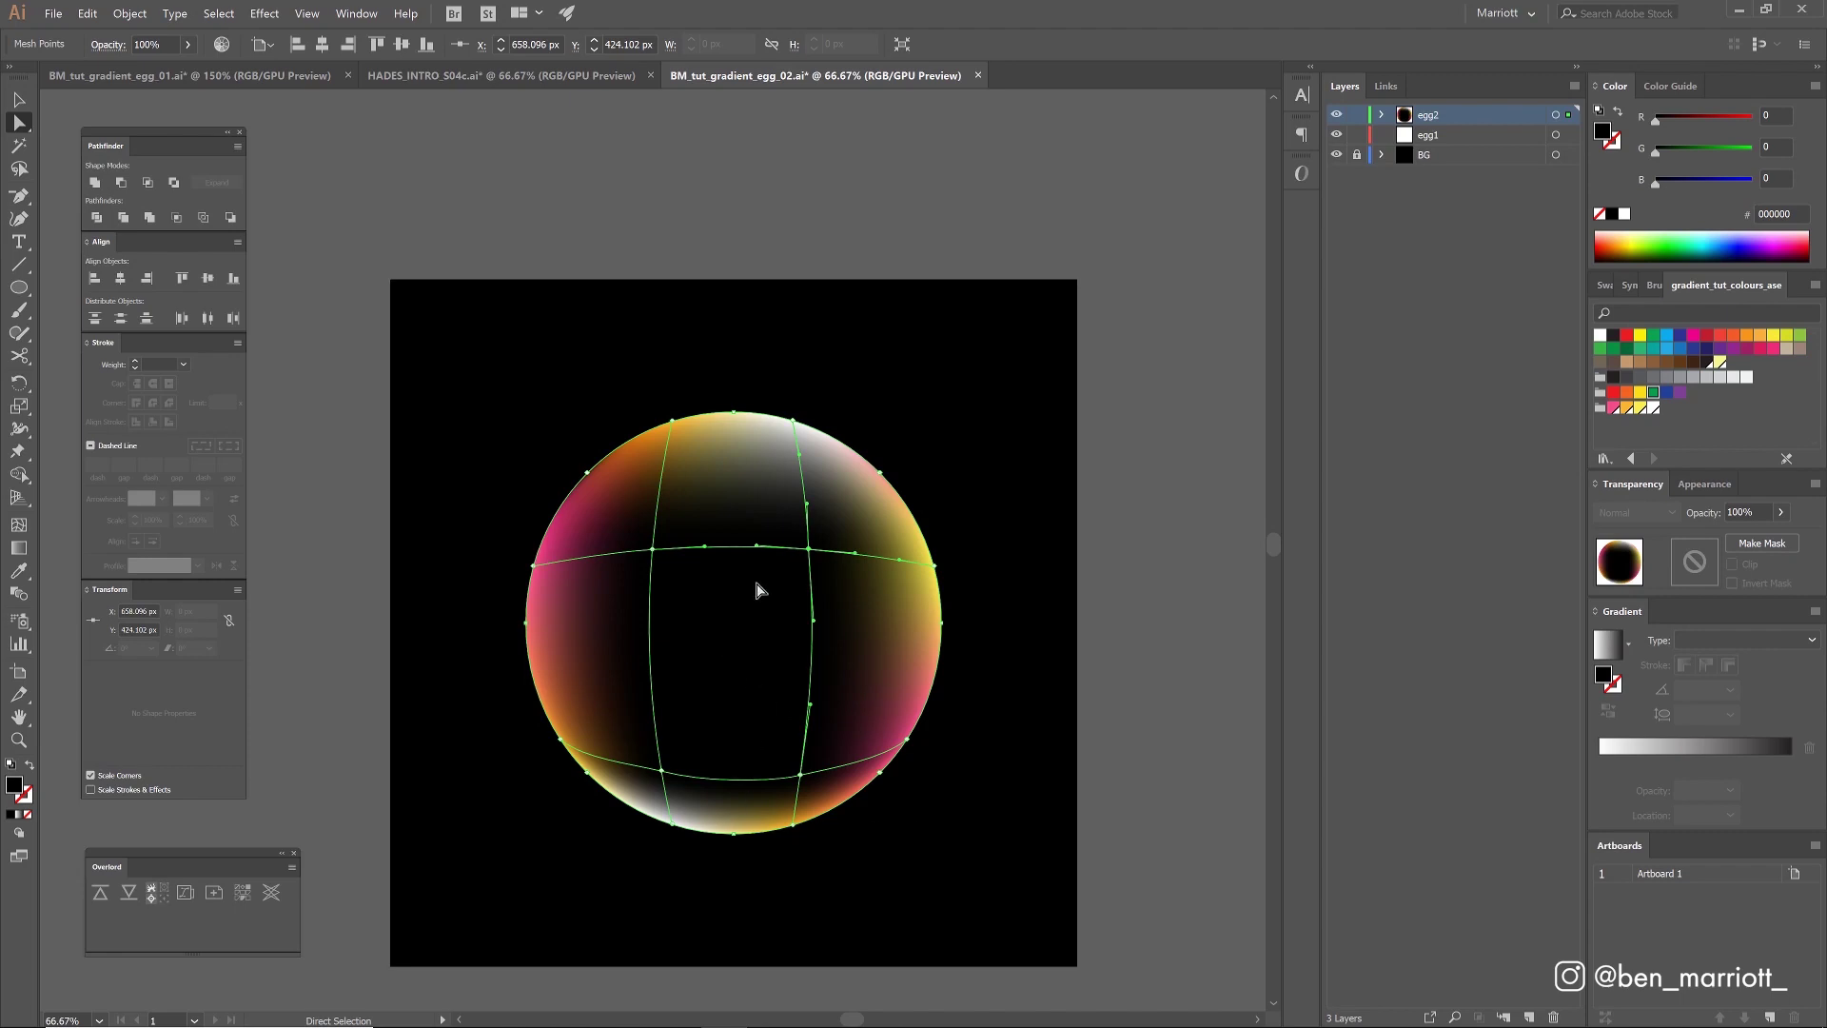
# Step: Copy the mesh sphere, paste it in front, and move the copy onto the egg2 layer
pyautogui.hotkey('ctrl', 'z')
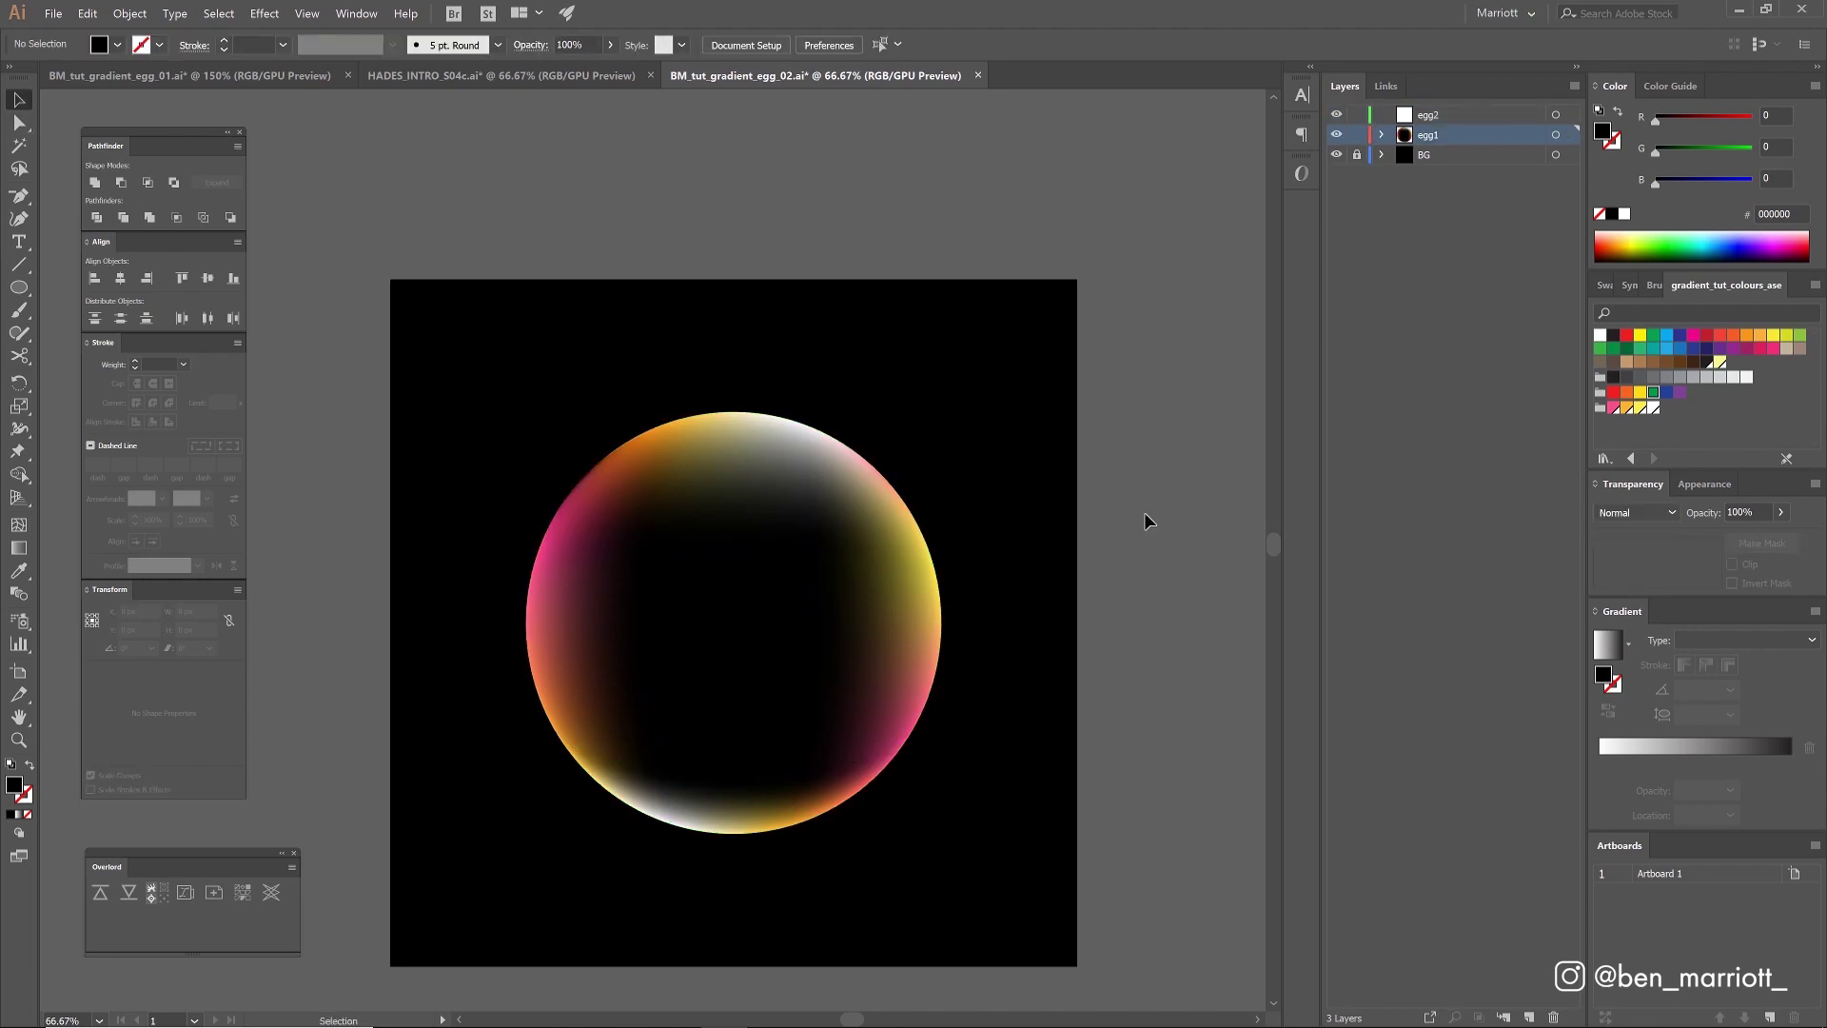
pyautogui.click(864, 585)
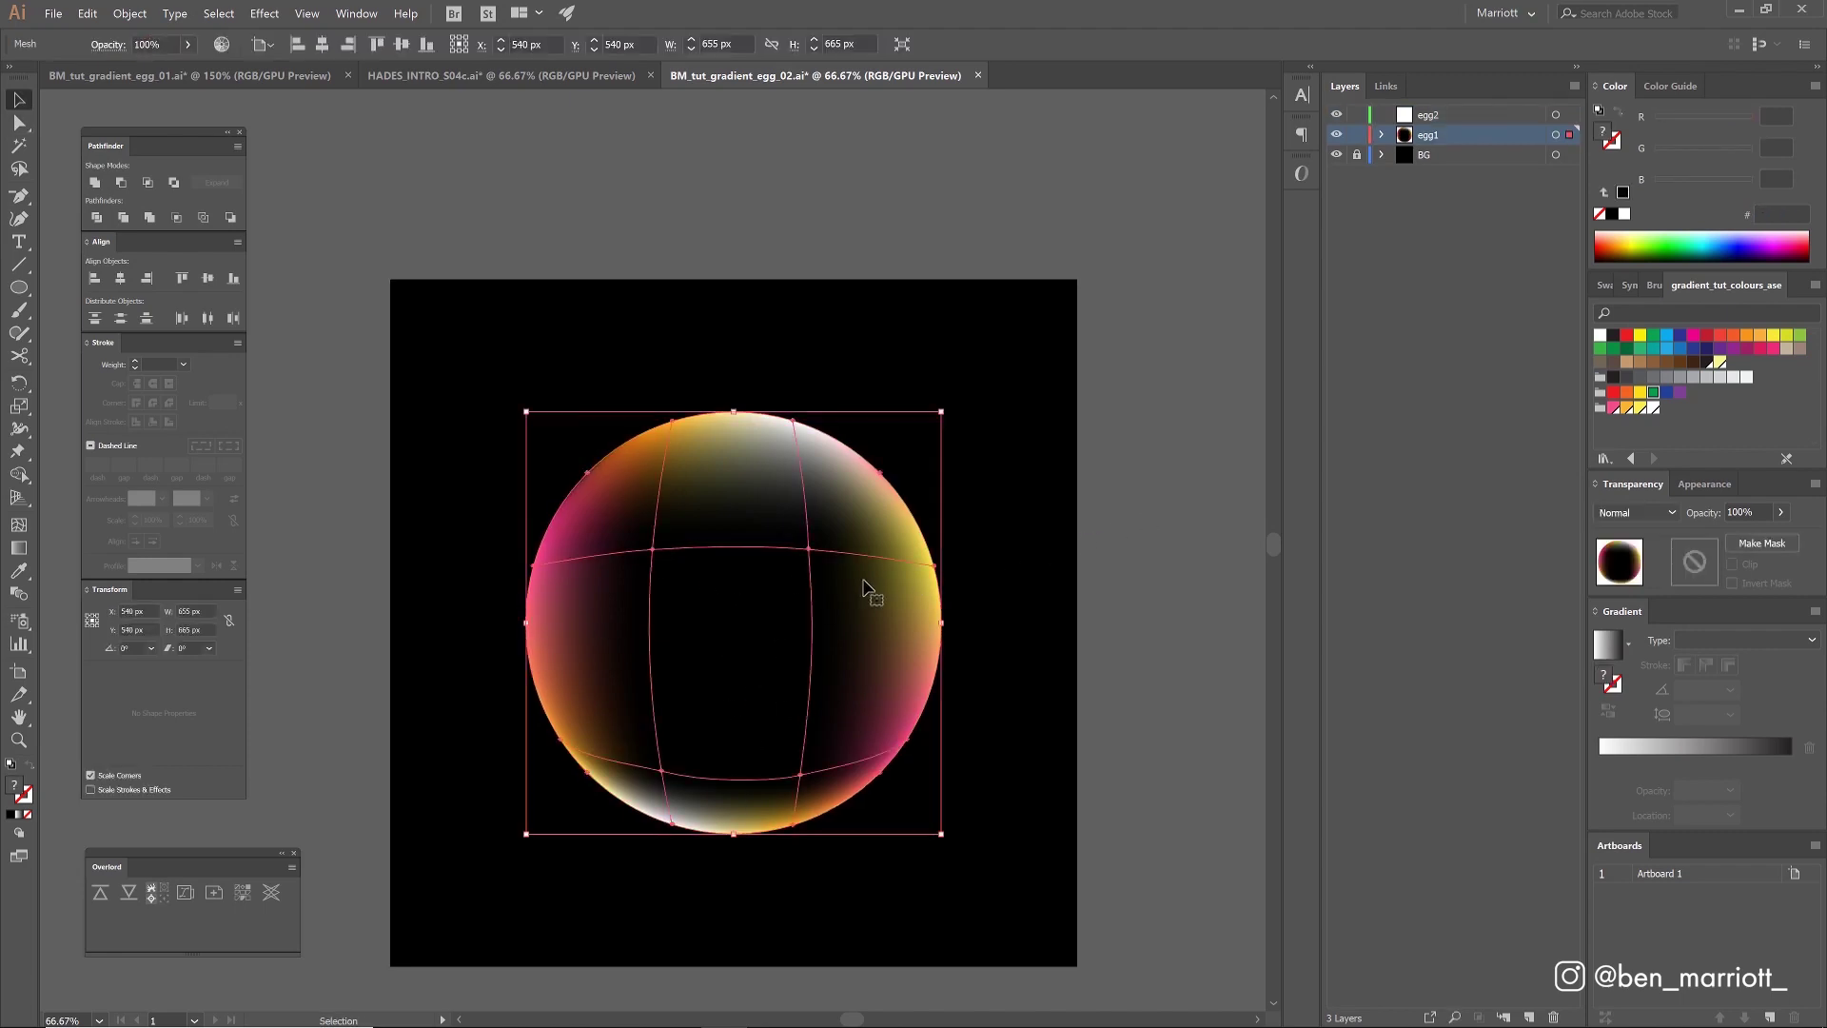
pyautogui.press('c')
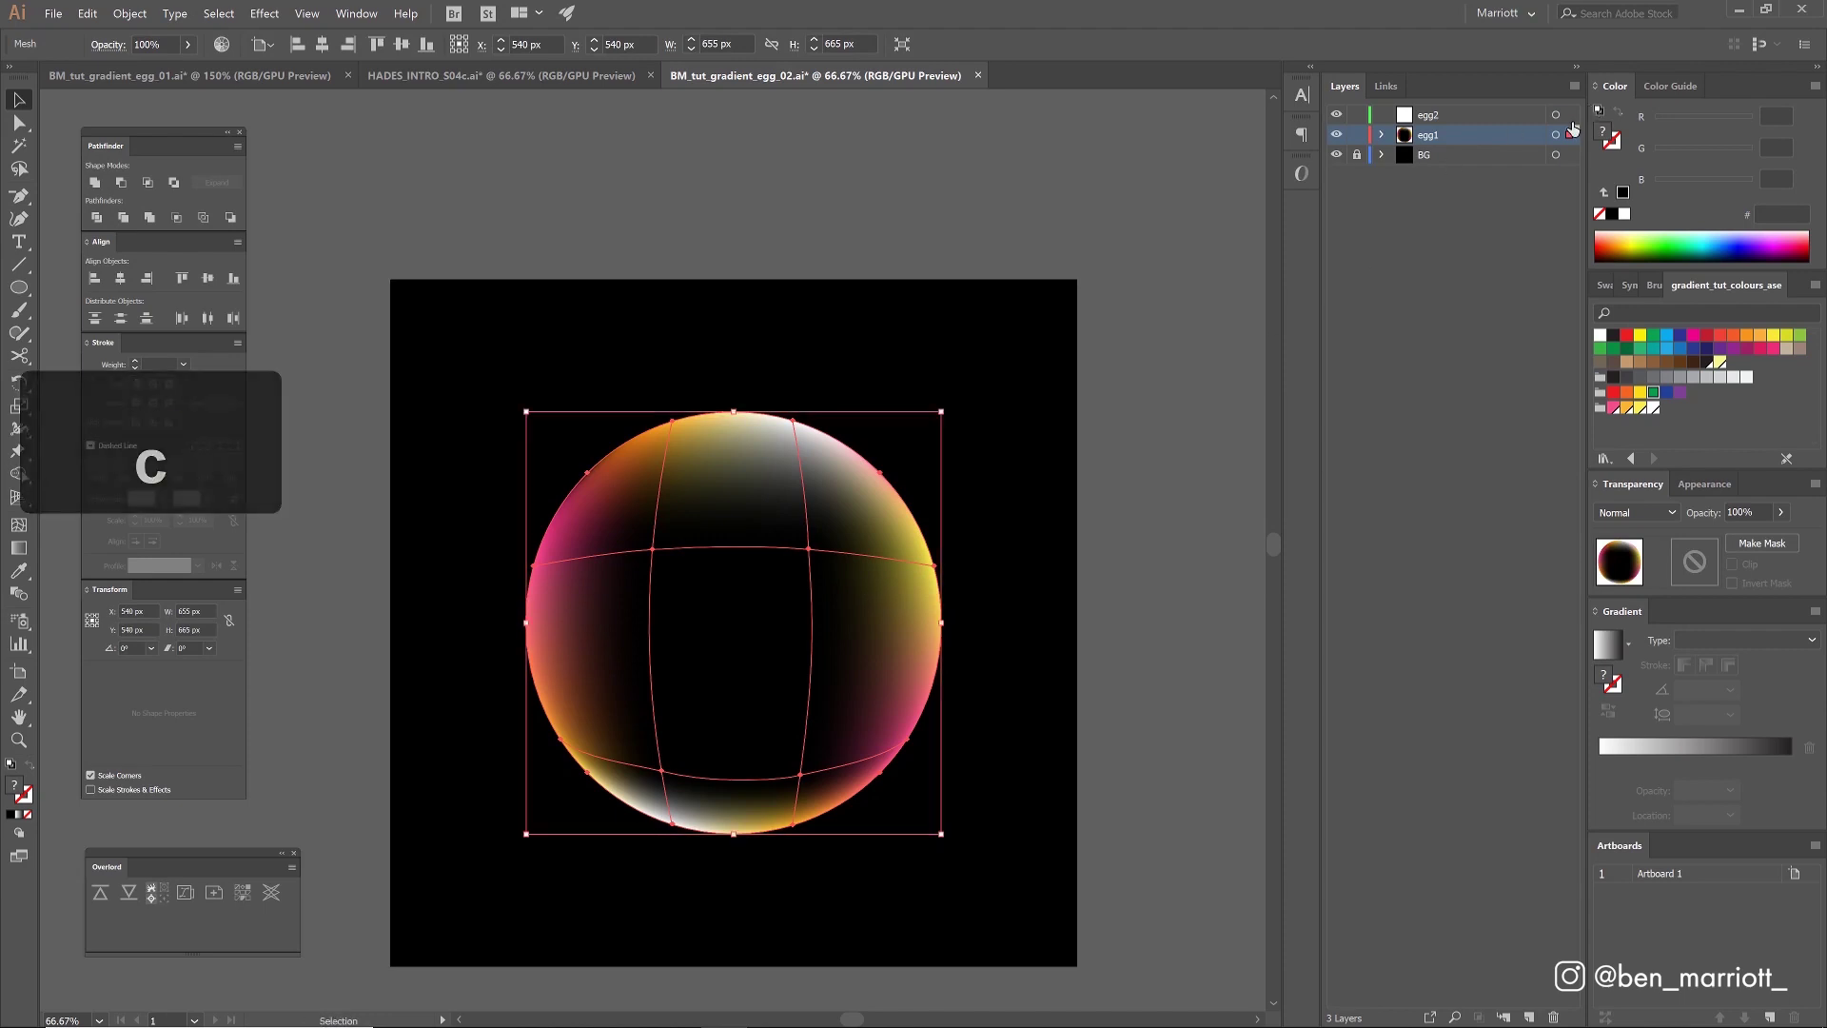
pyautogui.hotkey('ctrl', 'c')
pyautogui.hotkey('ctrl', 'f')
pyautogui.moveTo(1566, 120); pyautogui.dragTo(1569, 116)
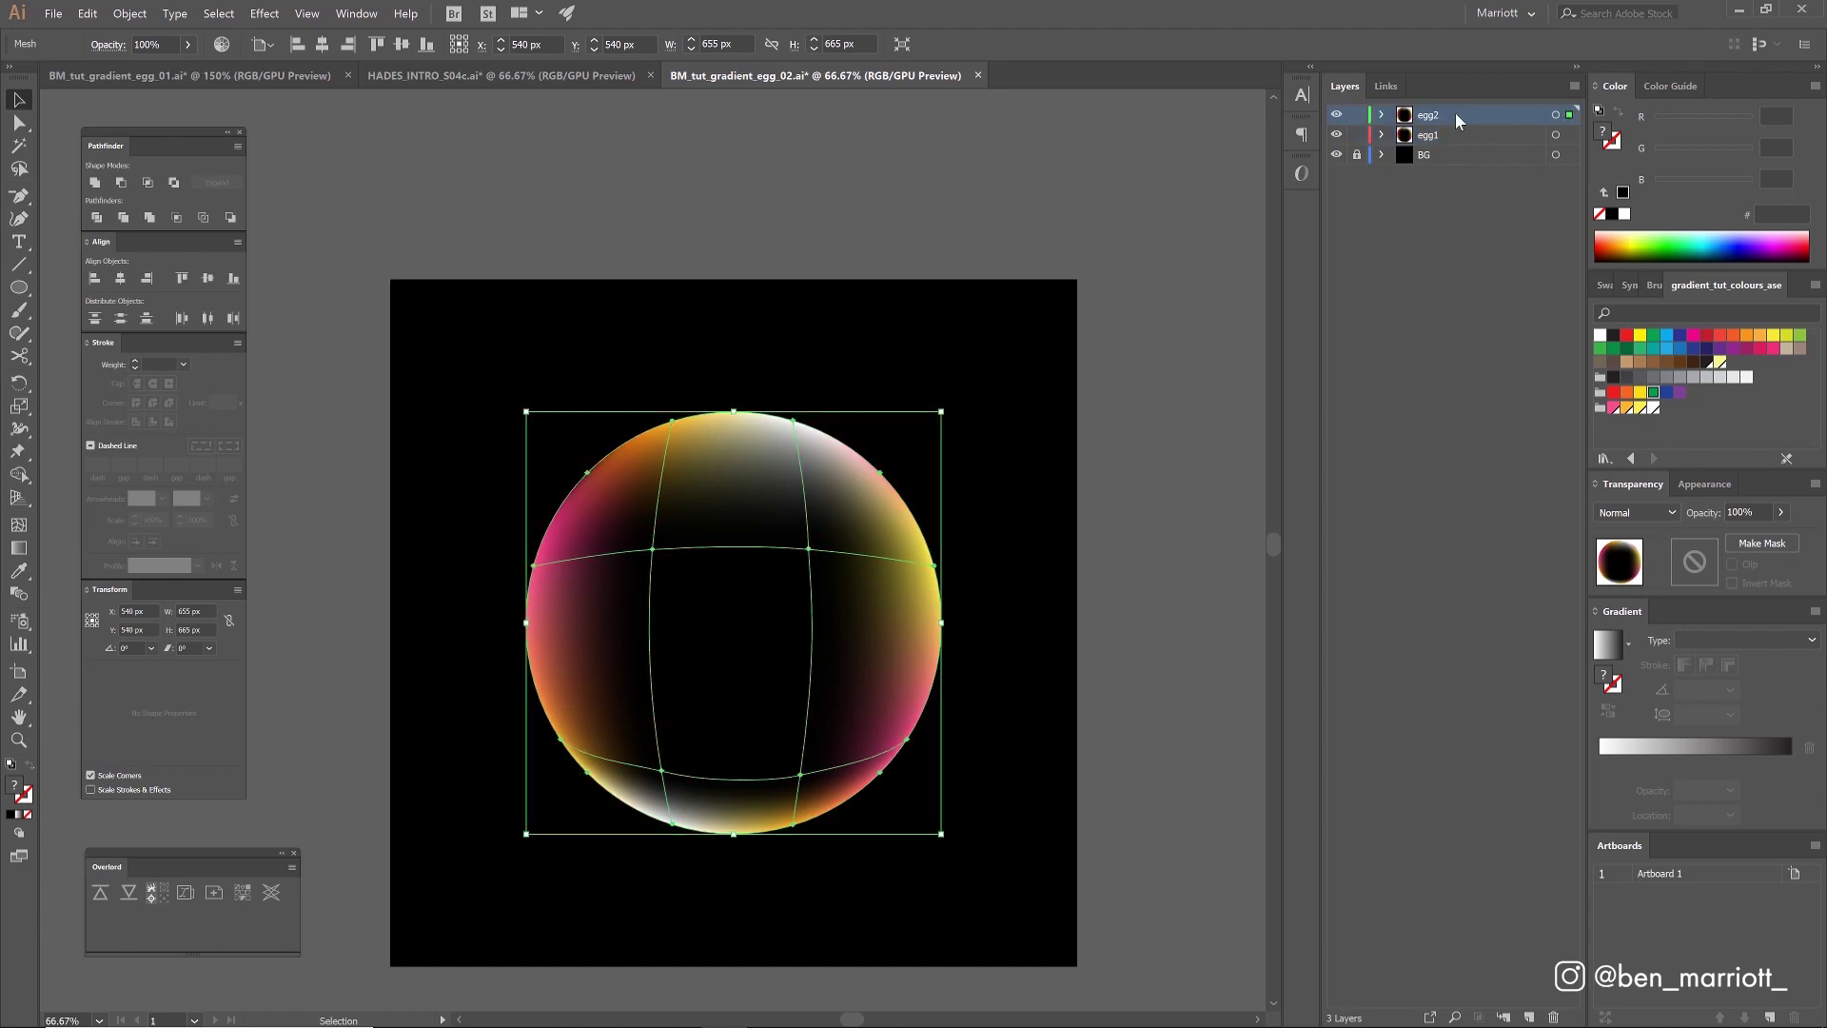
pyautogui.click(1143, 278)
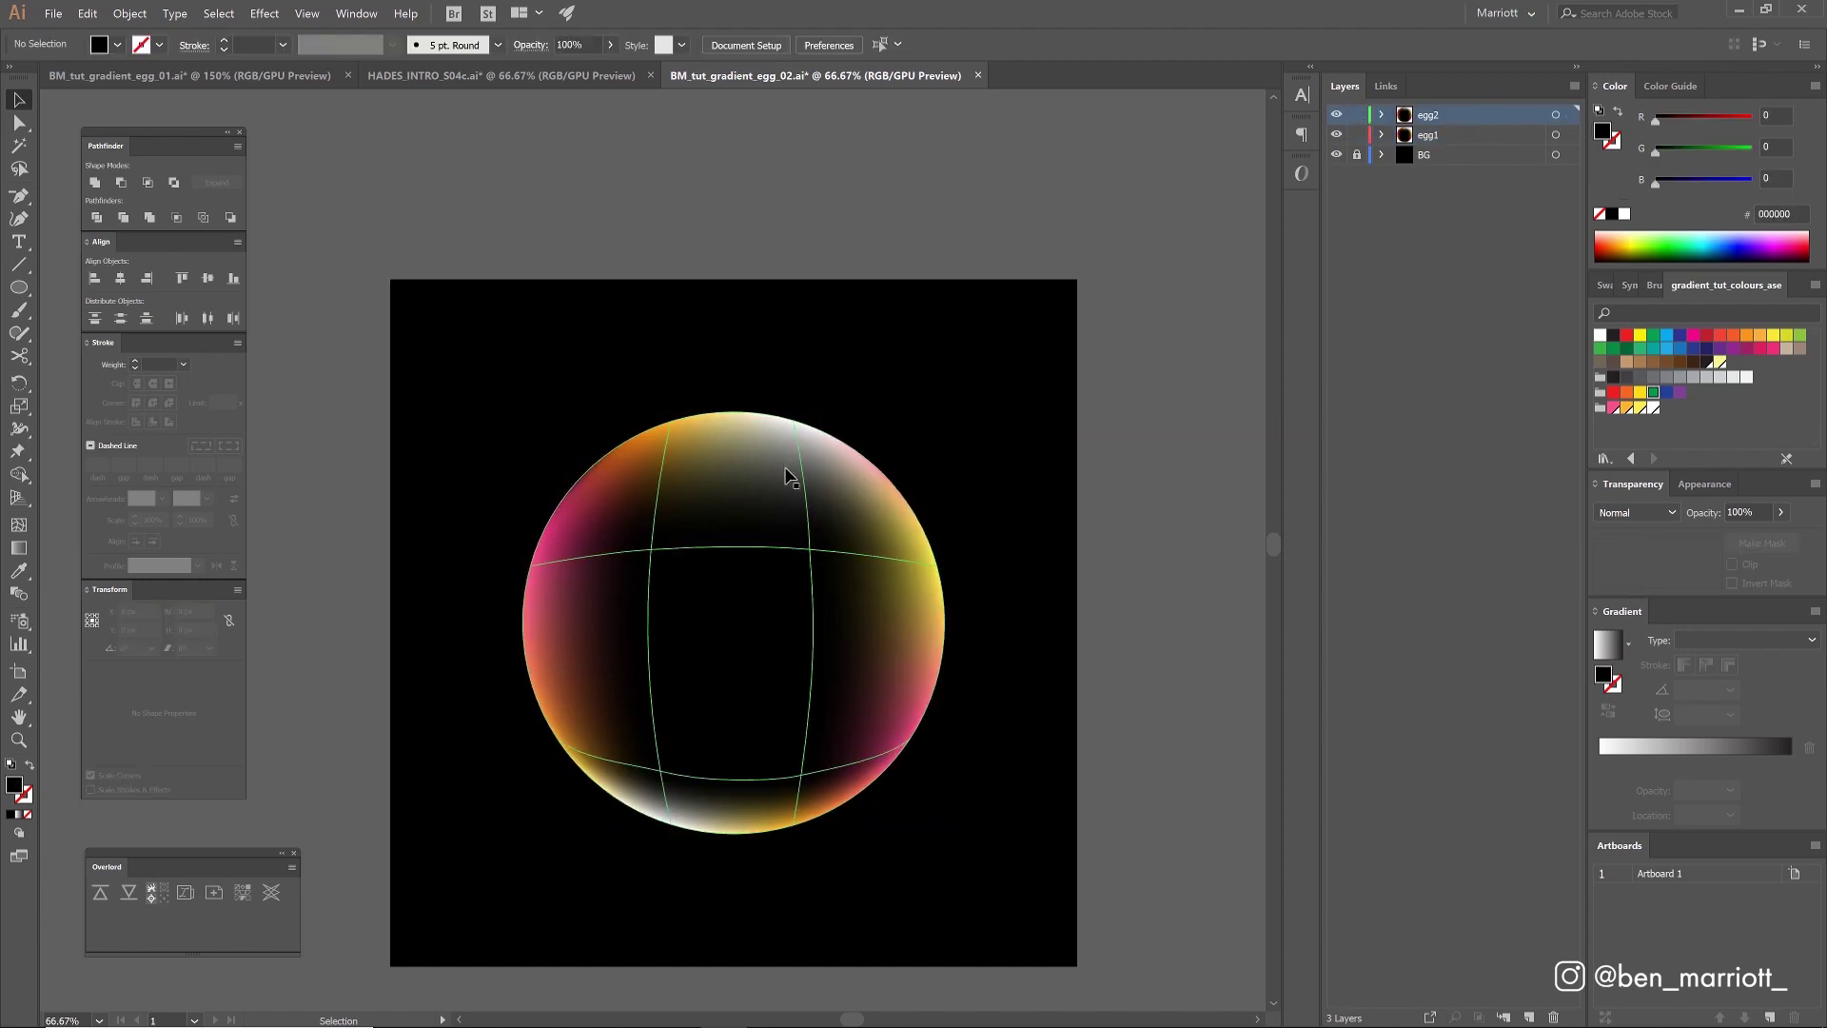
# Step: Rotate the egg2 mesh and toggle egg2's visibility to compare it with egg1
pyautogui.click(748, 507)
pyautogui.moveTo(946, 404)
pyautogui.mouseDown()
pyautogui.moveTo(869, 810)
pyautogui.moveTo(673, 855)
pyautogui.mouseUp()
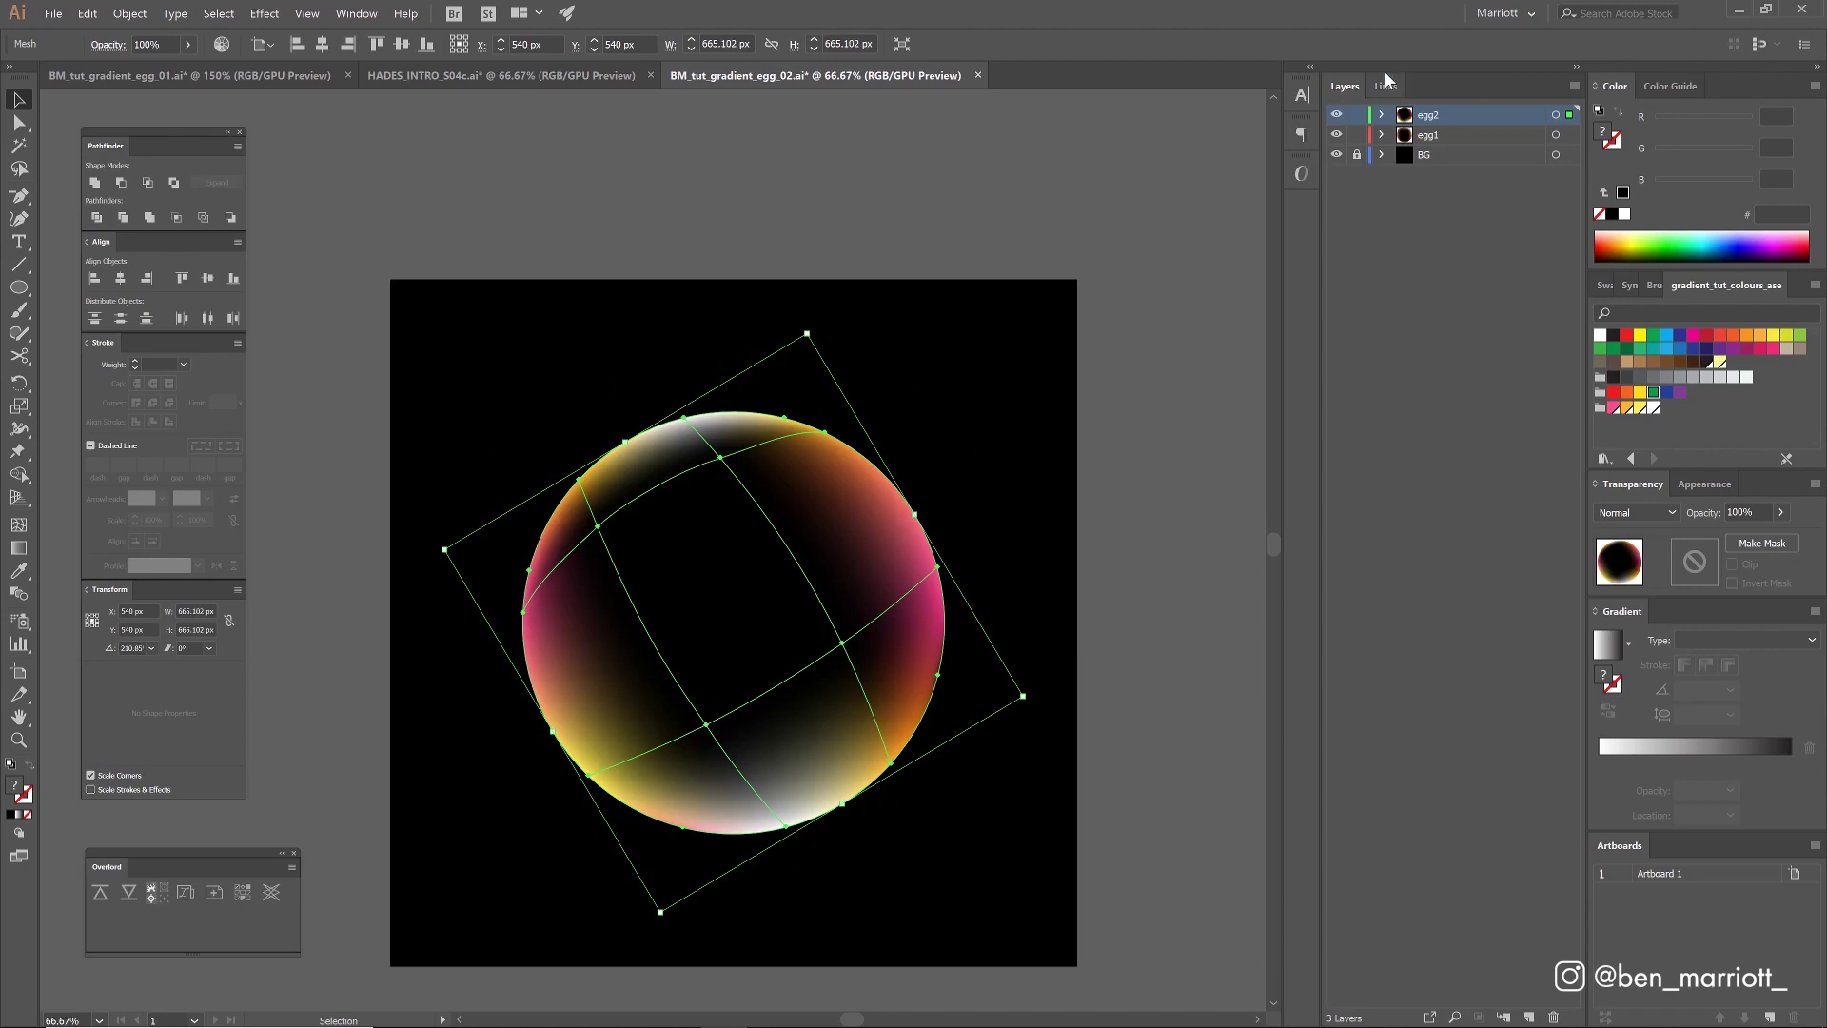
pyautogui.click(1338, 116)
pyautogui.click(1338, 116)
pyautogui.click(1337, 115)
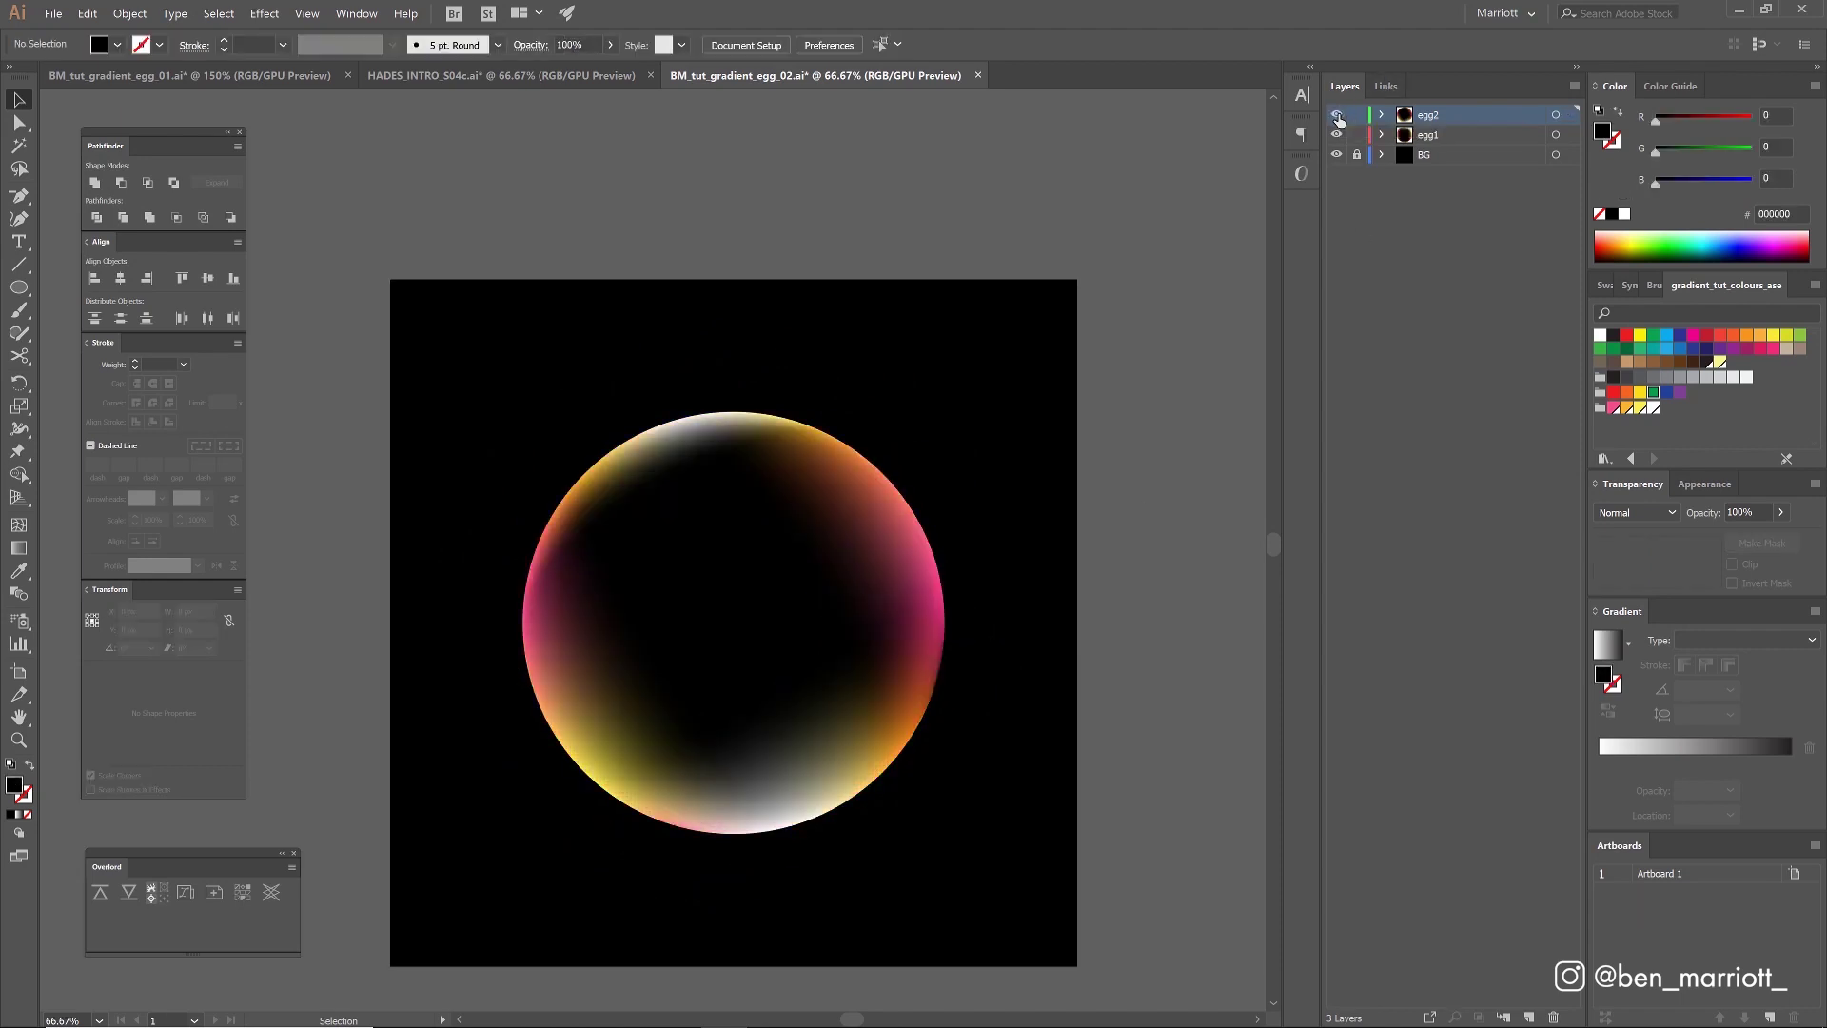
# Step: Pull the top, left, lower and right inner mesh points toward the centre, then deselect
pyautogui.click(754, 517)
pyautogui.press('a')
pyautogui.moveTo(722, 459); pyautogui.dragTo(739, 516)
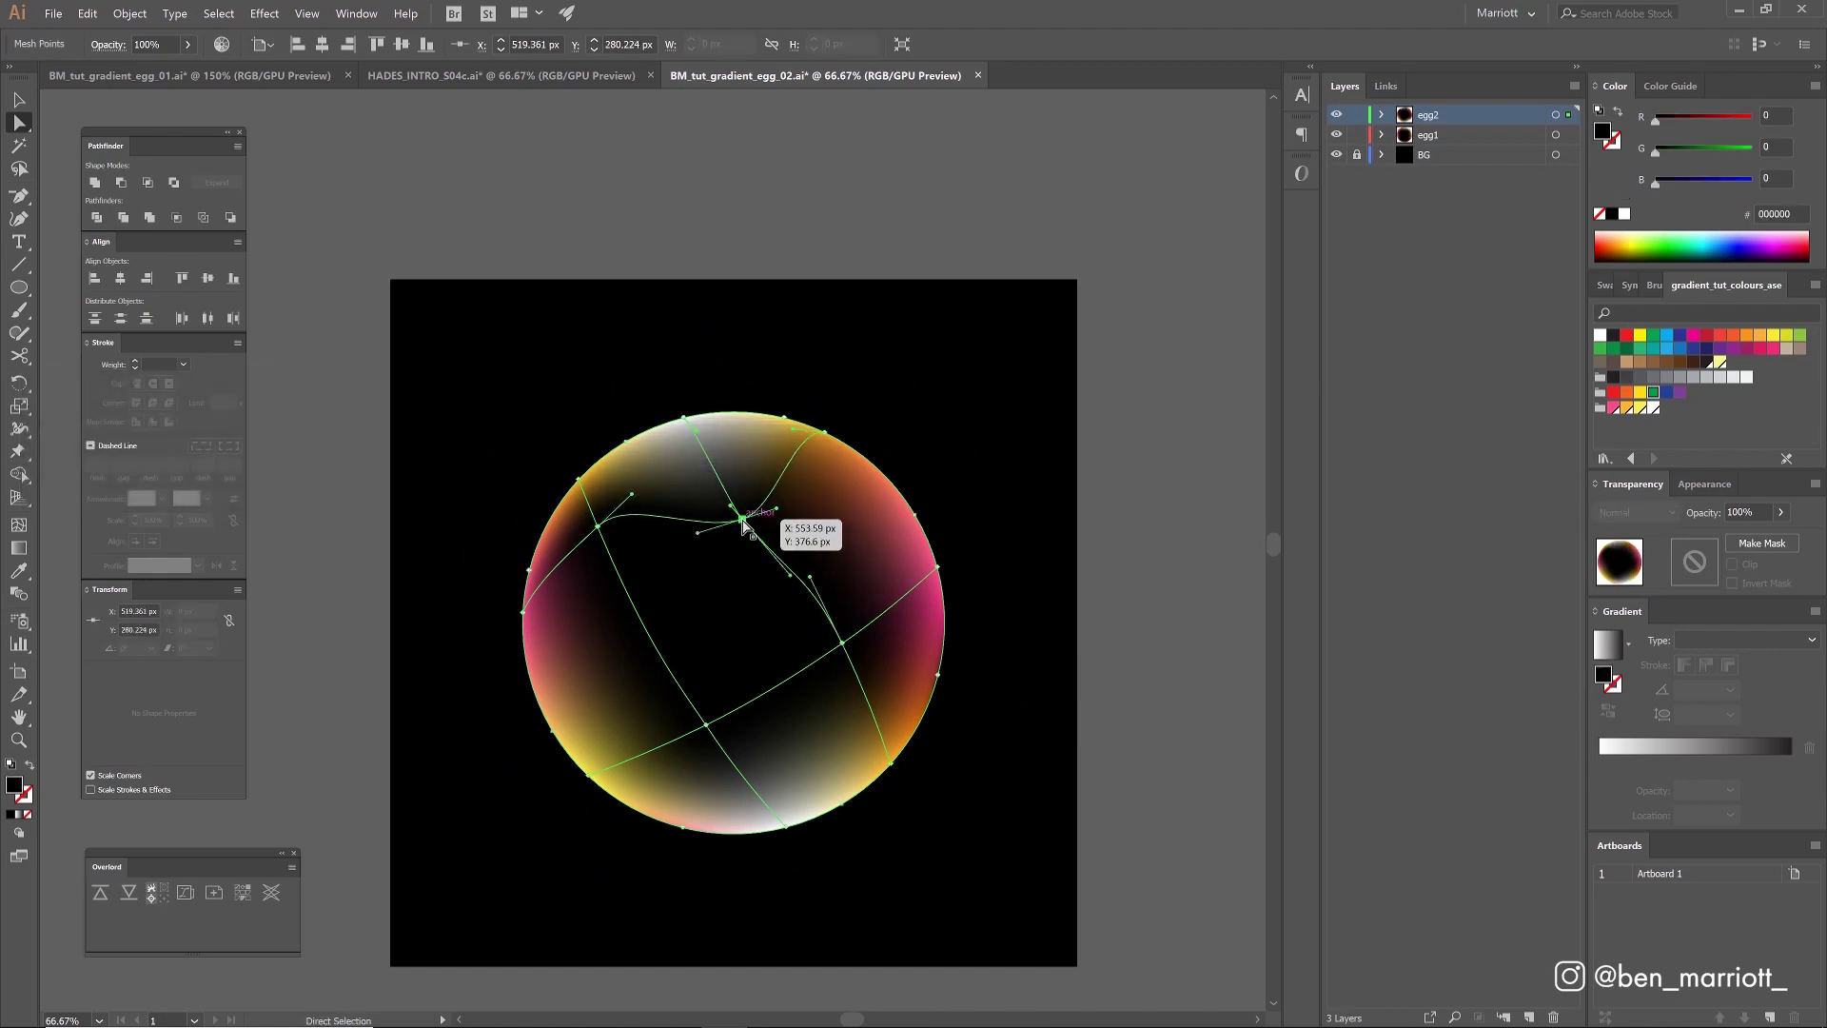
pyautogui.moveTo(598, 526); pyautogui.dragTo(649, 571)
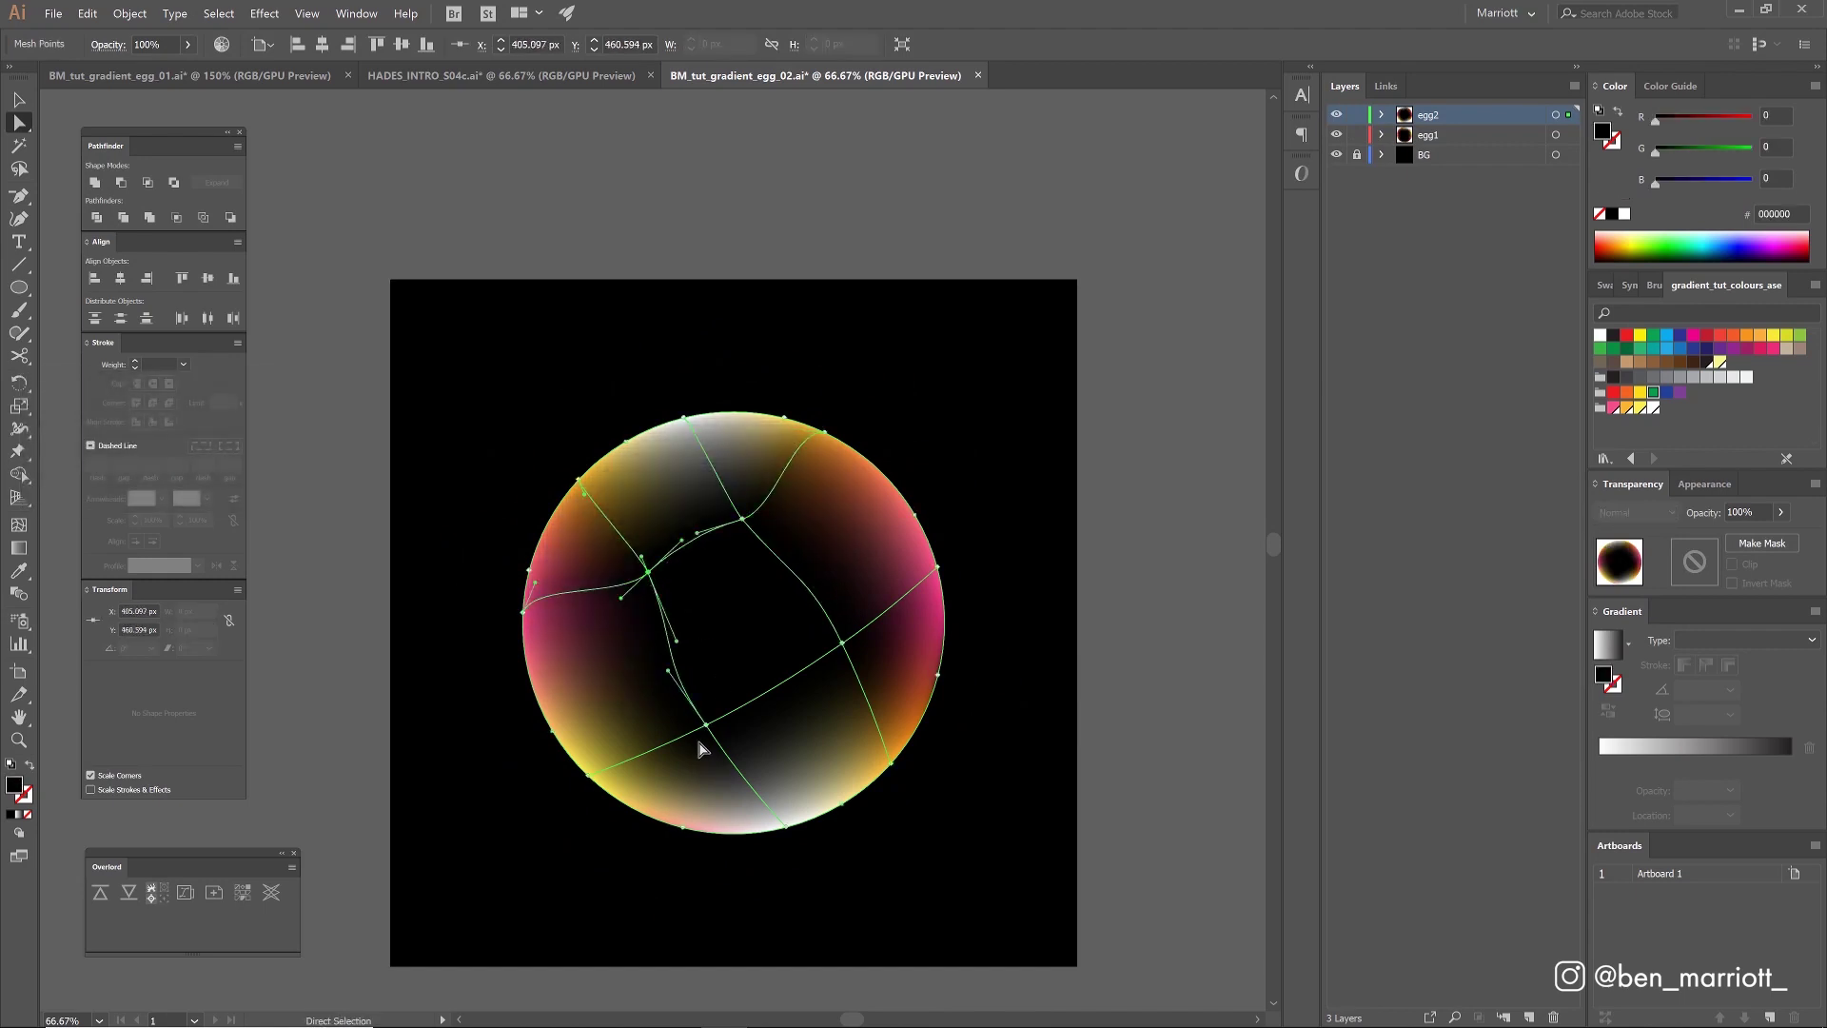
pyautogui.click(708, 727)
pyautogui.moveTo(708, 727); pyautogui.dragTo(716, 689)
pyautogui.moveTo(844, 644); pyautogui.dragTo(767, 612)
pyautogui.moveTo(741, 521); pyautogui.dragTo(686, 601)
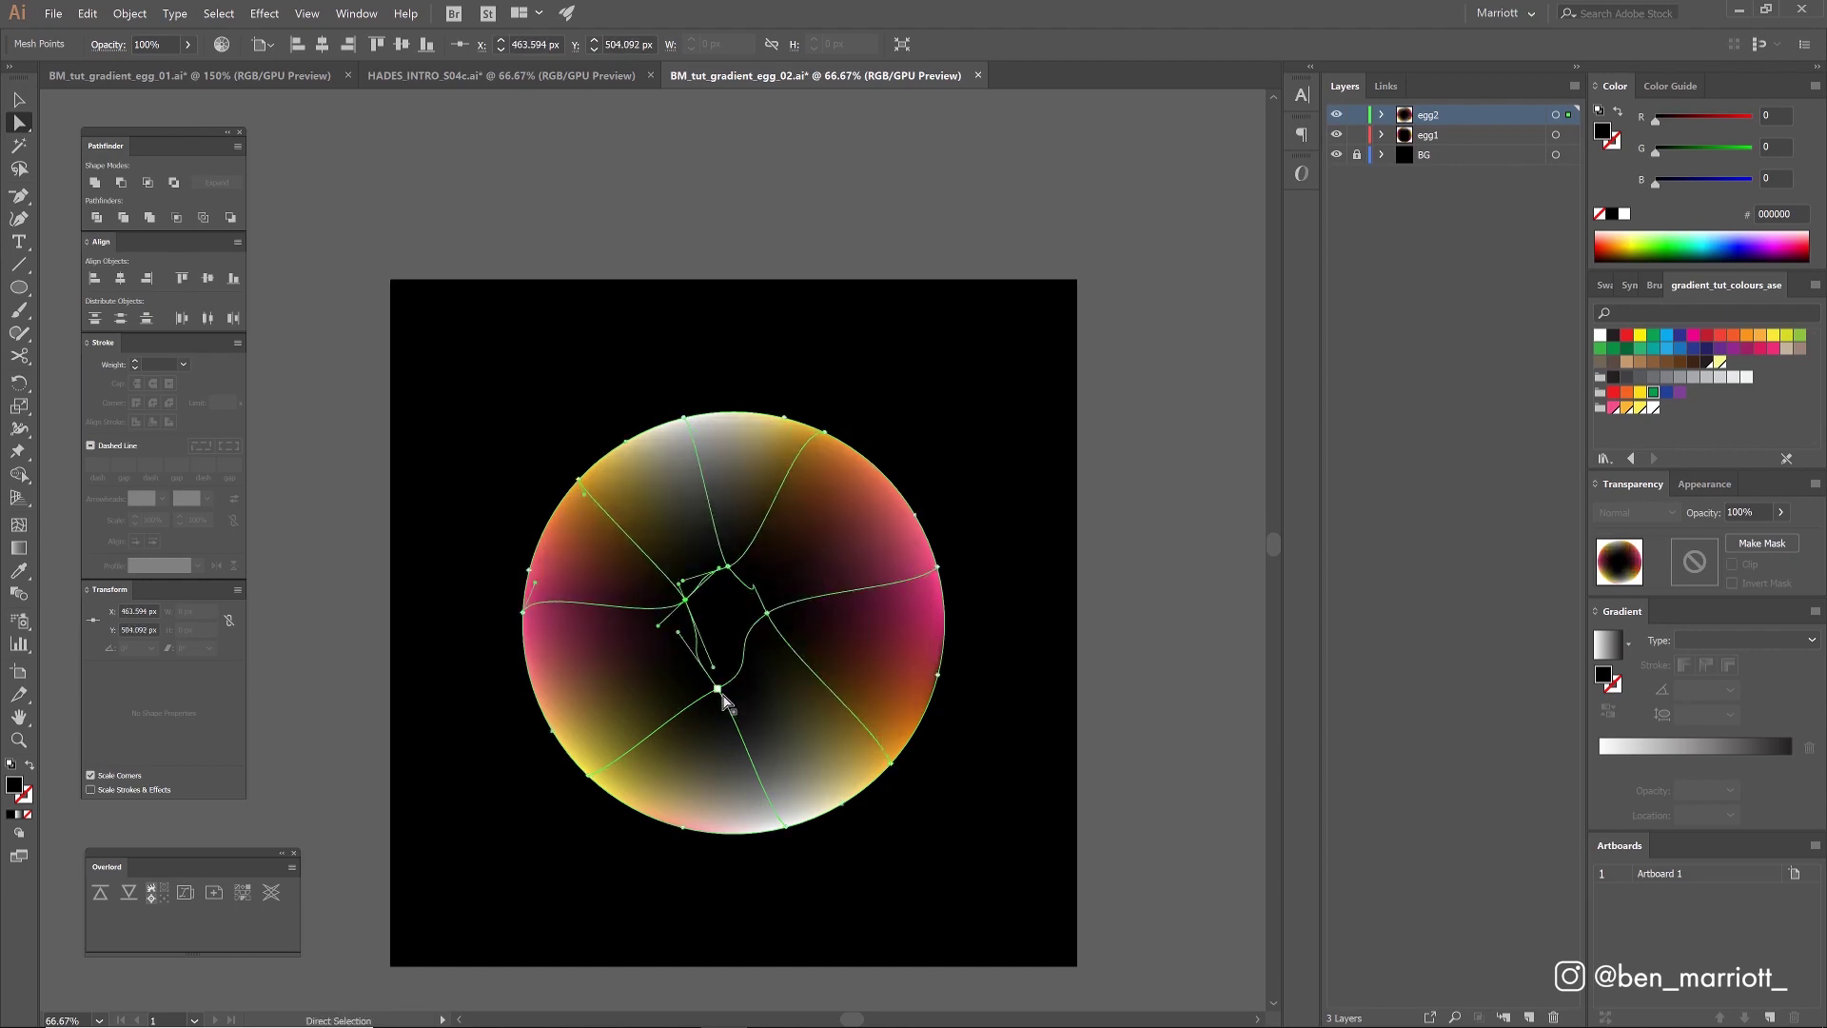
pyautogui.moveTo(725, 702); pyautogui.dragTo(741, 657)
pyautogui.hotkey('ctrl', 'shift', 'a')
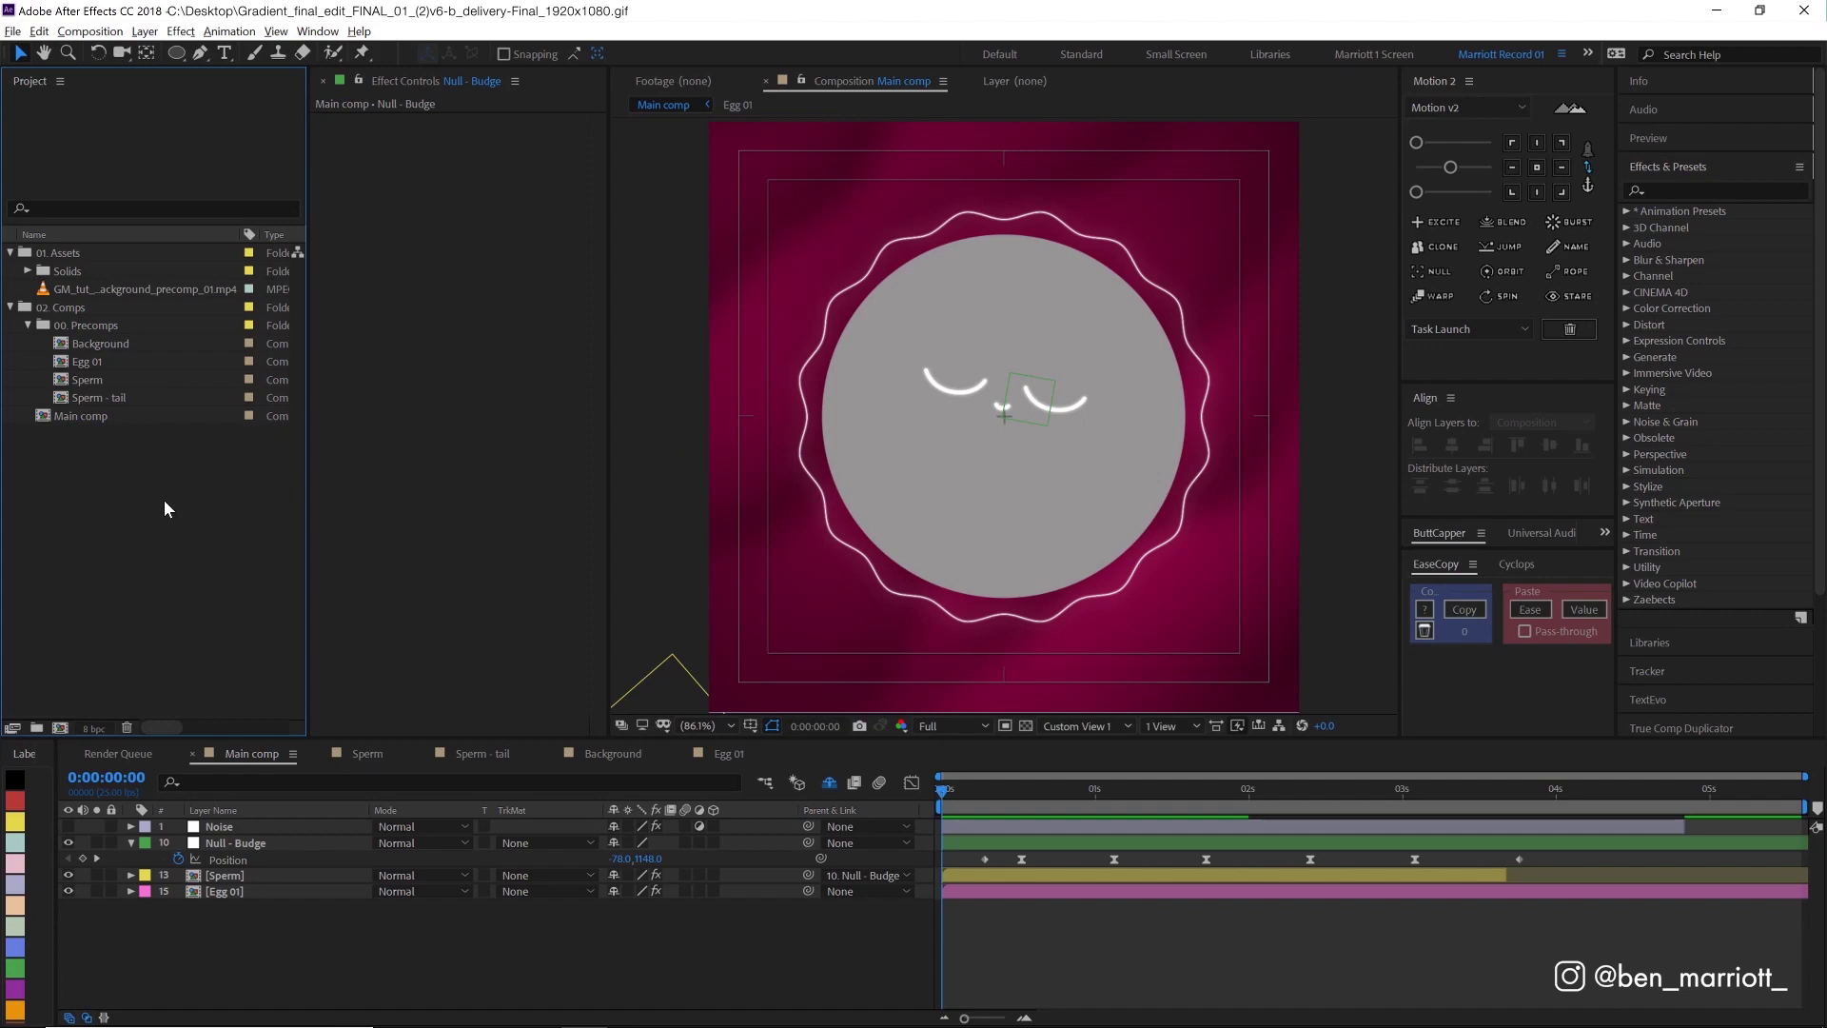
# Step: Import BM_tut_gradient_egg_02.ai as a composition retaining layer sizes
pyautogui.hotkey('ctrl', 'i')
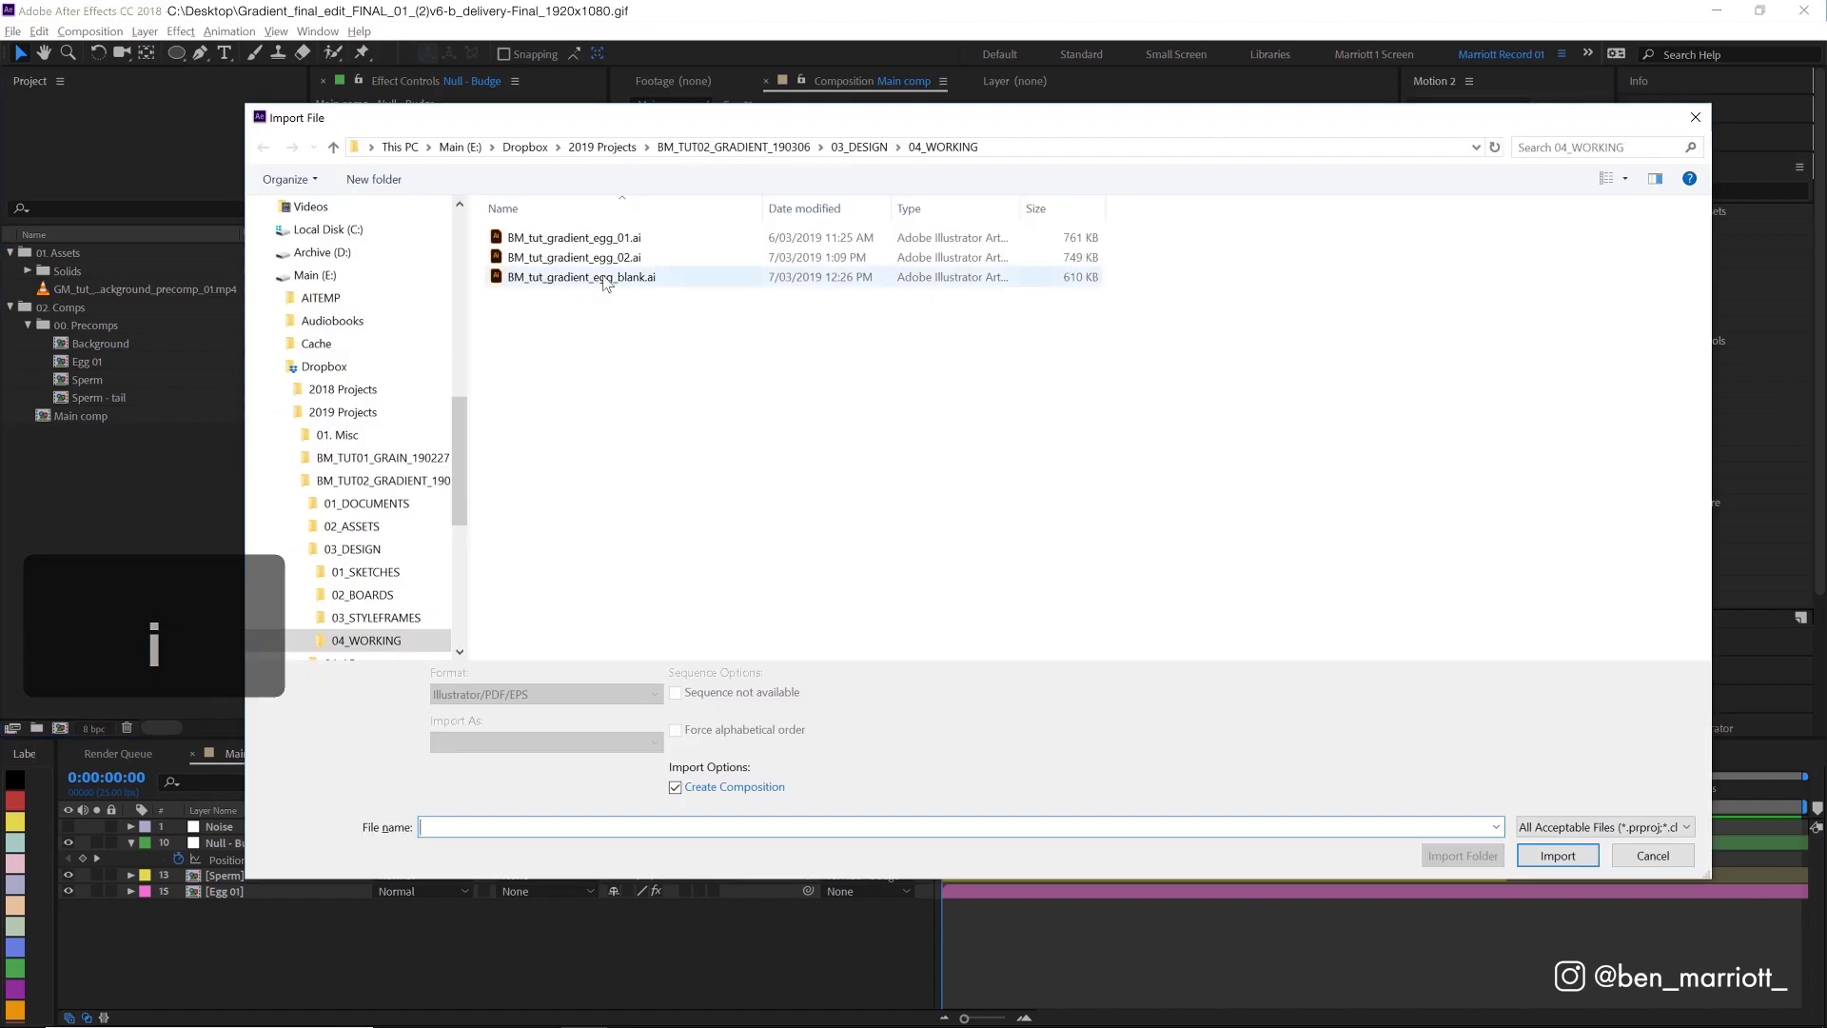
pyautogui.click(603, 261)
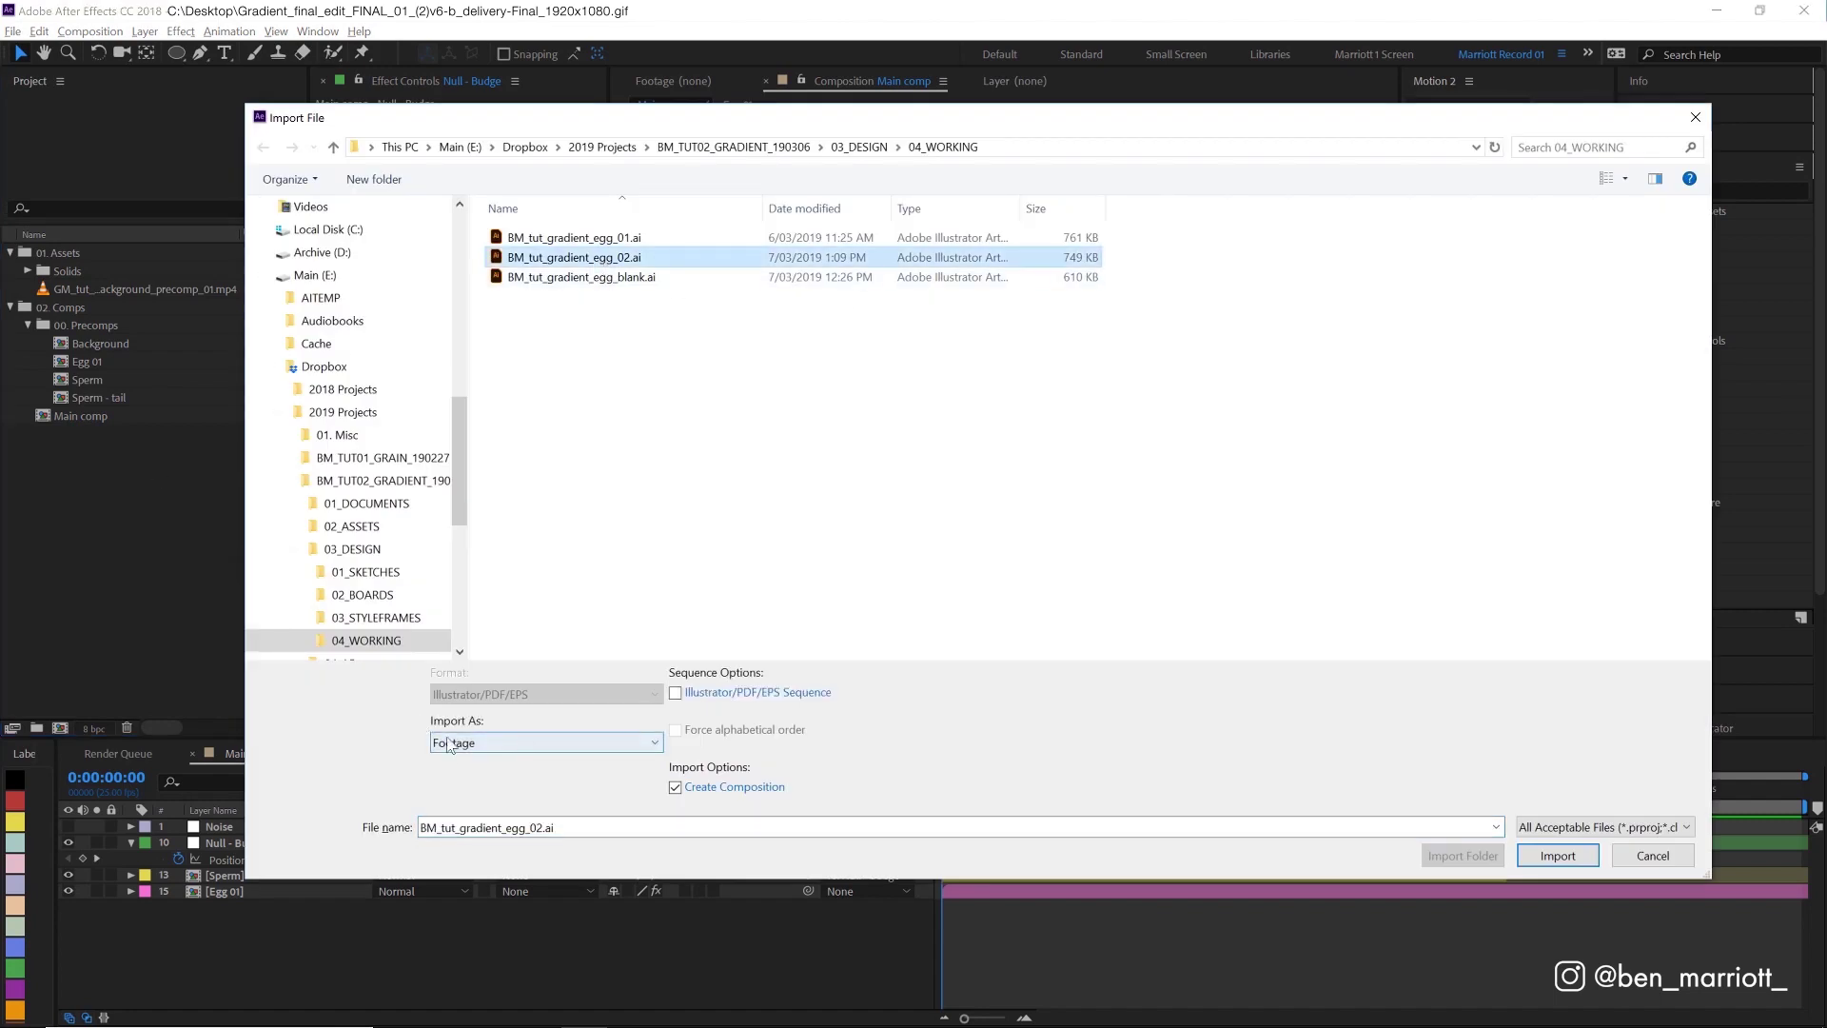
pyautogui.click(507, 745)
pyautogui.click(500, 782)
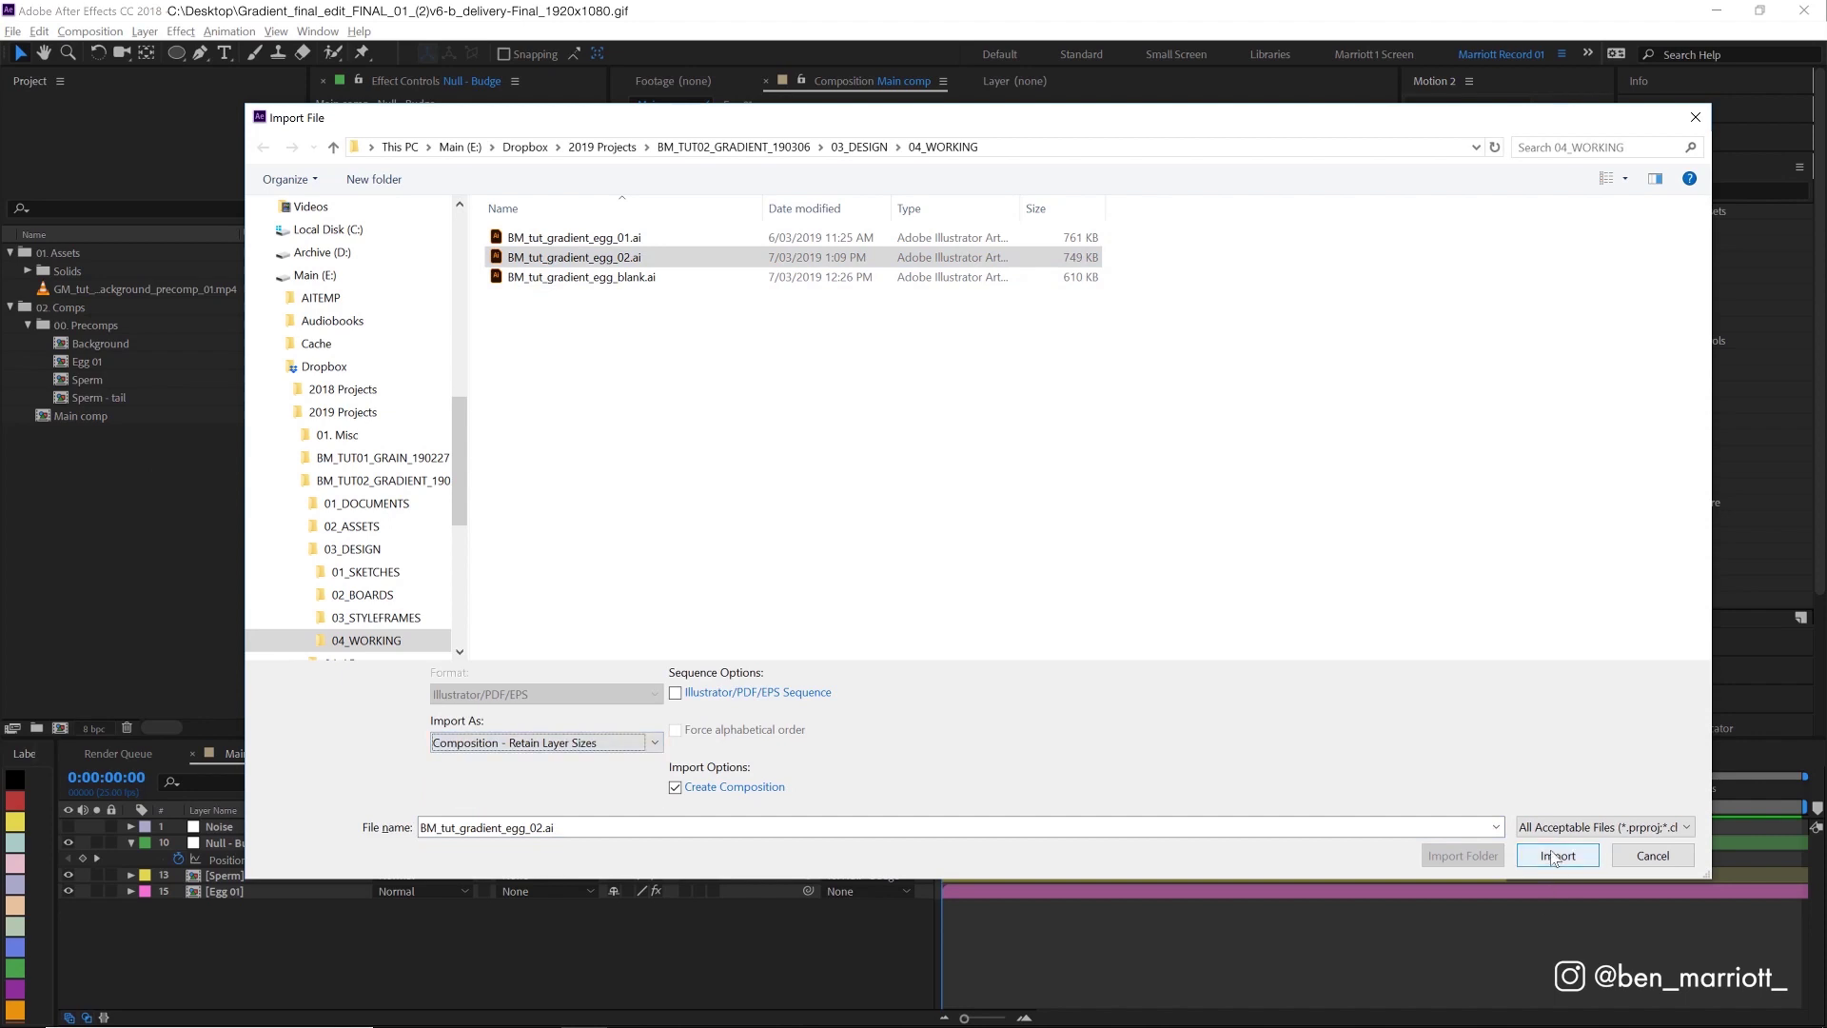
pyautogui.click(1553, 855)
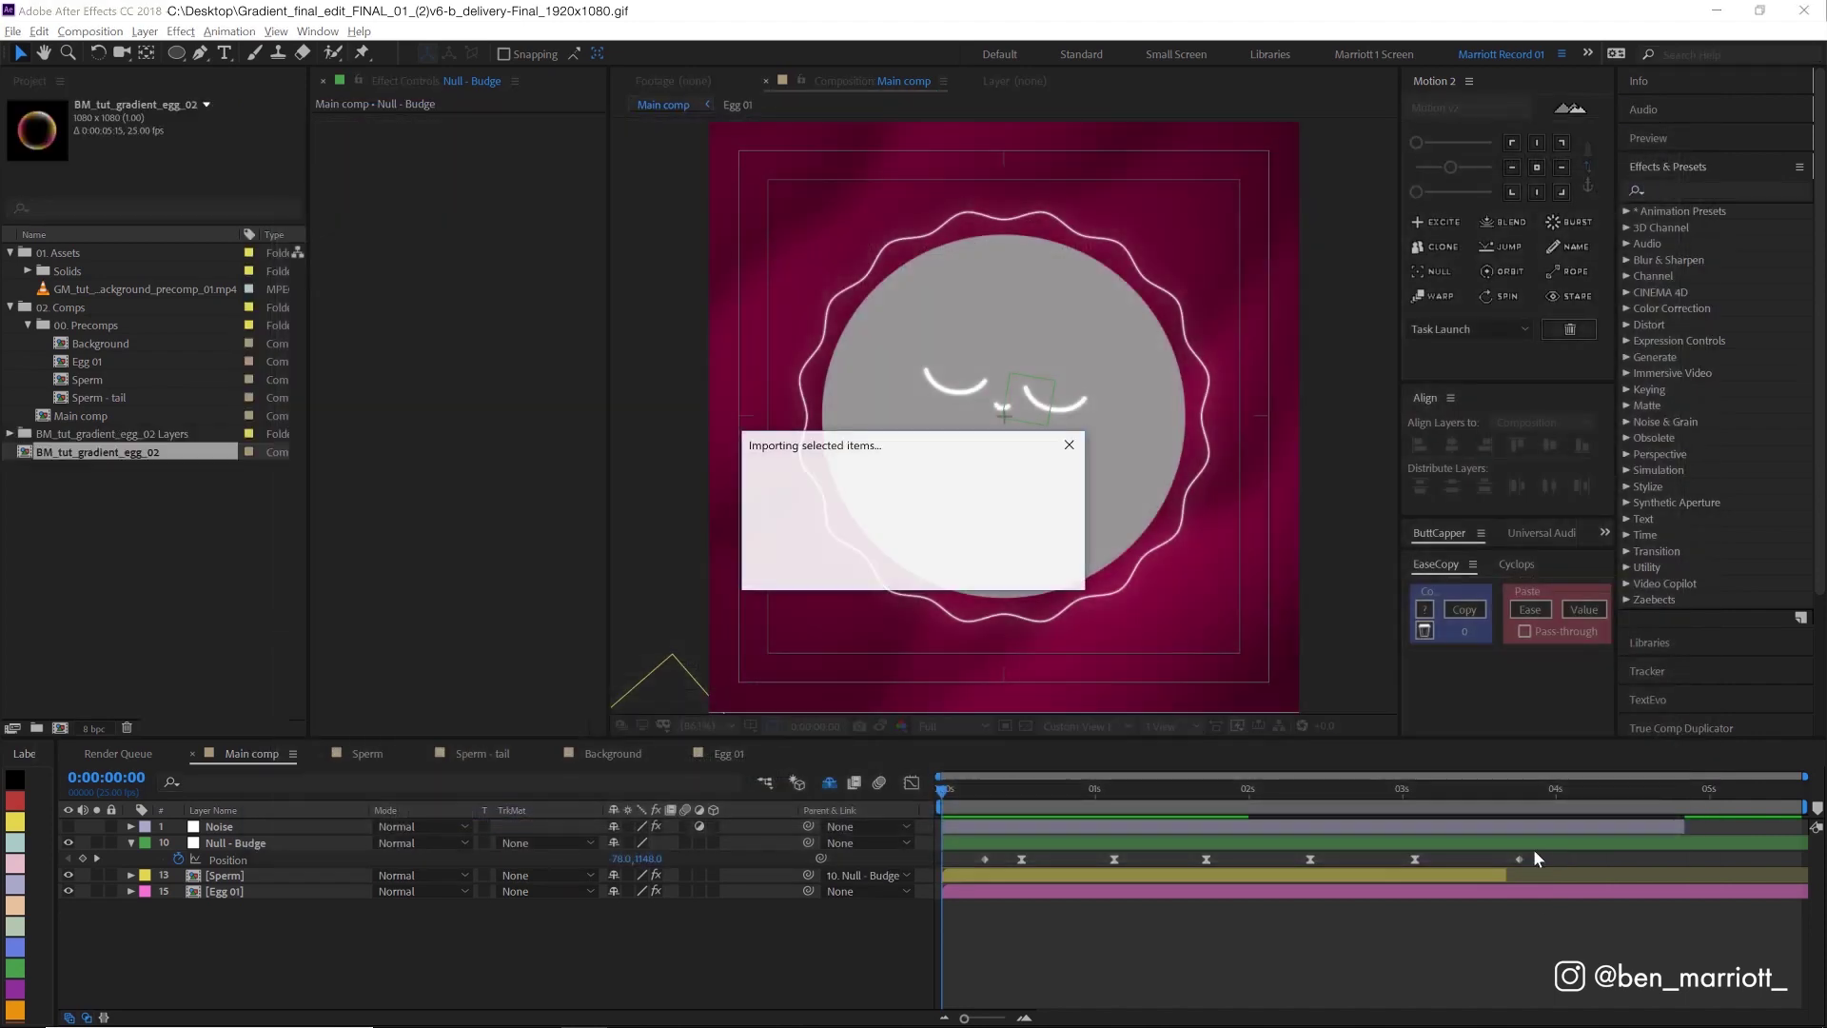
# Step: Move the egg_02 items into 01. Assets, open its comp, select egg2 and egg1
pyautogui.keyDown('shift'); pyautogui.click(128, 431); pyautogui.keyUp('shift')
pyautogui.moveTo(128, 431); pyautogui.dragTo(103, 257)
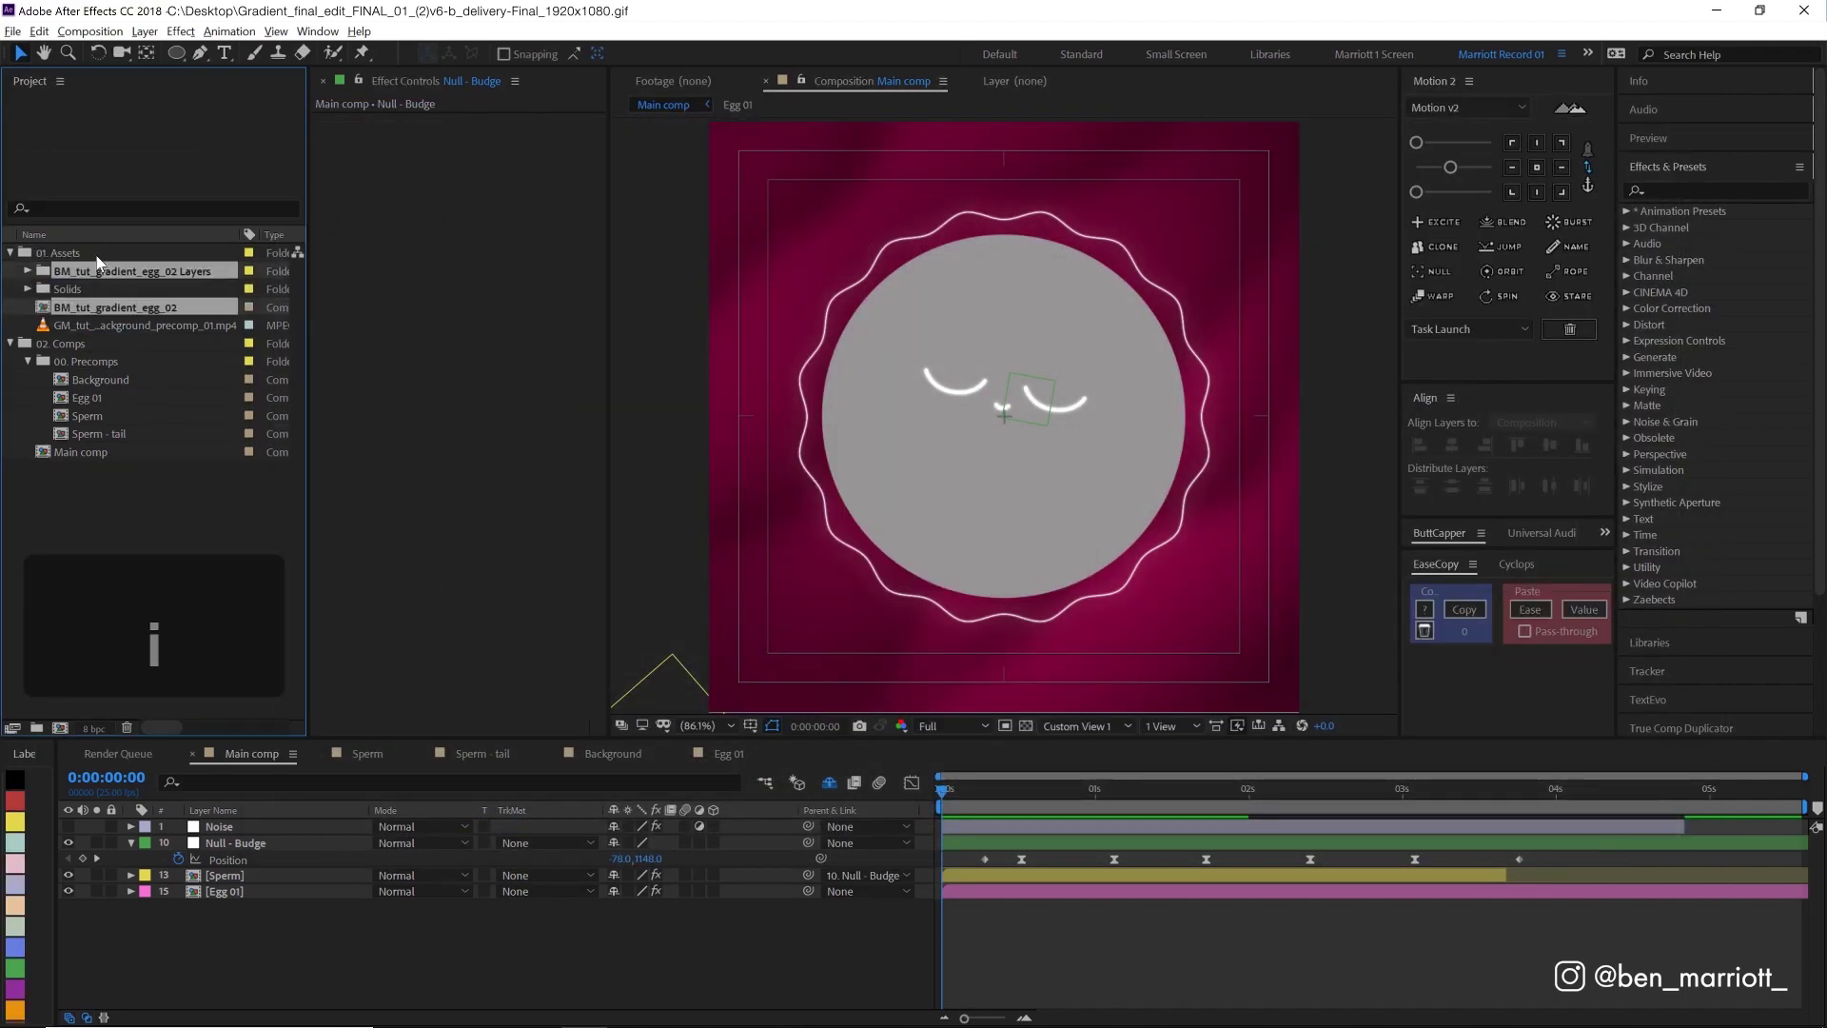
pyautogui.click(110, 362)
pyautogui.doubleClick(114, 306)
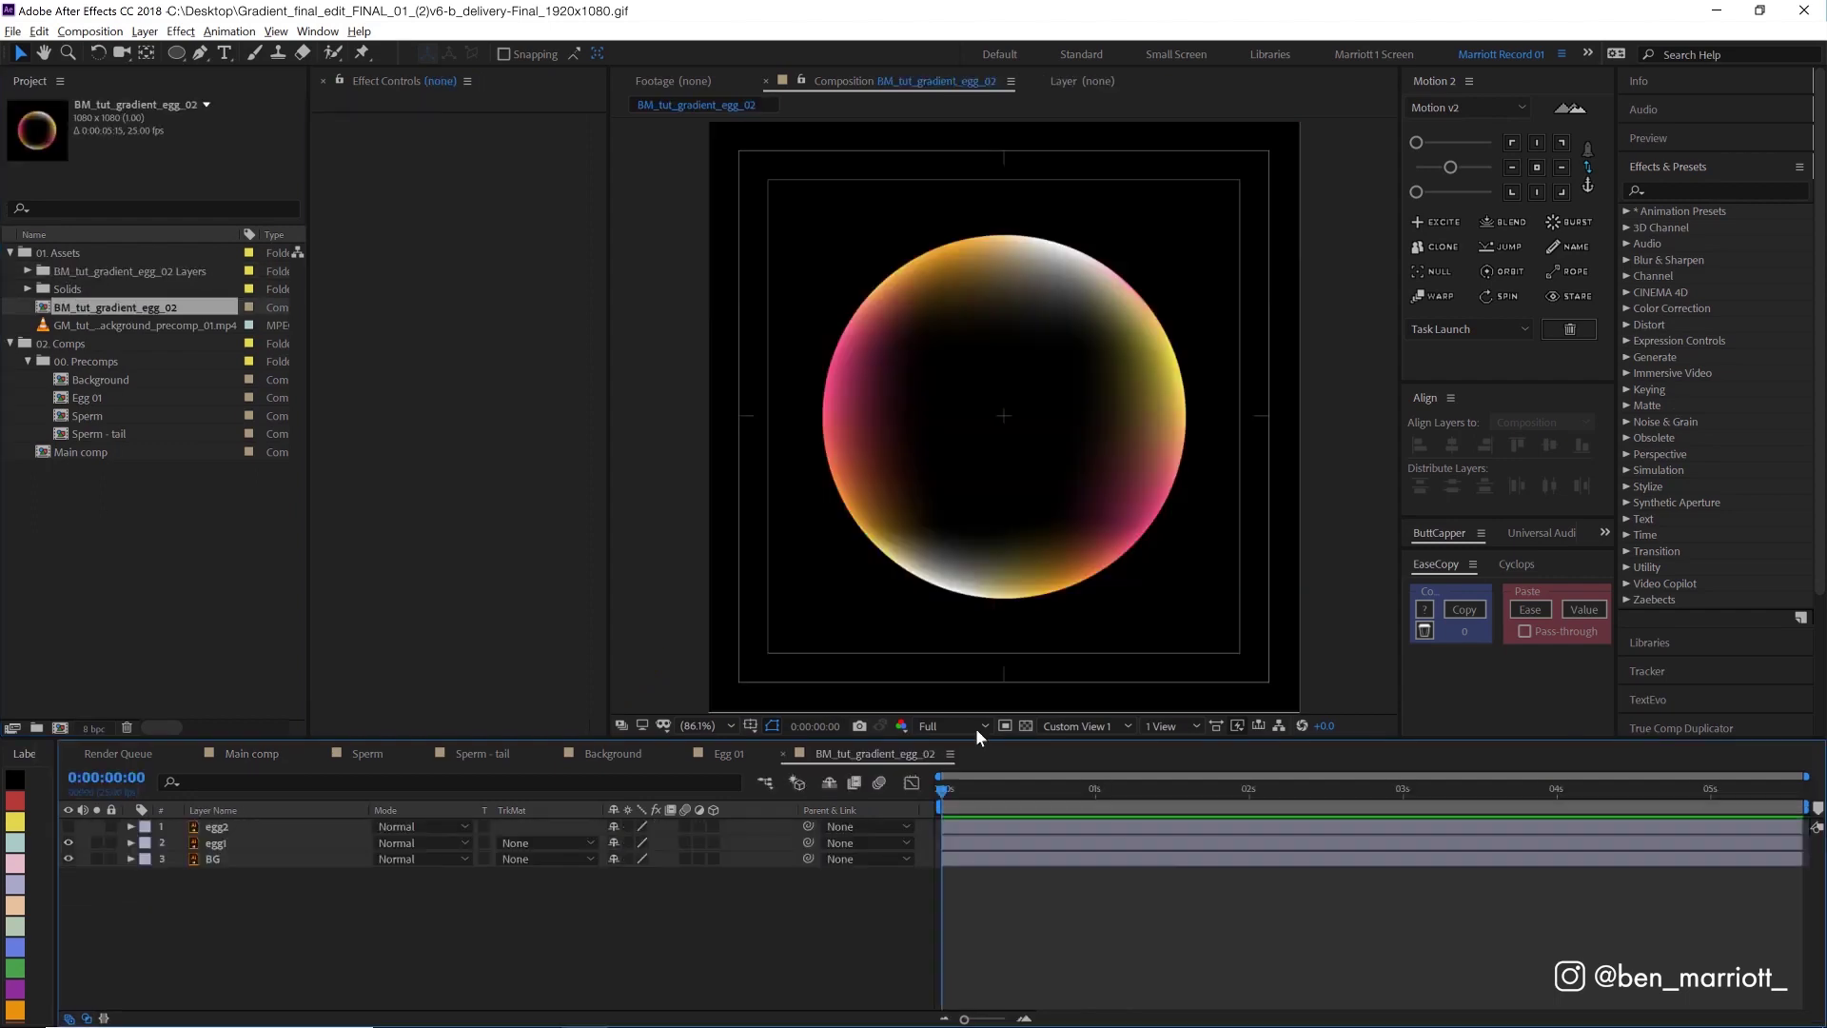
pyautogui.click(239, 826)
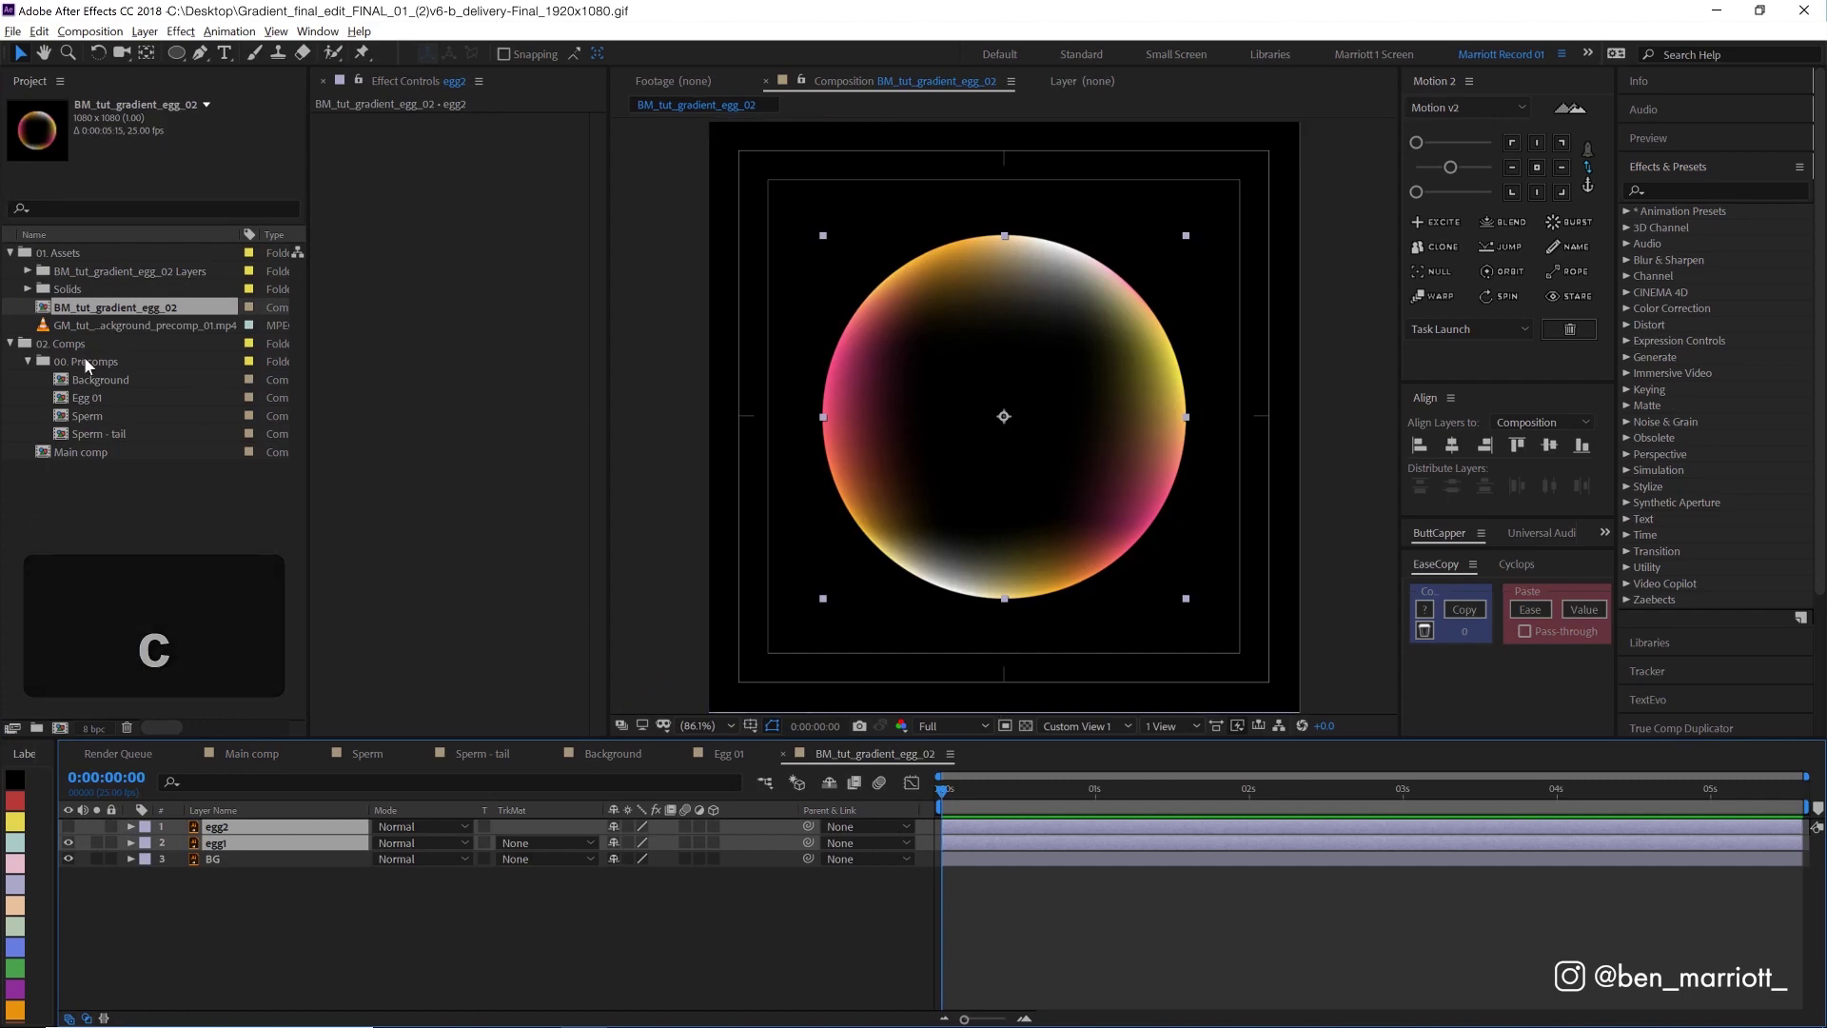
pyautogui.click(107, 402)
# Step: Paste egg2 and egg1 into Egg 01, delete the grey circle layer, and show egg2
pyautogui.doubleClick(107, 402)
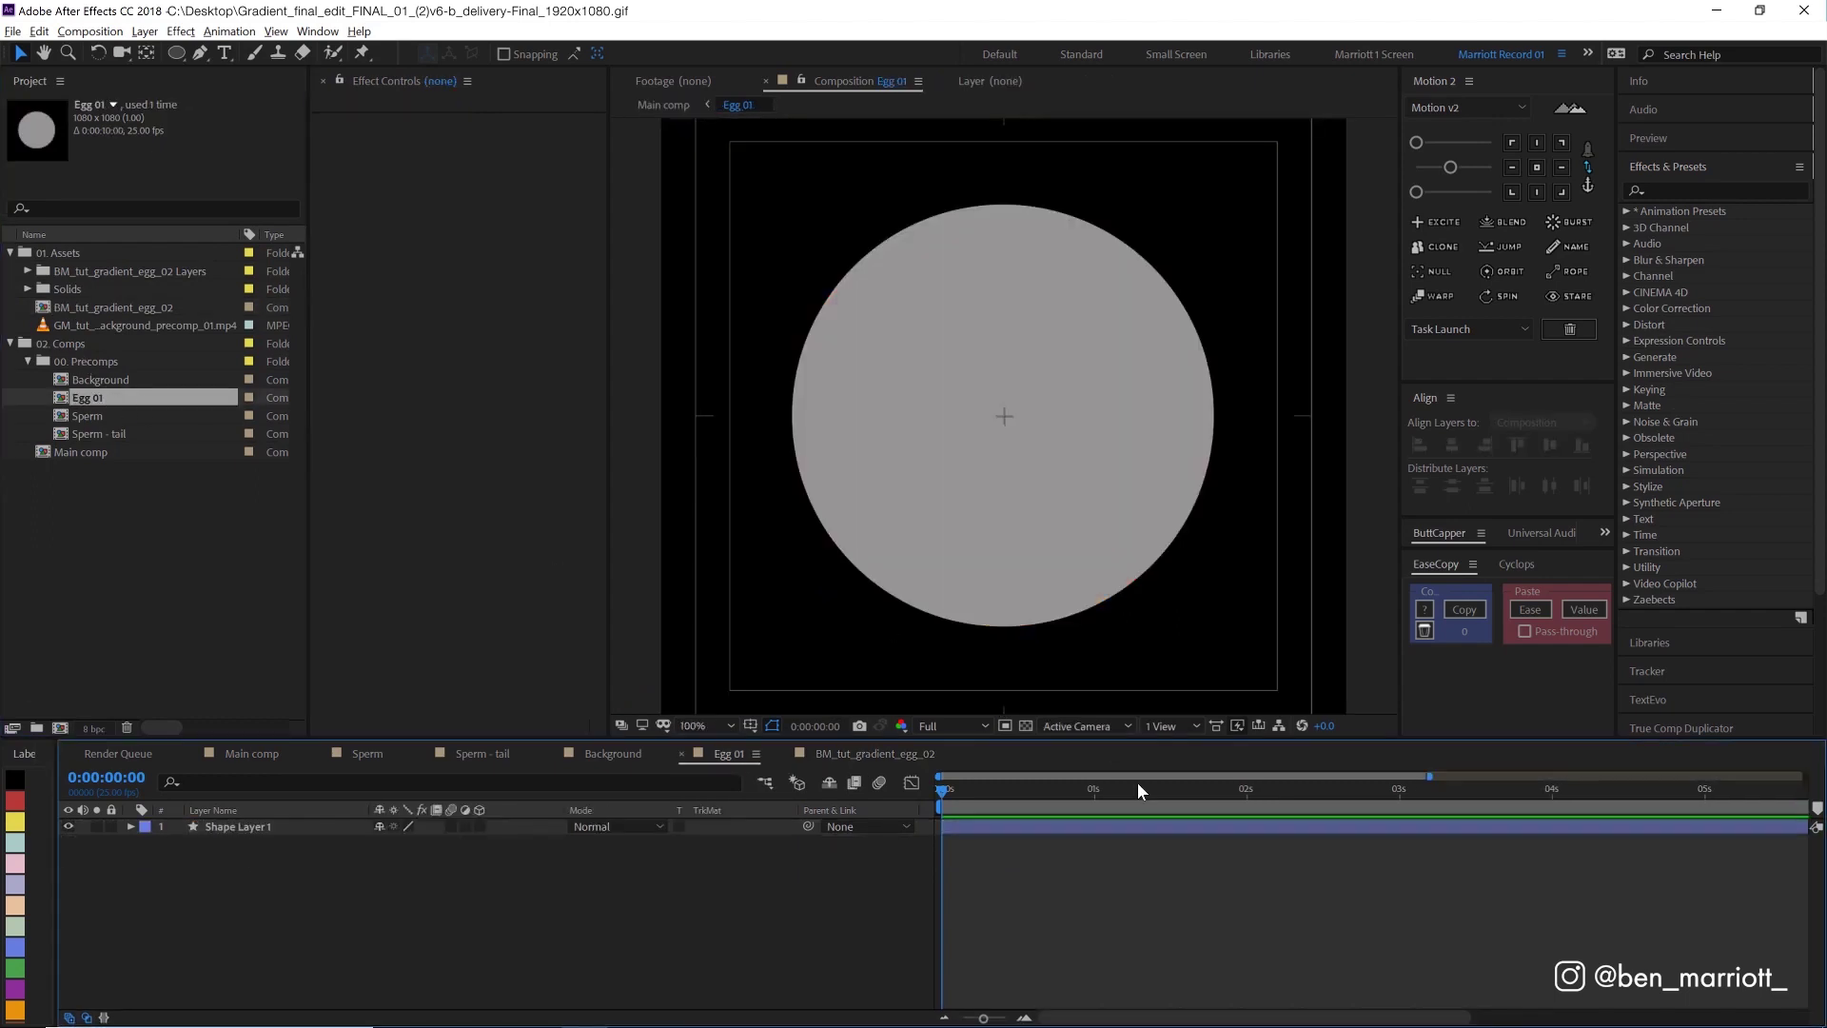
pyautogui.hotkey('ctrl', 'v')
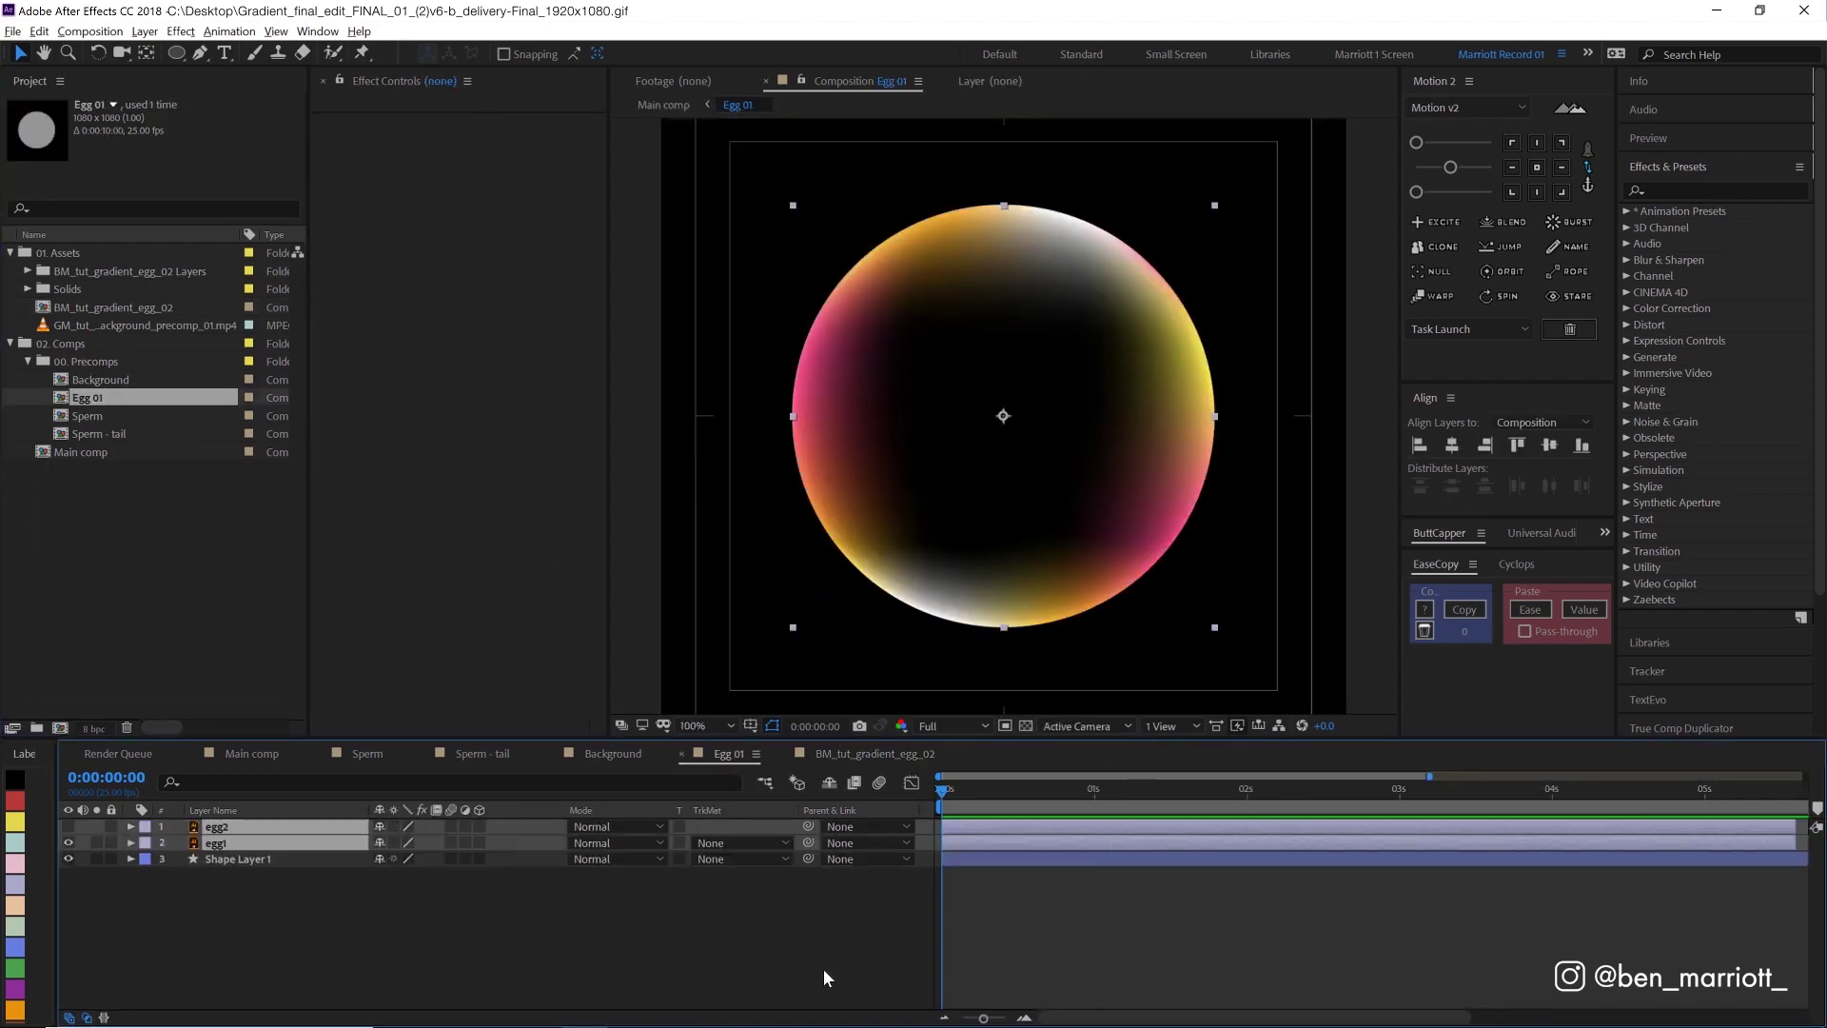
pyautogui.click(1016, 855)
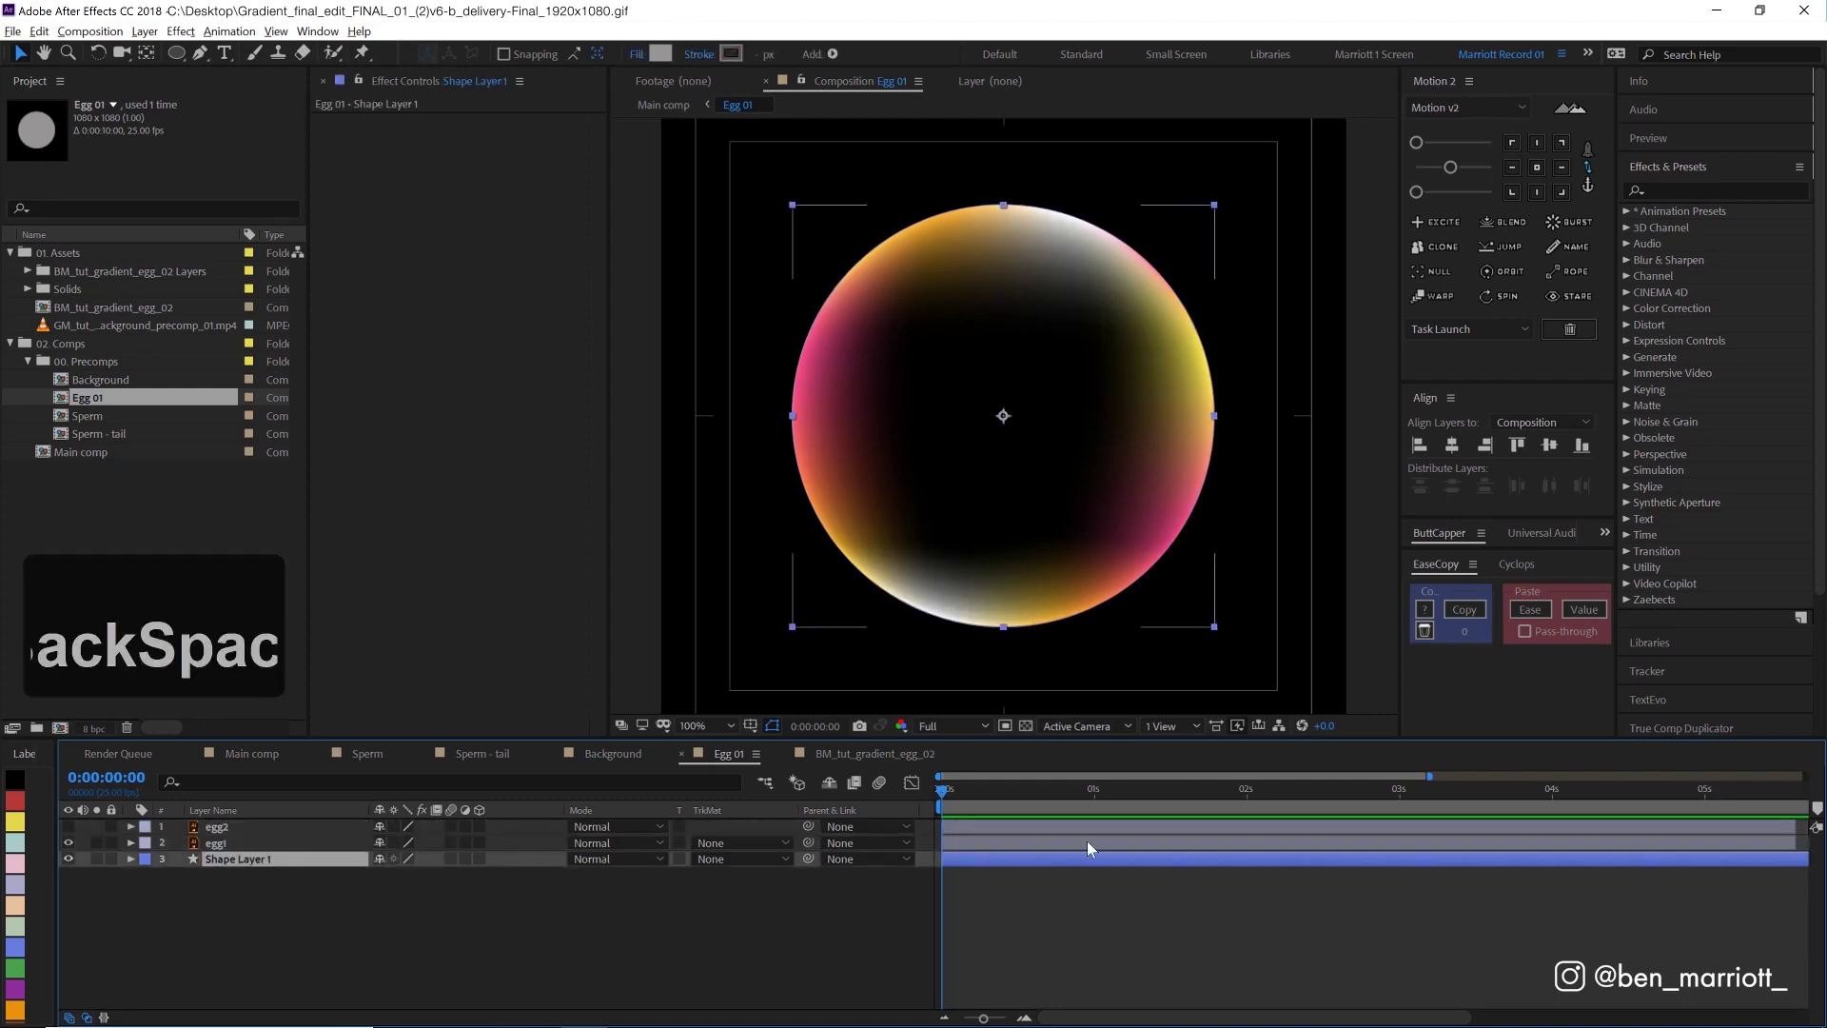
pyautogui.press('BackSpace')
pyautogui.click(72, 828)
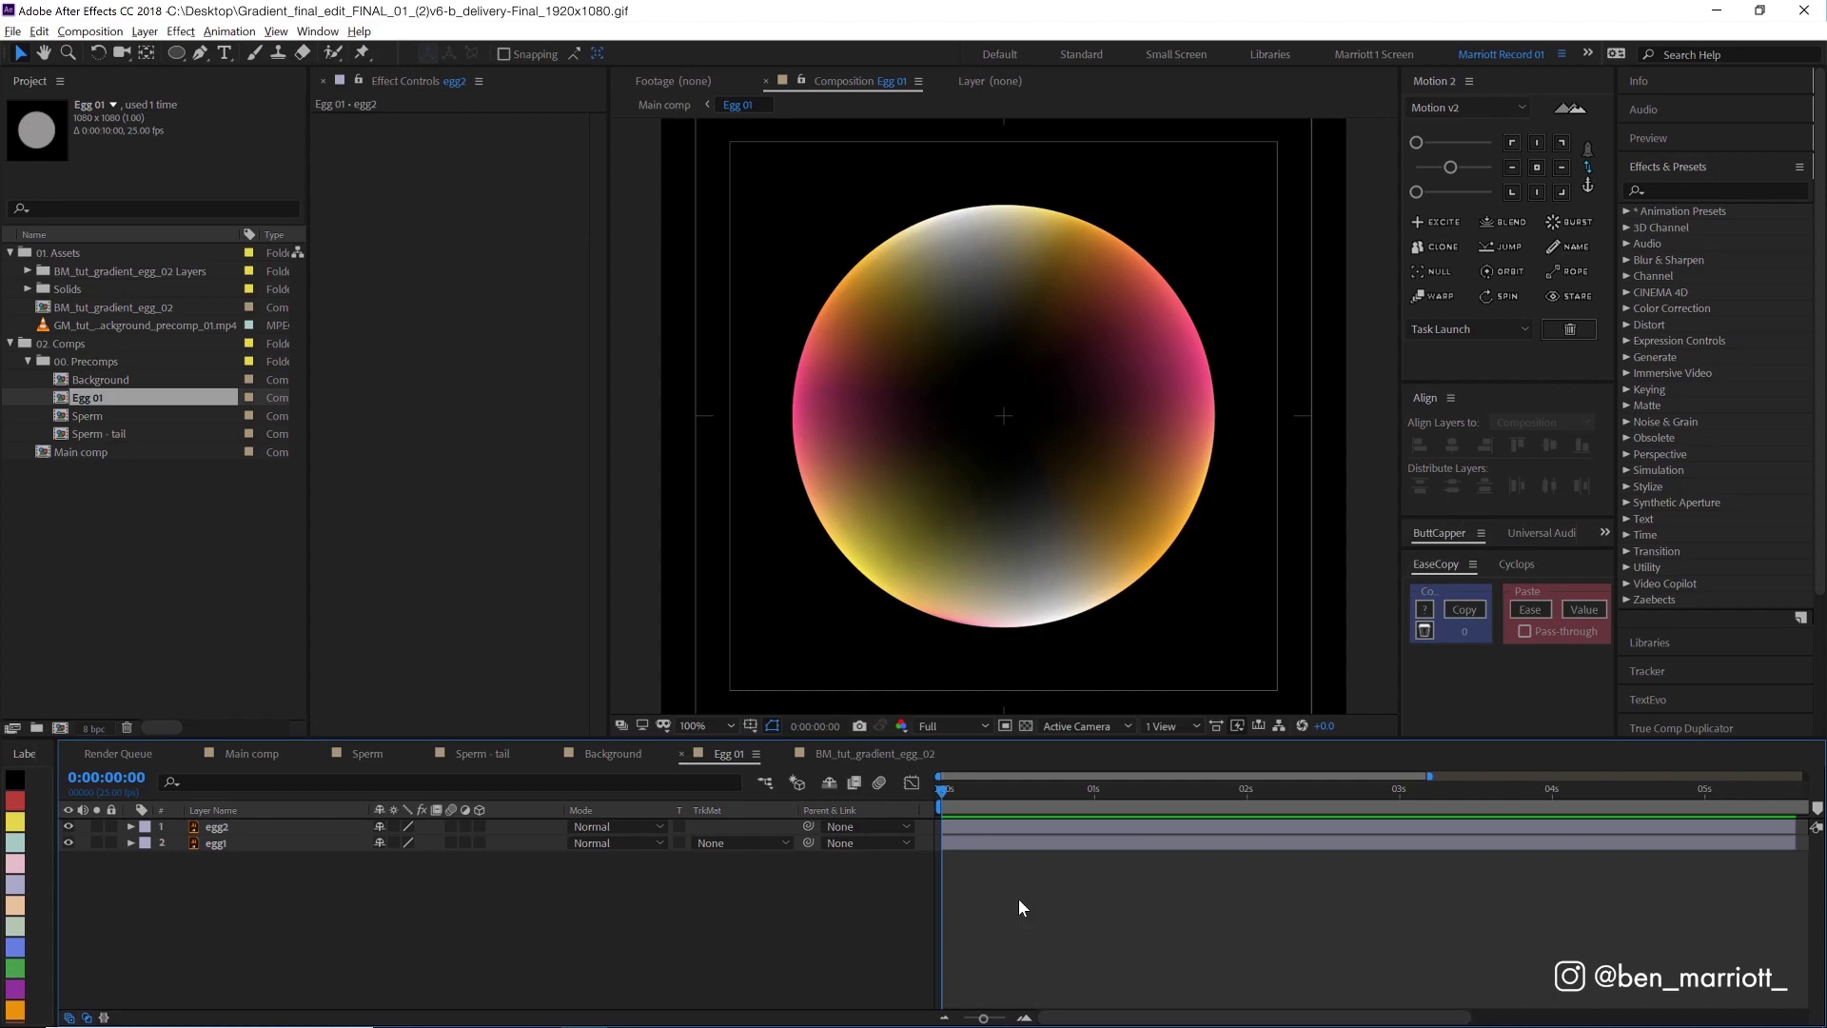
pyautogui.hotkey('ctrl', 'y')
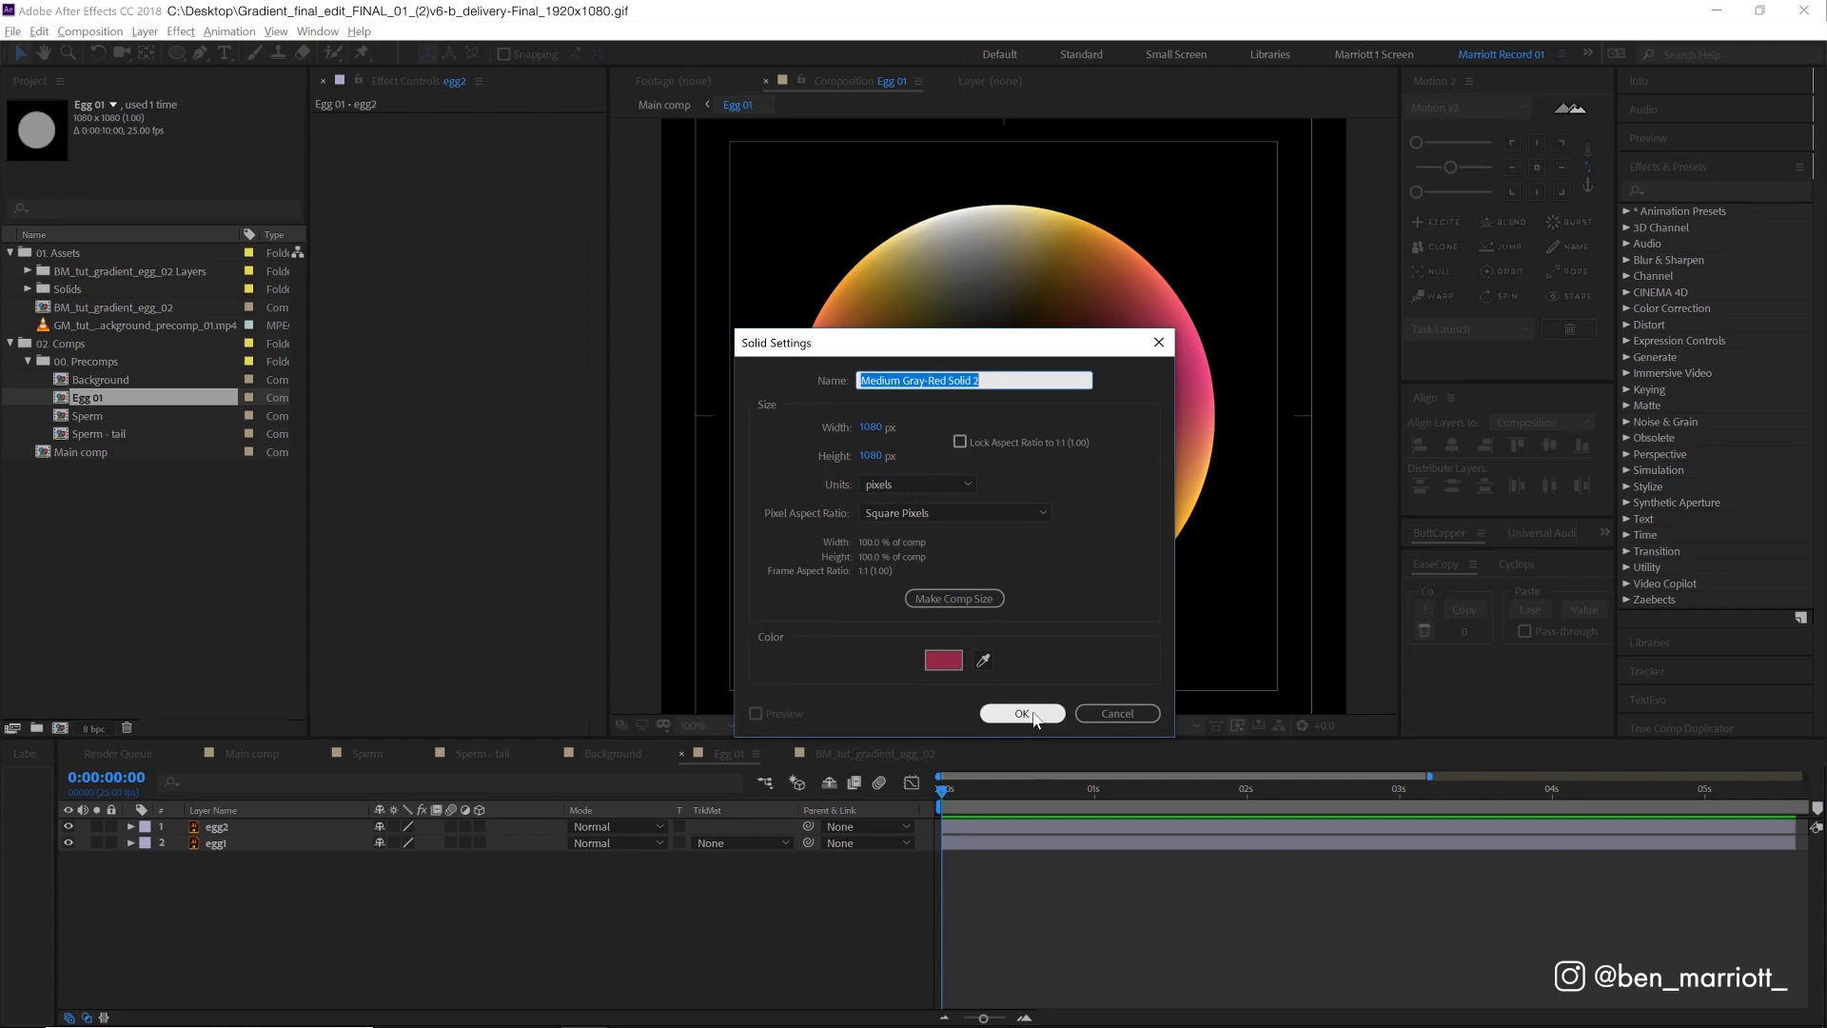
pyautogui.write('Blobby matte')
# Step: Confirm the new 'Blobby matte' solid and give it a purple label
pyautogui.press('Return')
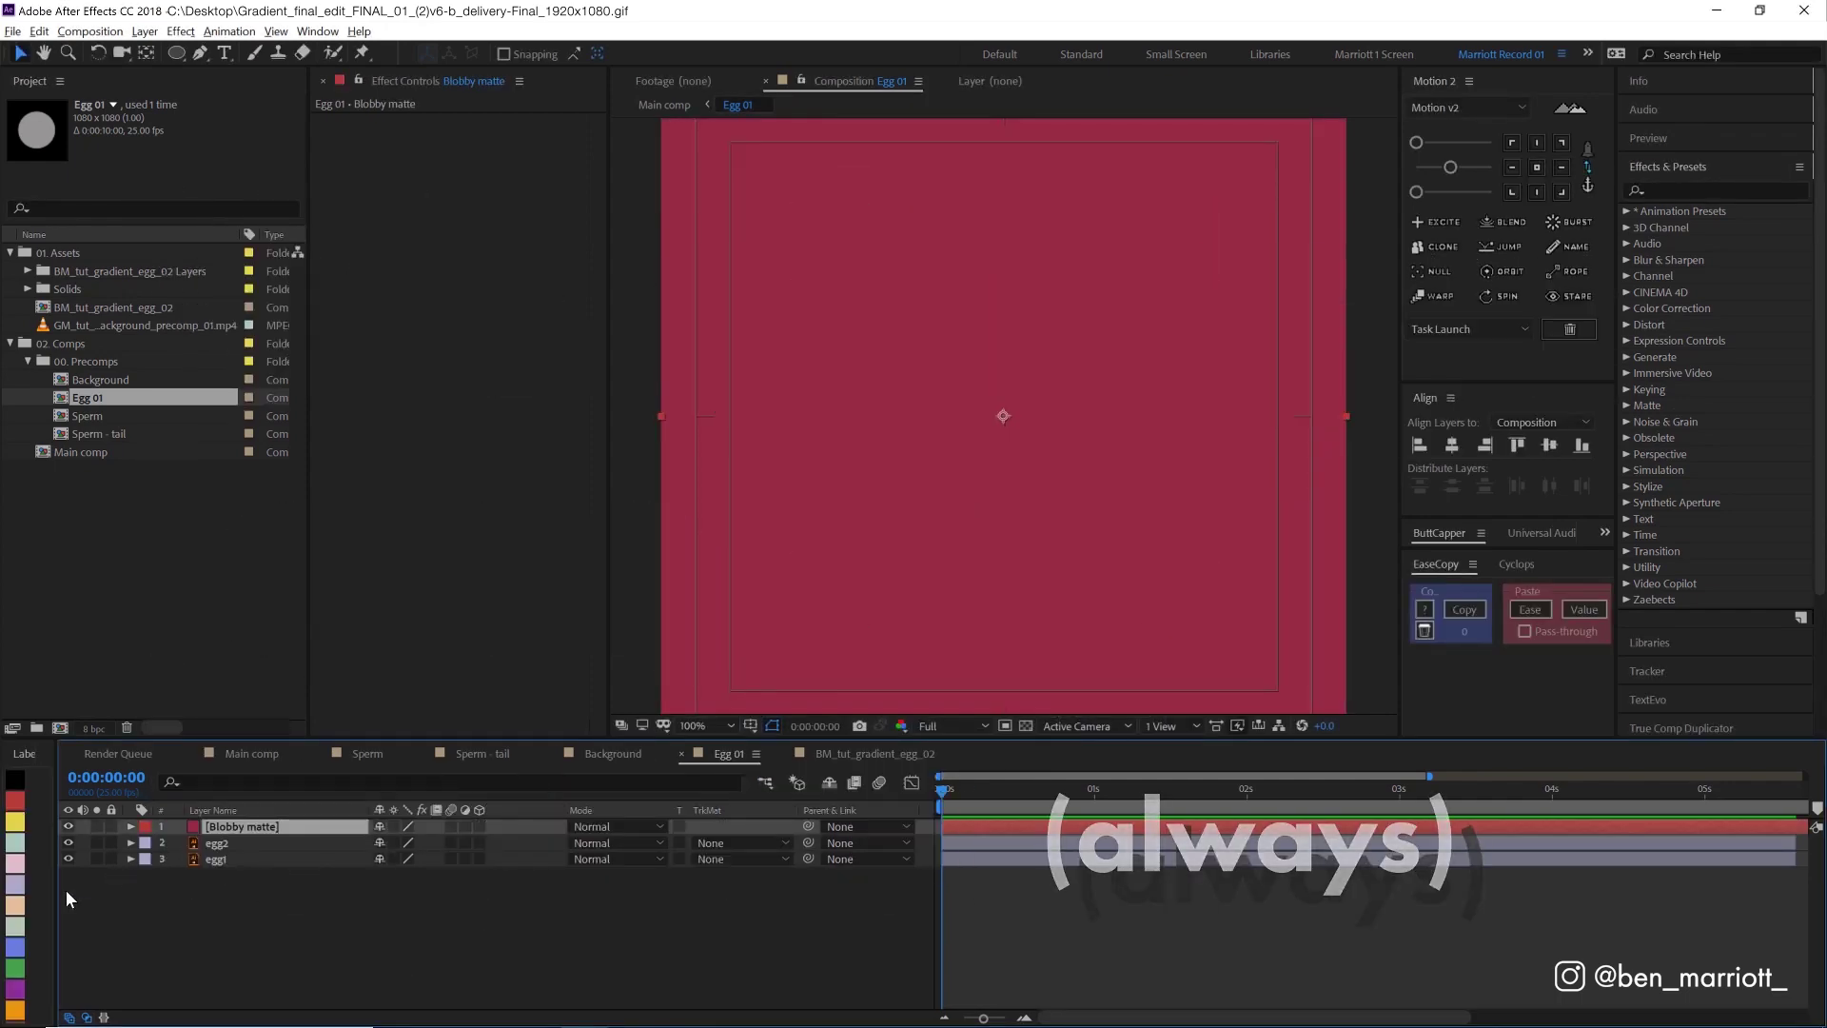
pyautogui.click(14, 987)
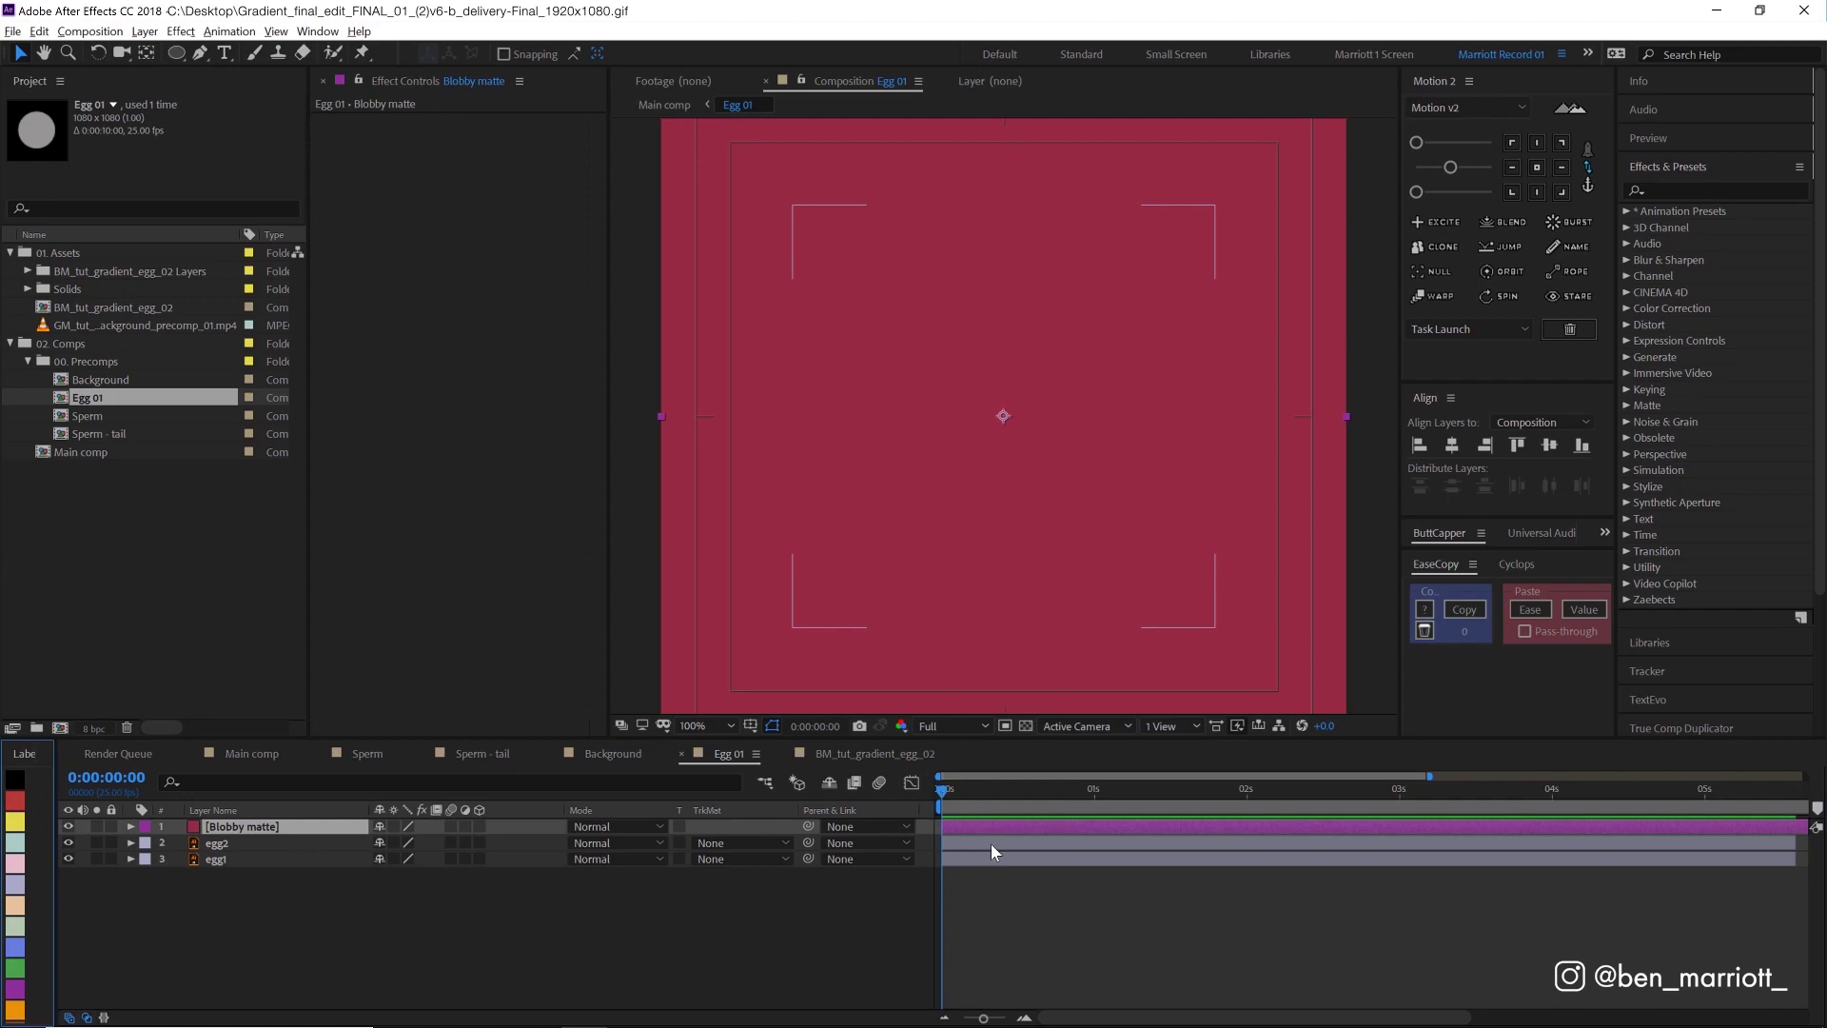
pyautogui.press('g')
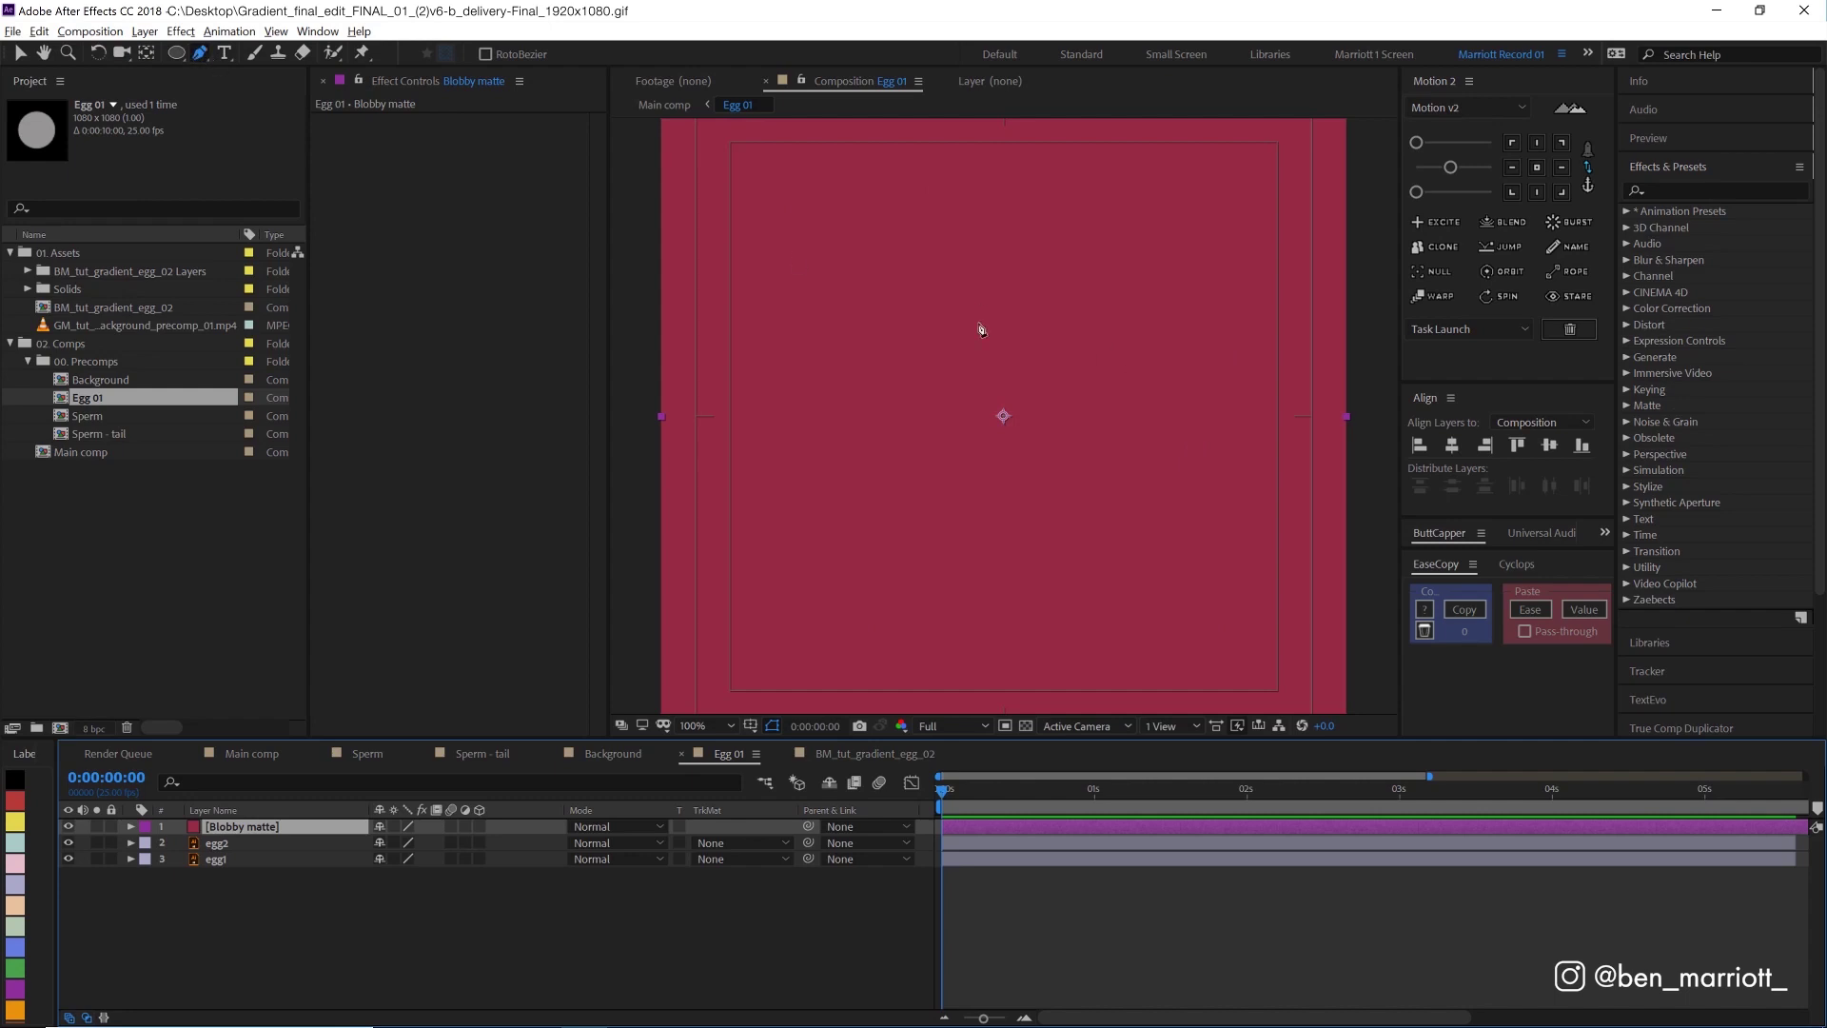
# Step: Draw a closed, curved Pen-tool blob mask on the Blobby matte solid
pyautogui.moveTo(883, 308); pyautogui.dragTo(914, 285)
pyautogui.moveTo(1004, 338); pyautogui.dragTo(998, 365)
pyautogui.moveTo(1034, 431)
pyautogui.mouseDown()
pyautogui.moveTo(1072, 421)
pyautogui.moveTo(1170, 452)
pyautogui.mouseUp()
pyautogui.moveTo(1149, 527)
pyautogui.mouseDown()
pyautogui.moveTo(1129, 546)
pyautogui.moveTo(1046, 504)
pyautogui.mouseUp()
pyautogui.moveTo(958, 548); pyautogui.dragTo(957, 572)
pyautogui.moveTo(858, 498); pyautogui.dragTo(874, 459)
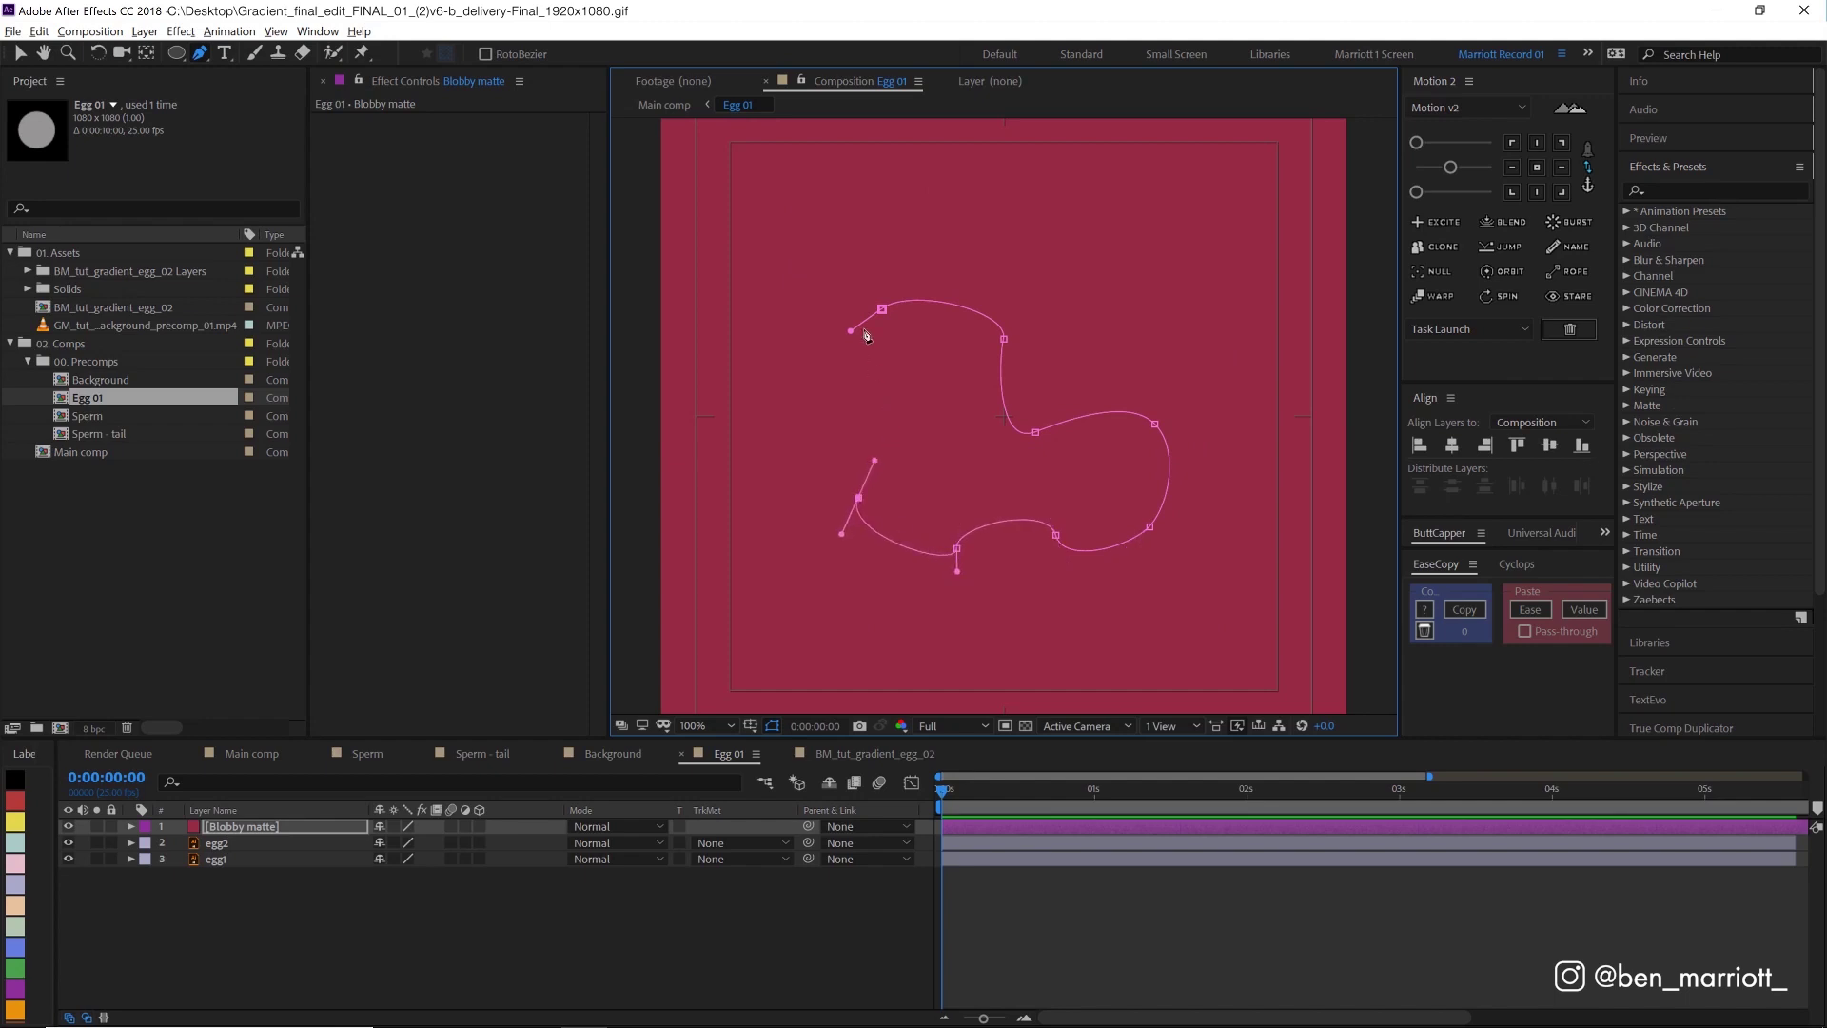
pyautogui.moveTo(881, 374); pyautogui.dragTo(864, 358)
pyautogui.click(883, 308)
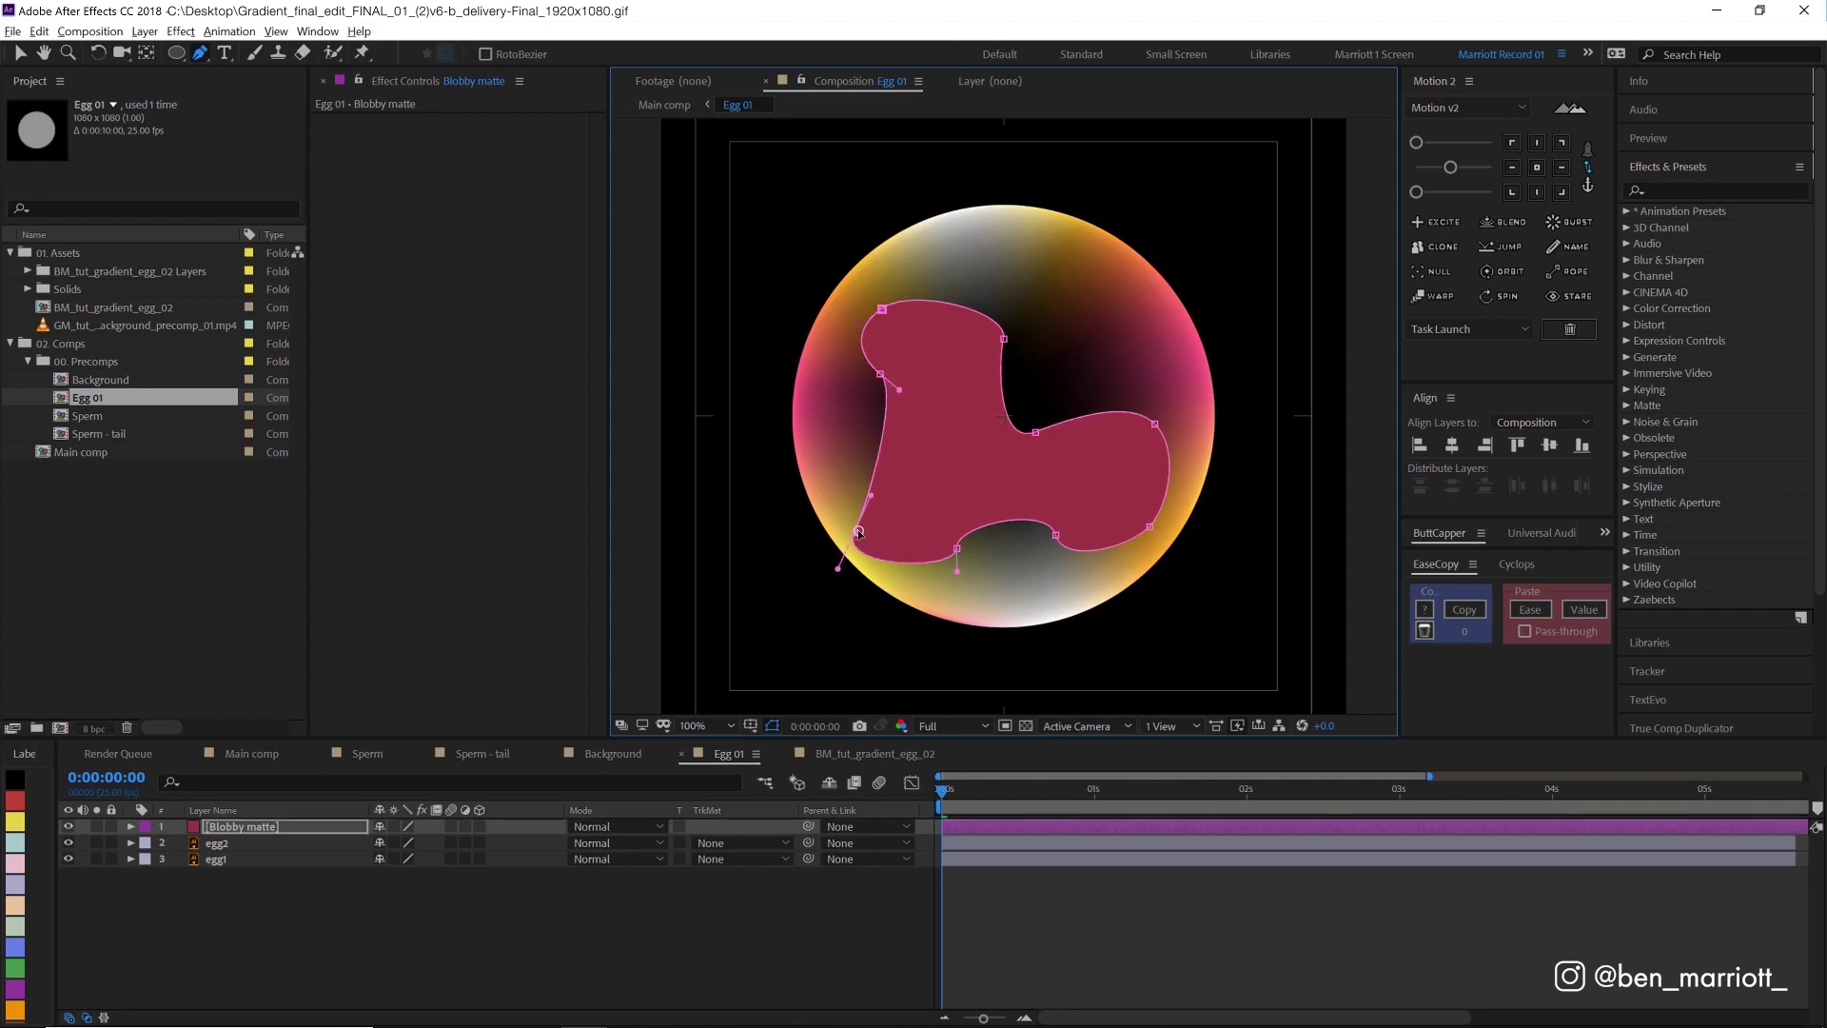
# Step: Free-transform the blob mask to enlarge it and shift it up-left over the egg
pyautogui.doubleClick(955, 495)
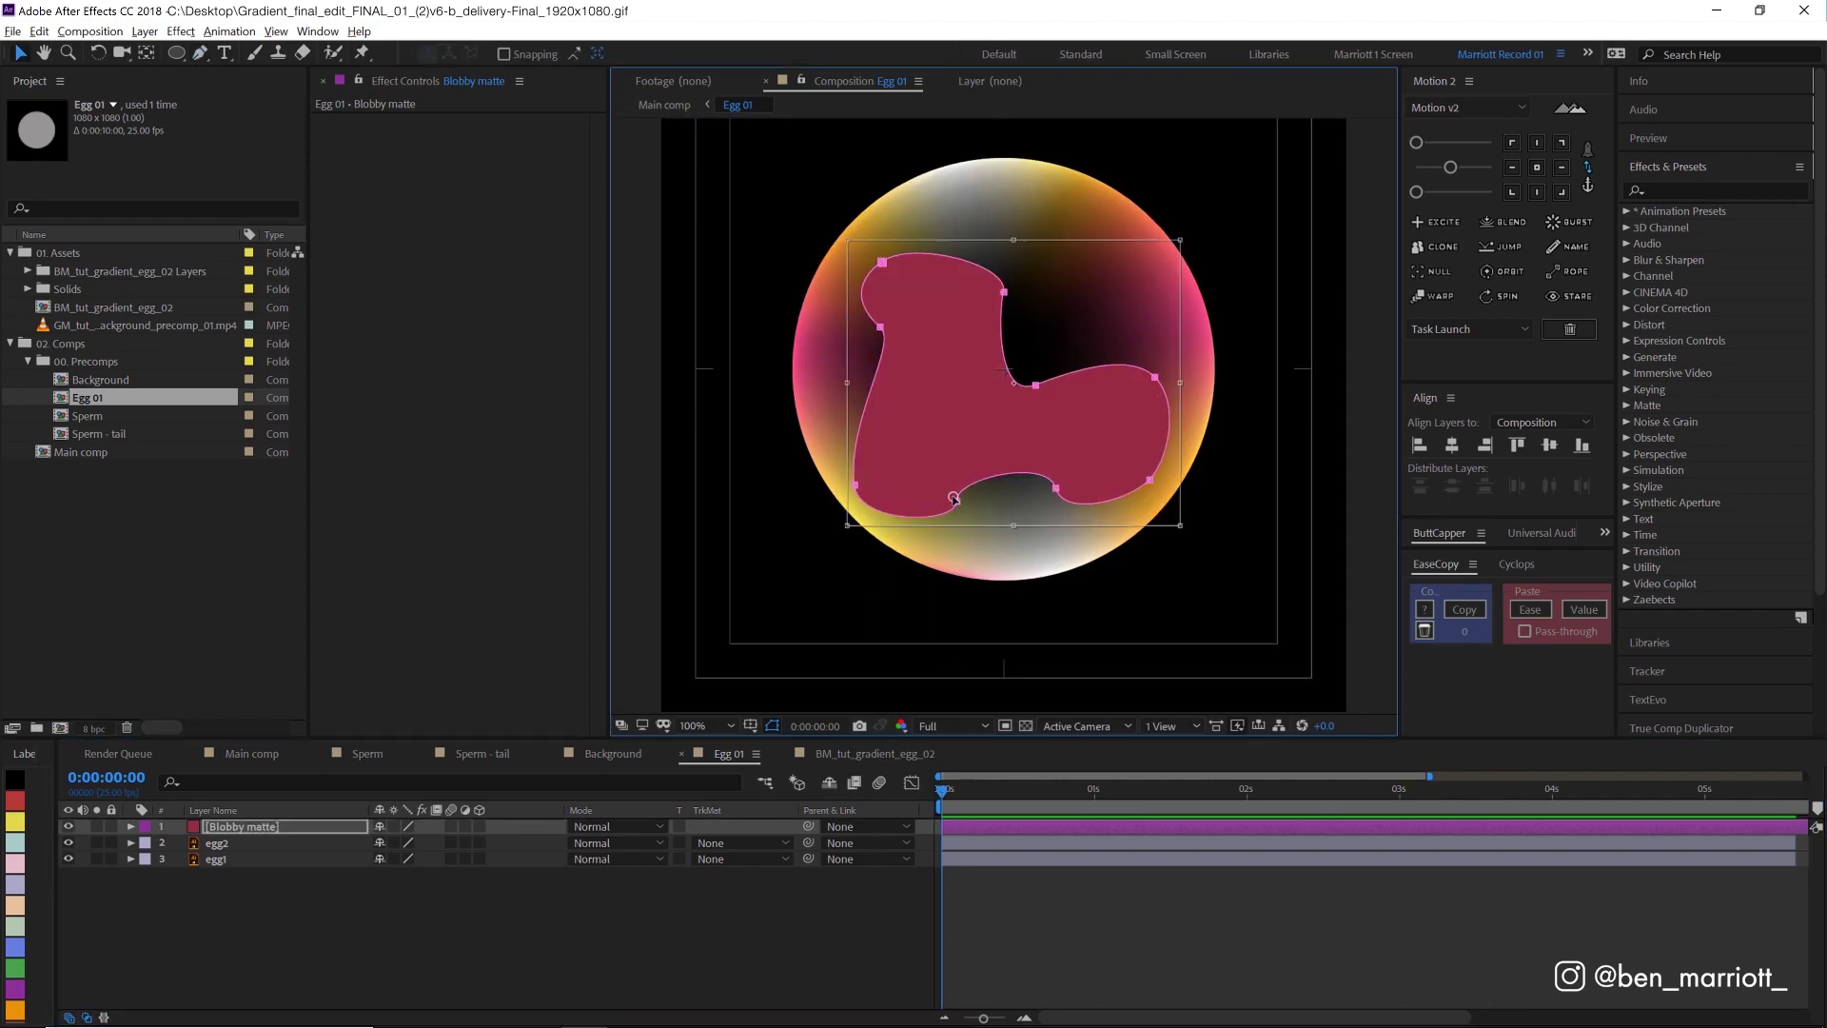
pyautogui.moveTo(1181, 526)
pyautogui.mouseDown()
pyautogui.moveTo(841, 521)
pyautogui.moveTo(911, 416)
pyautogui.mouseUp()
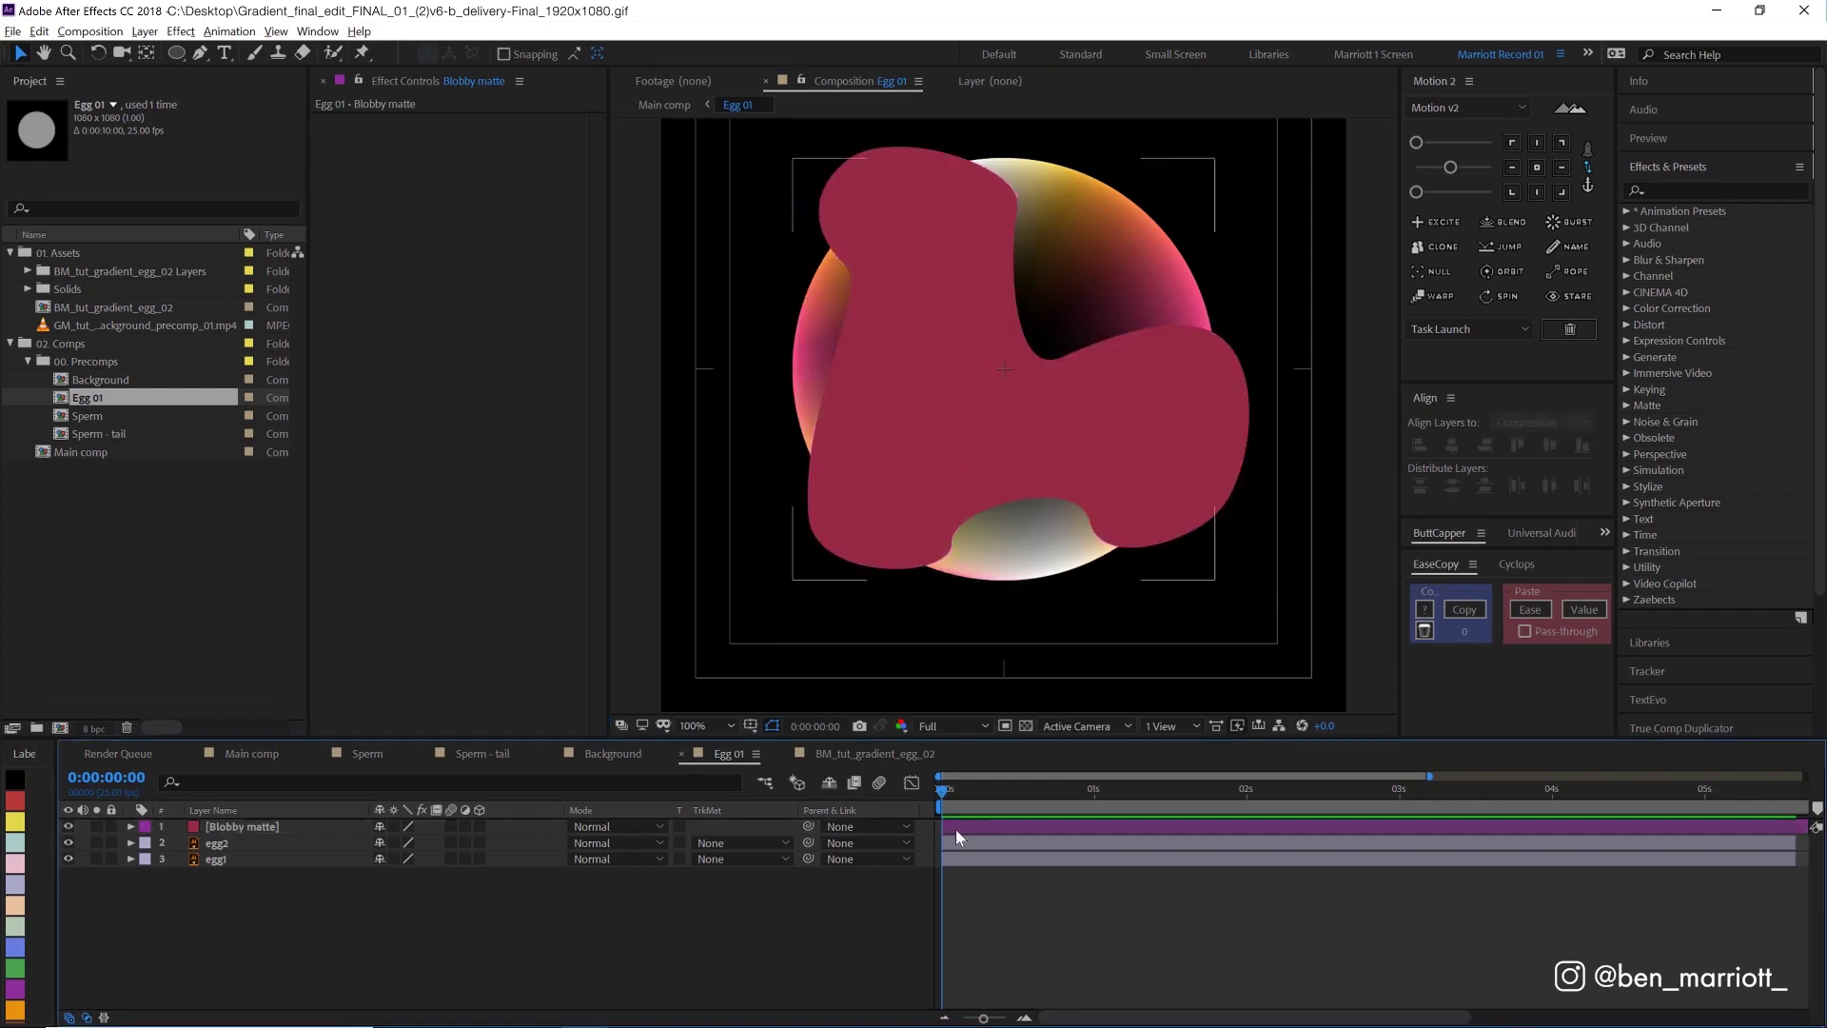
pyautogui.click(962, 826)
# Step: Drag five mask points and curves to make the blob outline more irregular
pyautogui.moveTo(1061, 356); pyautogui.dragTo(1081, 322)
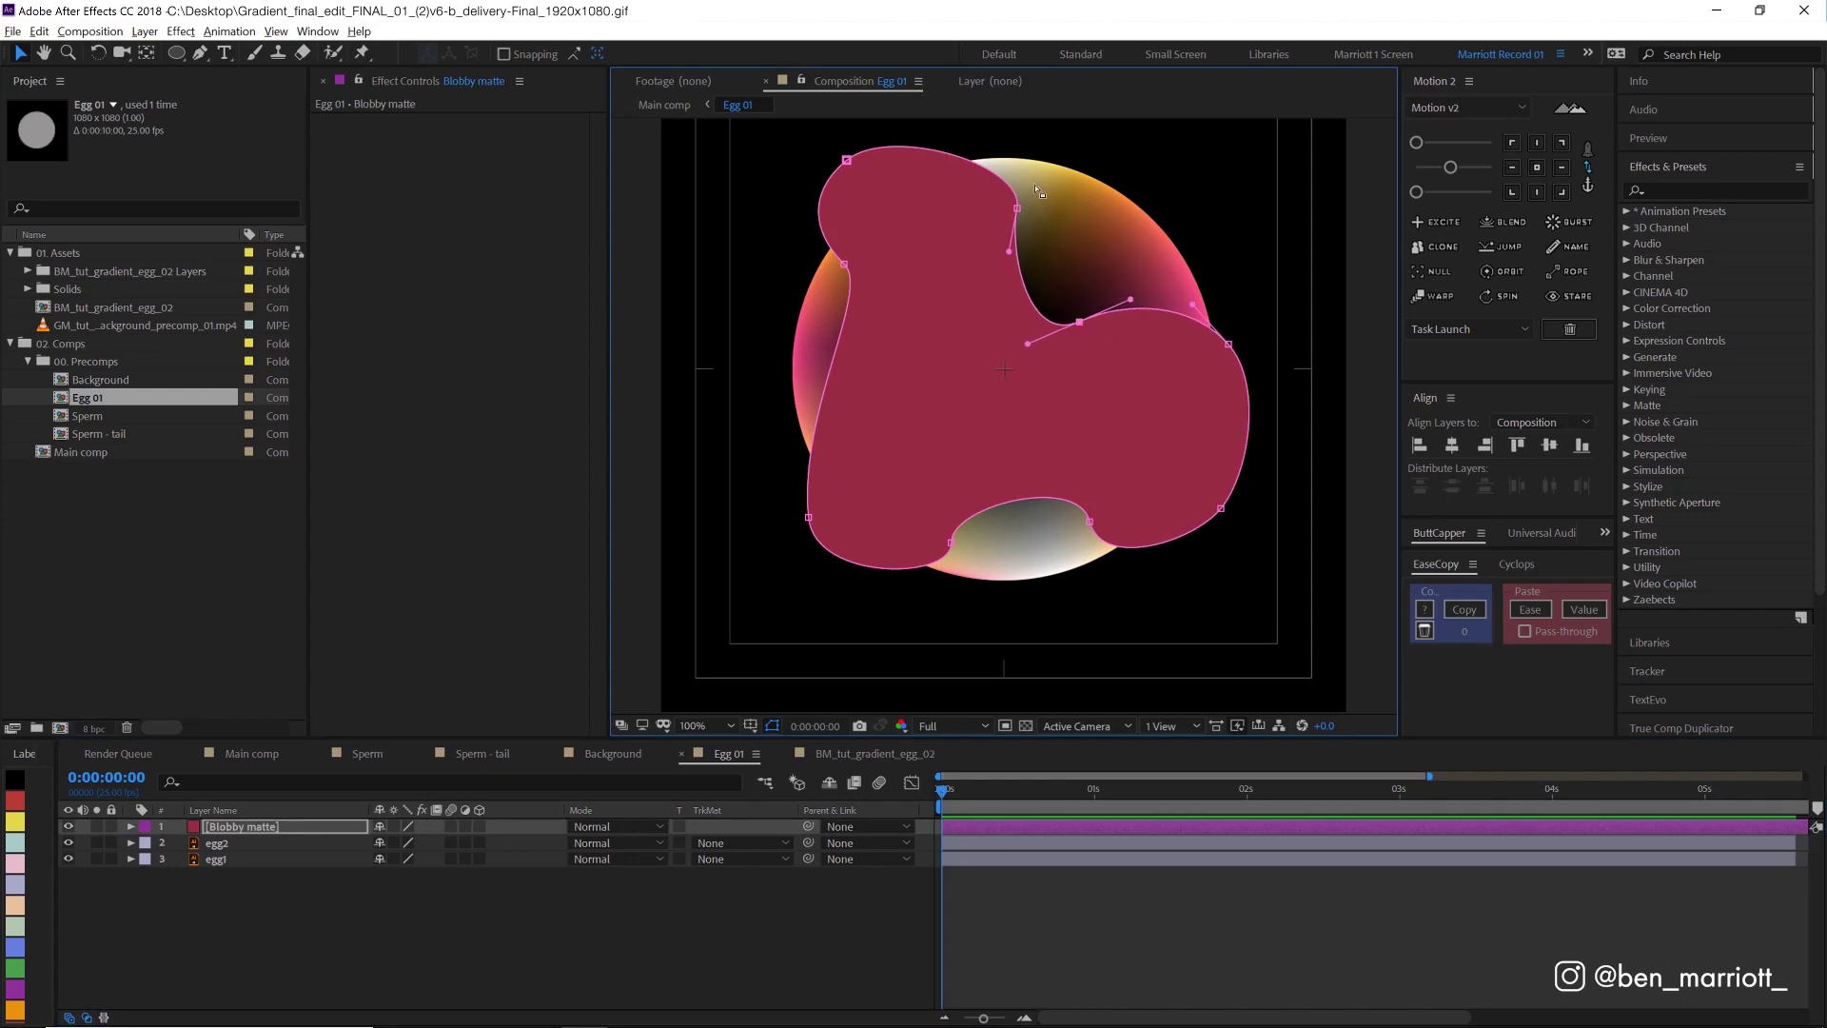
pyautogui.moveTo(1017, 207); pyautogui.dragTo(1013, 169)
pyautogui.moveTo(949, 546); pyautogui.dragTo(922, 571)
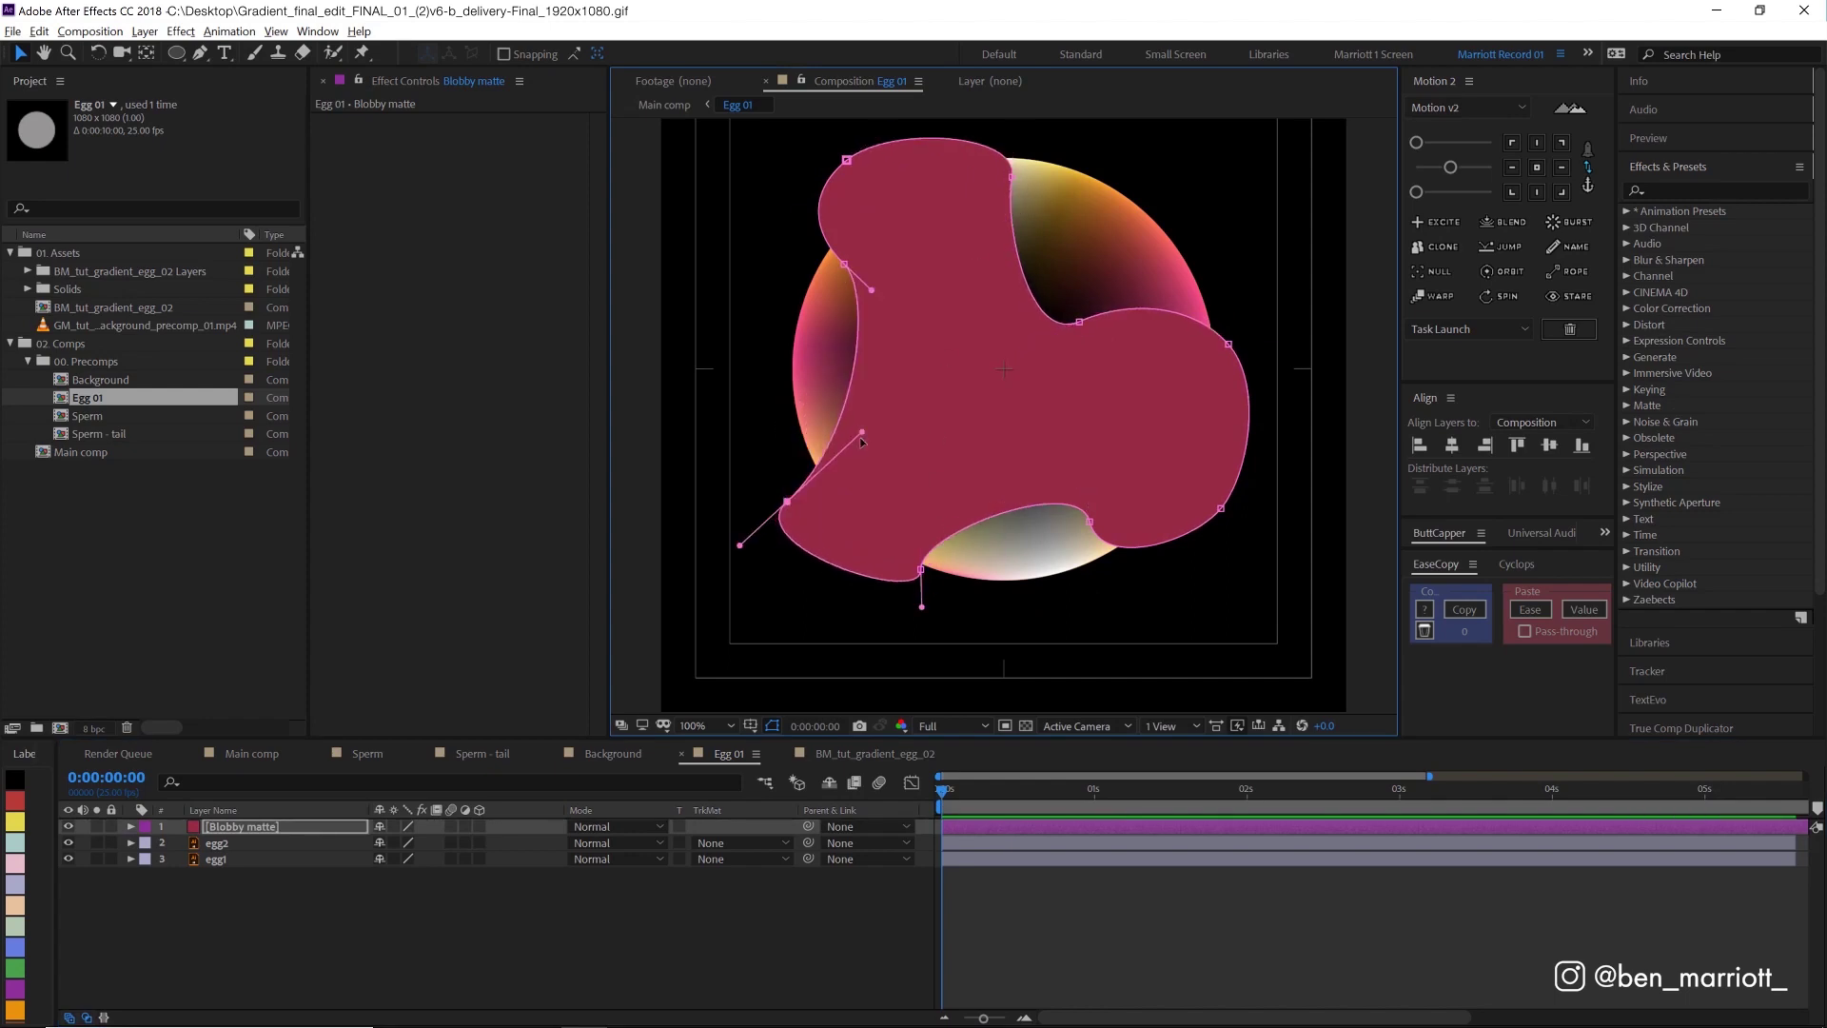
pyautogui.moveTo(810, 517); pyautogui.dragTo(816, 460)
pyautogui.moveTo(1089, 521); pyautogui.dragTo(1088, 507)
# Step: Apply Turbulent Displace to the Blobby matte, found by searching Effects & Presets for 'turb'
pyautogui.click(1059, 816)
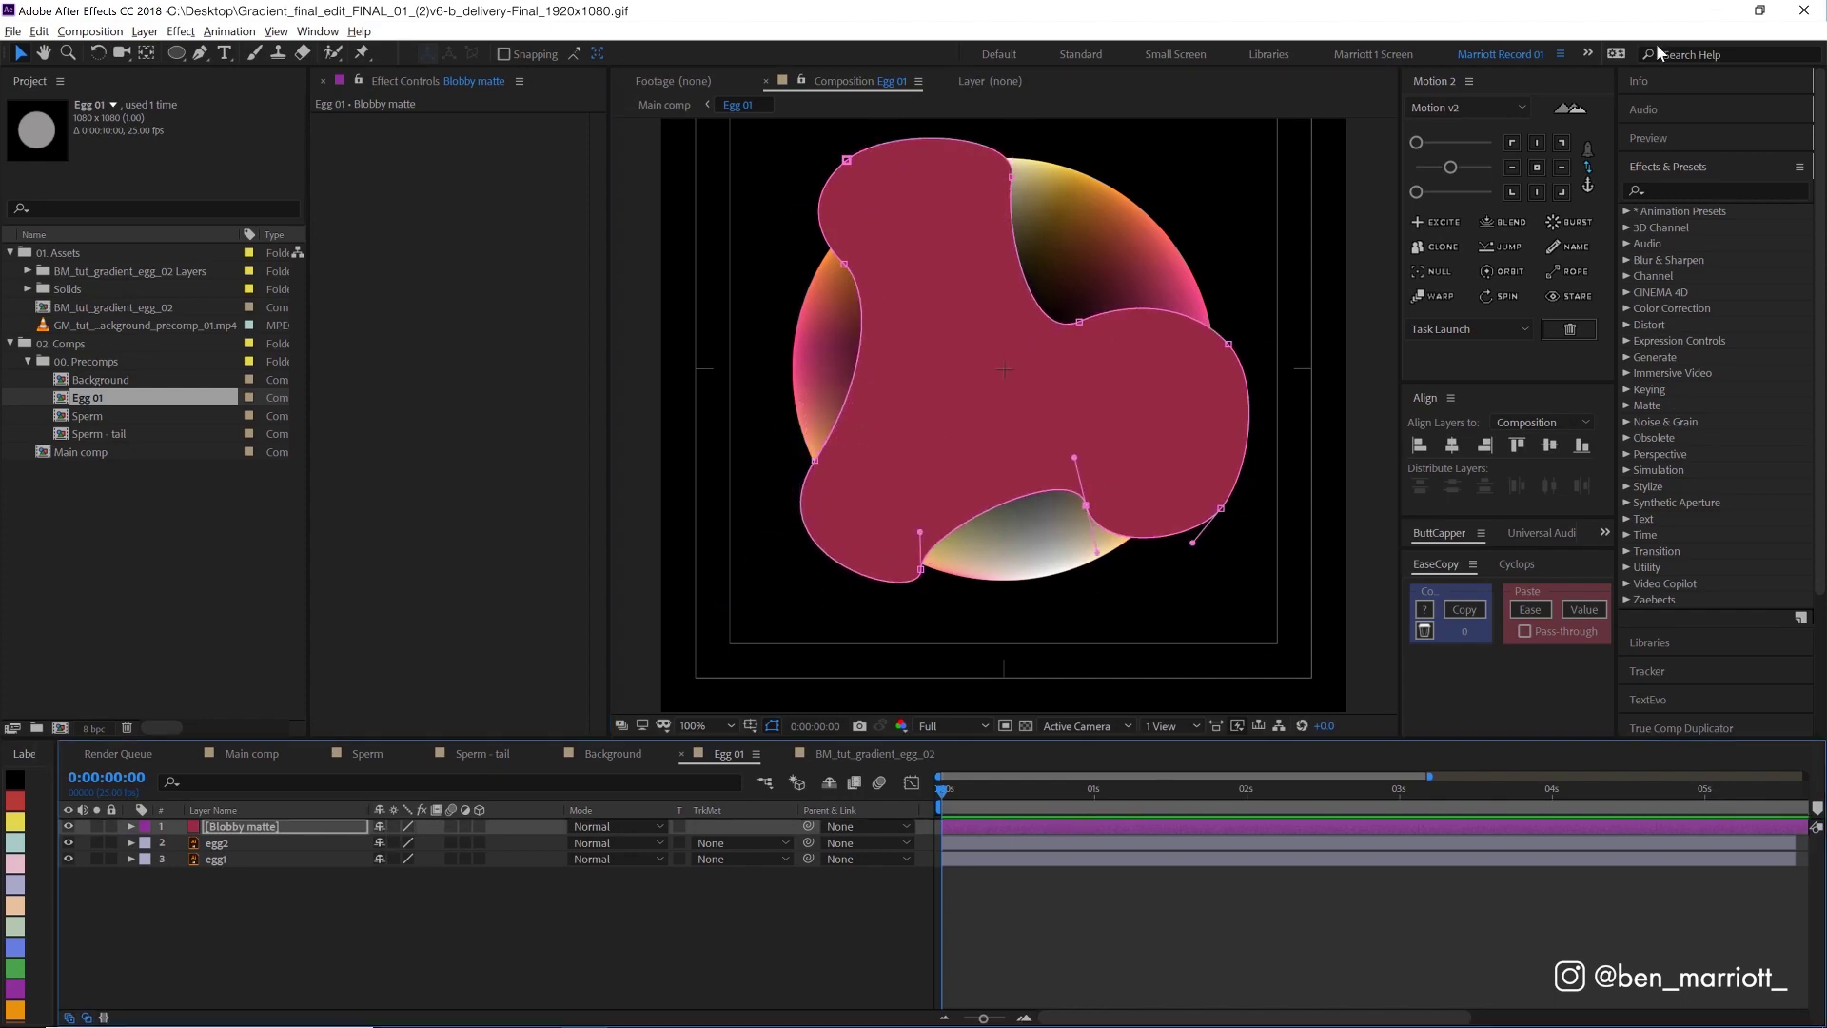
pyautogui.click(1662, 189)
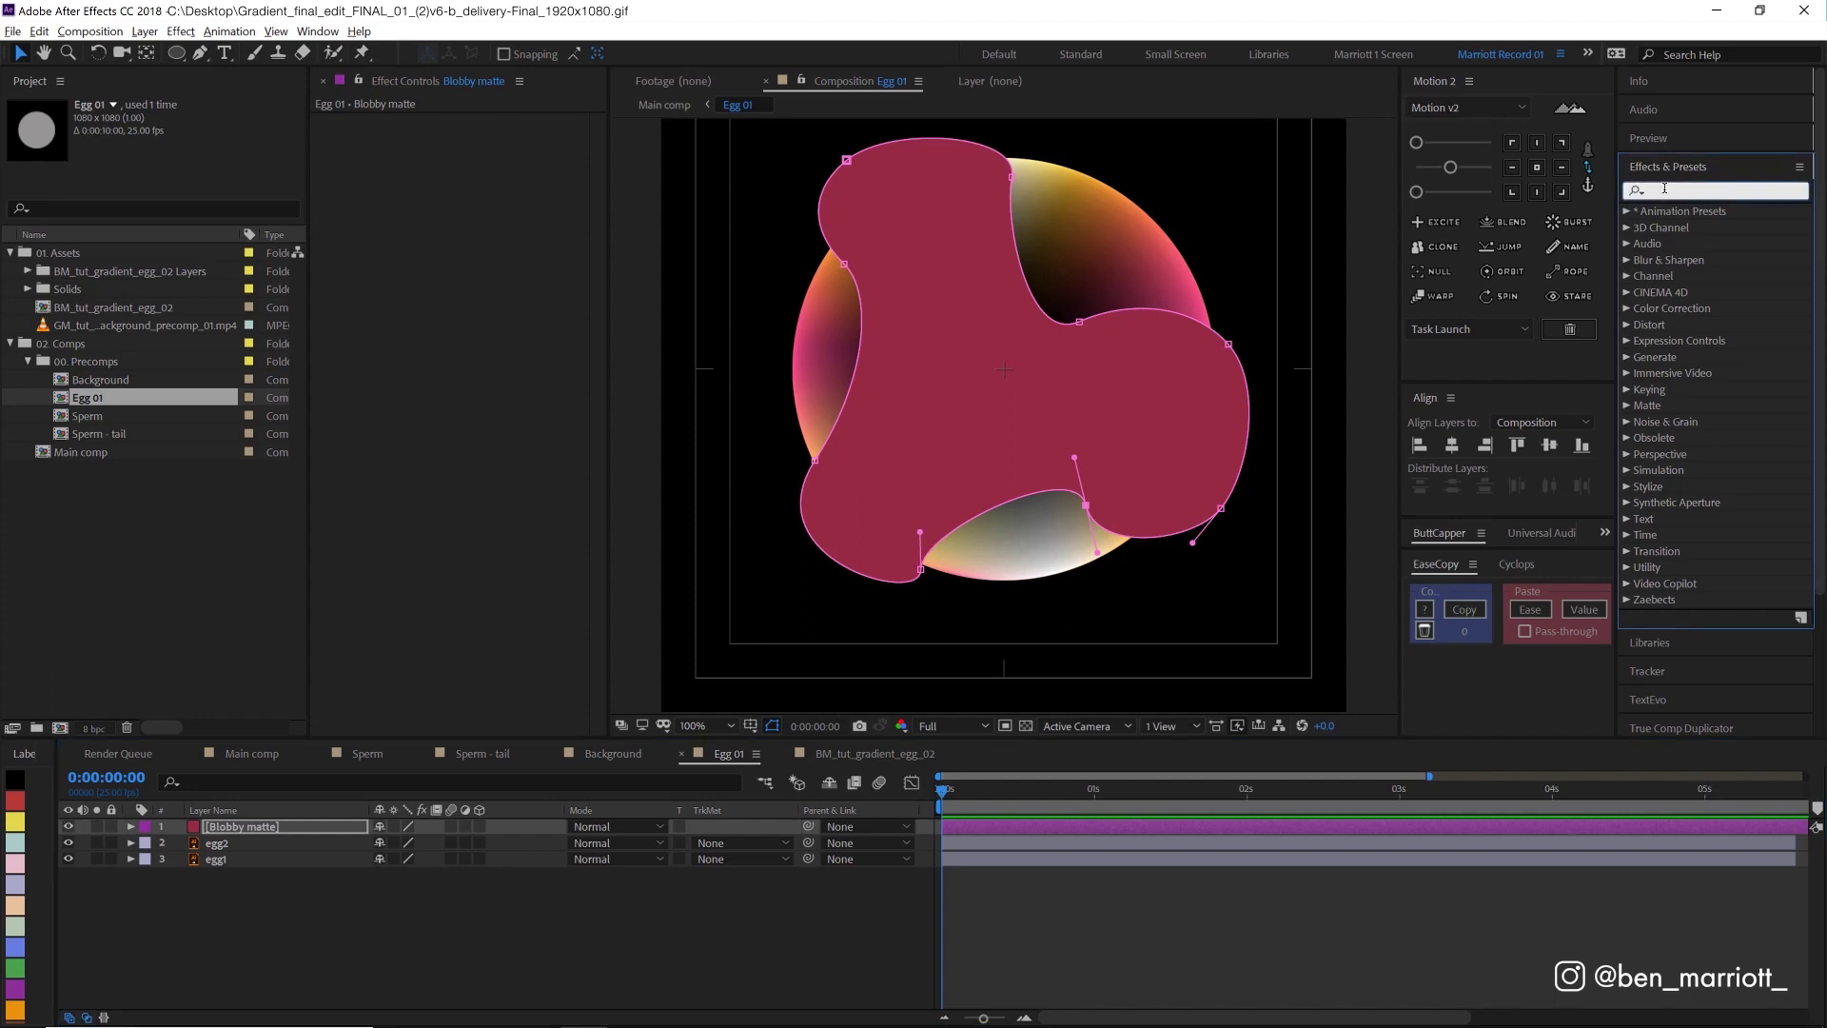
pyautogui.write('turb')
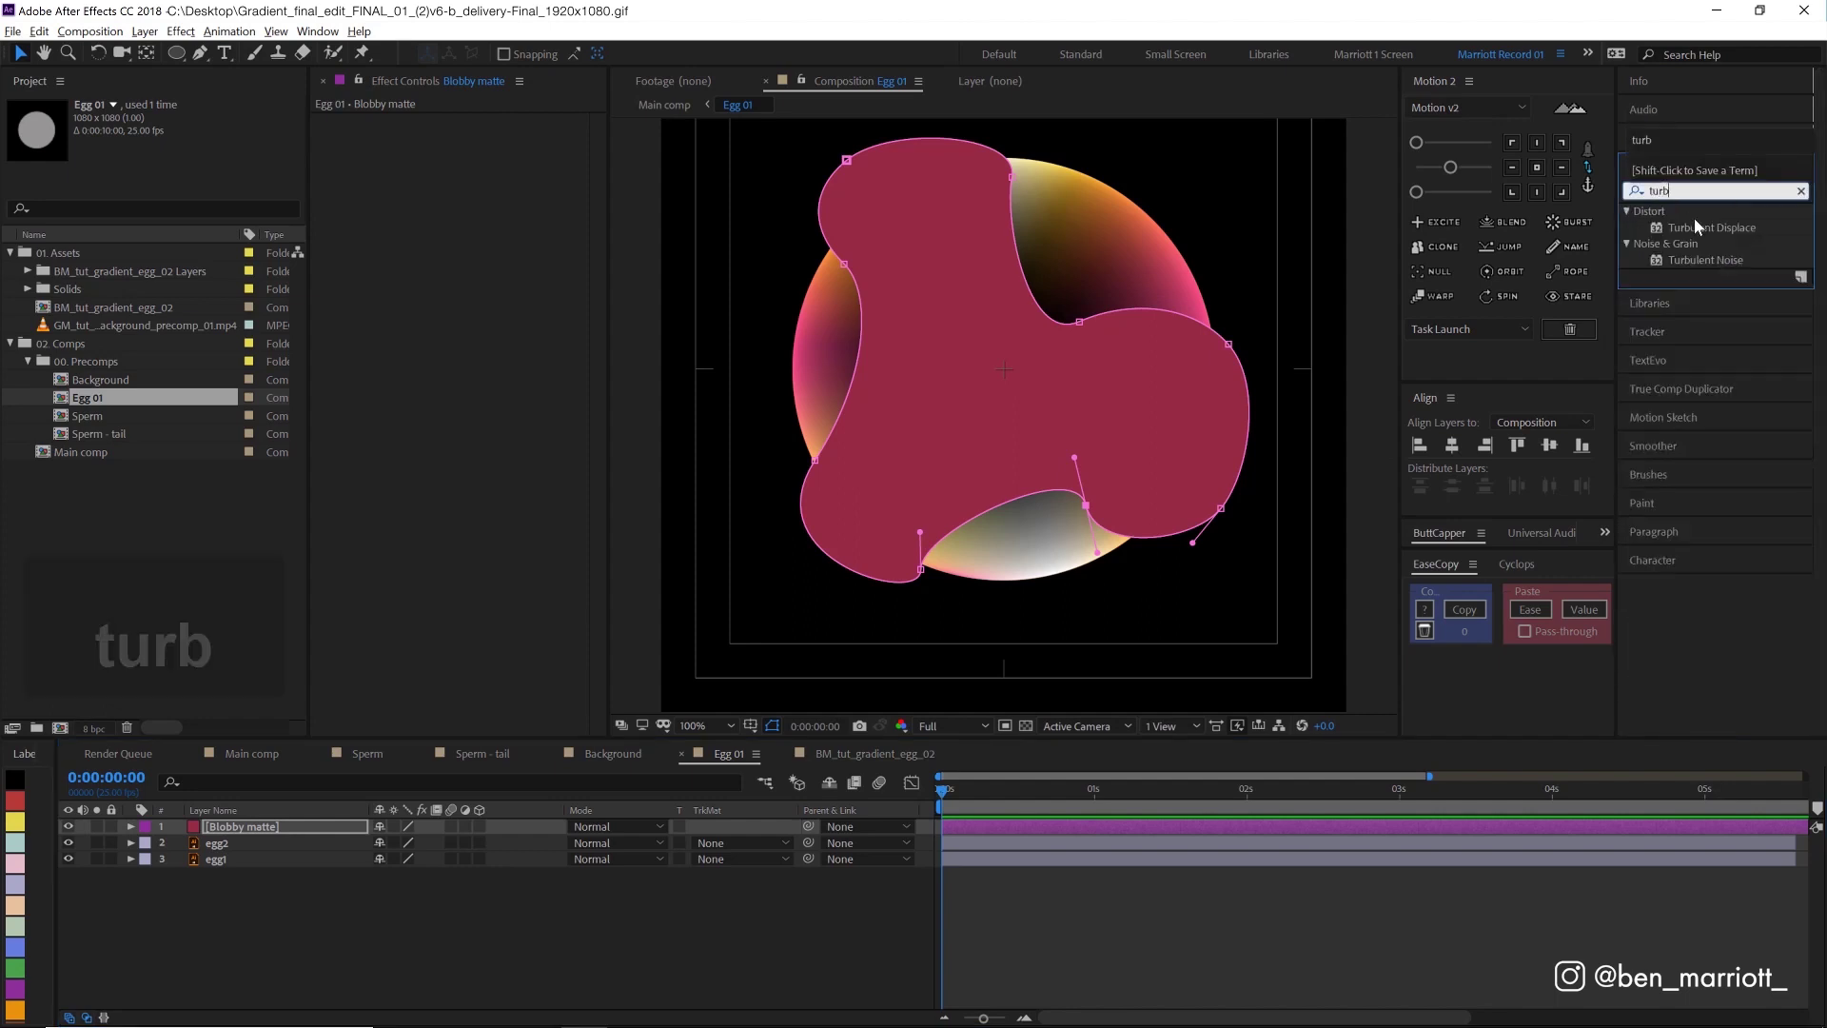
pyautogui.doubleClick(1697, 225)
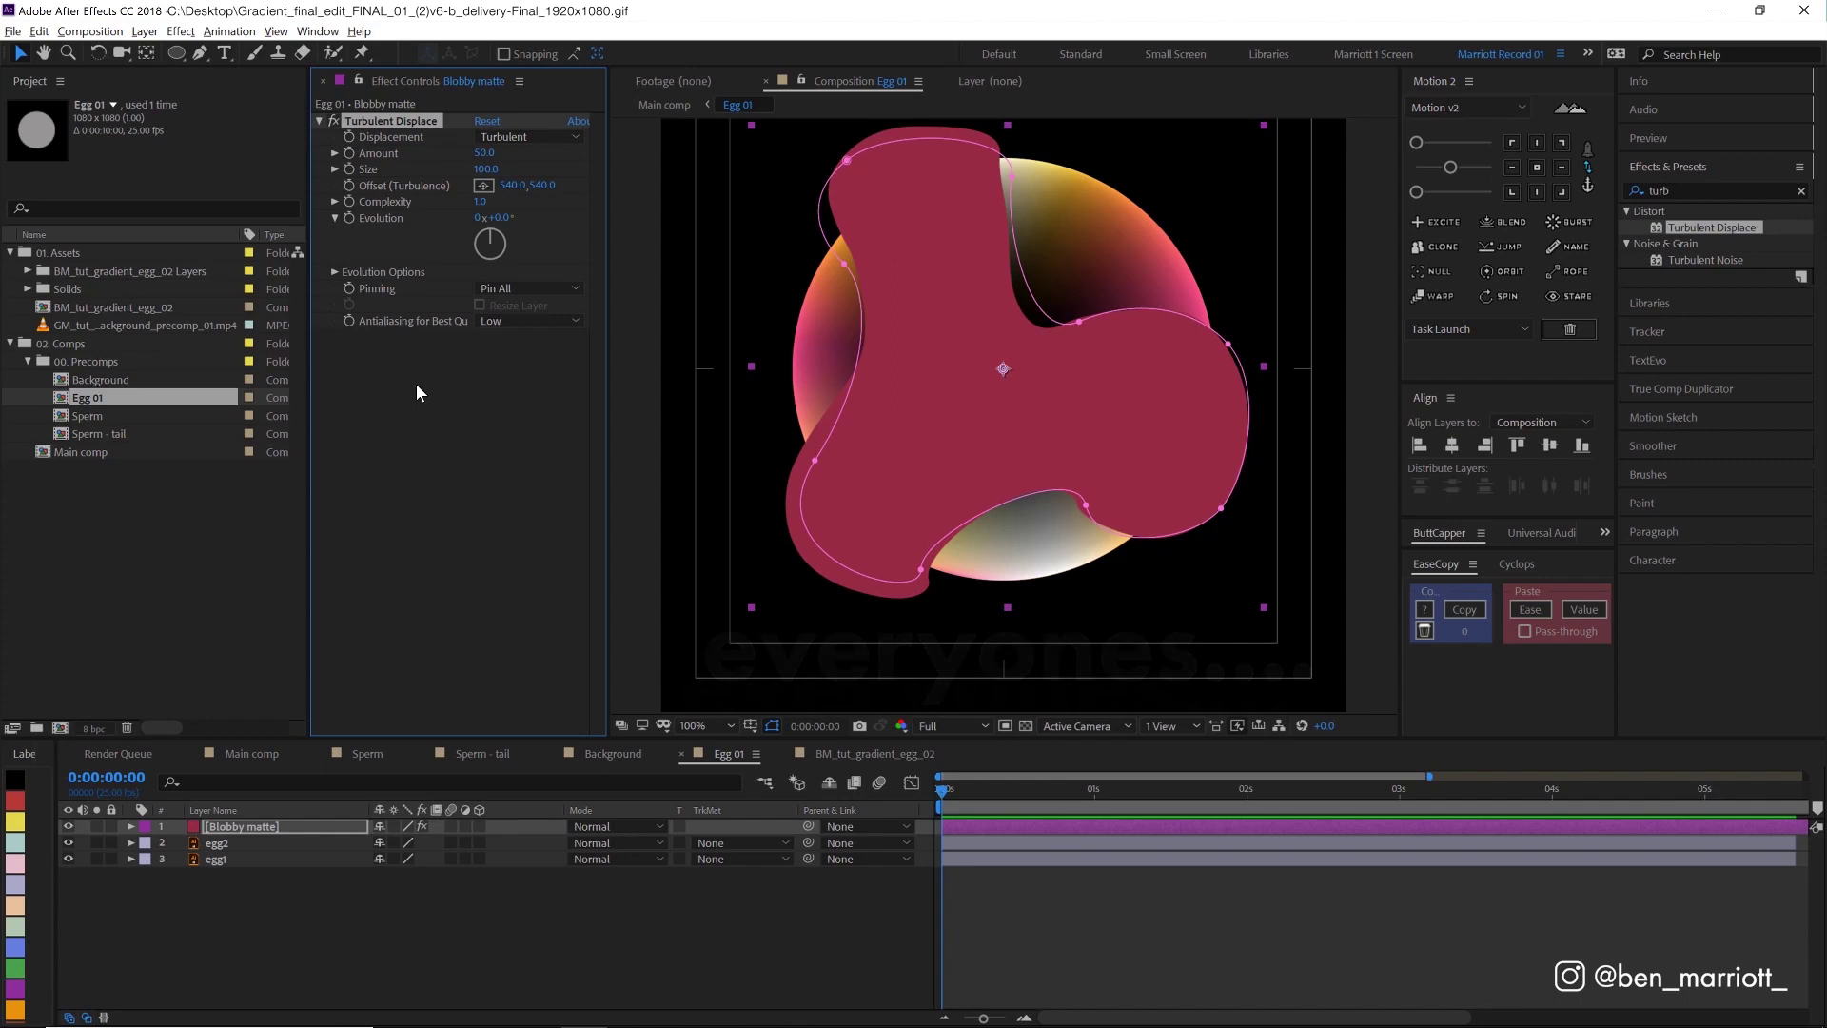
# Step: Drive Turbulent Displace's Evolution with the expression time*250 and preview the wobble
pyautogui.press('alt')
pyautogui.keyDown('alt'); pyautogui.click(349, 219); pyautogui.keyUp('alt')
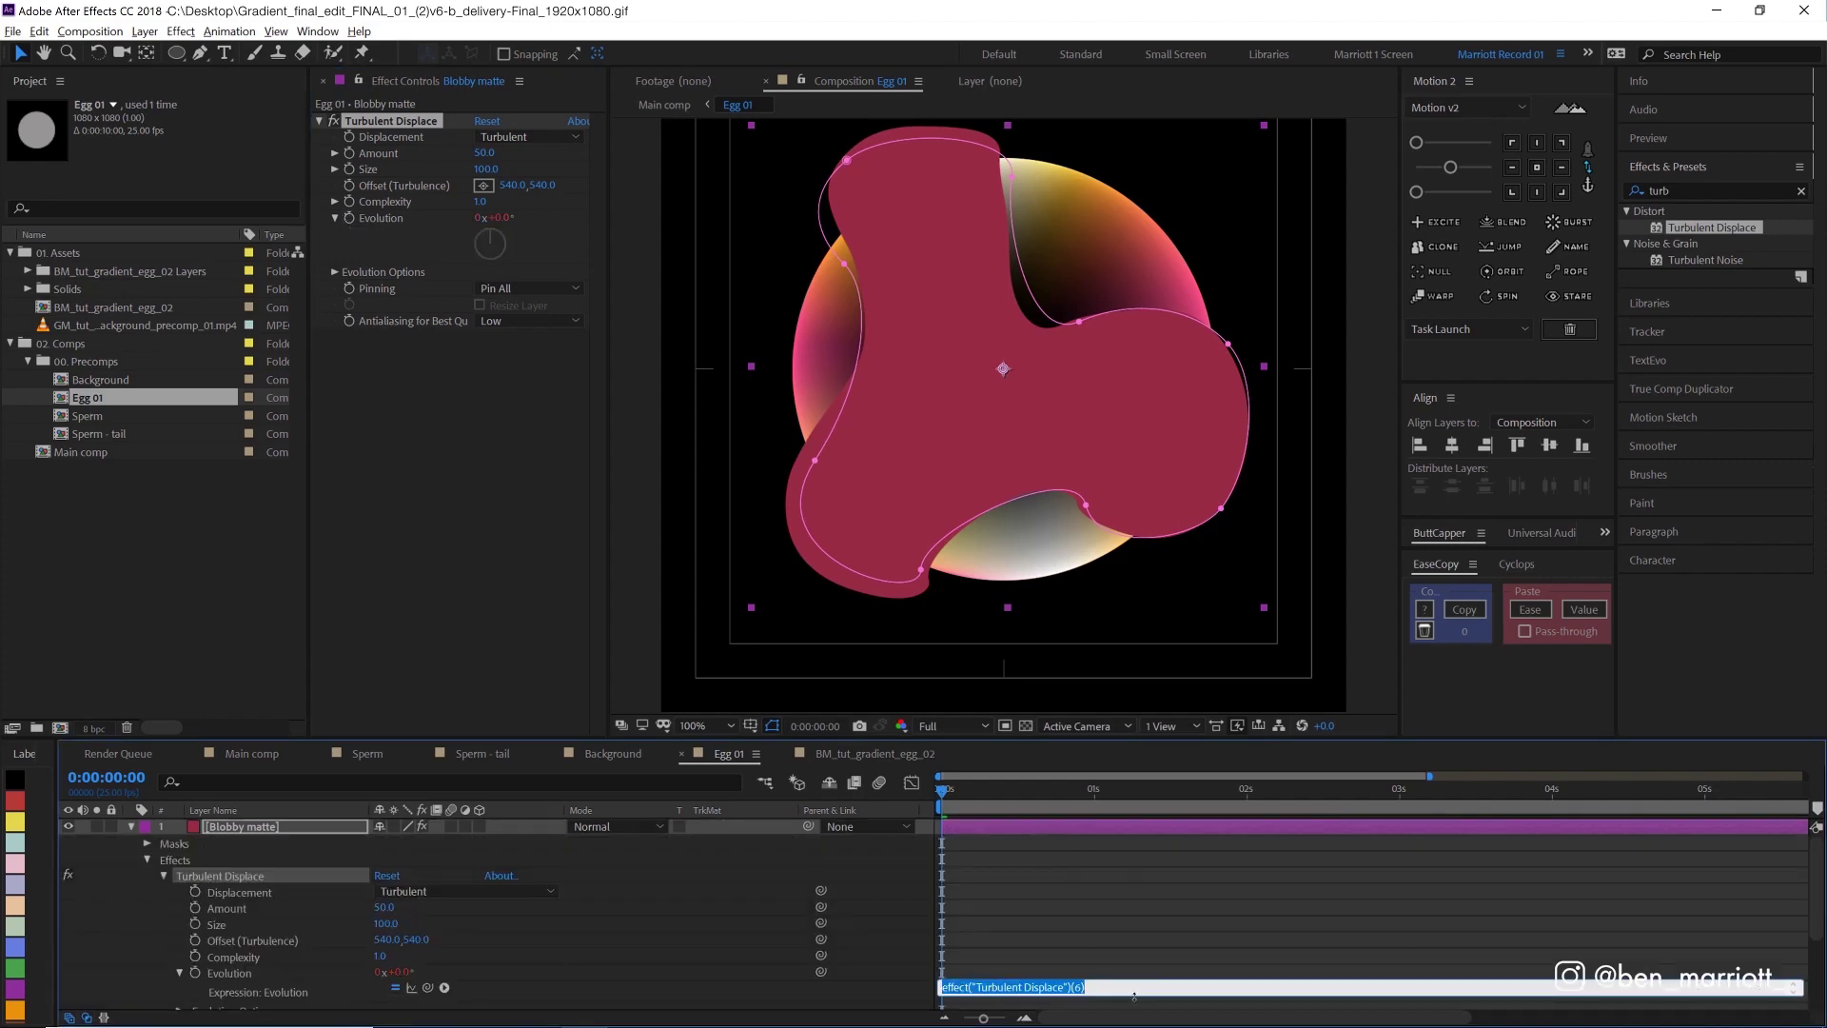
pyautogui.write('time*')
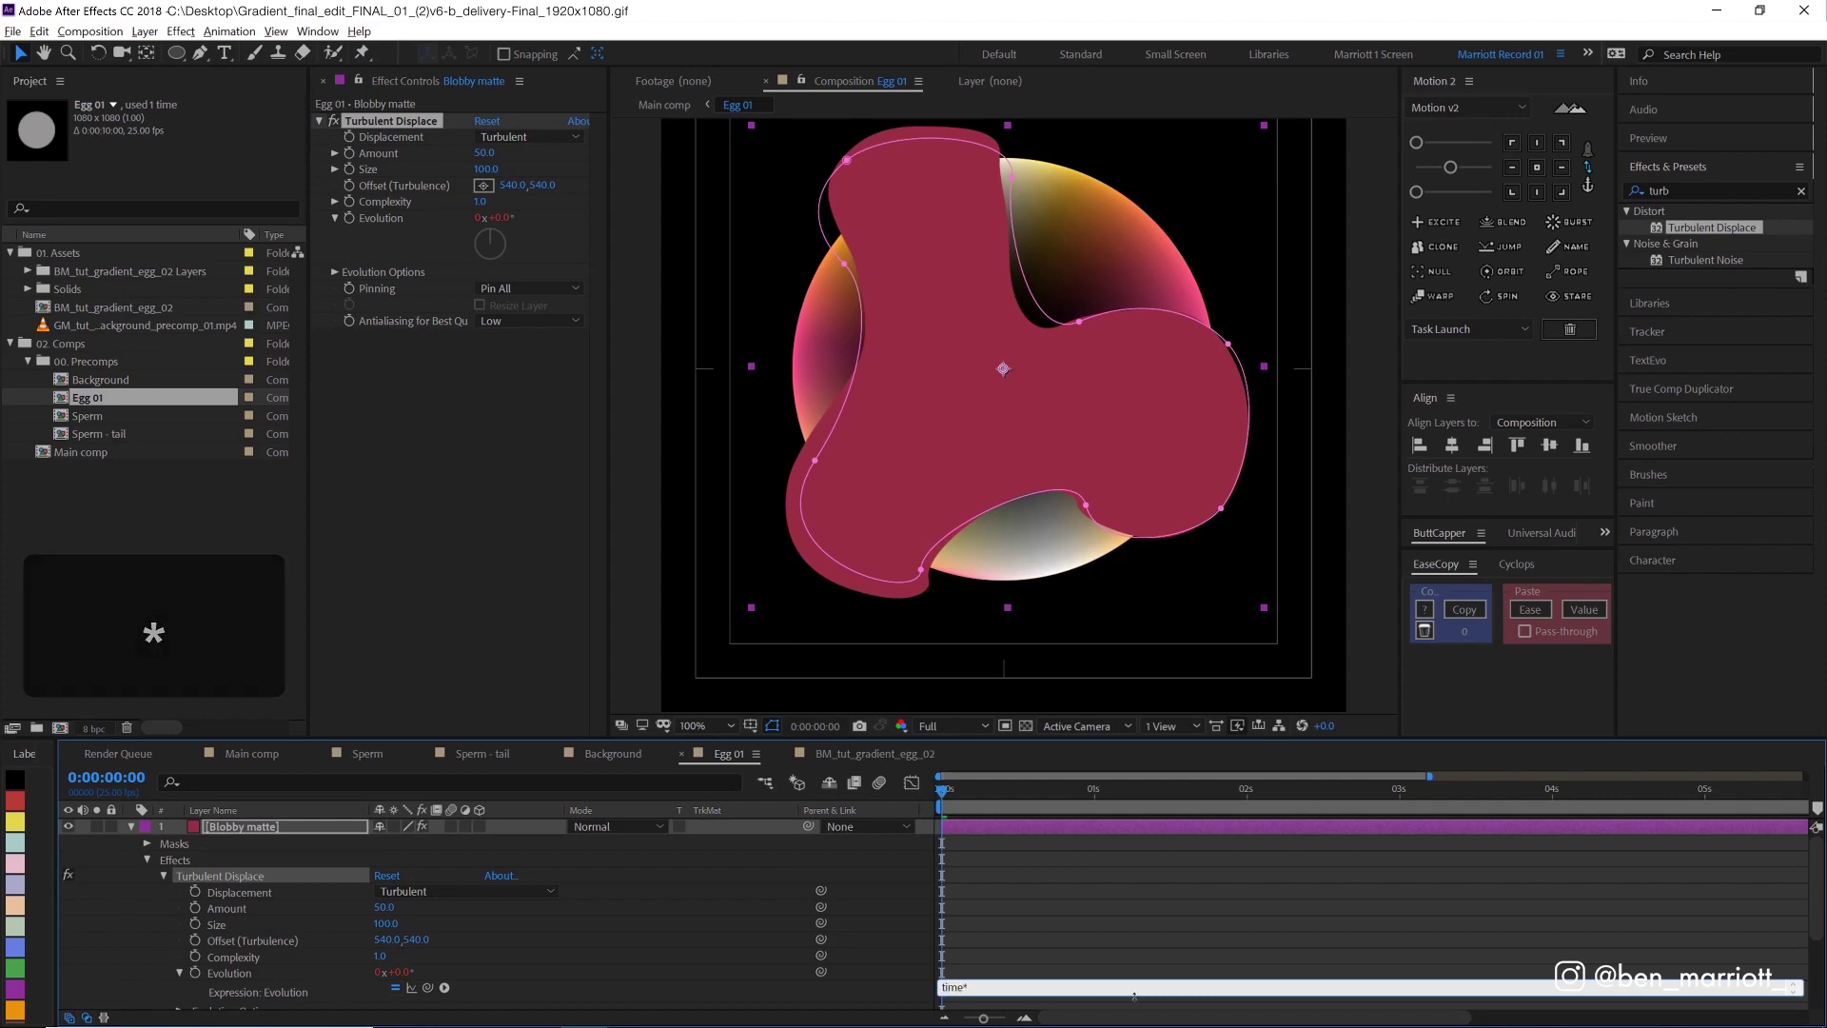
pyautogui.write('250')
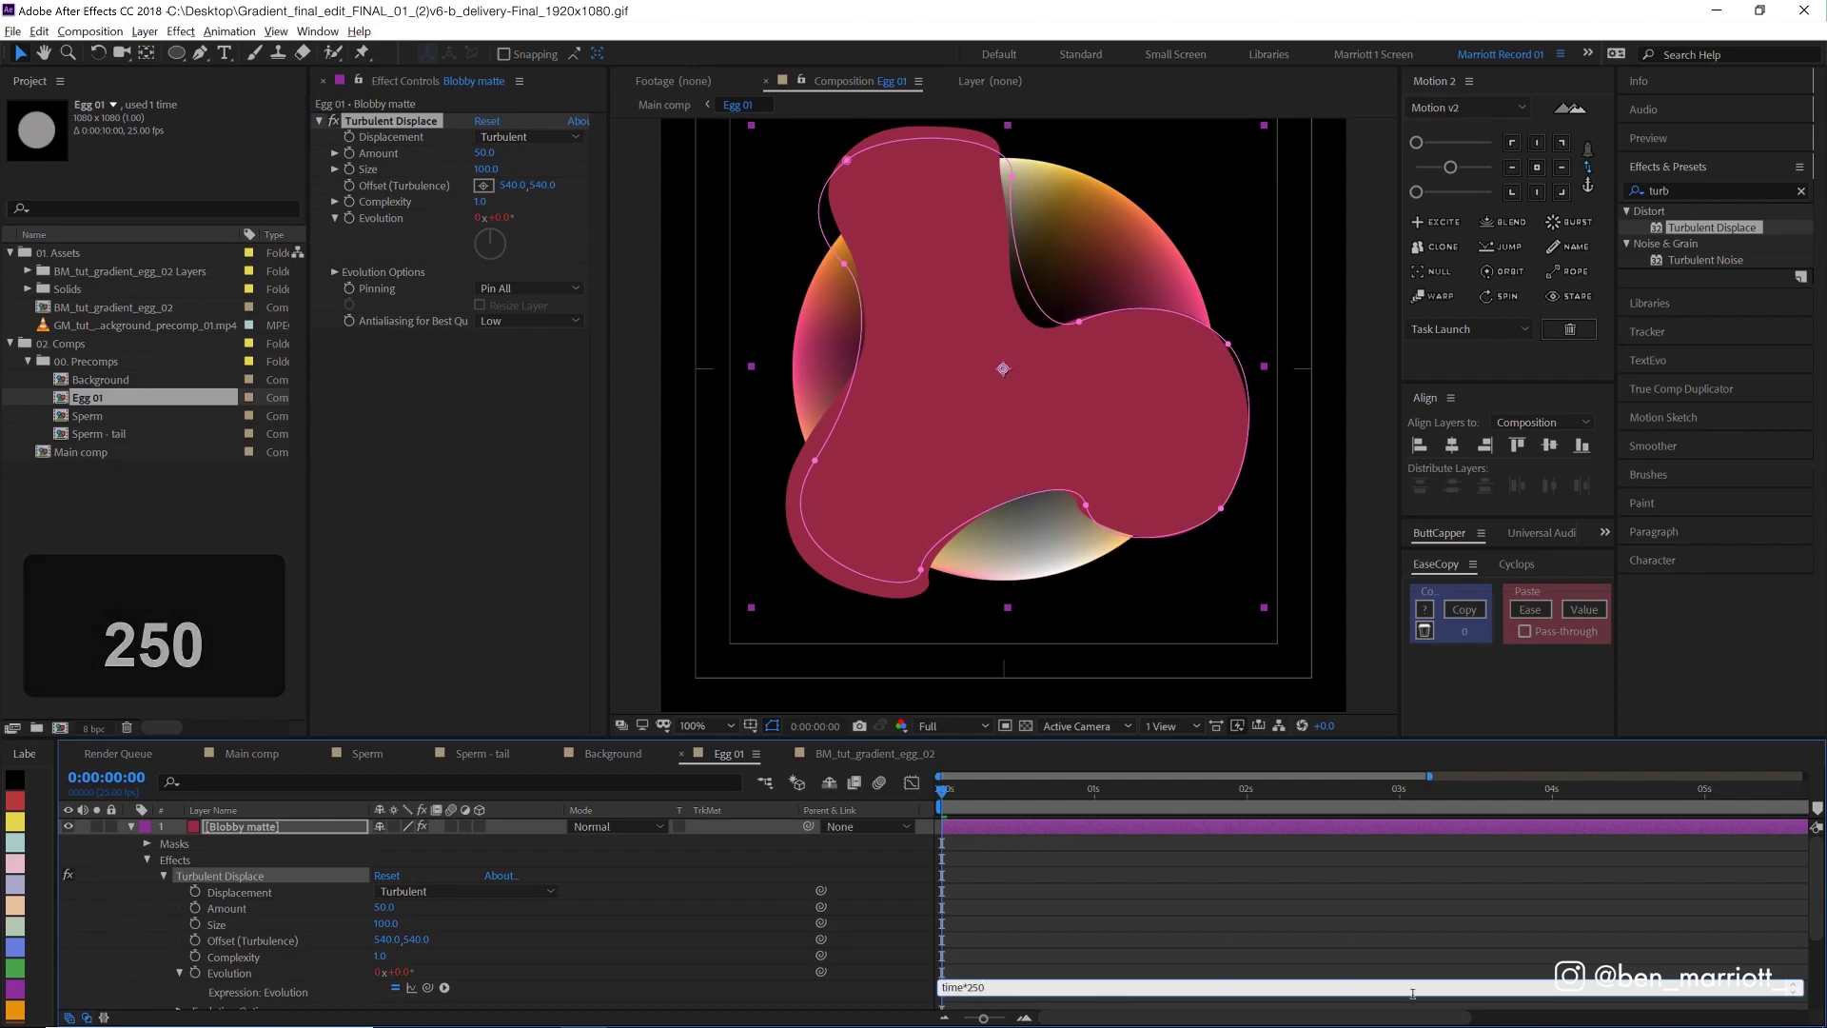
pyautogui.click(1155, 884)
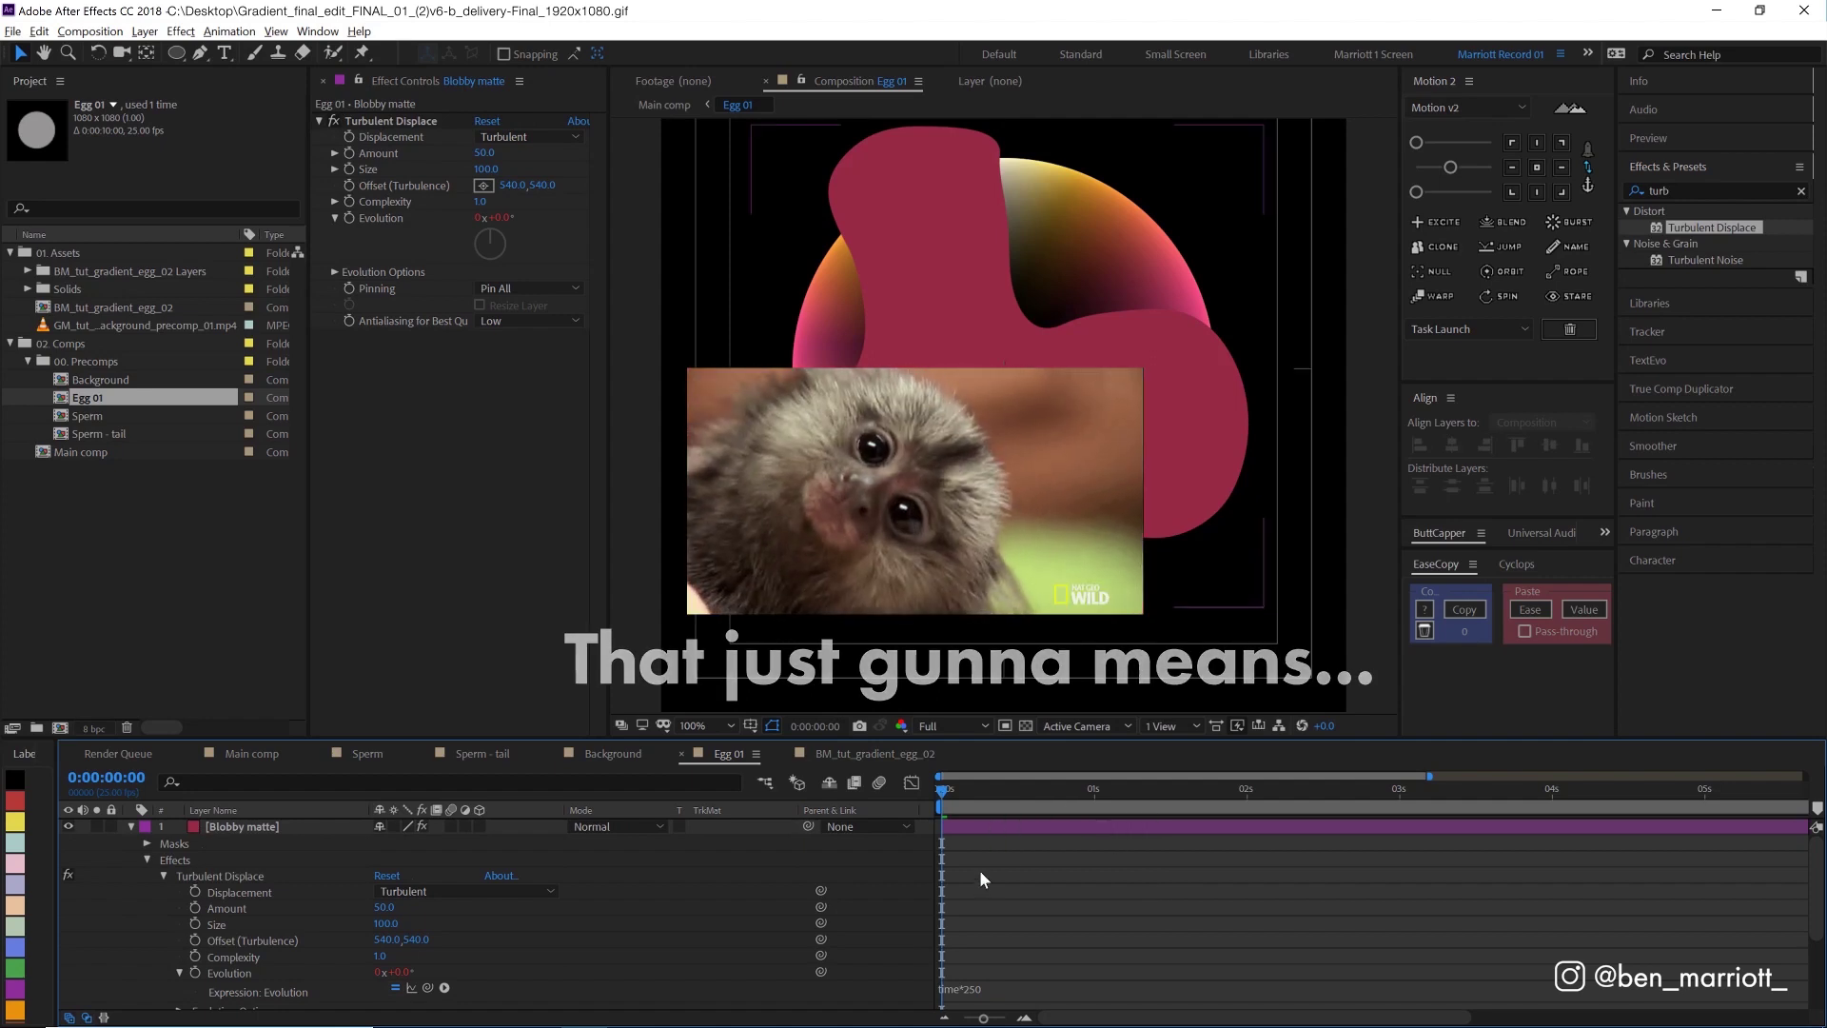
pyautogui.press('space')
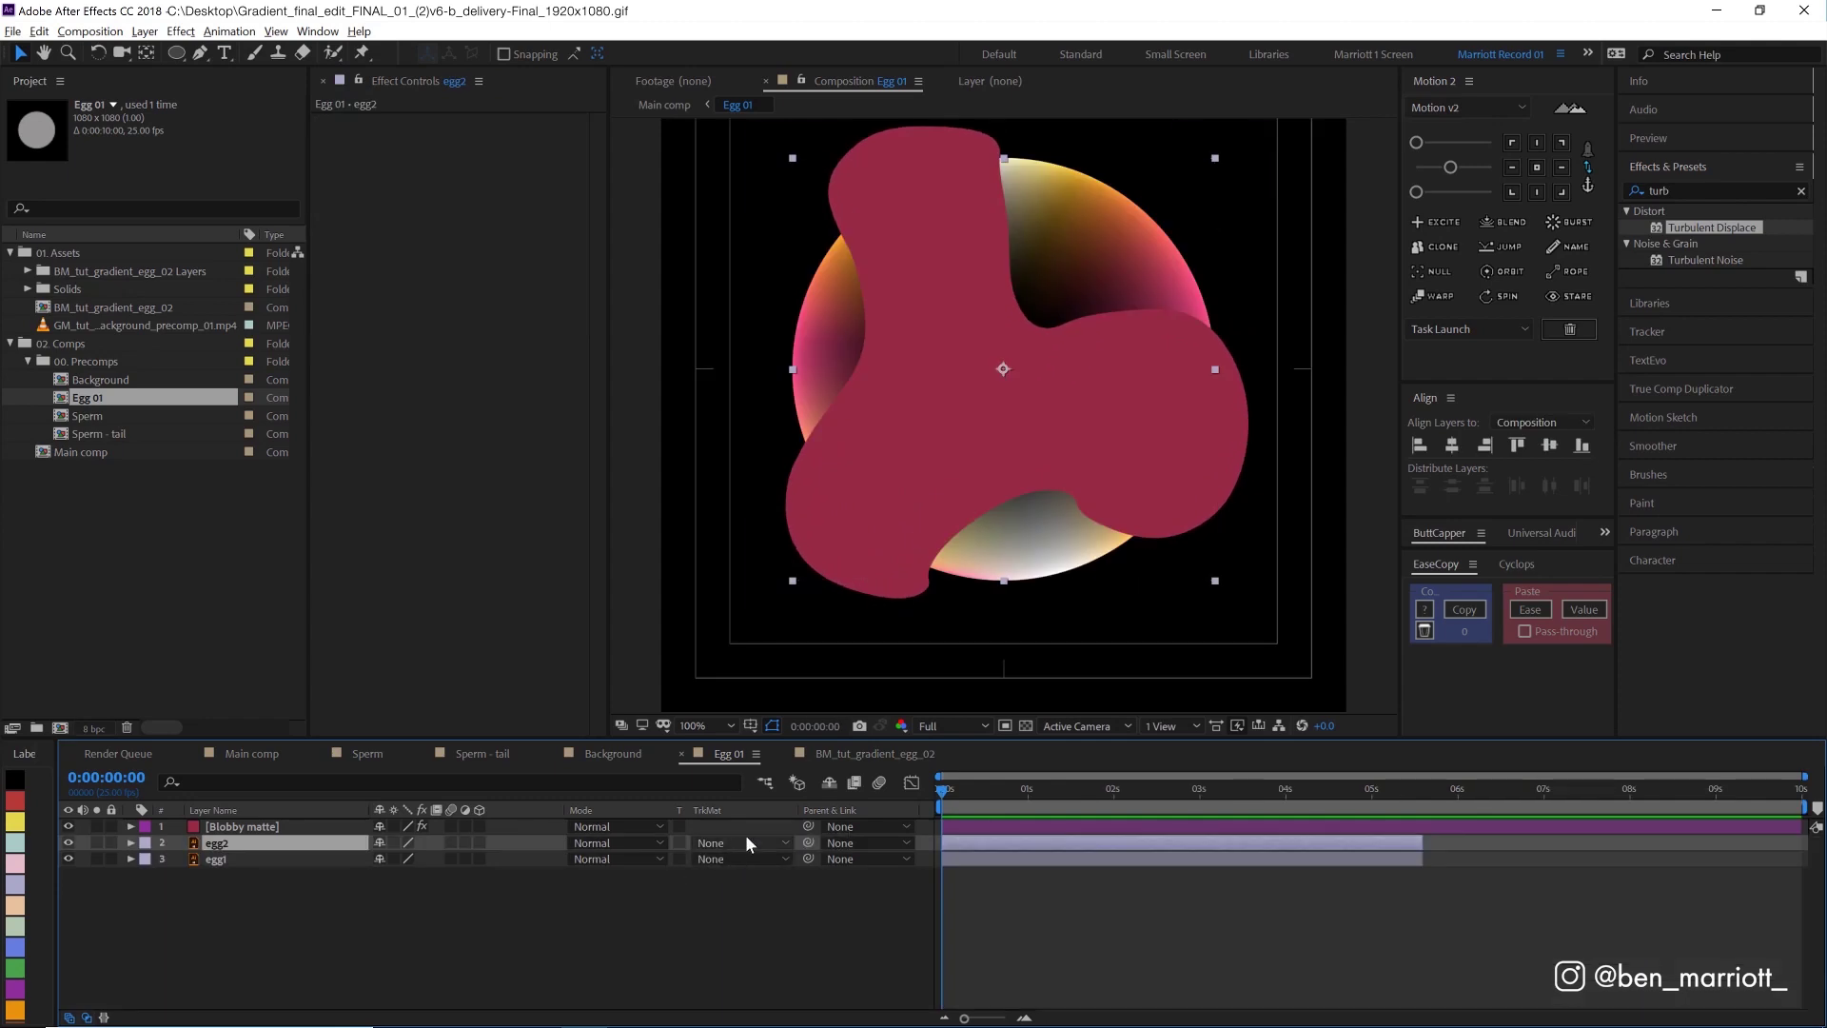
# Step: Set egg2's Track Matte to Alpha Matte '[Blobby matte]' and preview it
pyautogui.click(745, 842)
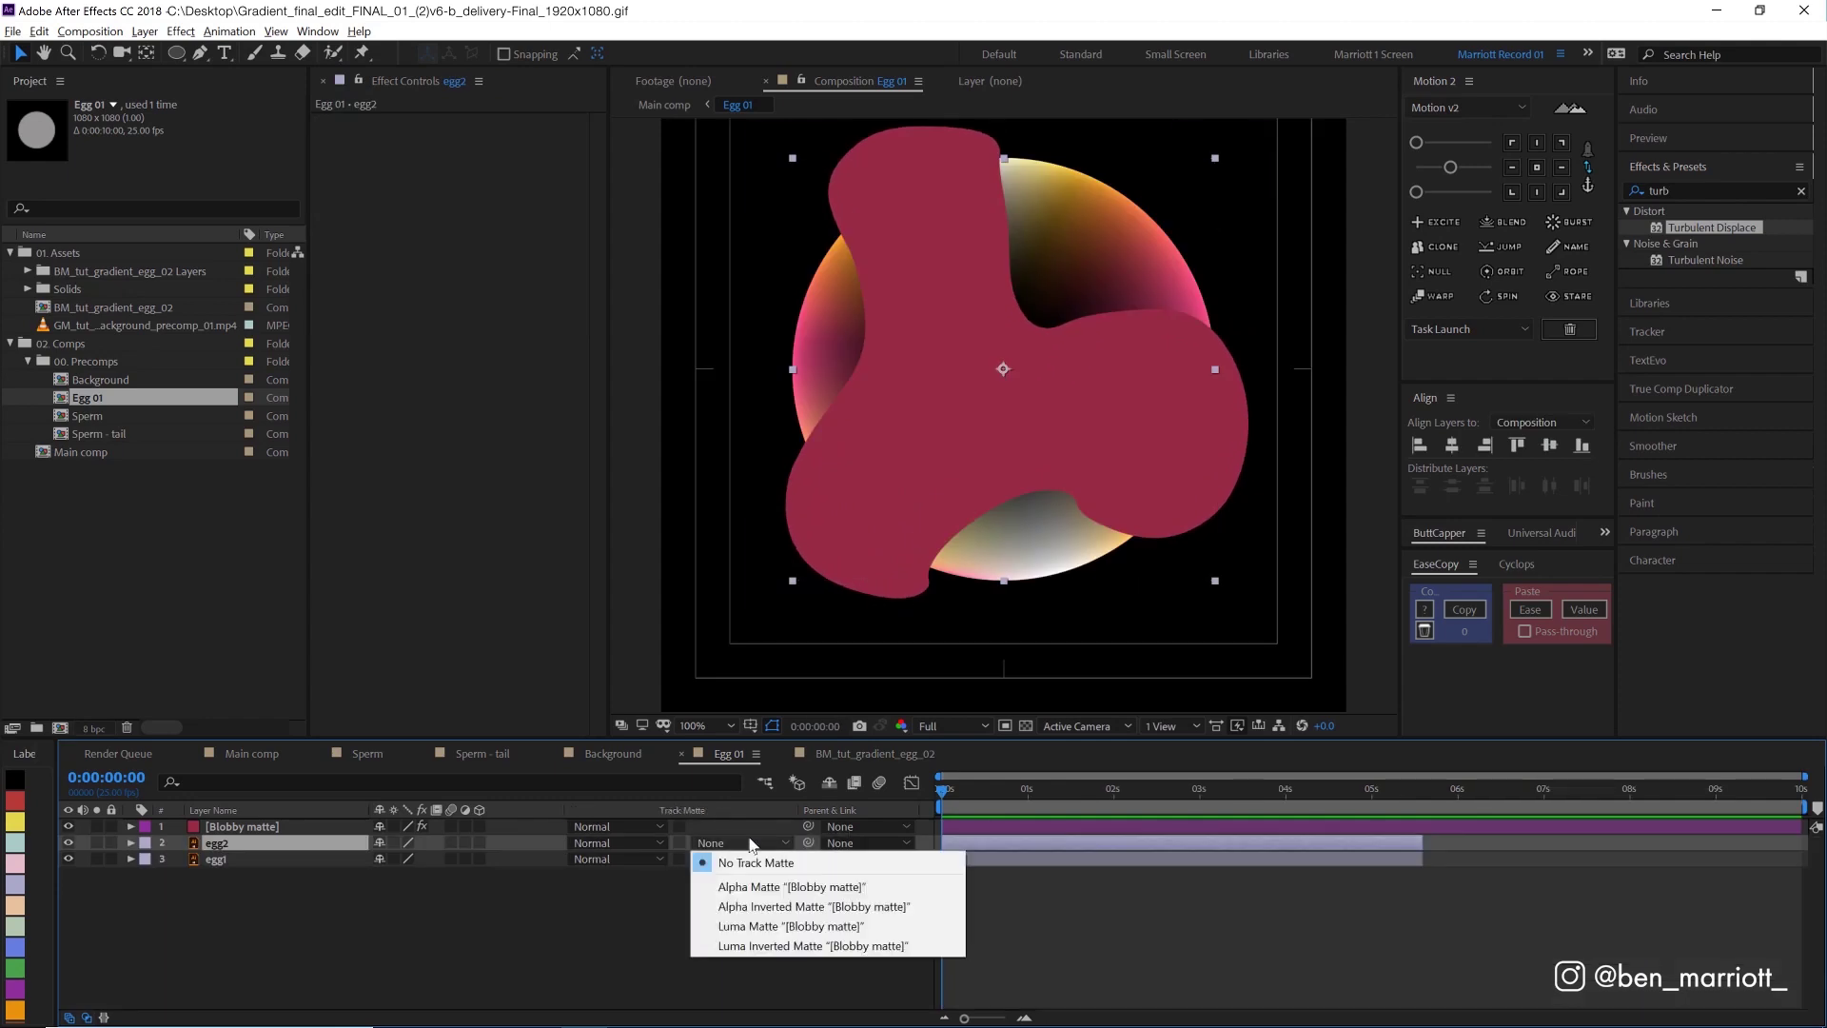
pyautogui.click(786, 887)
pyautogui.press('space')
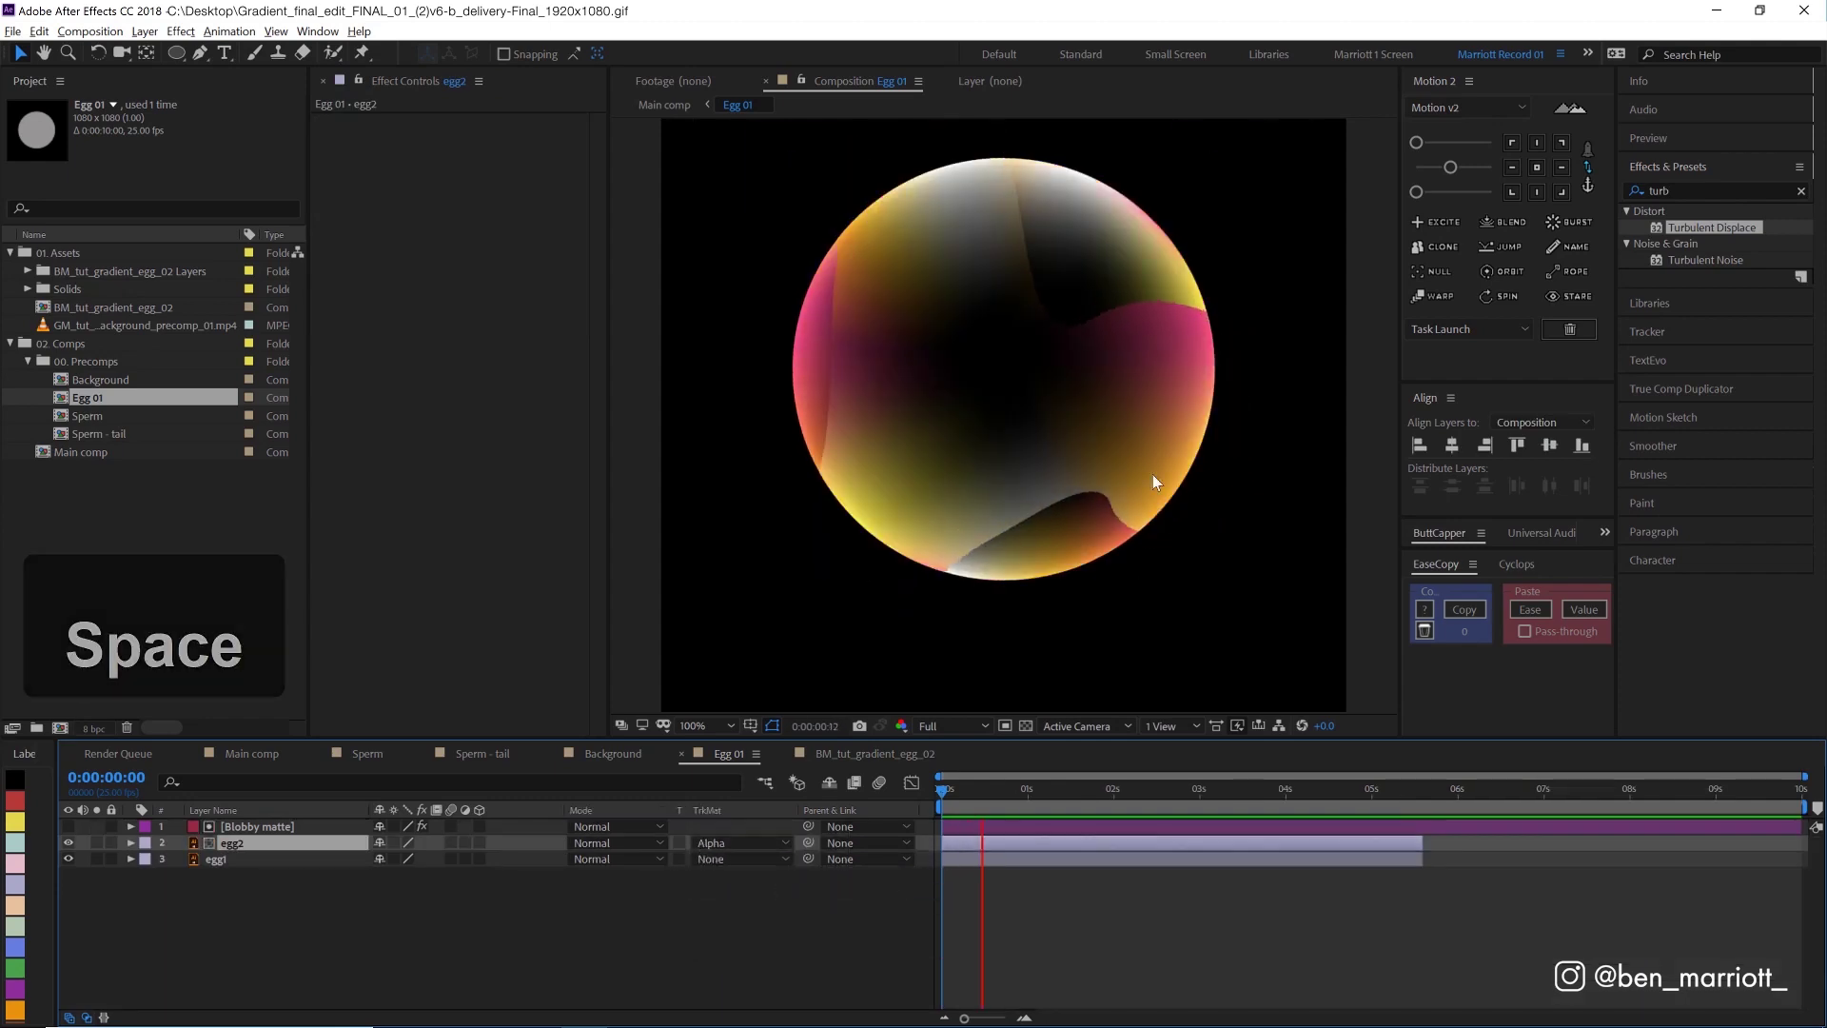
pyautogui.click(958, 828)
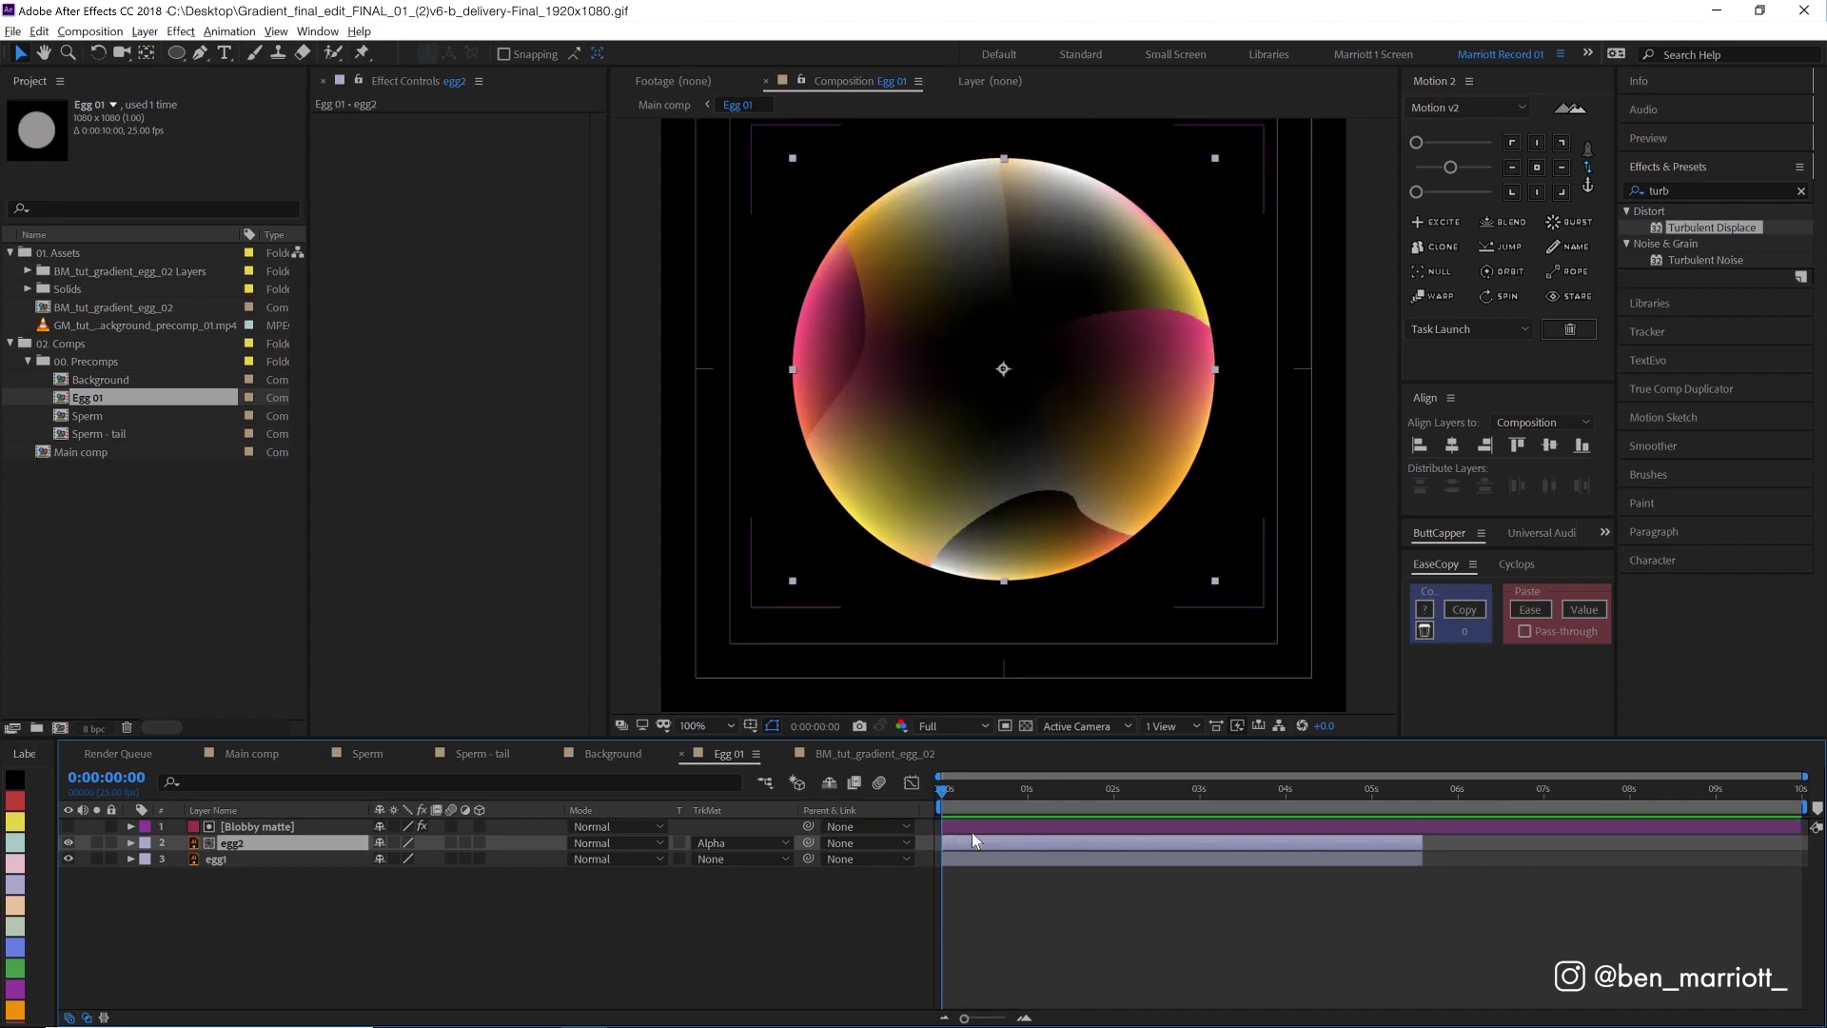
# Step: Feather the Blobby matte mask by 120 px and preview the softened edges
pyautogui.click(971, 827)
pyautogui.press('f')
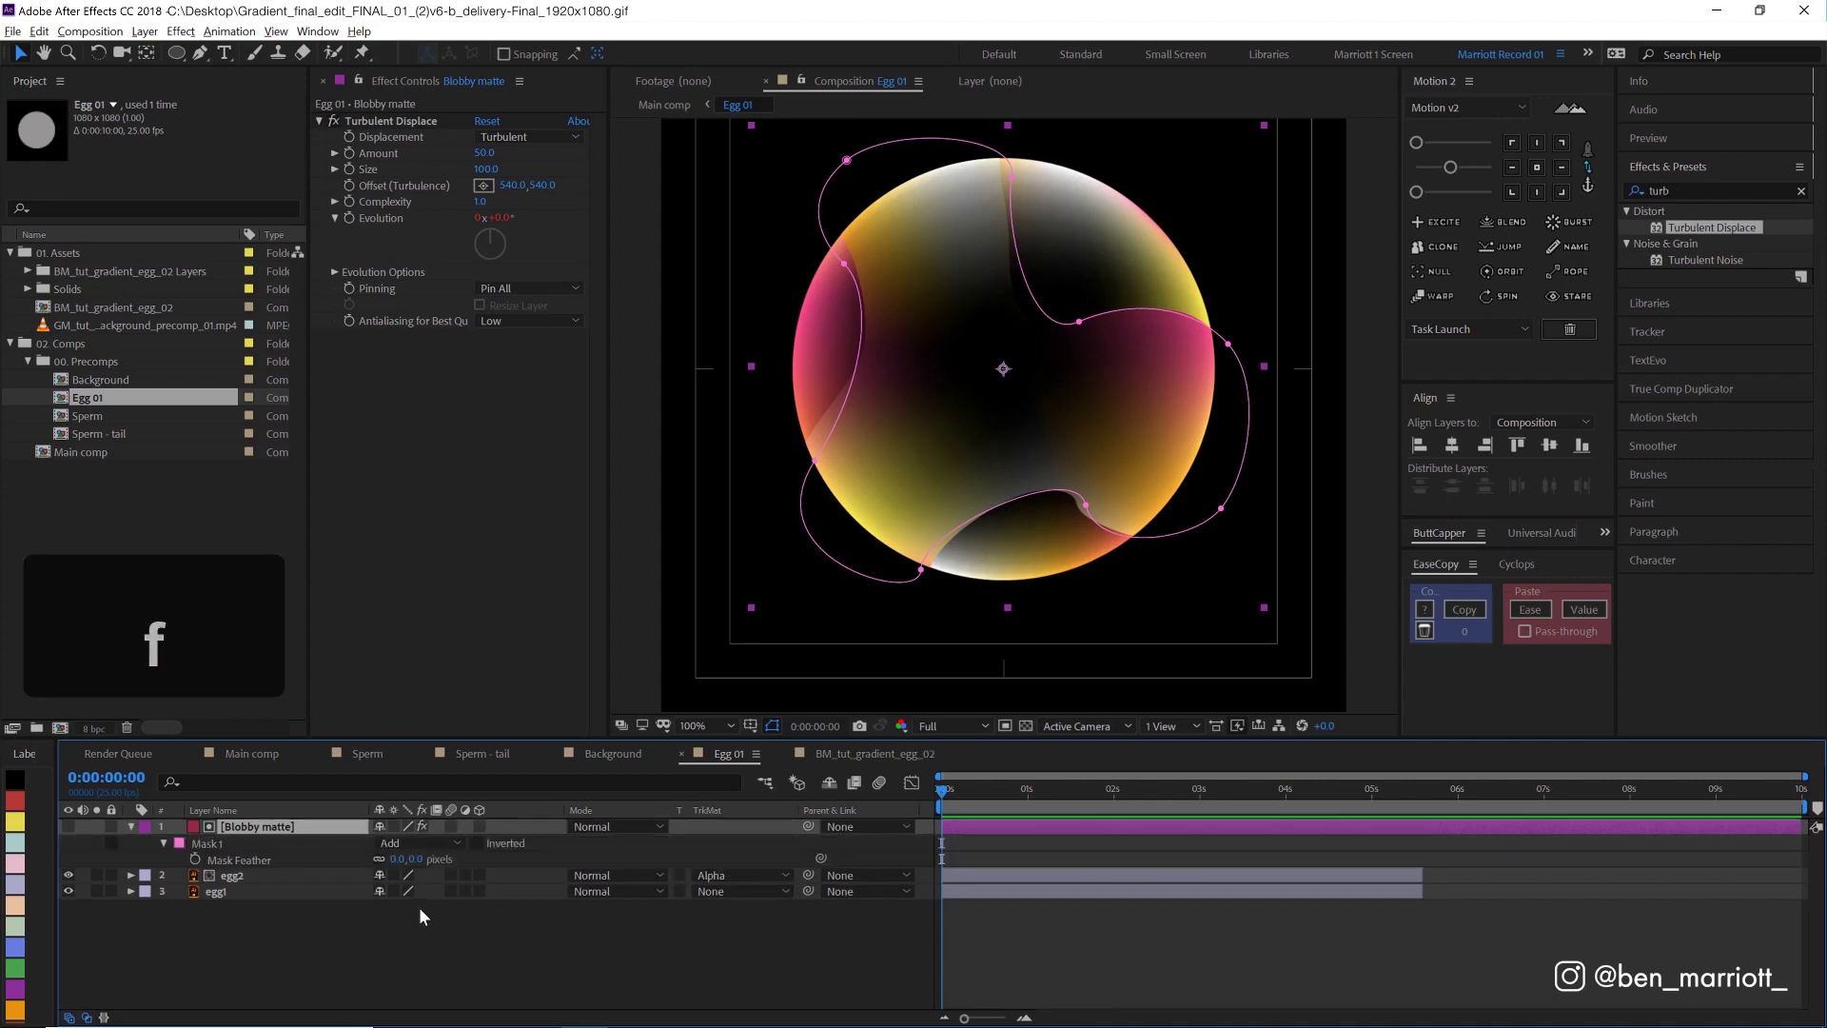
pyautogui.click(417, 860)
pyautogui.write('20')
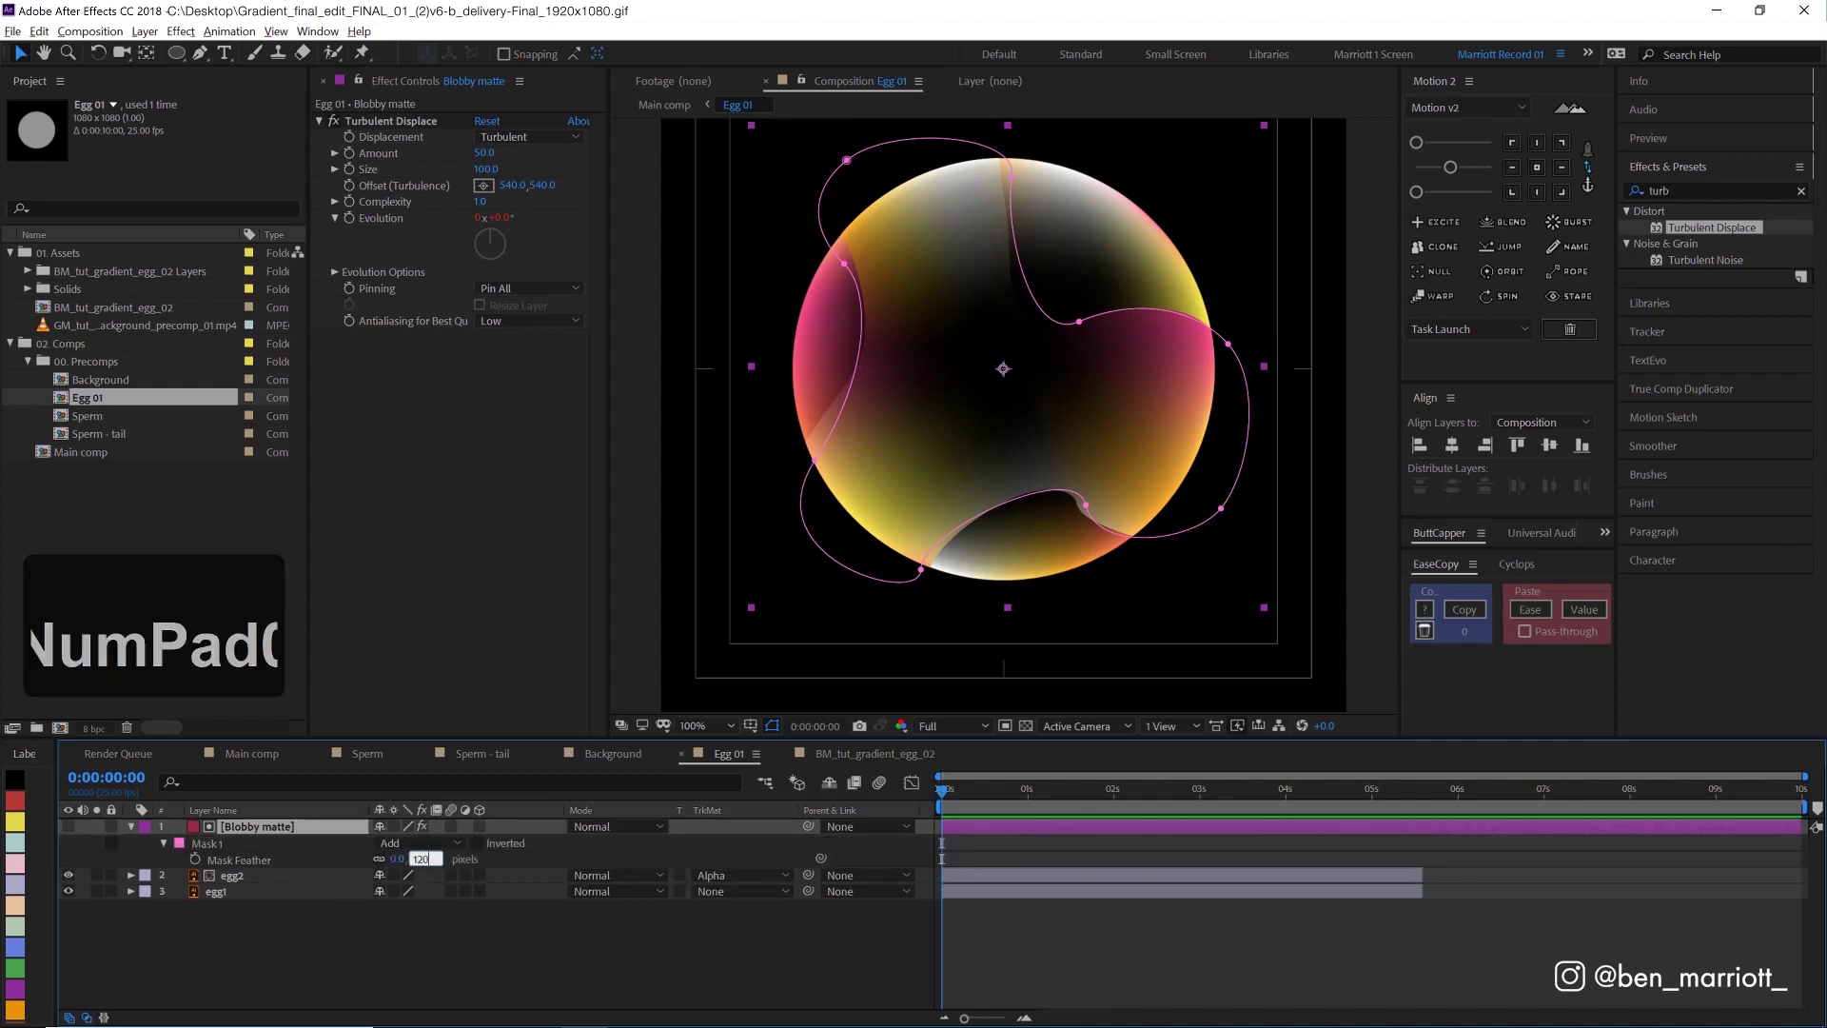
pyautogui.press('KP_Enter')
pyautogui.click(1227, 969)
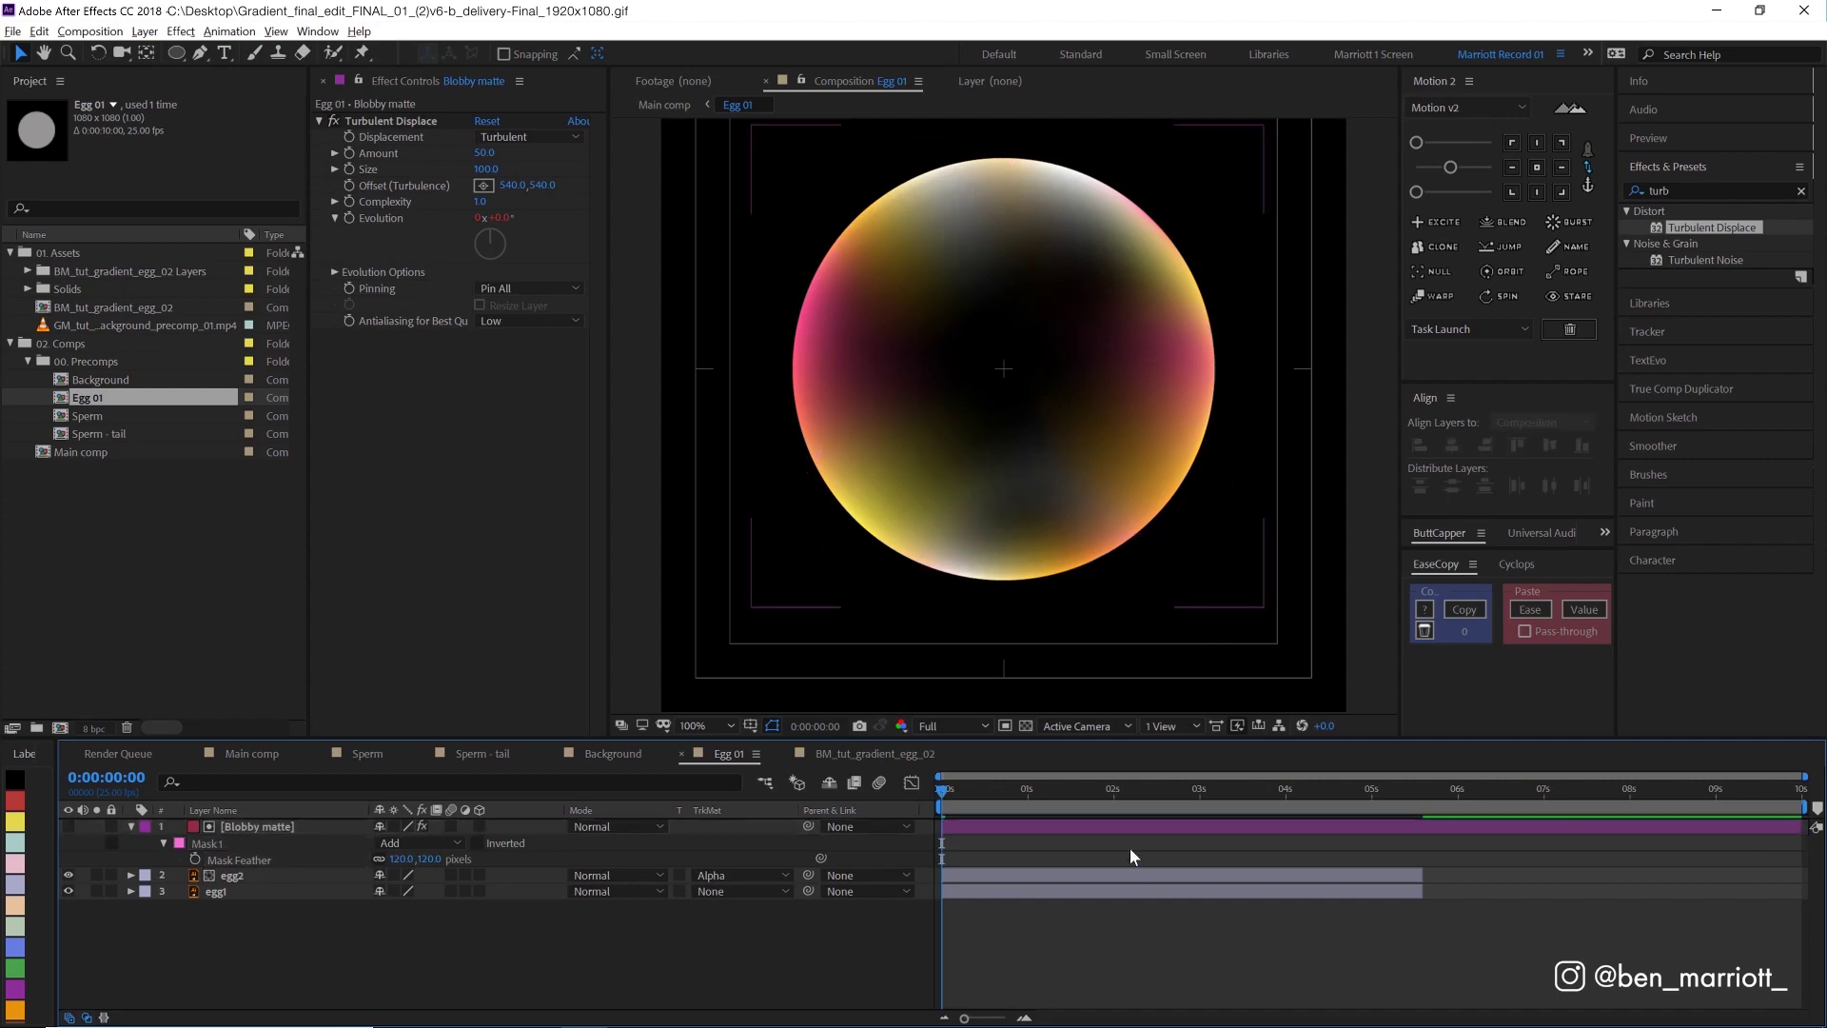
pyautogui.press('space')
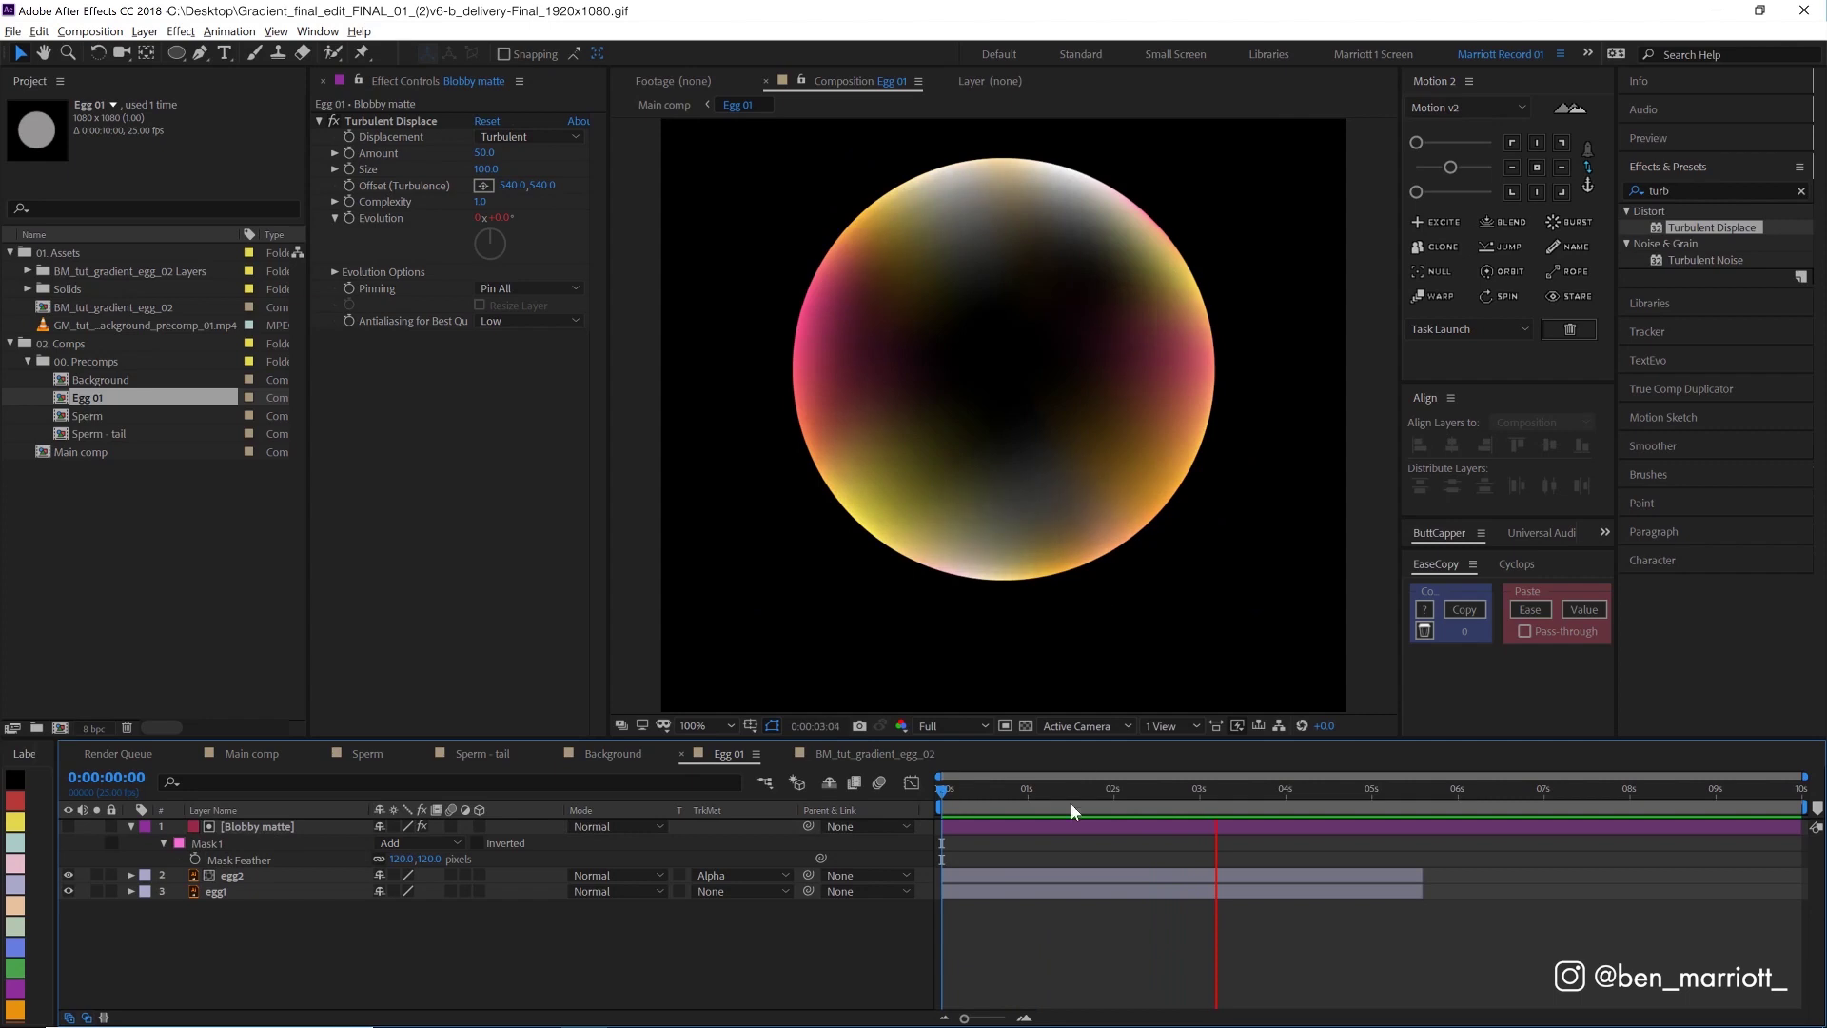
# Step: Extend the egg1 and egg2 layers out to the end of the composition
pyautogui.click(1263, 877)
pyautogui.press('z')
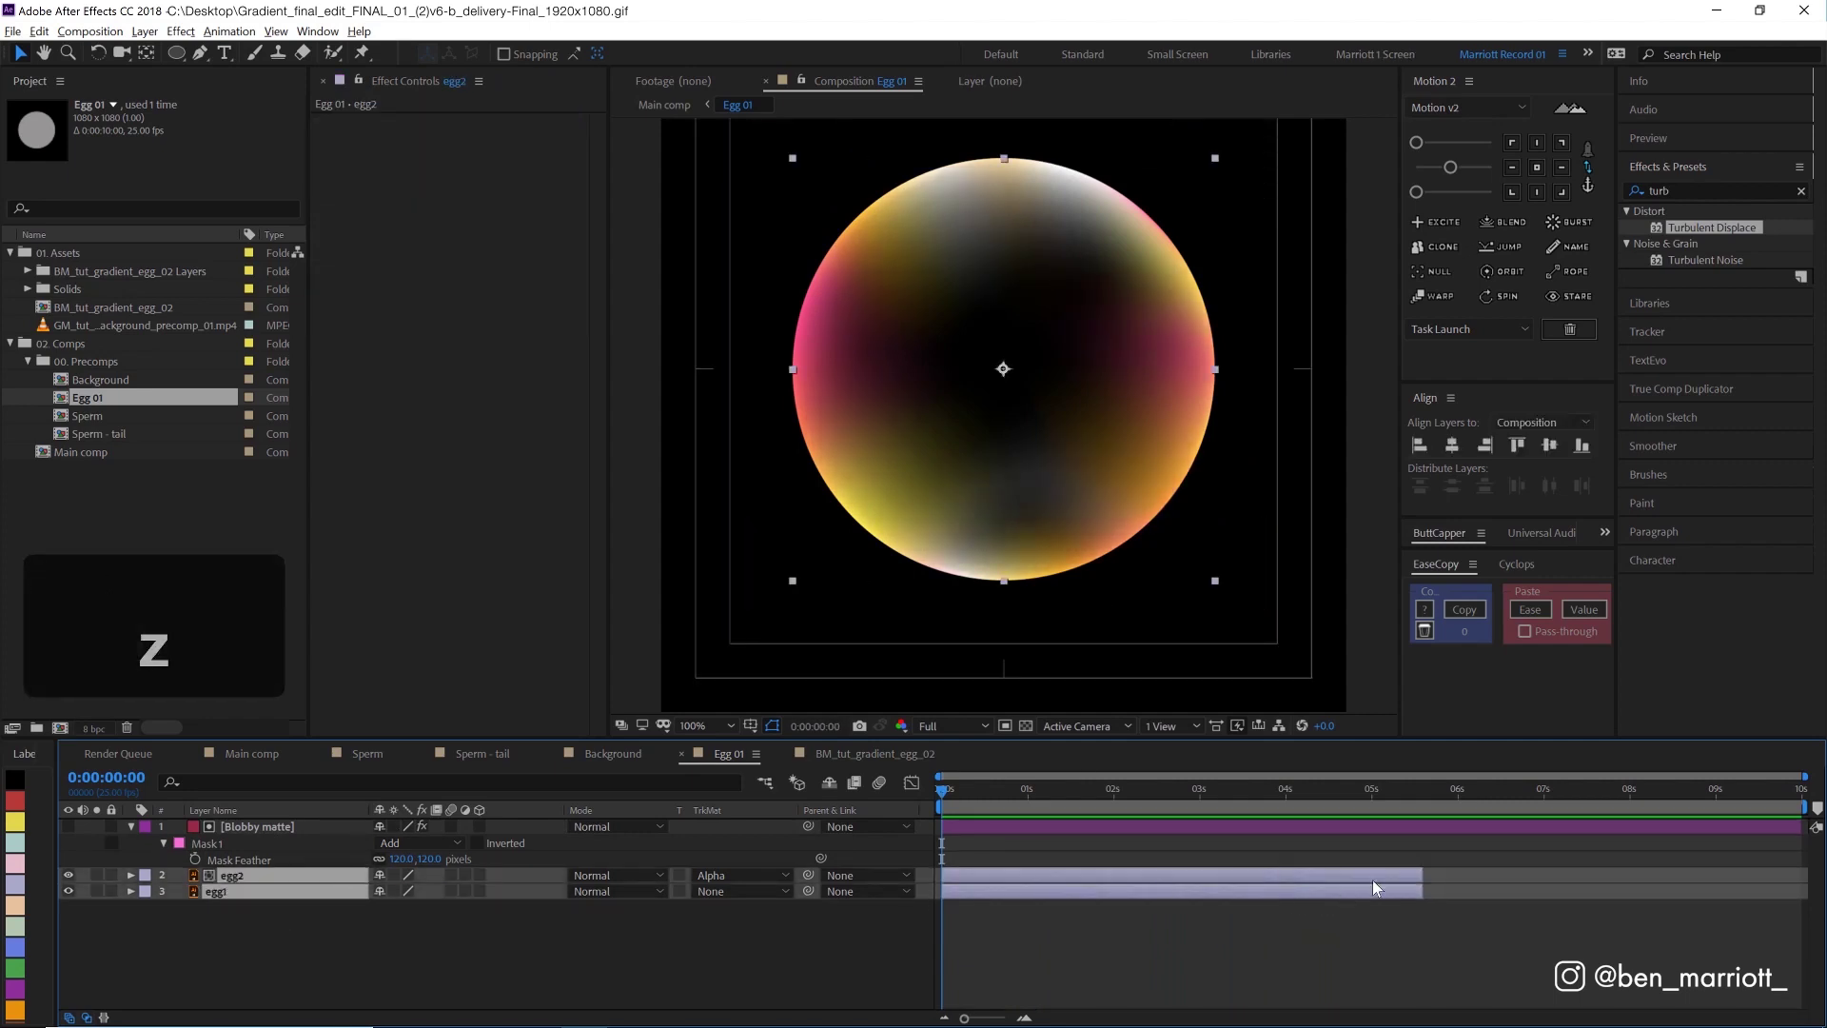
pyautogui.moveTo(1433, 871); pyautogui.dragTo(1806, 874)
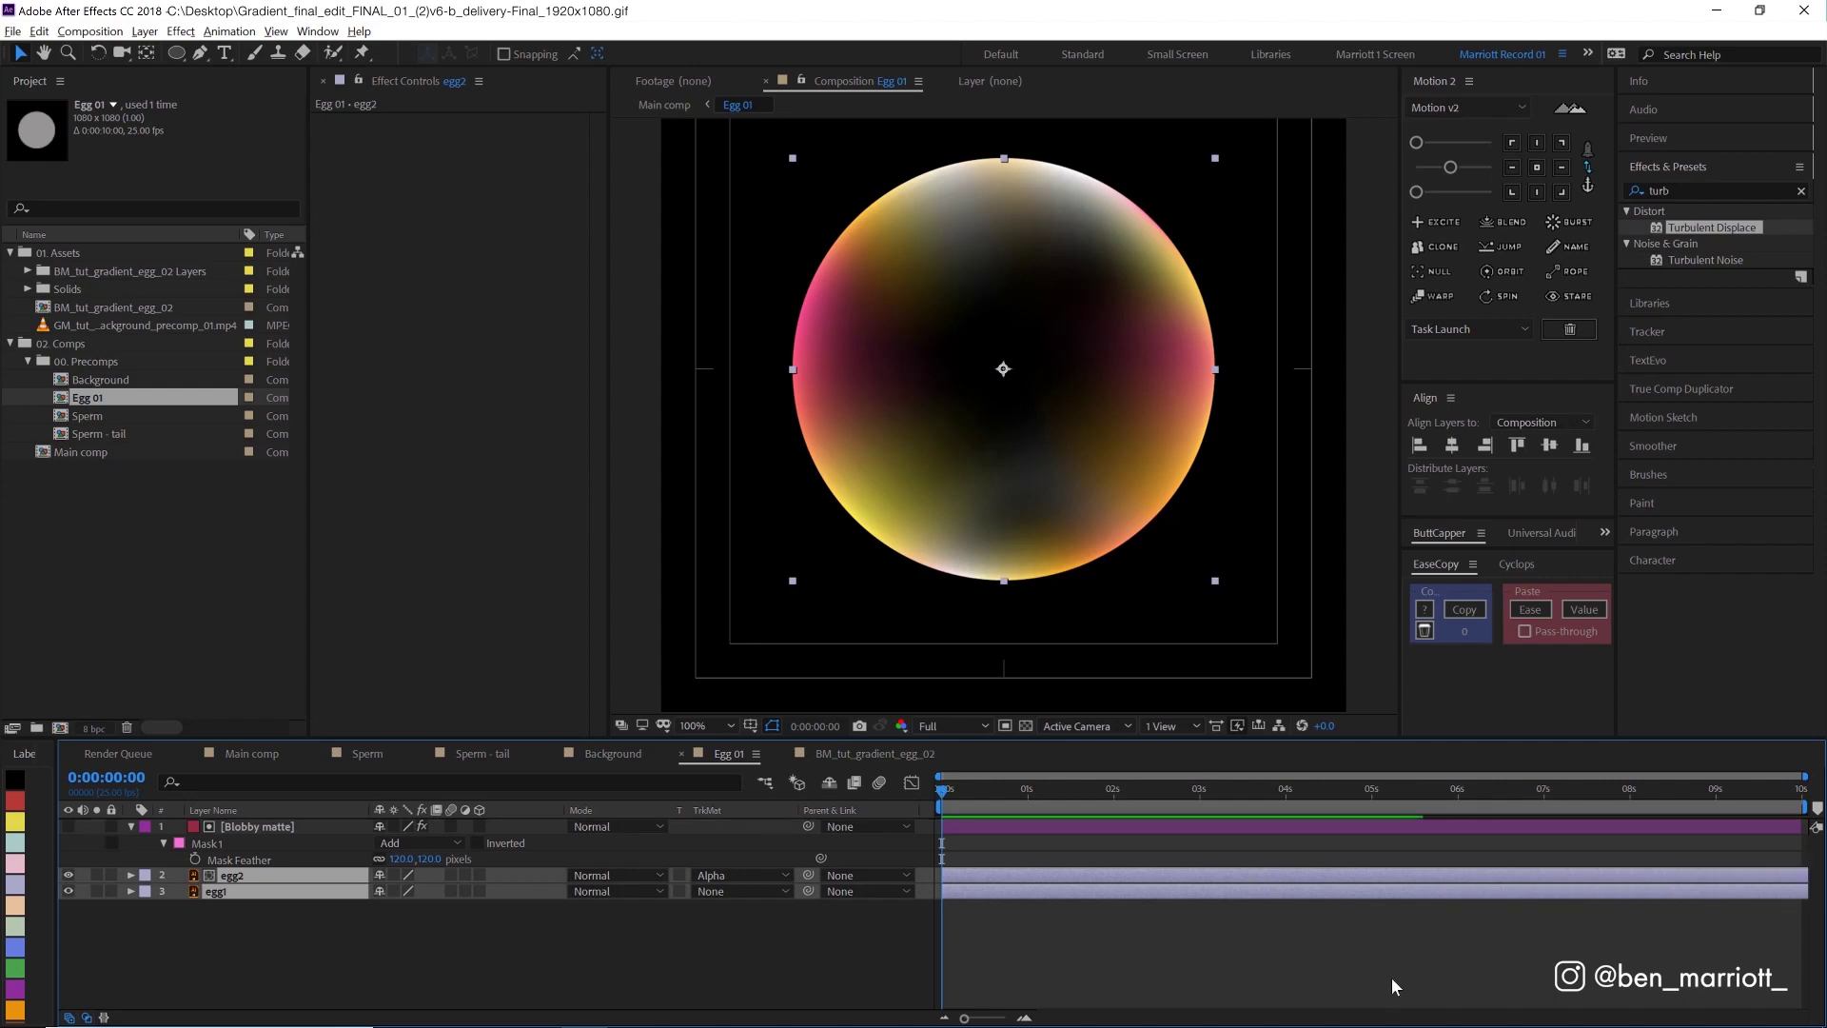
pyautogui.click(1256, 928)
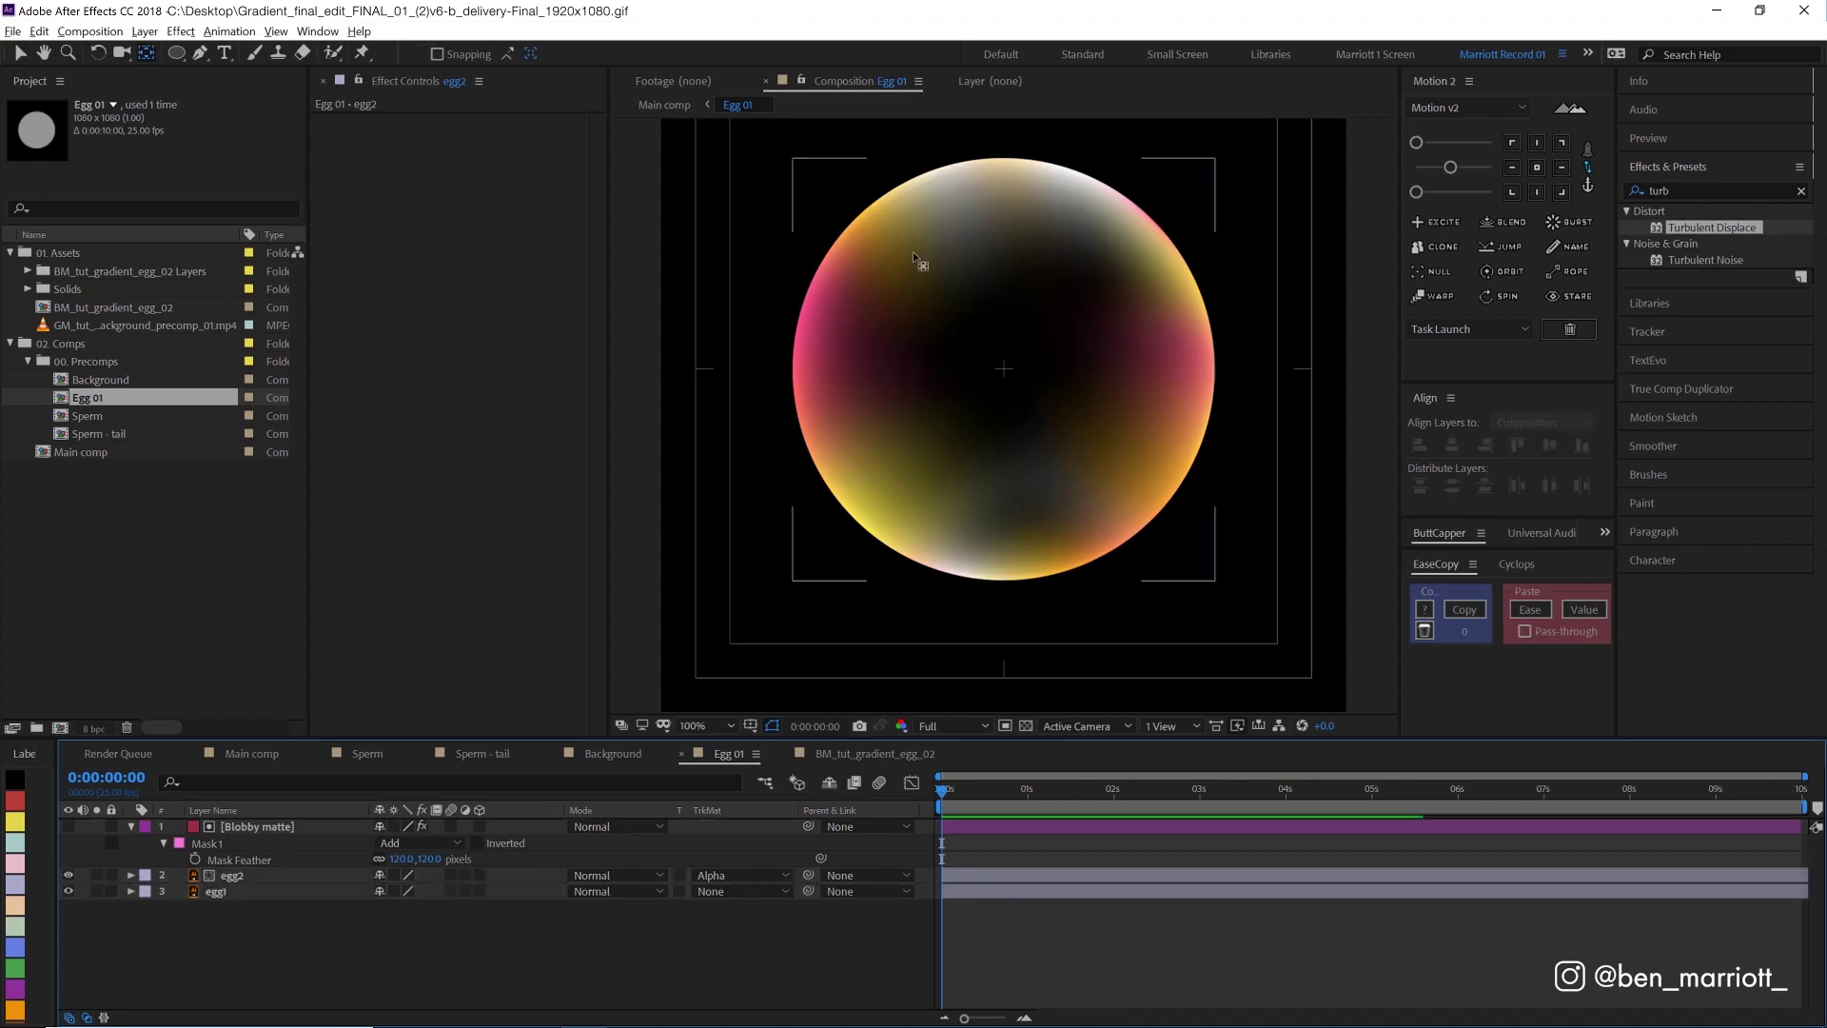
# Step: Show Rotation on both egg layers and move to the composition's last frame
pyautogui.click(277, 875)
pyautogui.press('y')
pyautogui.press('u')
pyautogui.keyDown('shift'); pyautogui.click(254, 893); pyautogui.keyUp('shift')
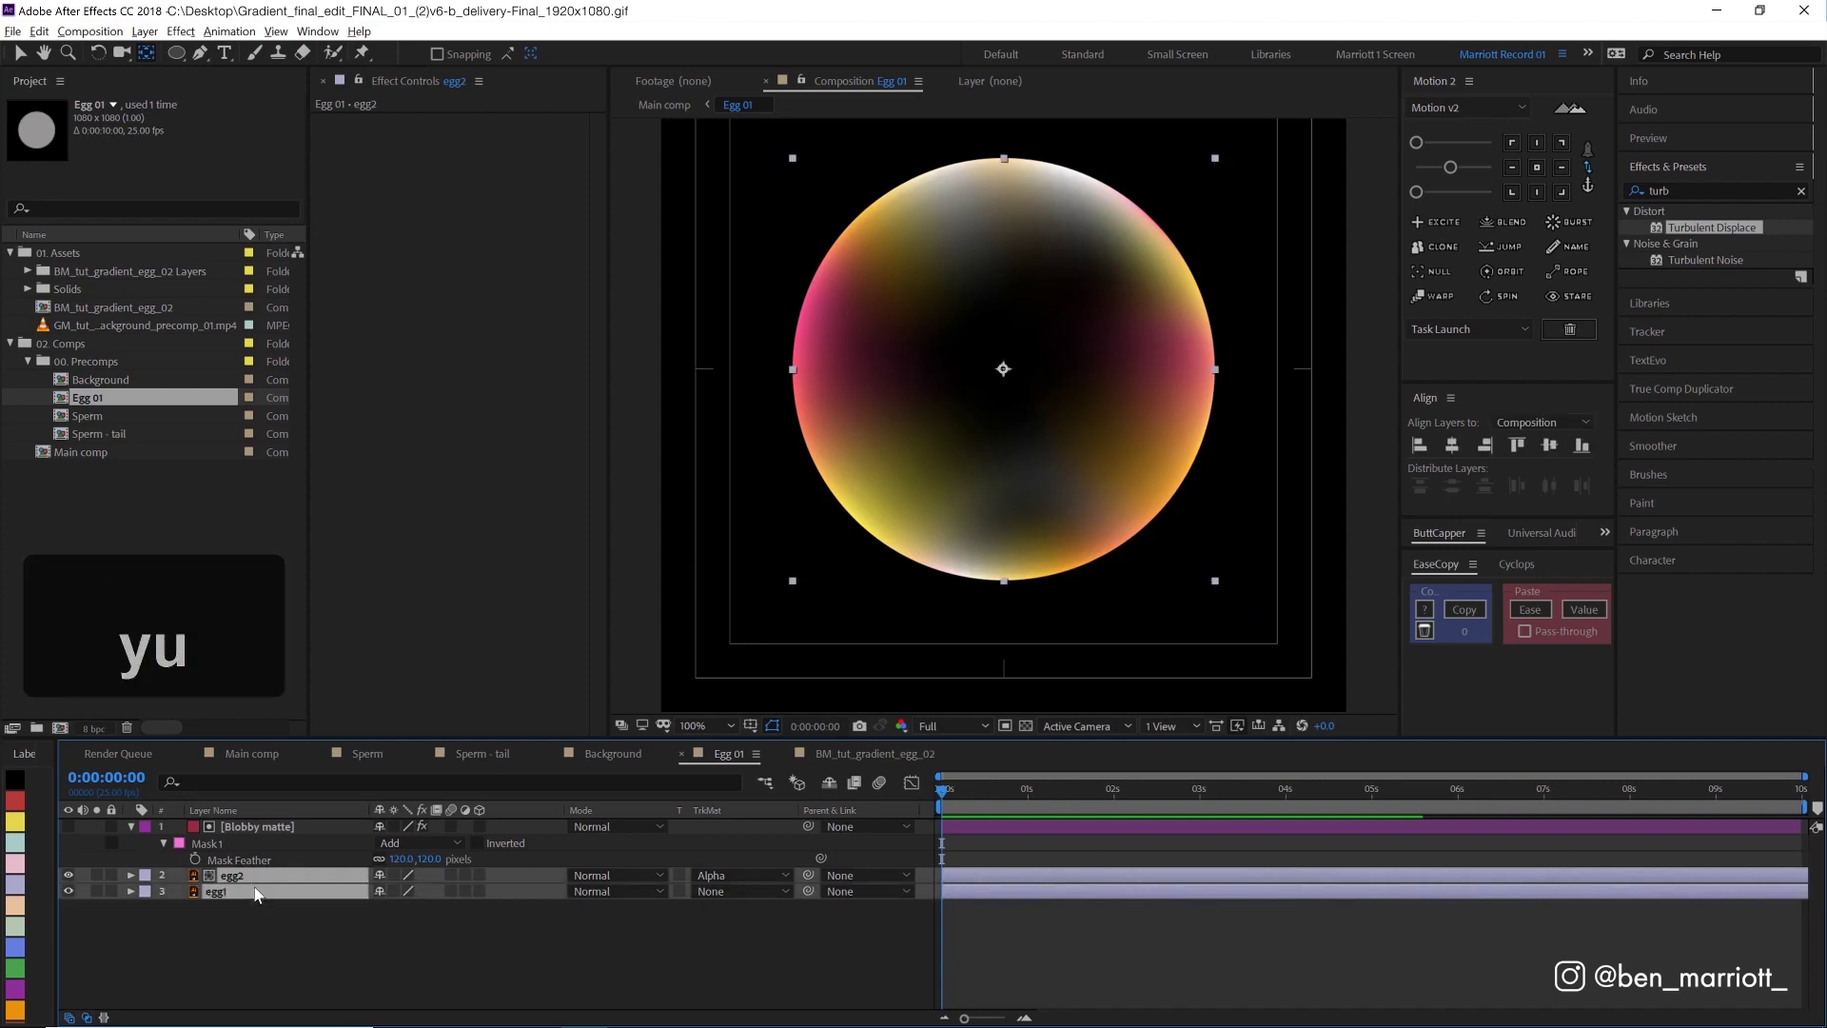
pyautogui.press('r')
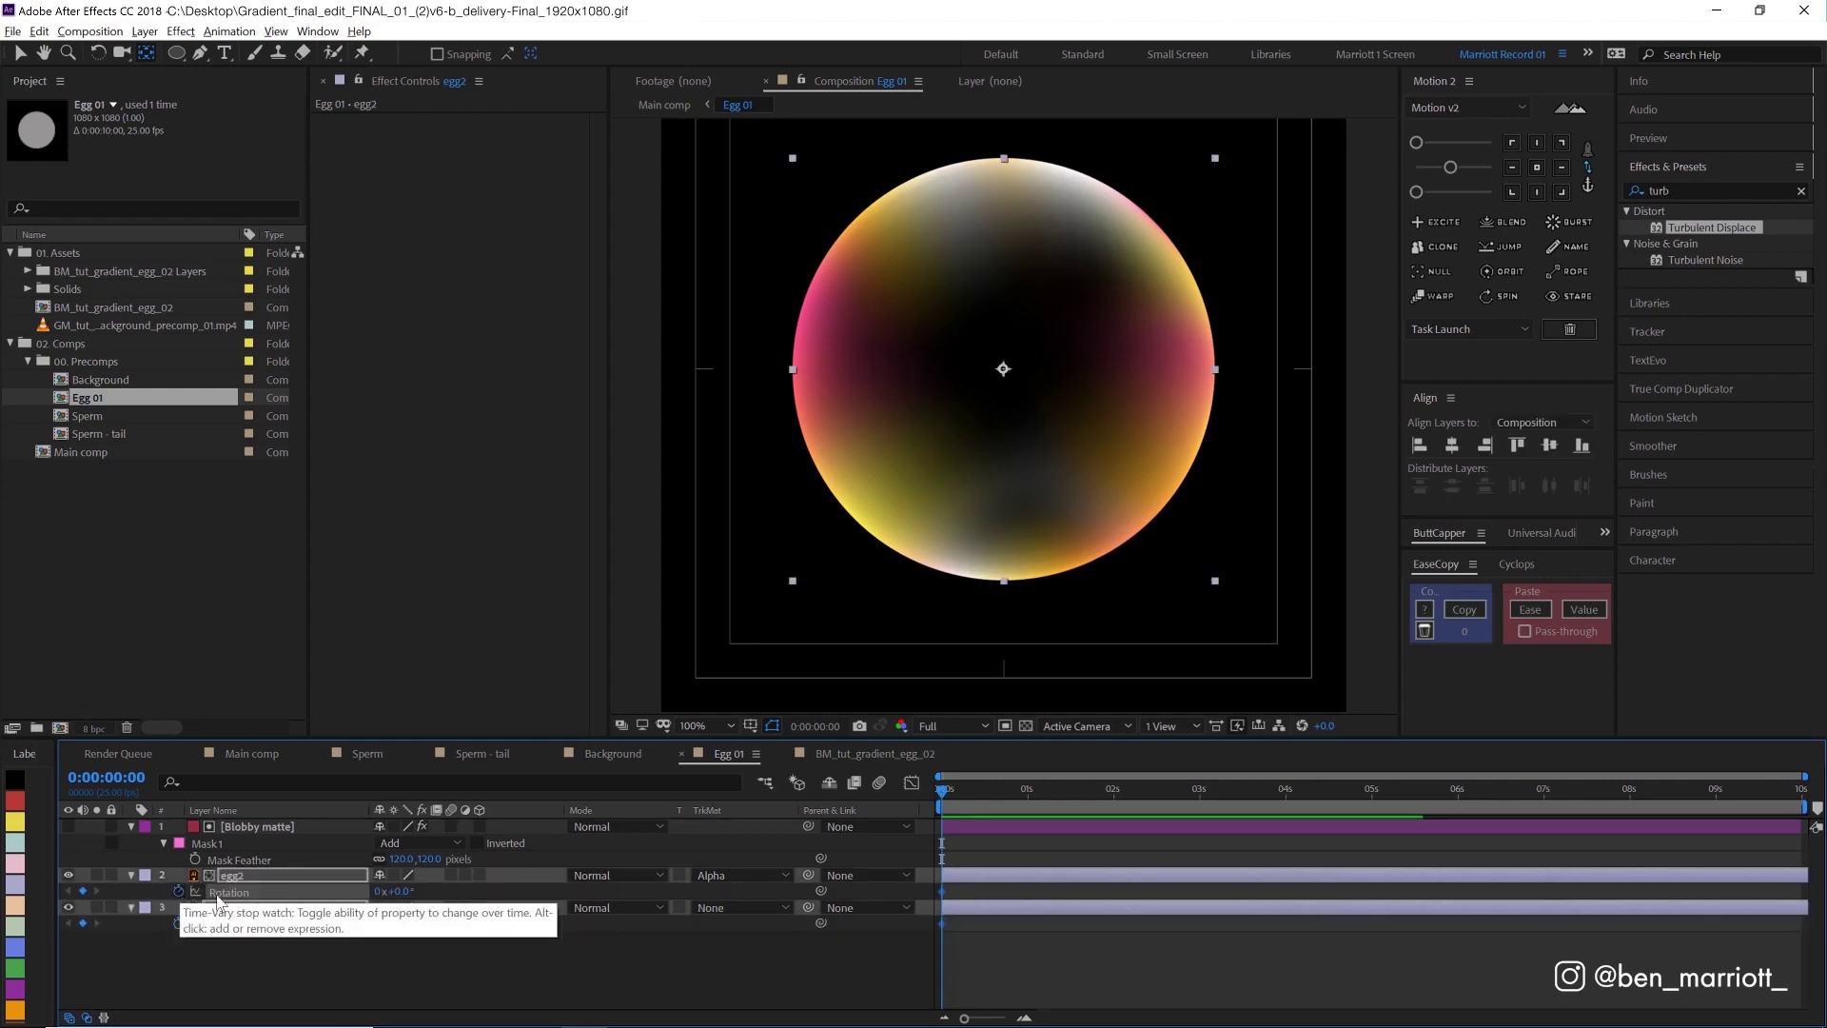
pyautogui.moveTo(987, 808); pyautogui.dragTo(1803, 789)
pyautogui.click(1602, 955)
# Step: Set the end rotations, egg1 to 1x+0° and egg2 to -180°, then preview
pyautogui.click(999, 909)
pyautogui.write('360')
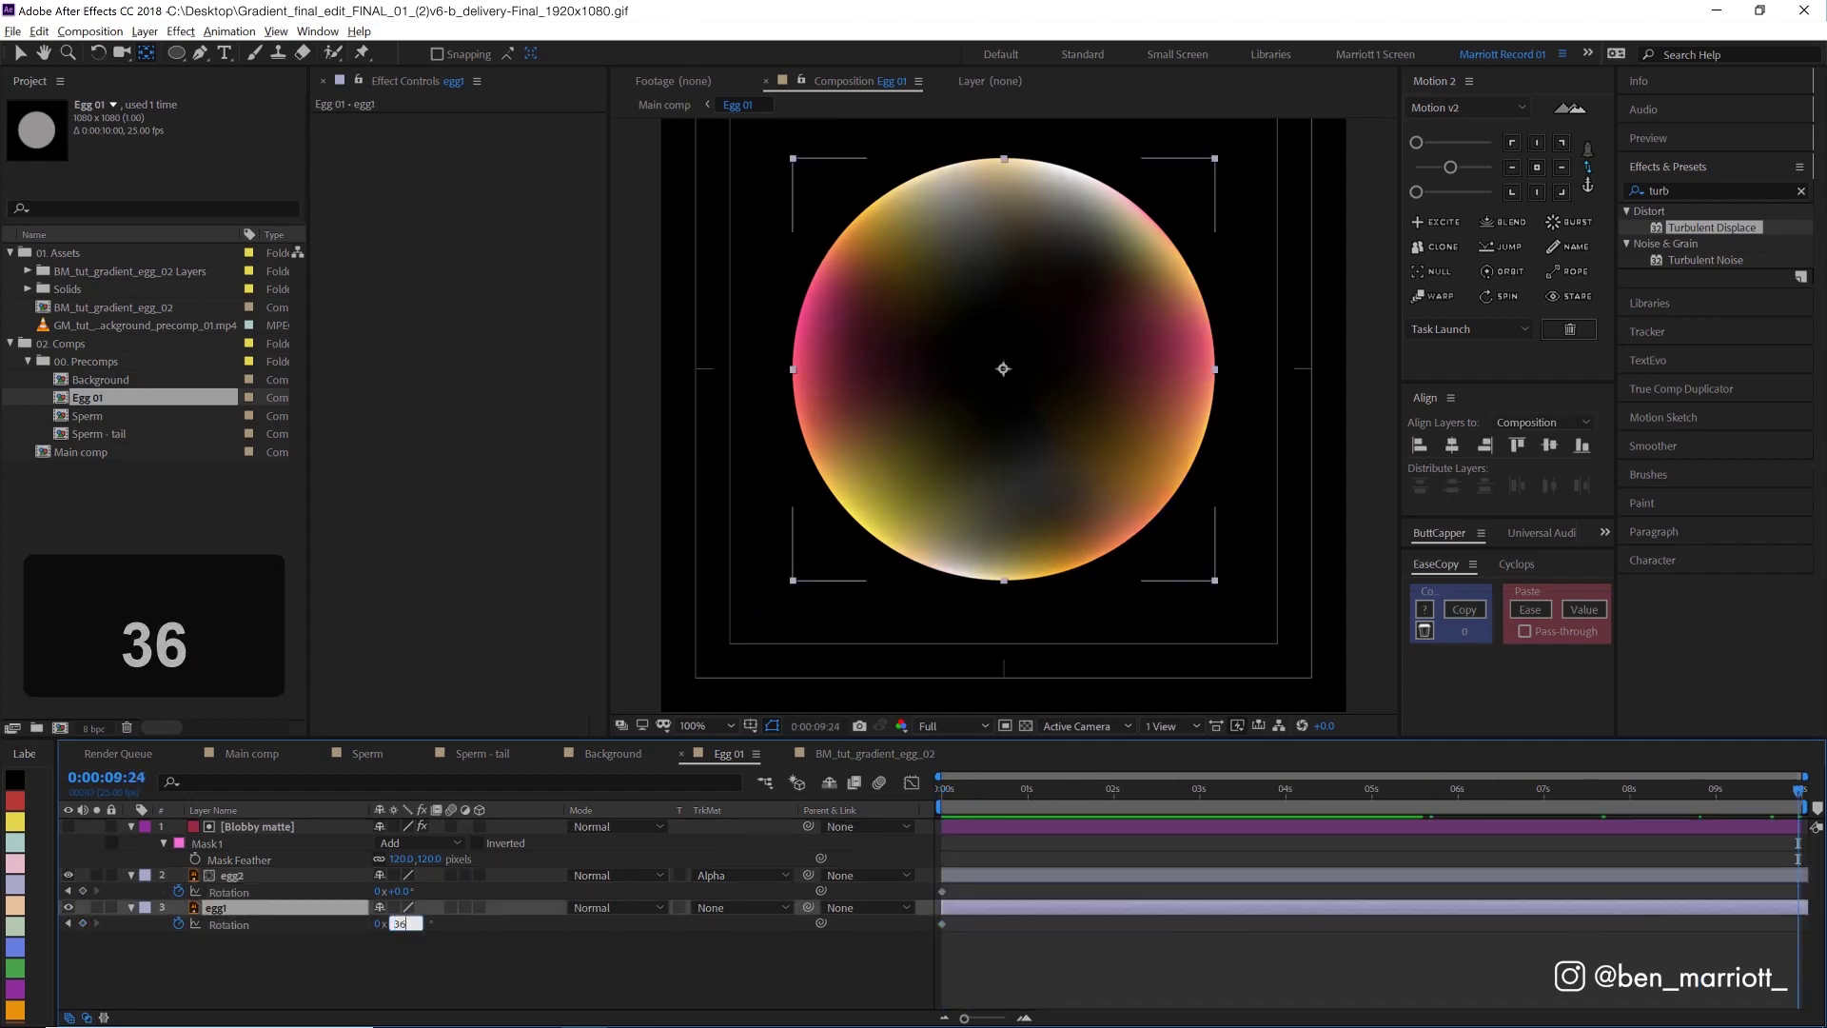
pyautogui.press('Return')
pyautogui.click(397, 891)
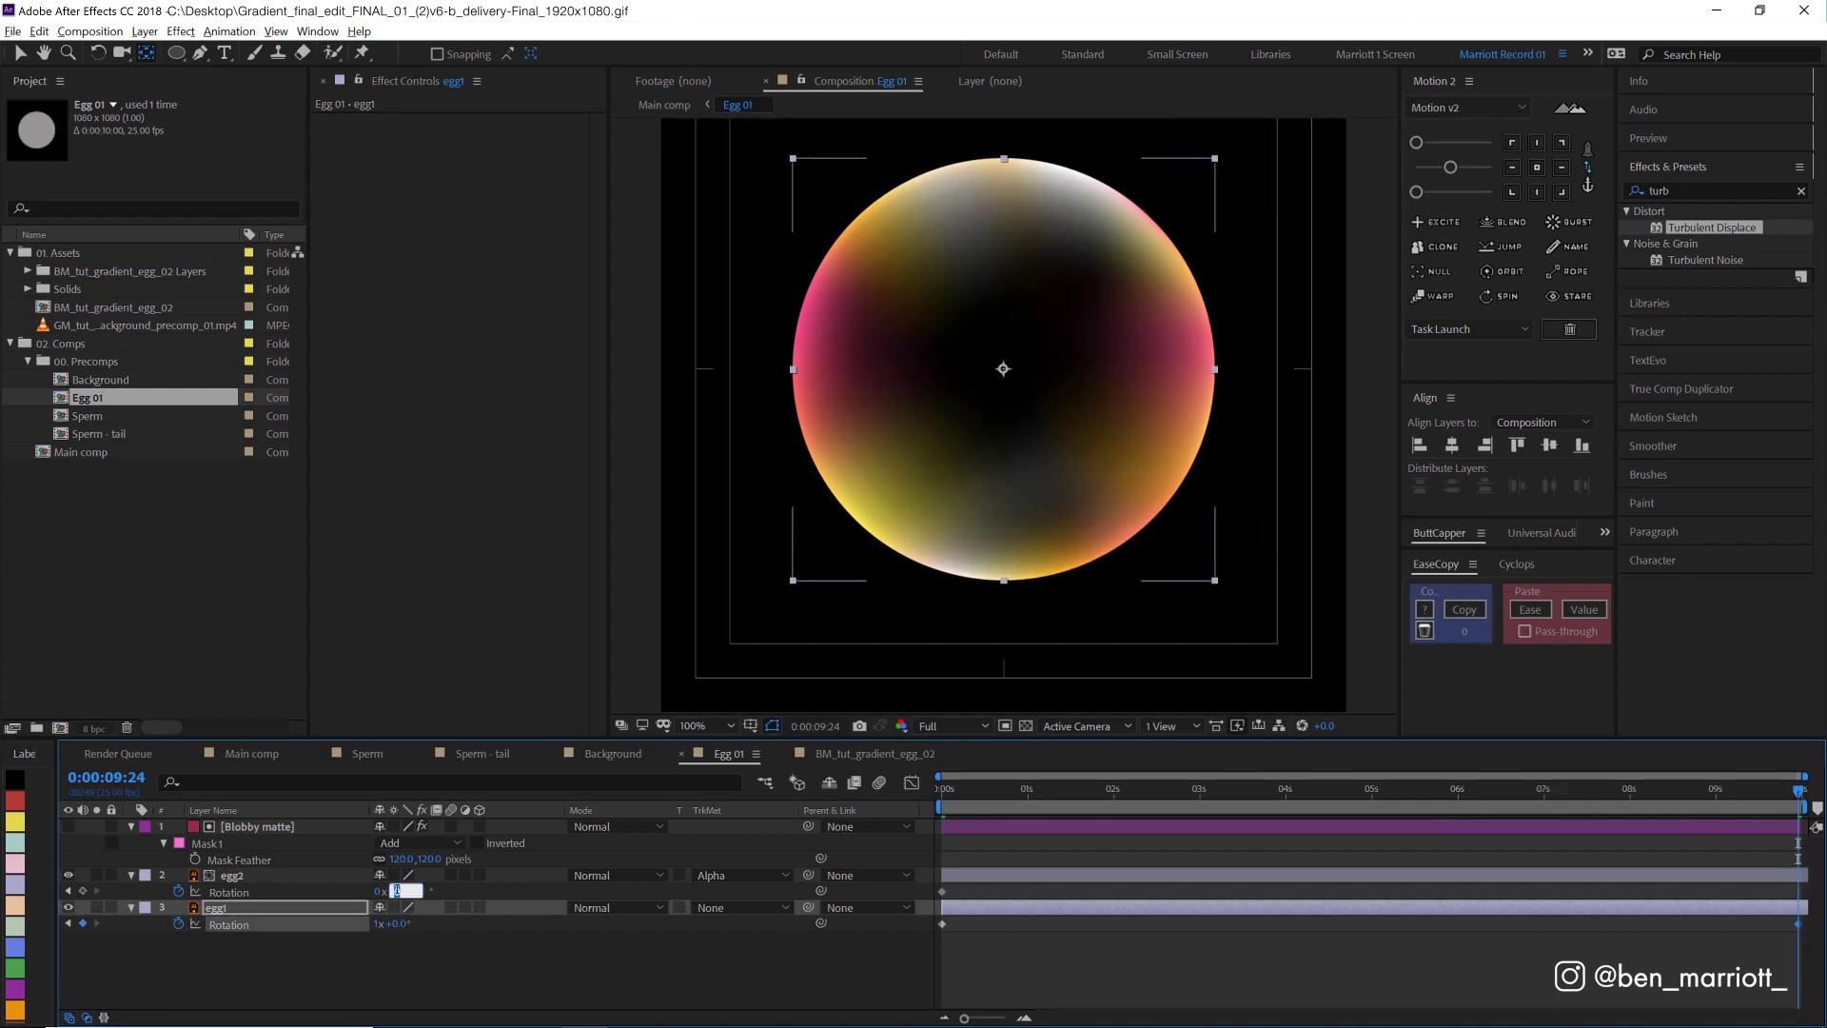
pyautogui.write('-180')
pyautogui.press('Return')
pyautogui.press('space')
pyautogui.press('space')
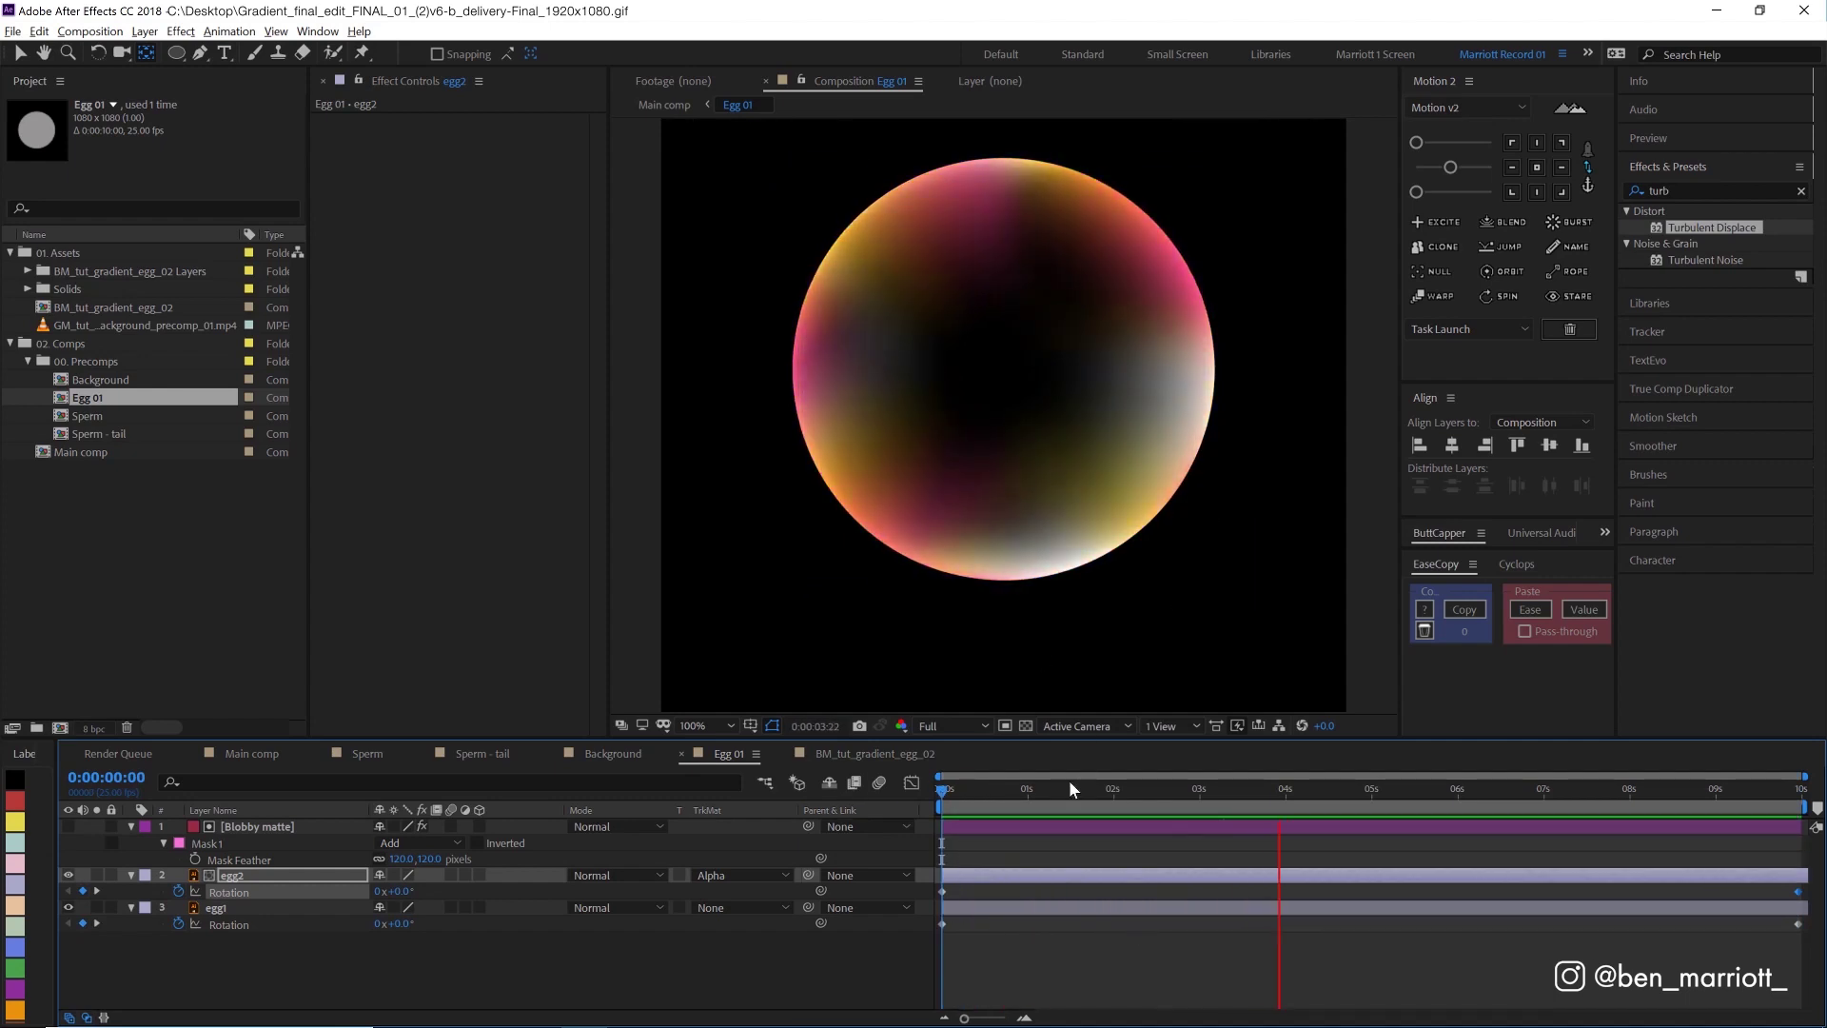
pyautogui.click(984, 819)
pyautogui.press('space')
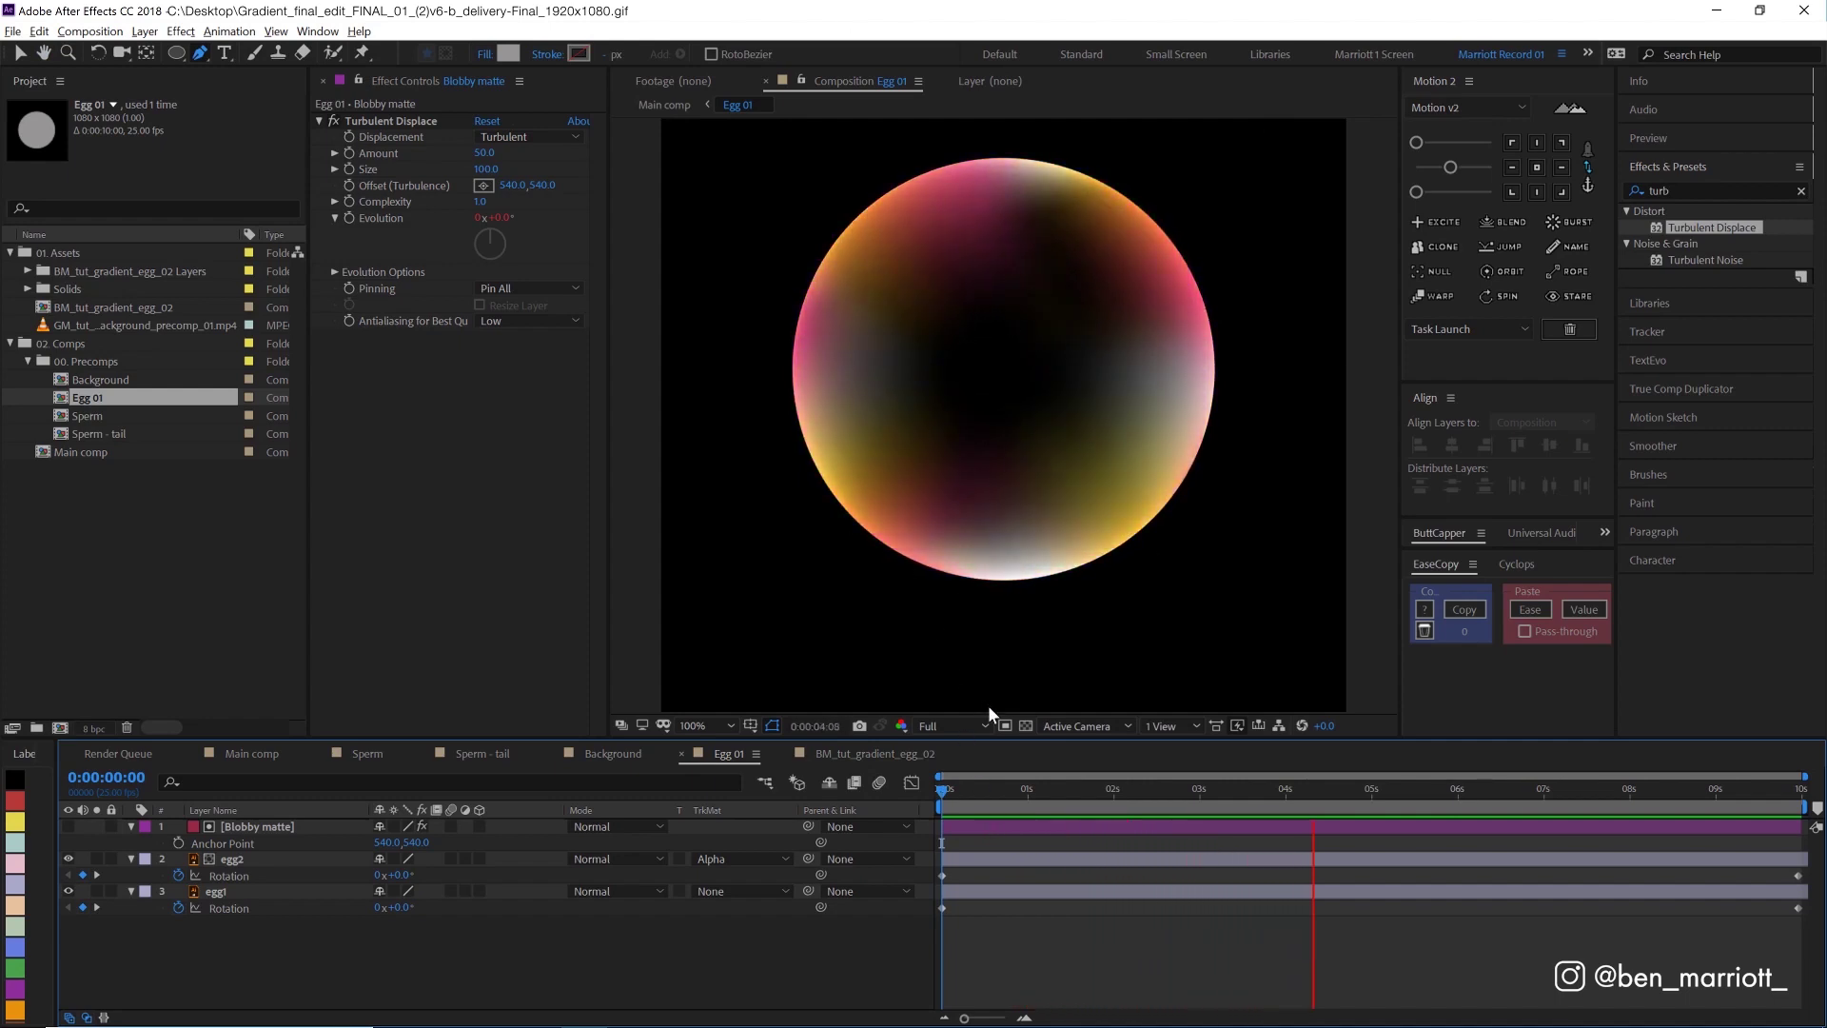
pyautogui.press('space')
pyautogui.click(962, 821)
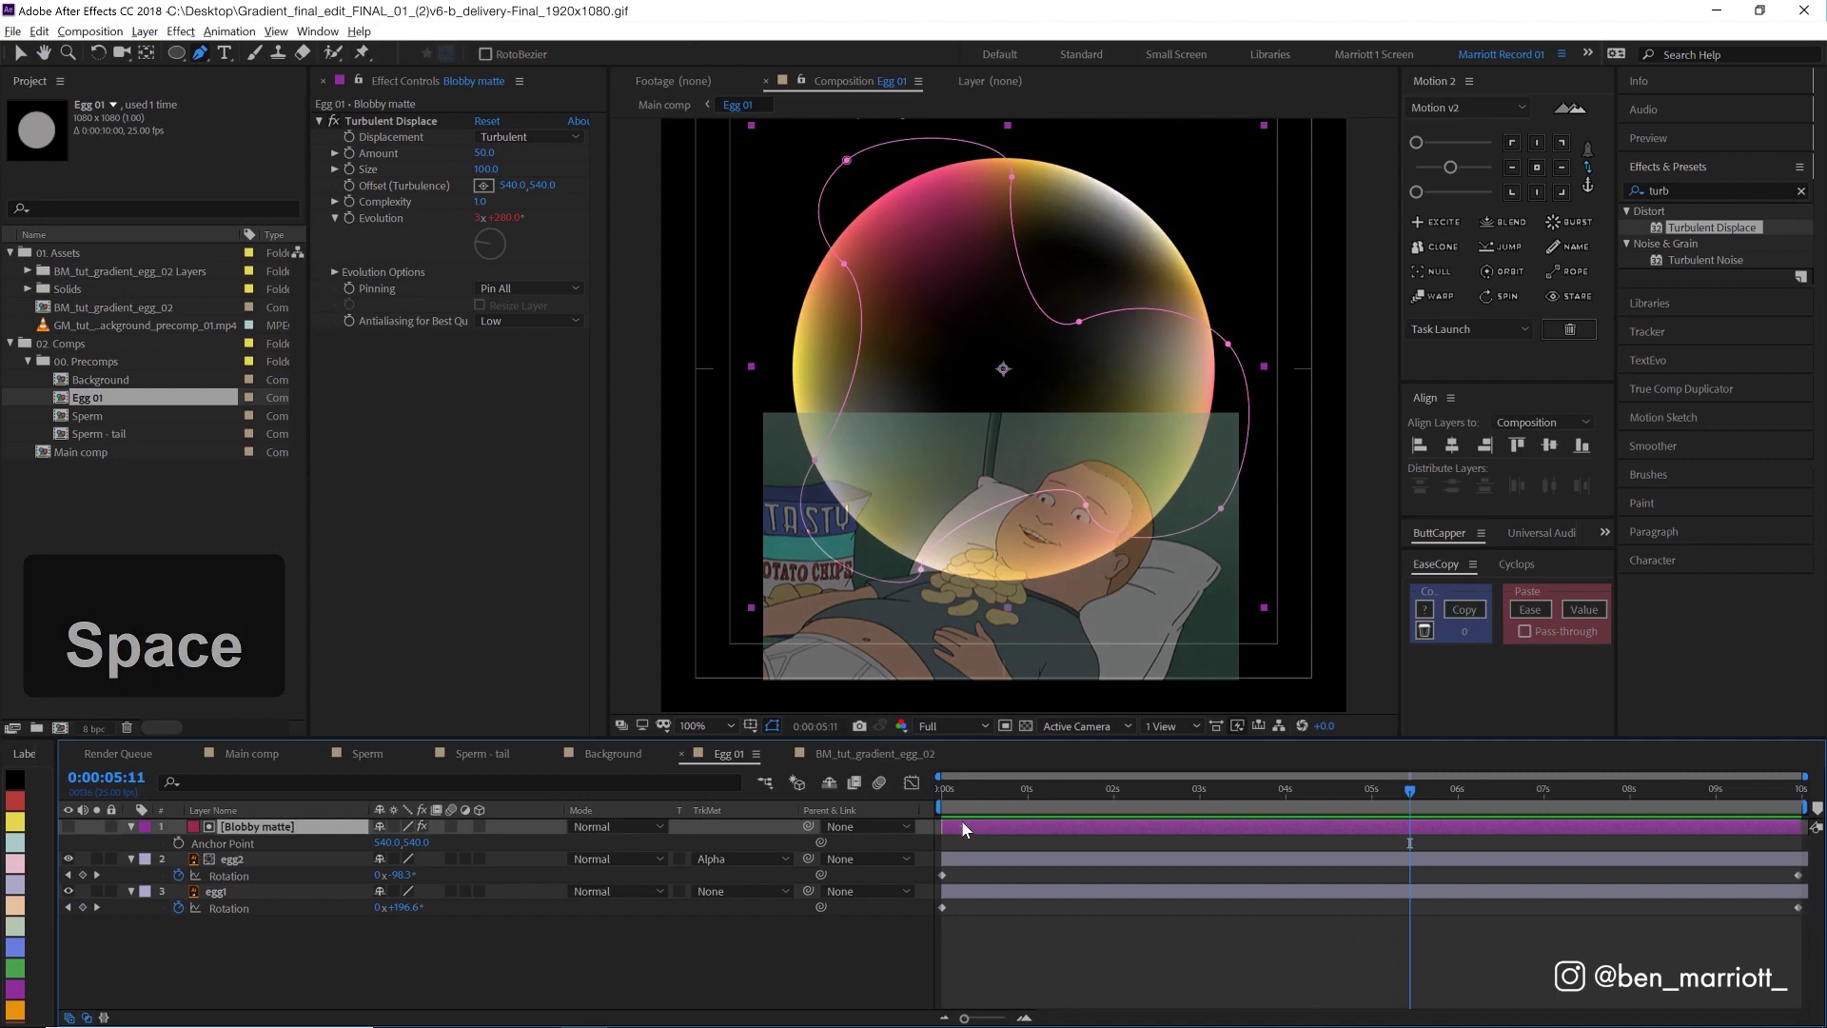
pyautogui.click(1079, 325)
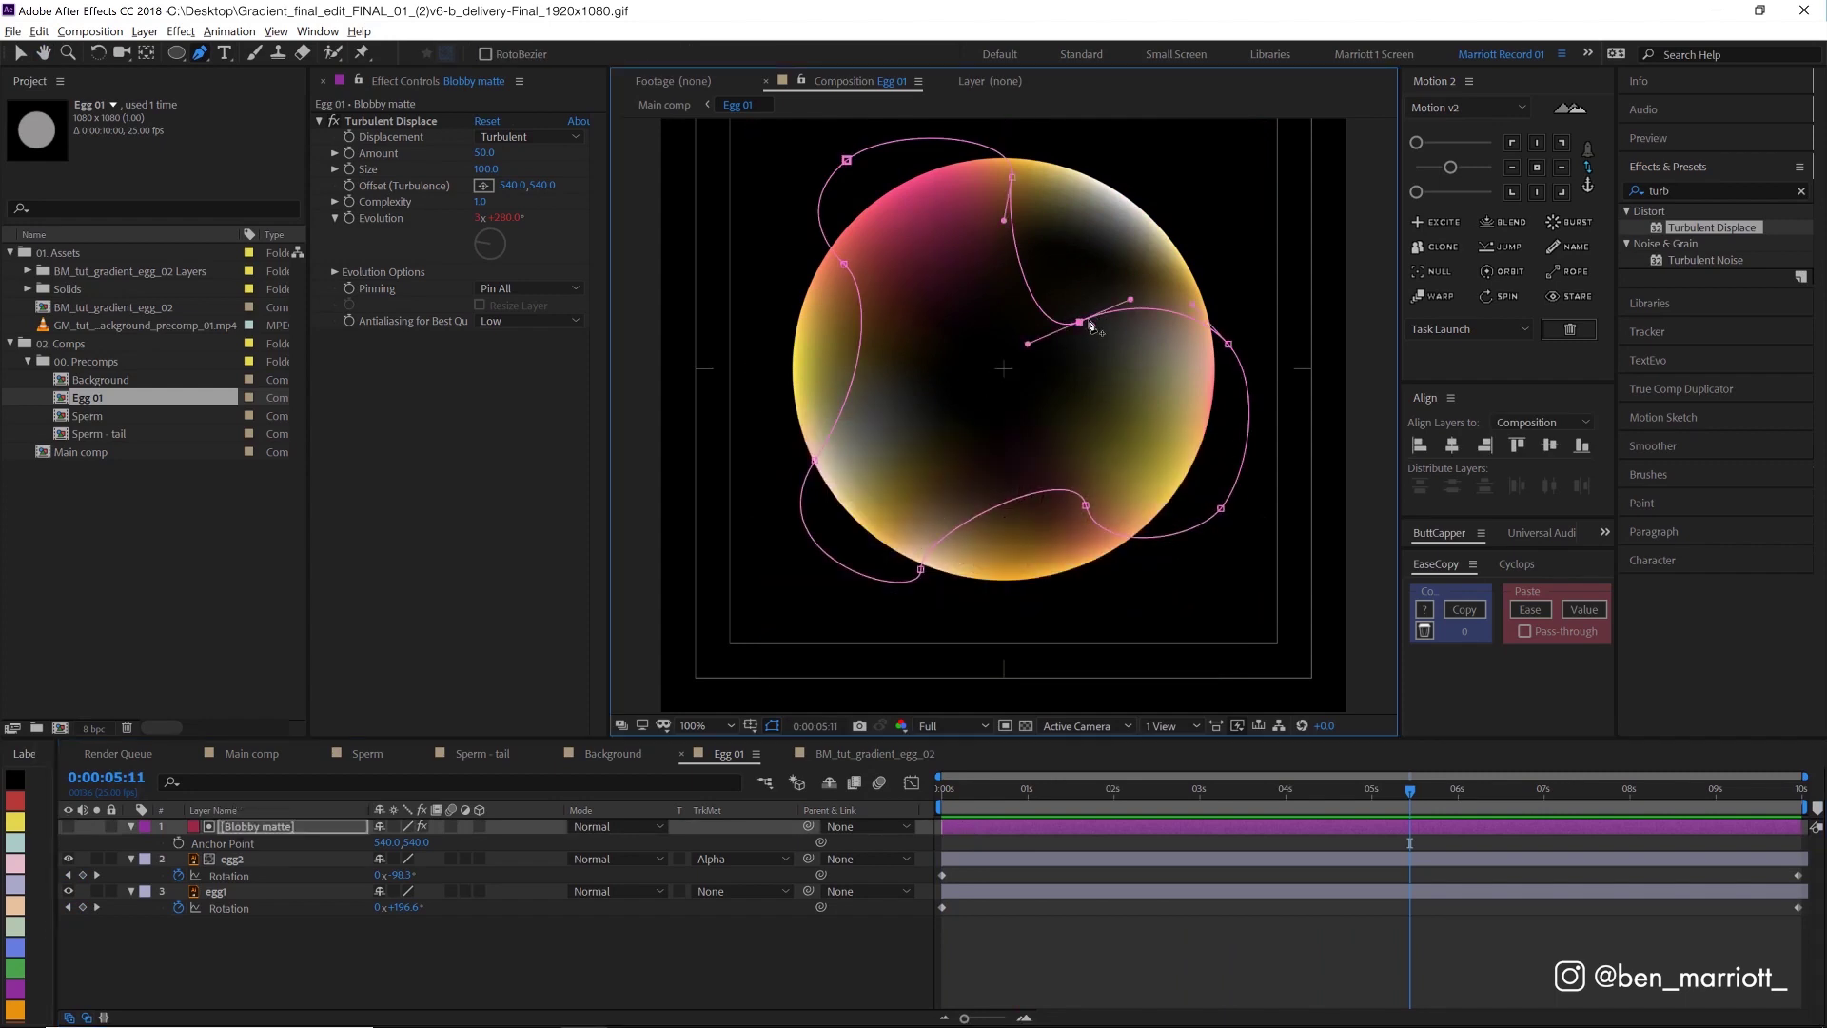
pyautogui.press('space')
pyautogui.press('space')
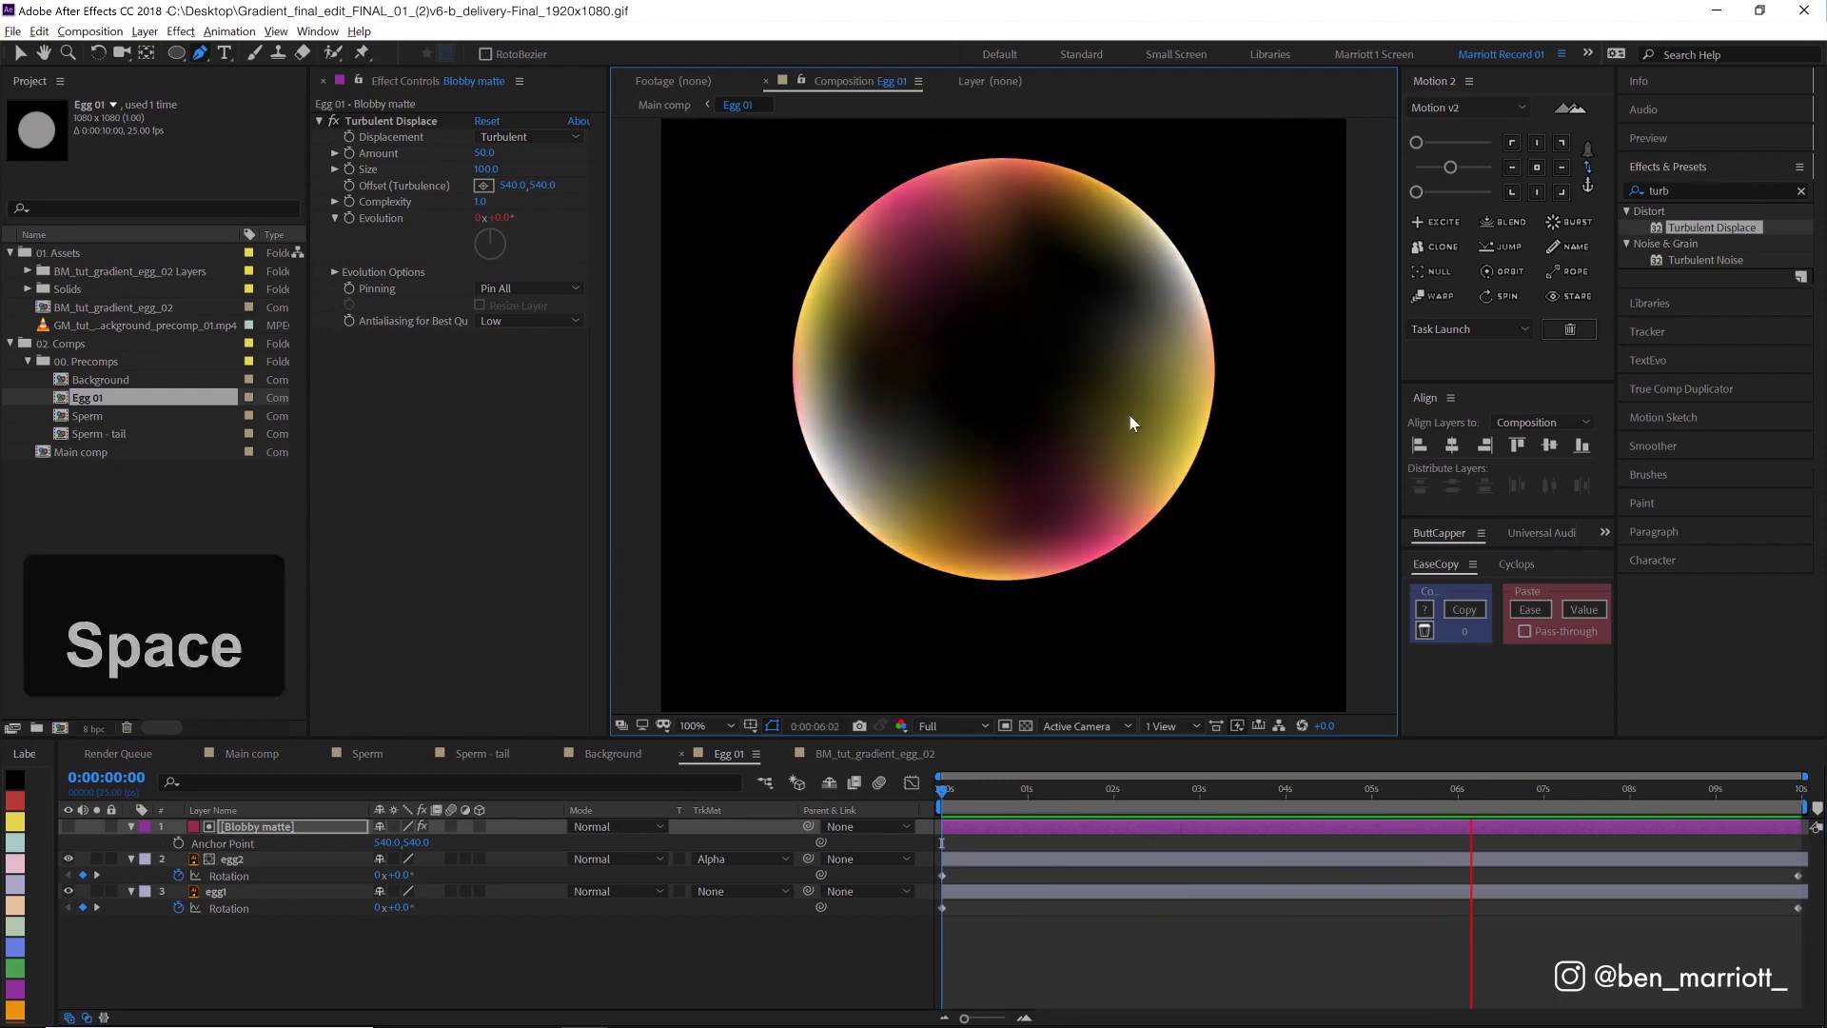
pyautogui.moveTo(1067, 790); pyautogui.dragTo(942, 790)
pyautogui.press('space')
pyautogui.press('space')
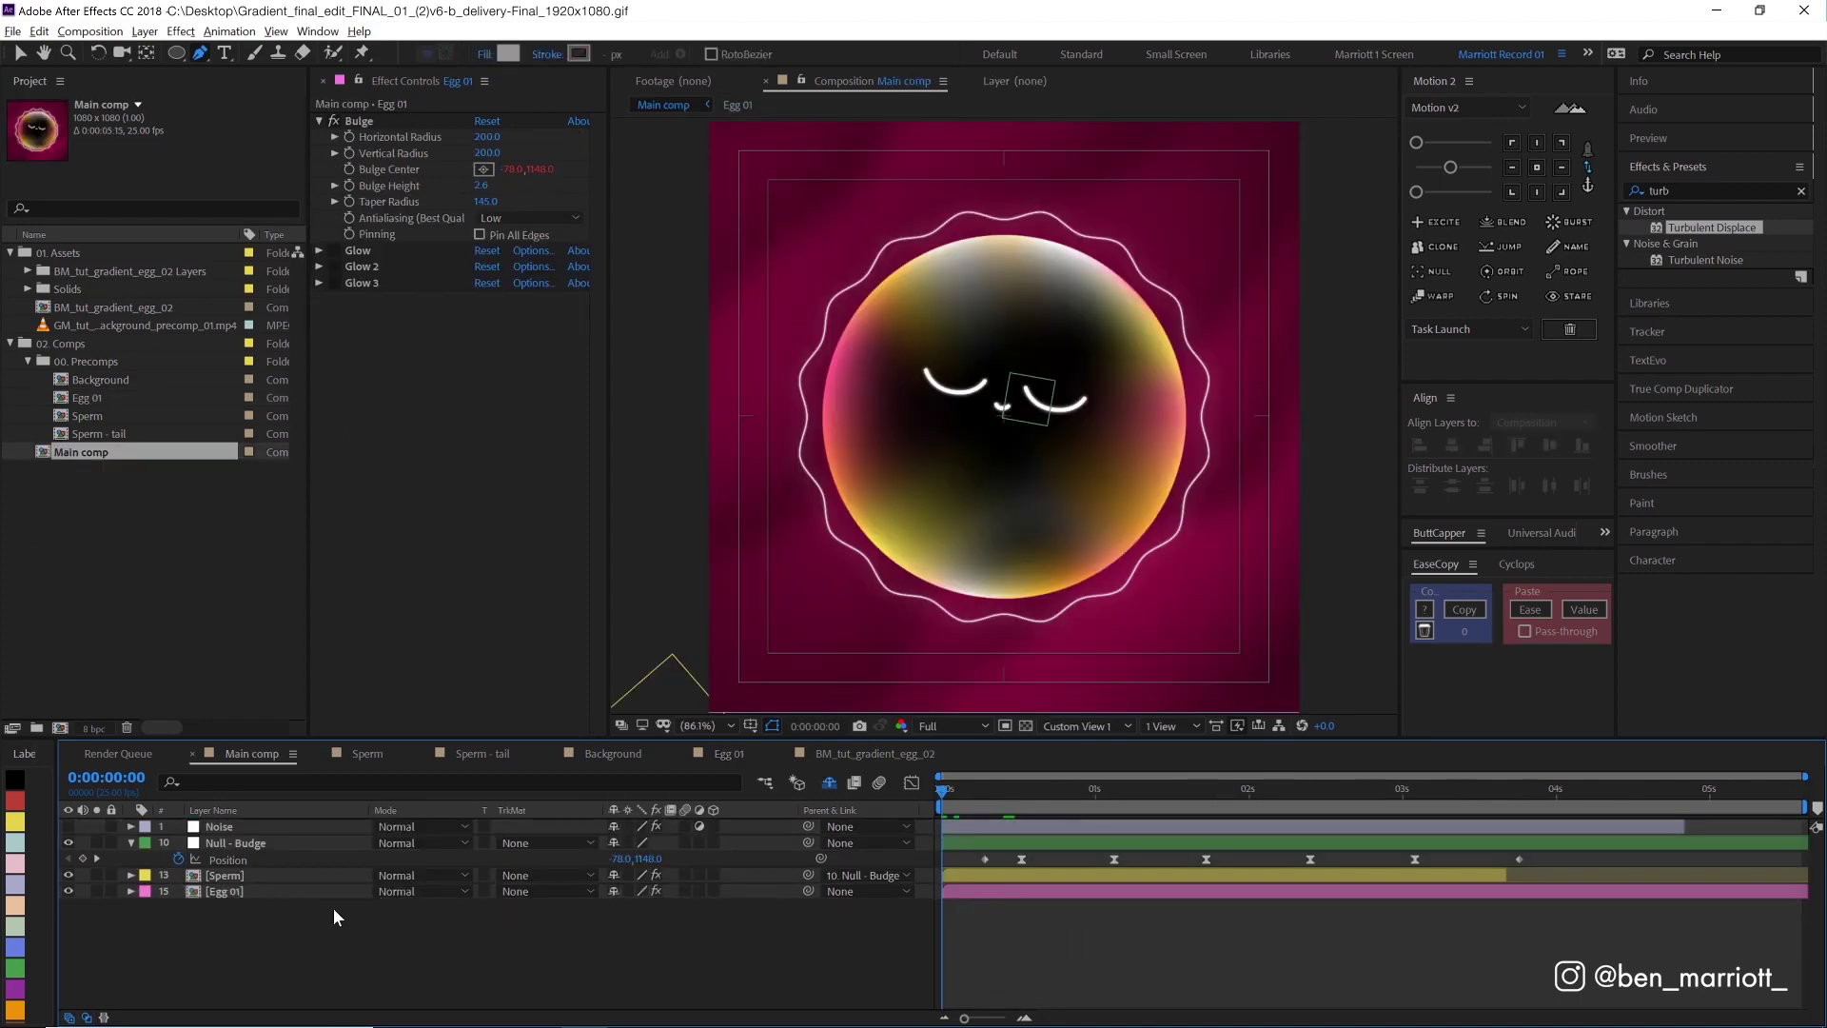
# Step: Switch Egg 01's blend mode to Screen and preview the brighter pink egg
pyautogui.click(224, 895)
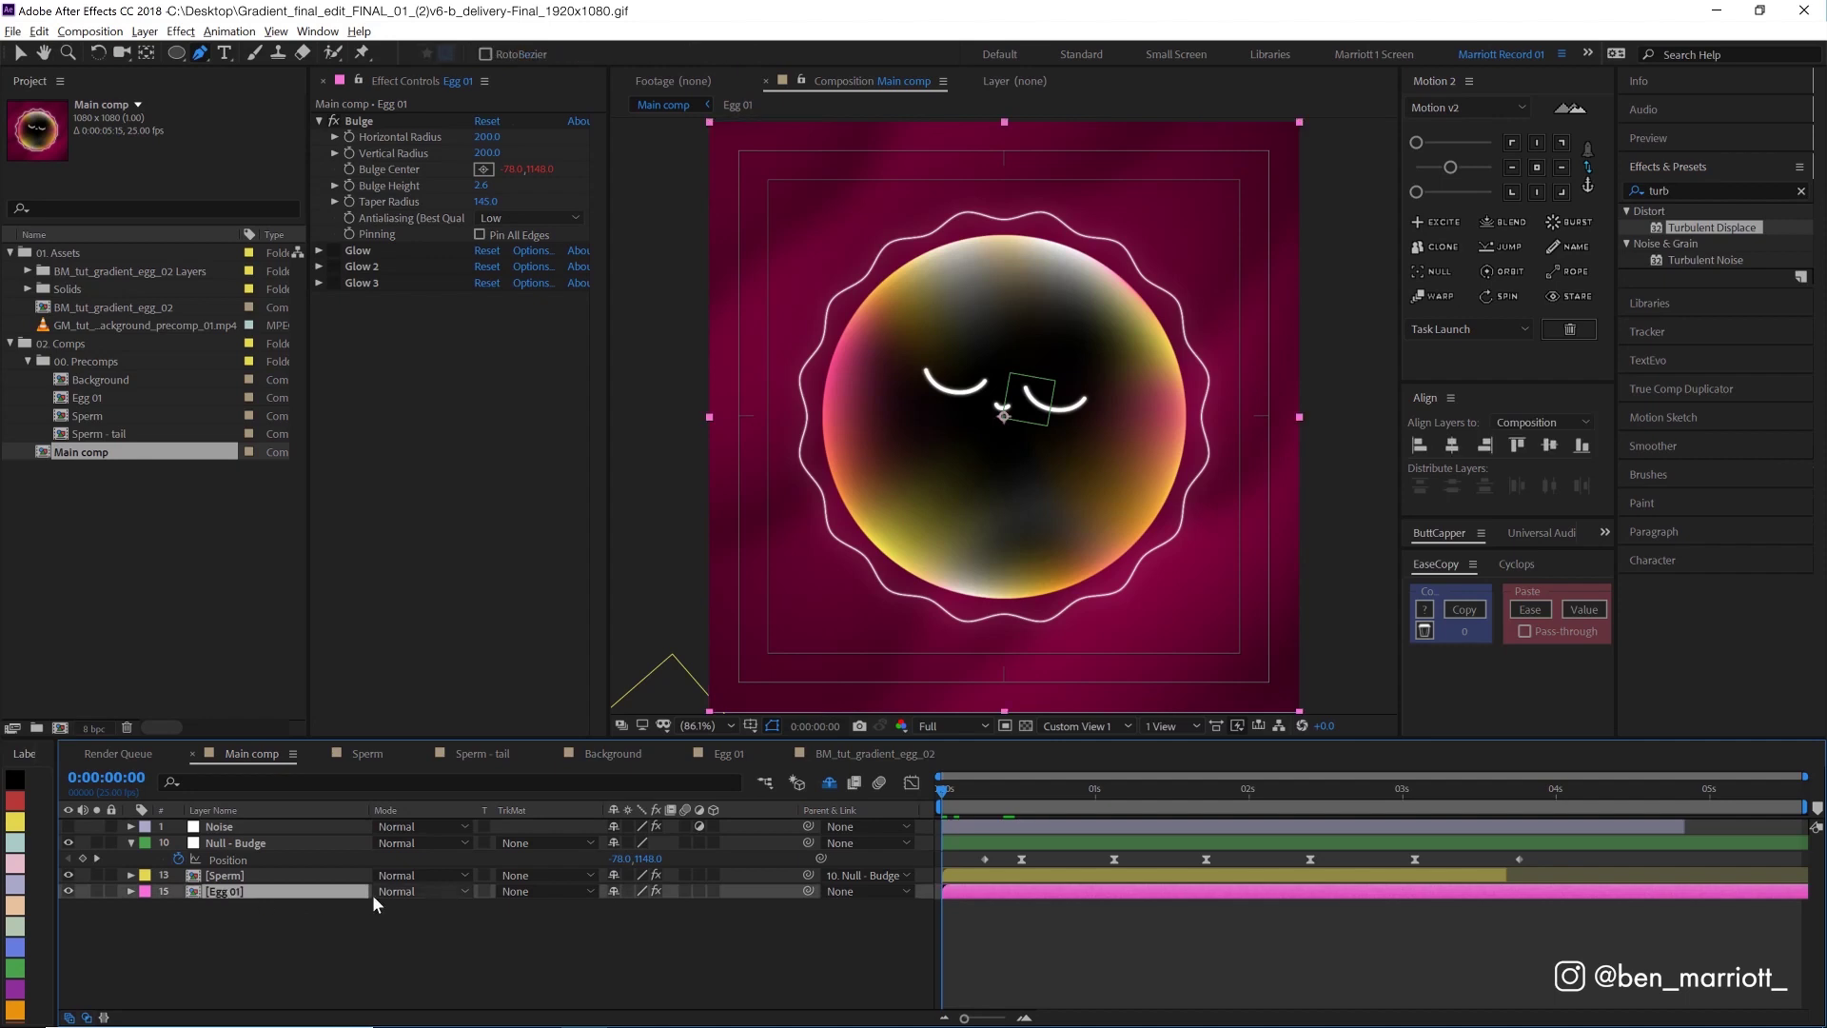
pyautogui.click(439, 892)
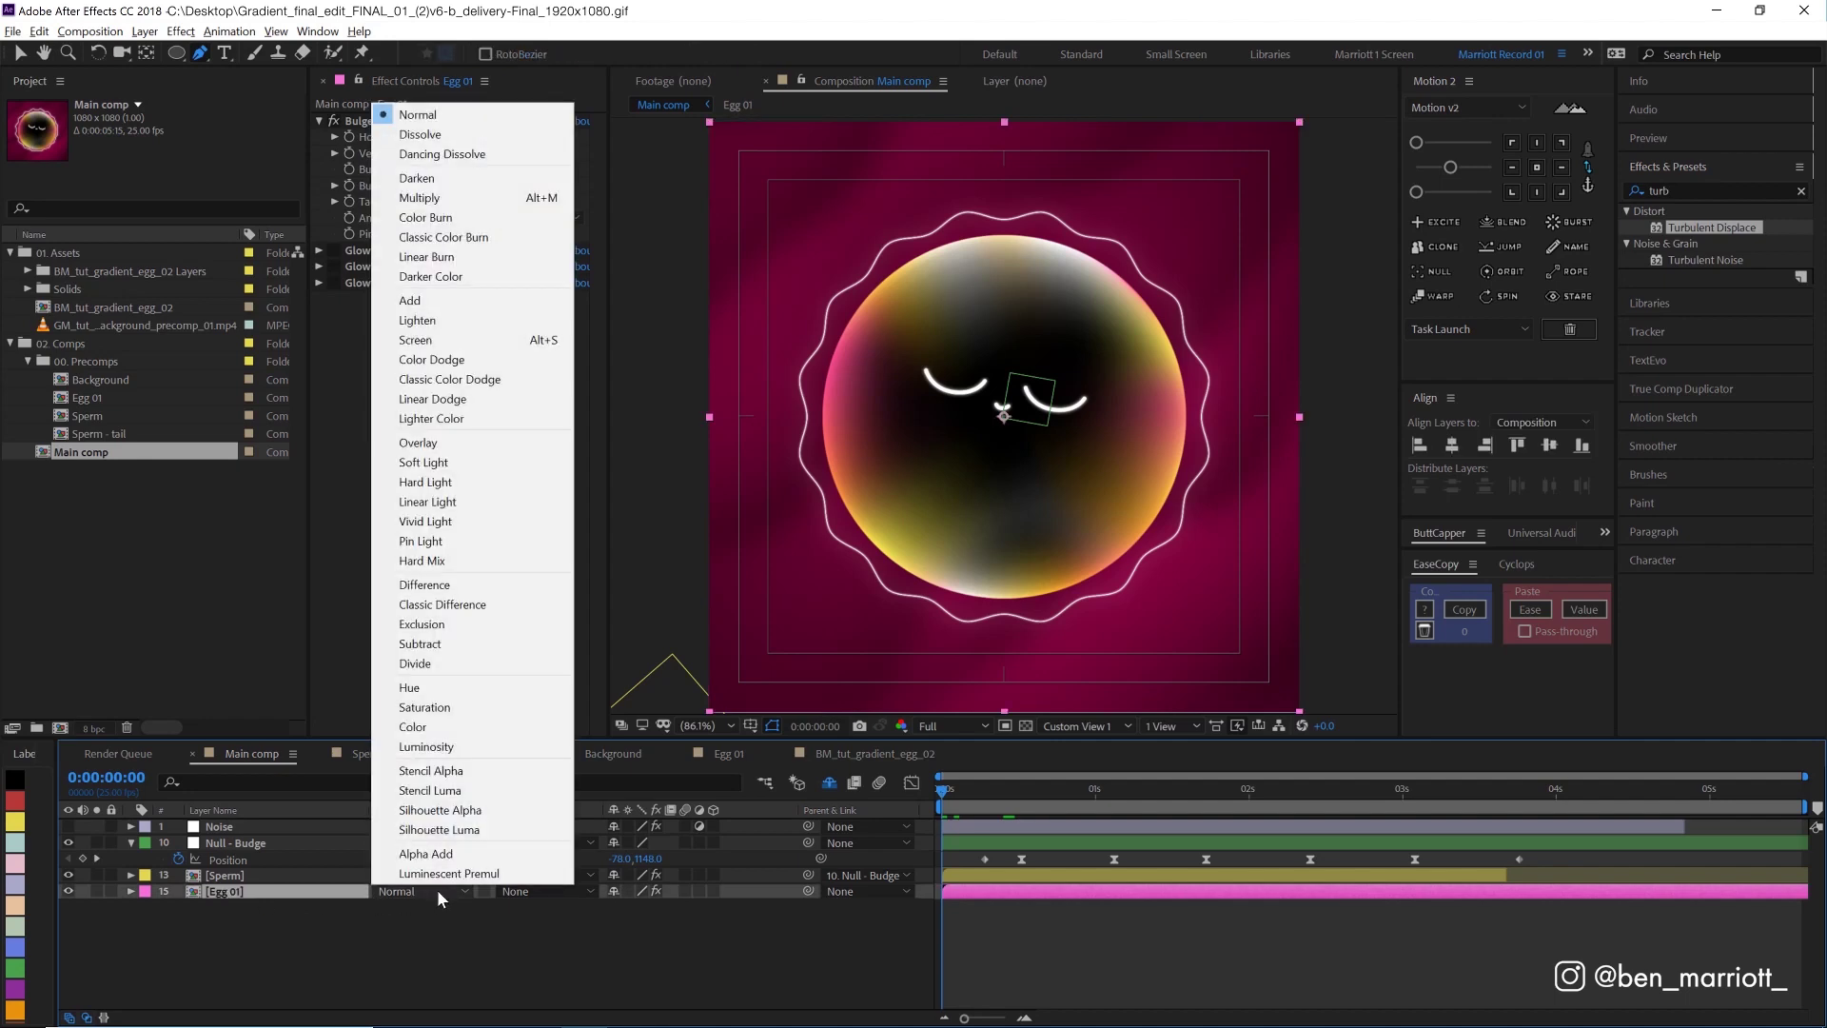
pyautogui.click(429, 341)
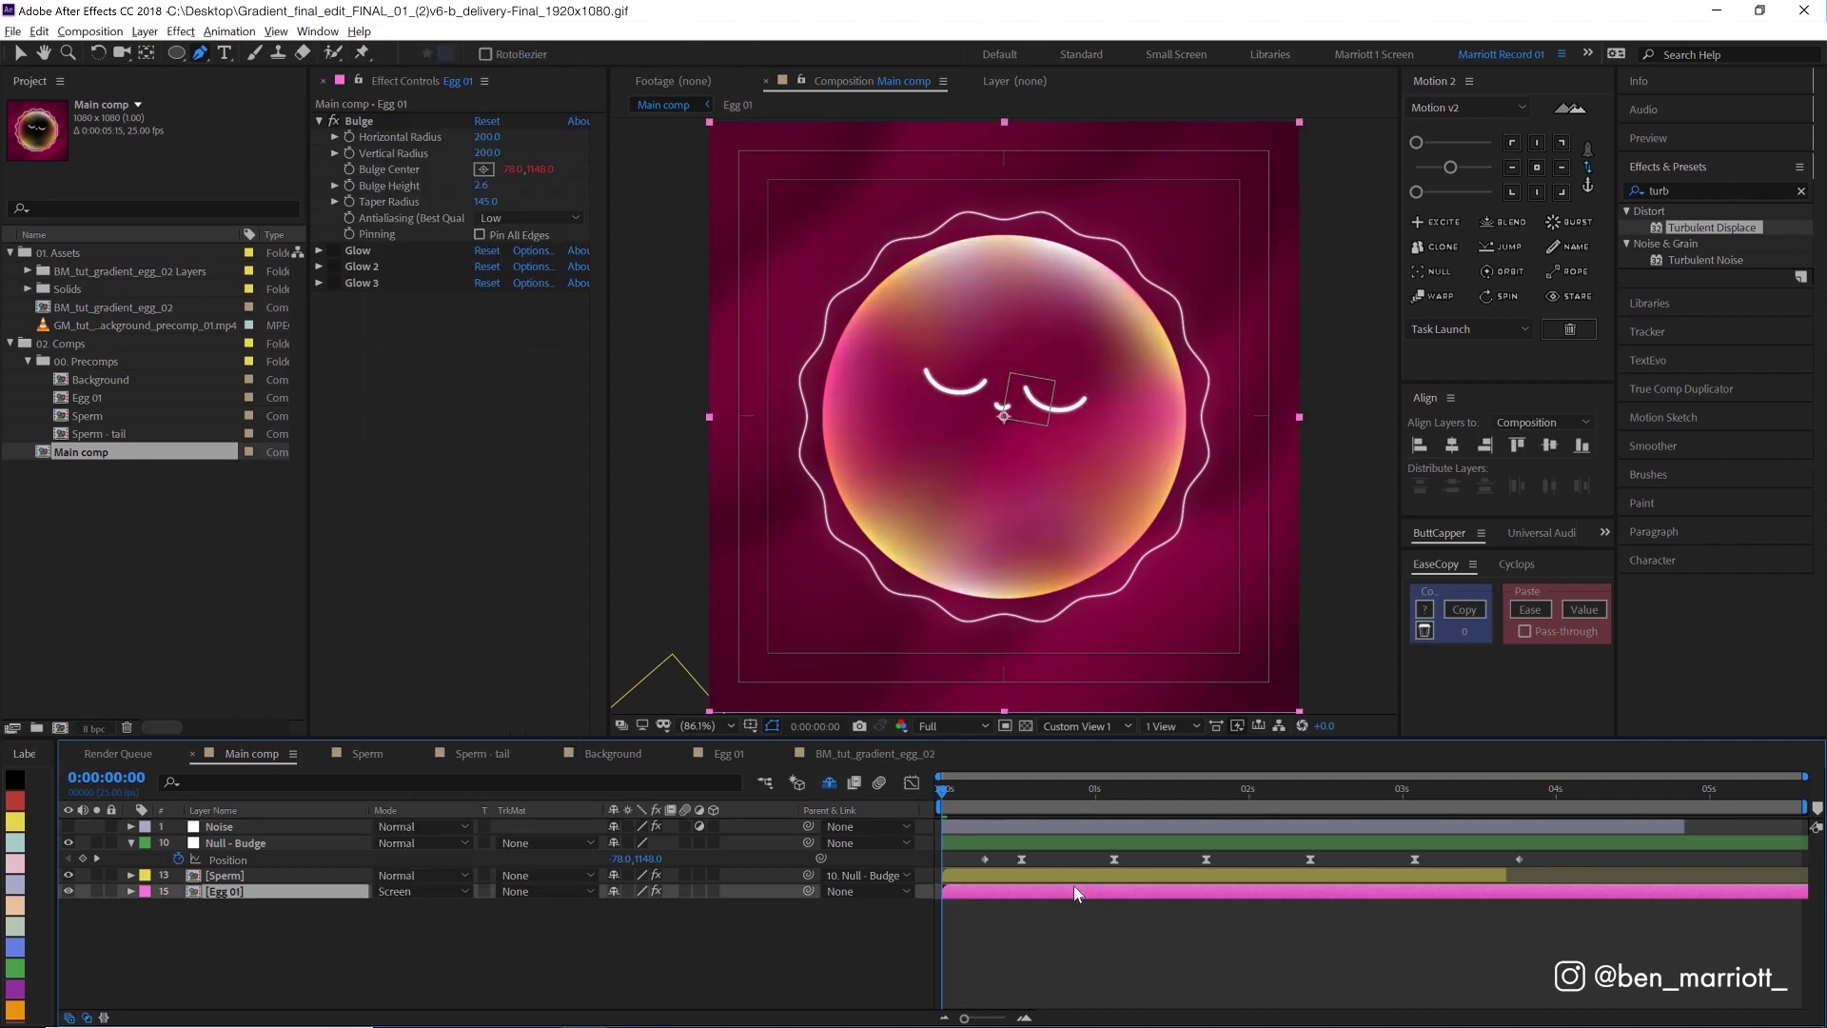
pyautogui.press('space')
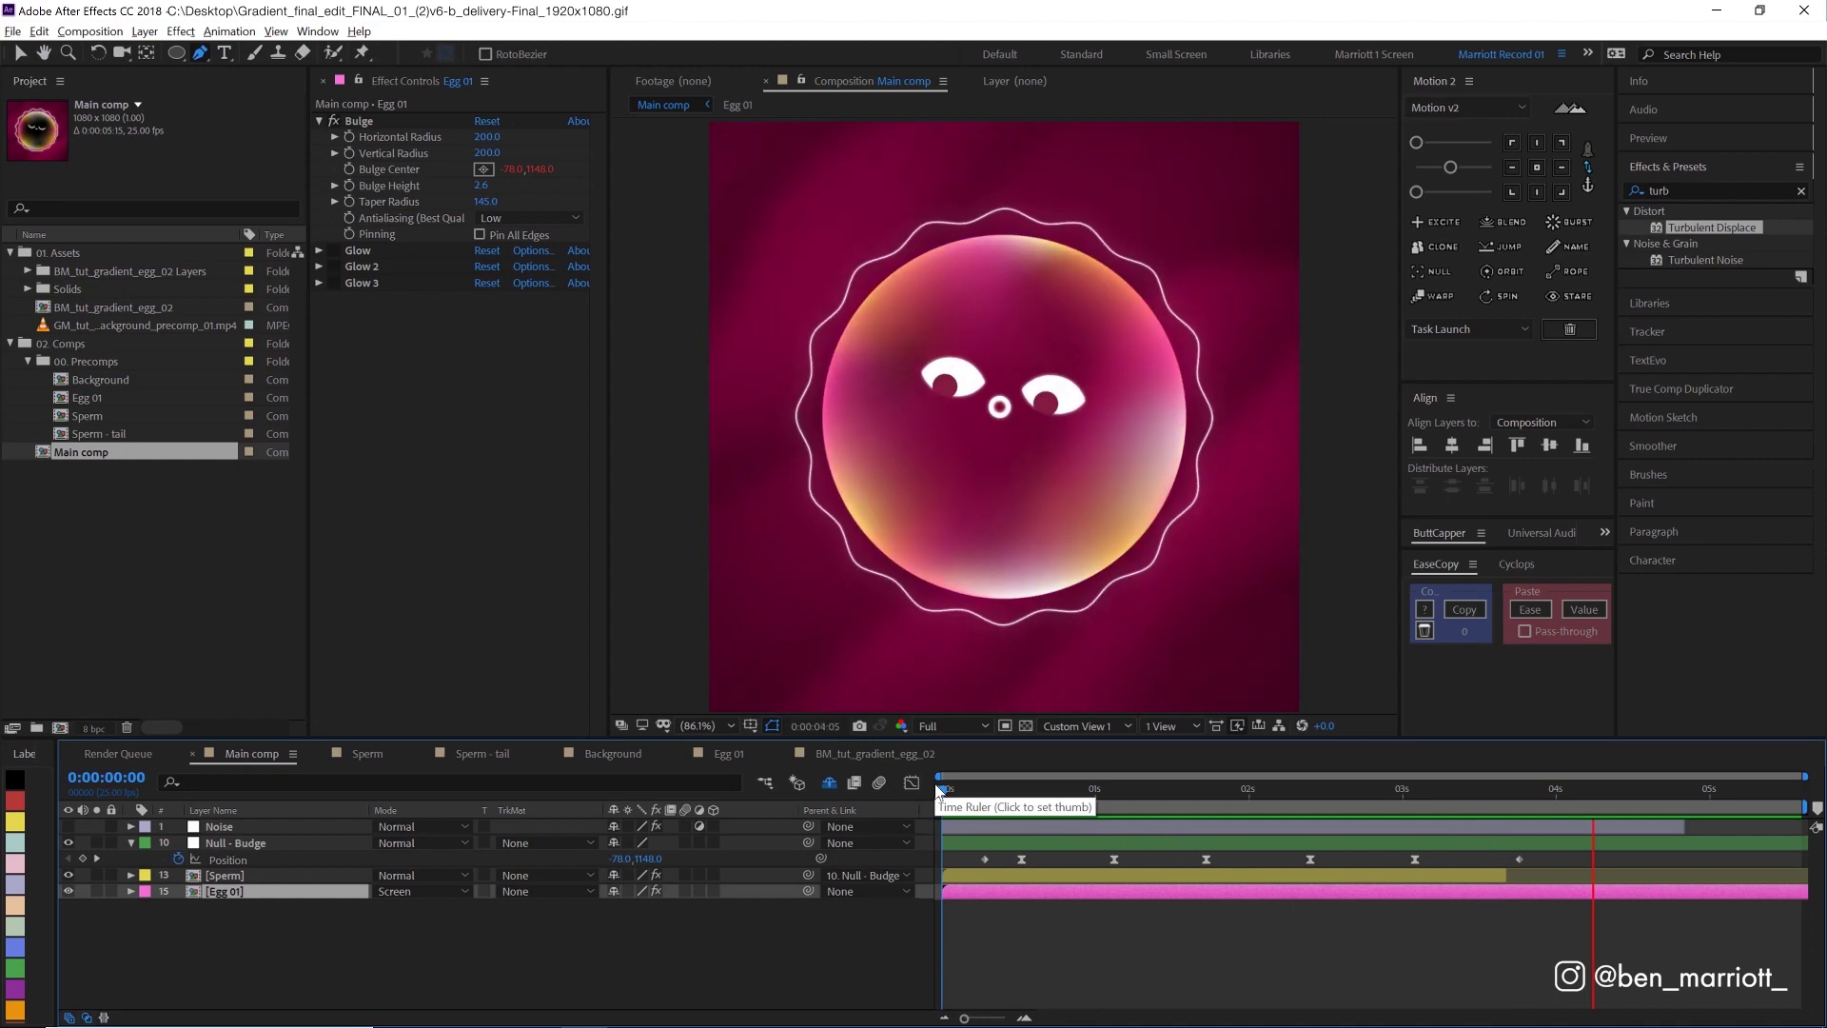
pyautogui.press('space')
pyautogui.click(1032, 916)
pyautogui.click(978, 892)
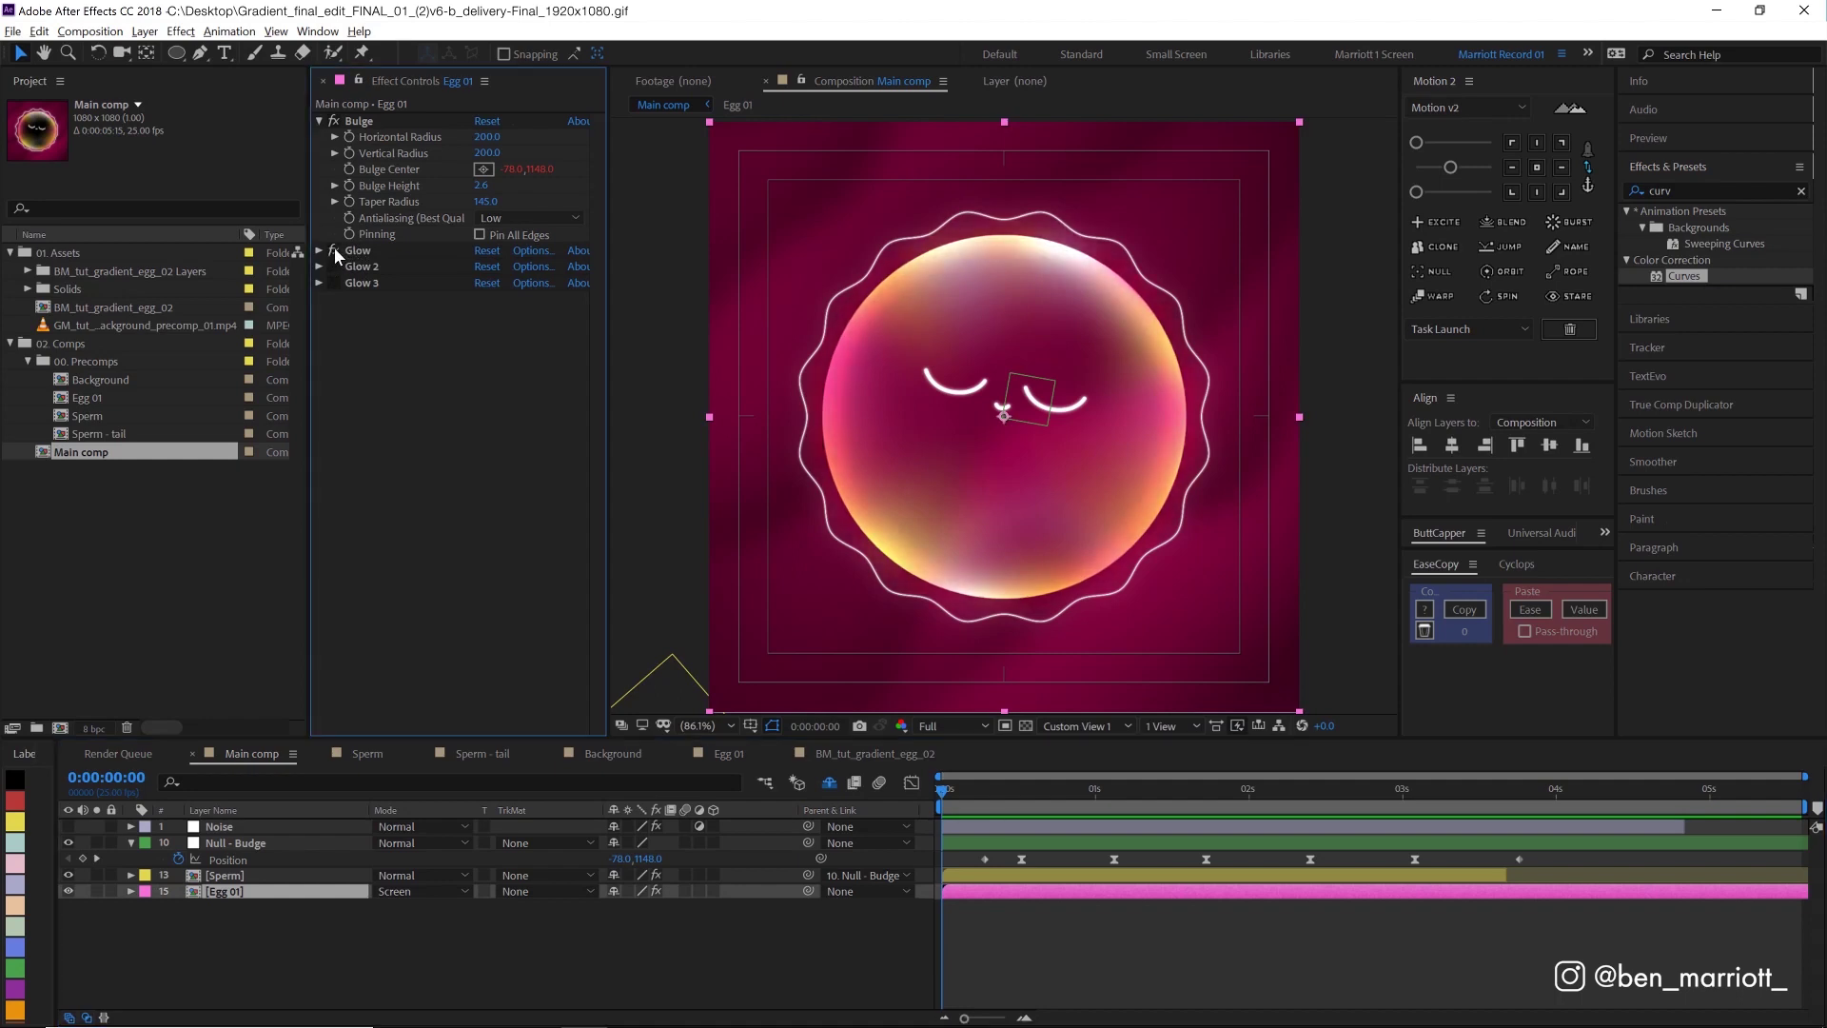
# Step: Apply Curves to Egg 01 and move it above Bulge, to the top of the stack
pyautogui.click(361, 253)
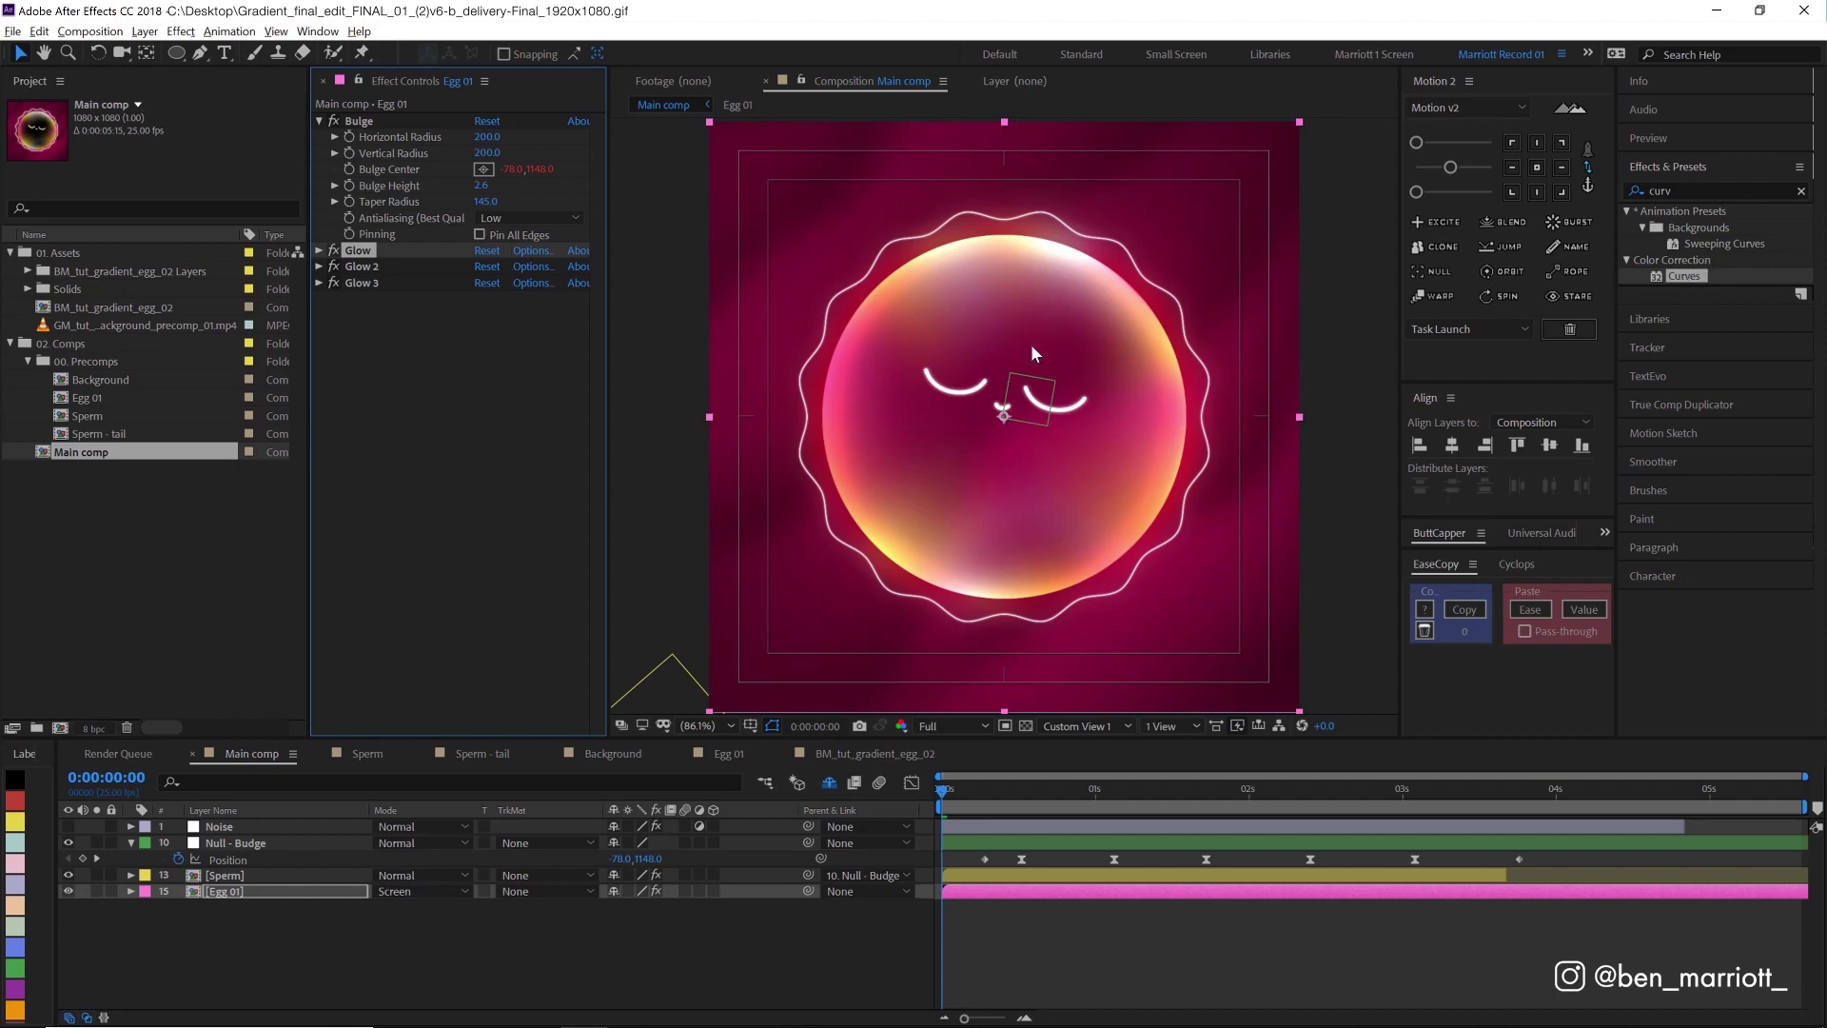
pyautogui.doubleClick(1685, 274)
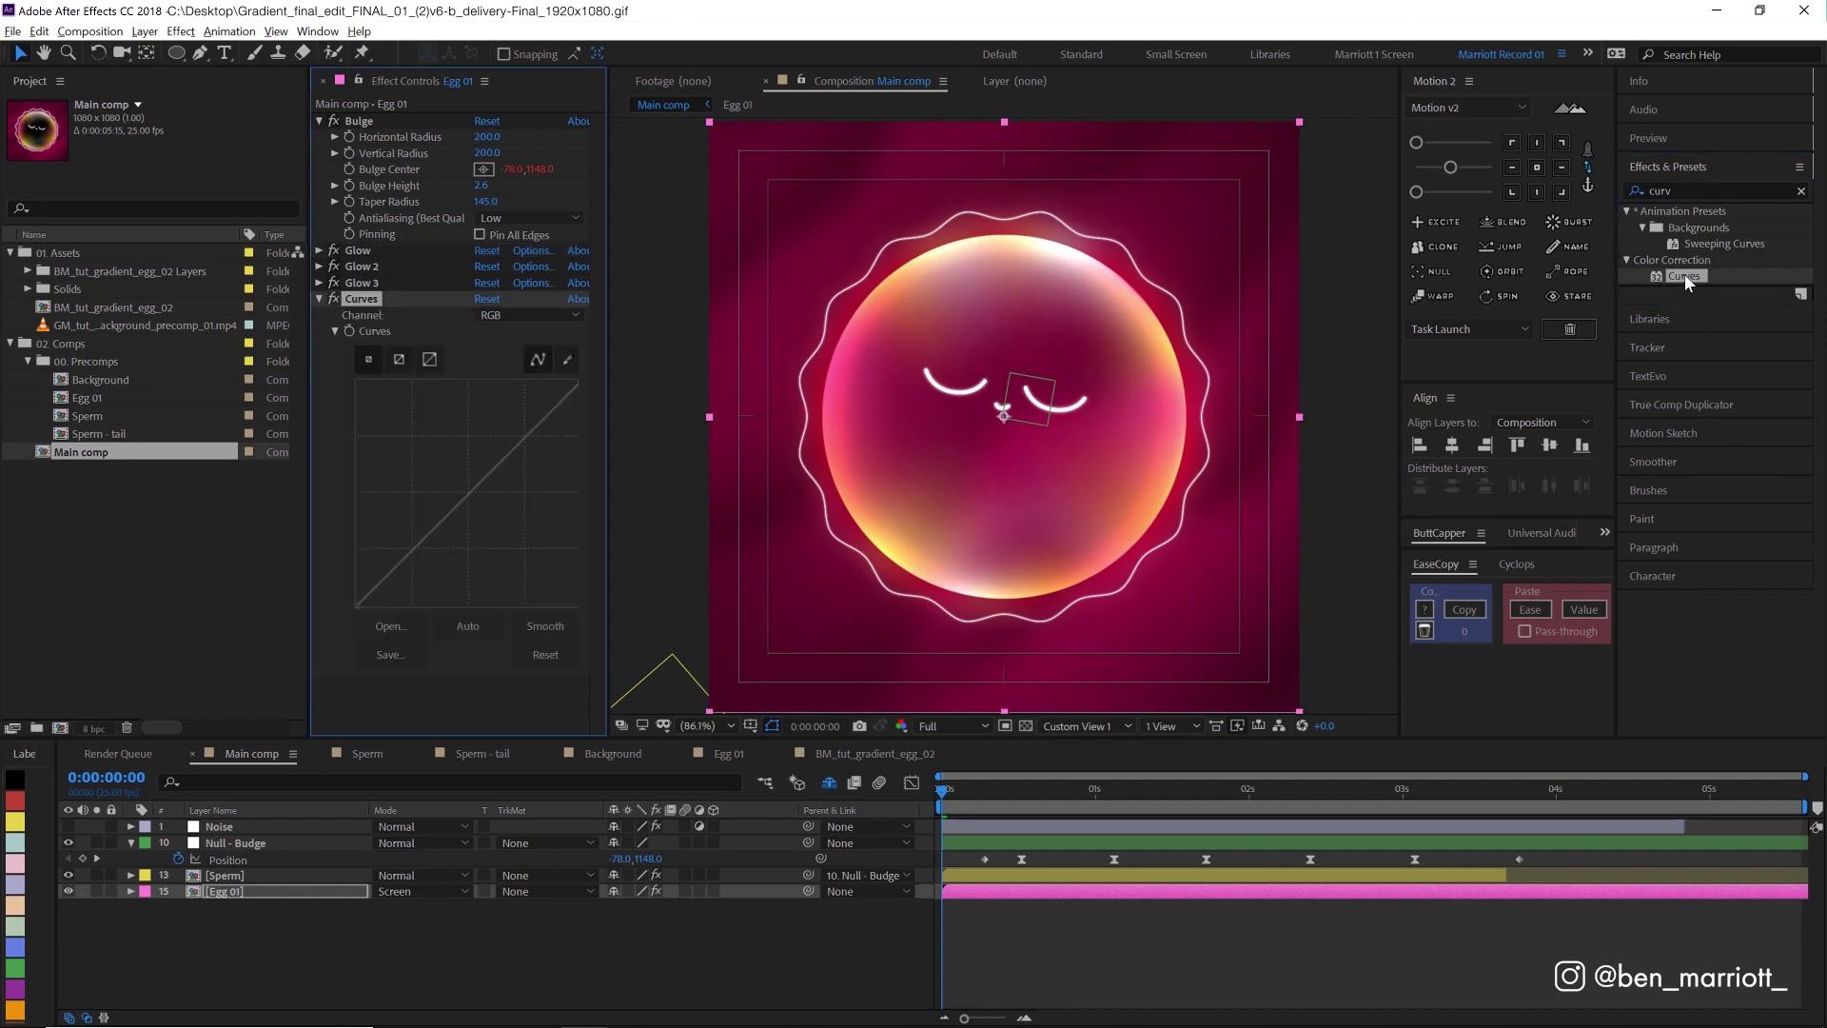
pyautogui.moveTo(360, 298); pyautogui.dragTo(364, 123)
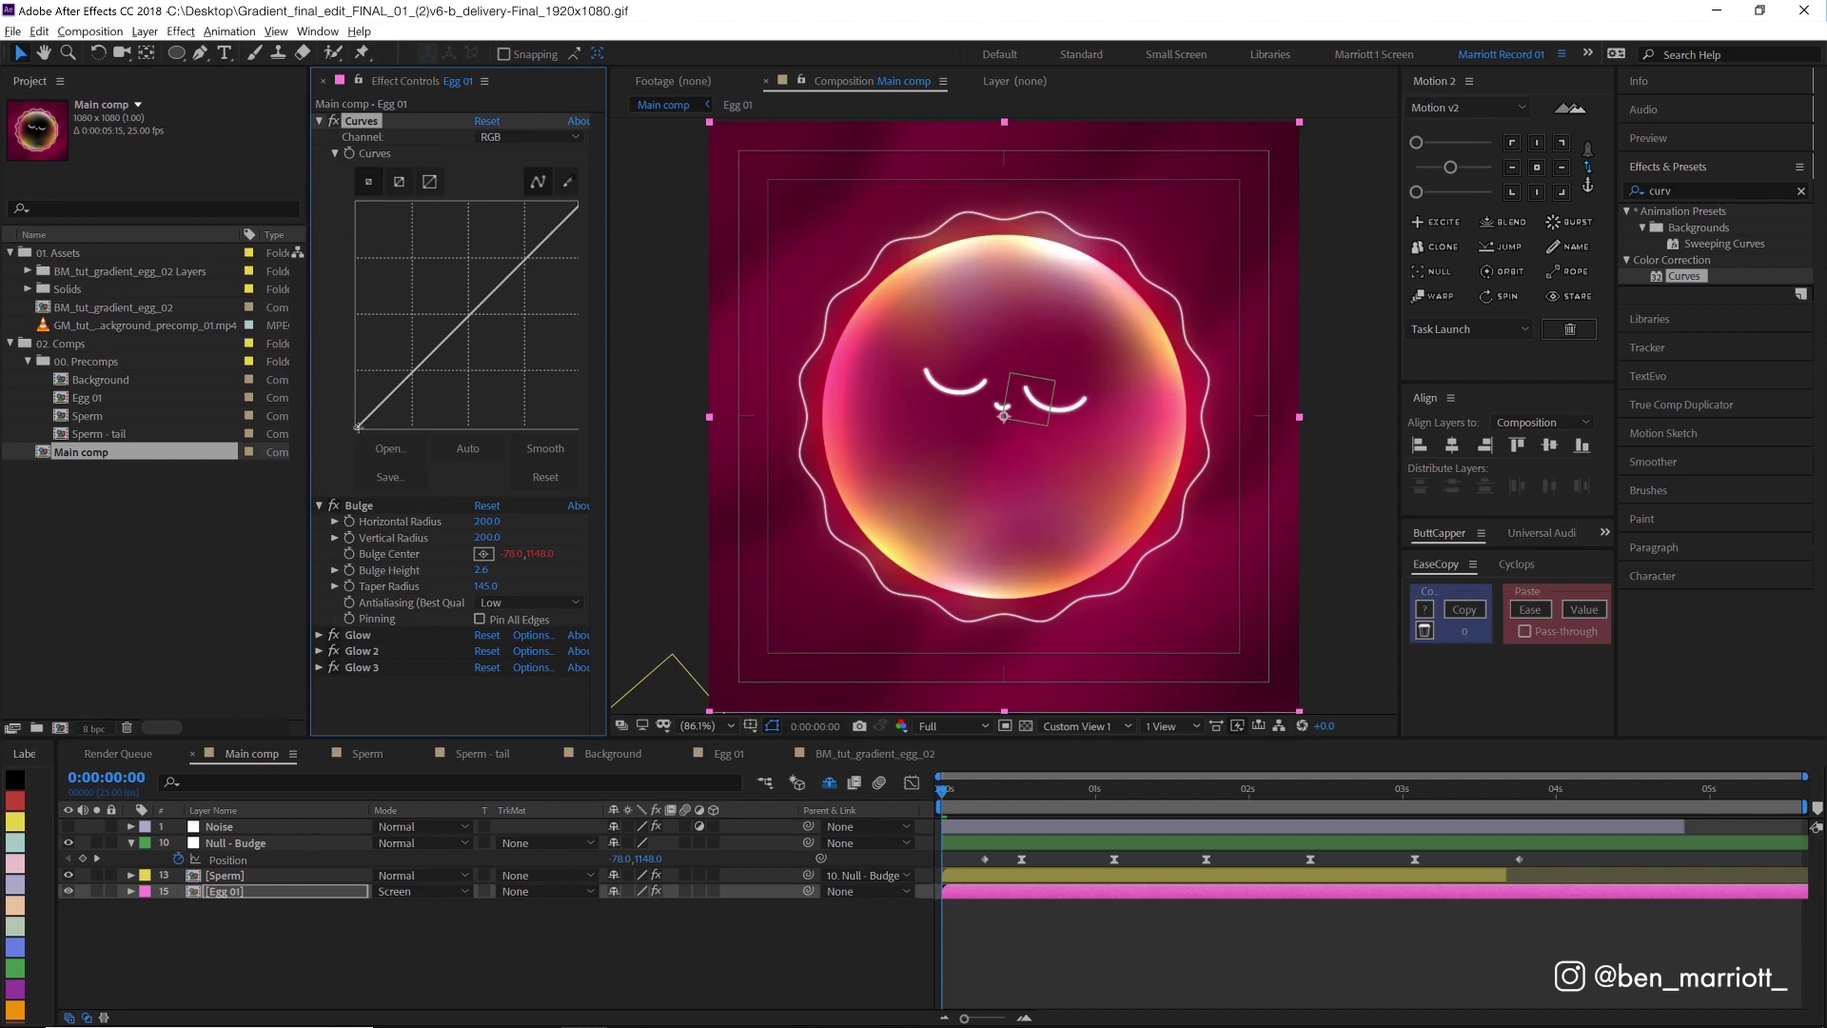
# Step: Try curve adjustments, undo back to a nearly straight curve, and preview
pyautogui.moveTo(358, 427)
pyautogui.mouseDown()
pyautogui.moveTo(391, 427)
pyautogui.moveTo(359, 427)
pyautogui.mouseUp()
pyautogui.moveTo(467, 317); pyautogui.dragTo(467, 343)
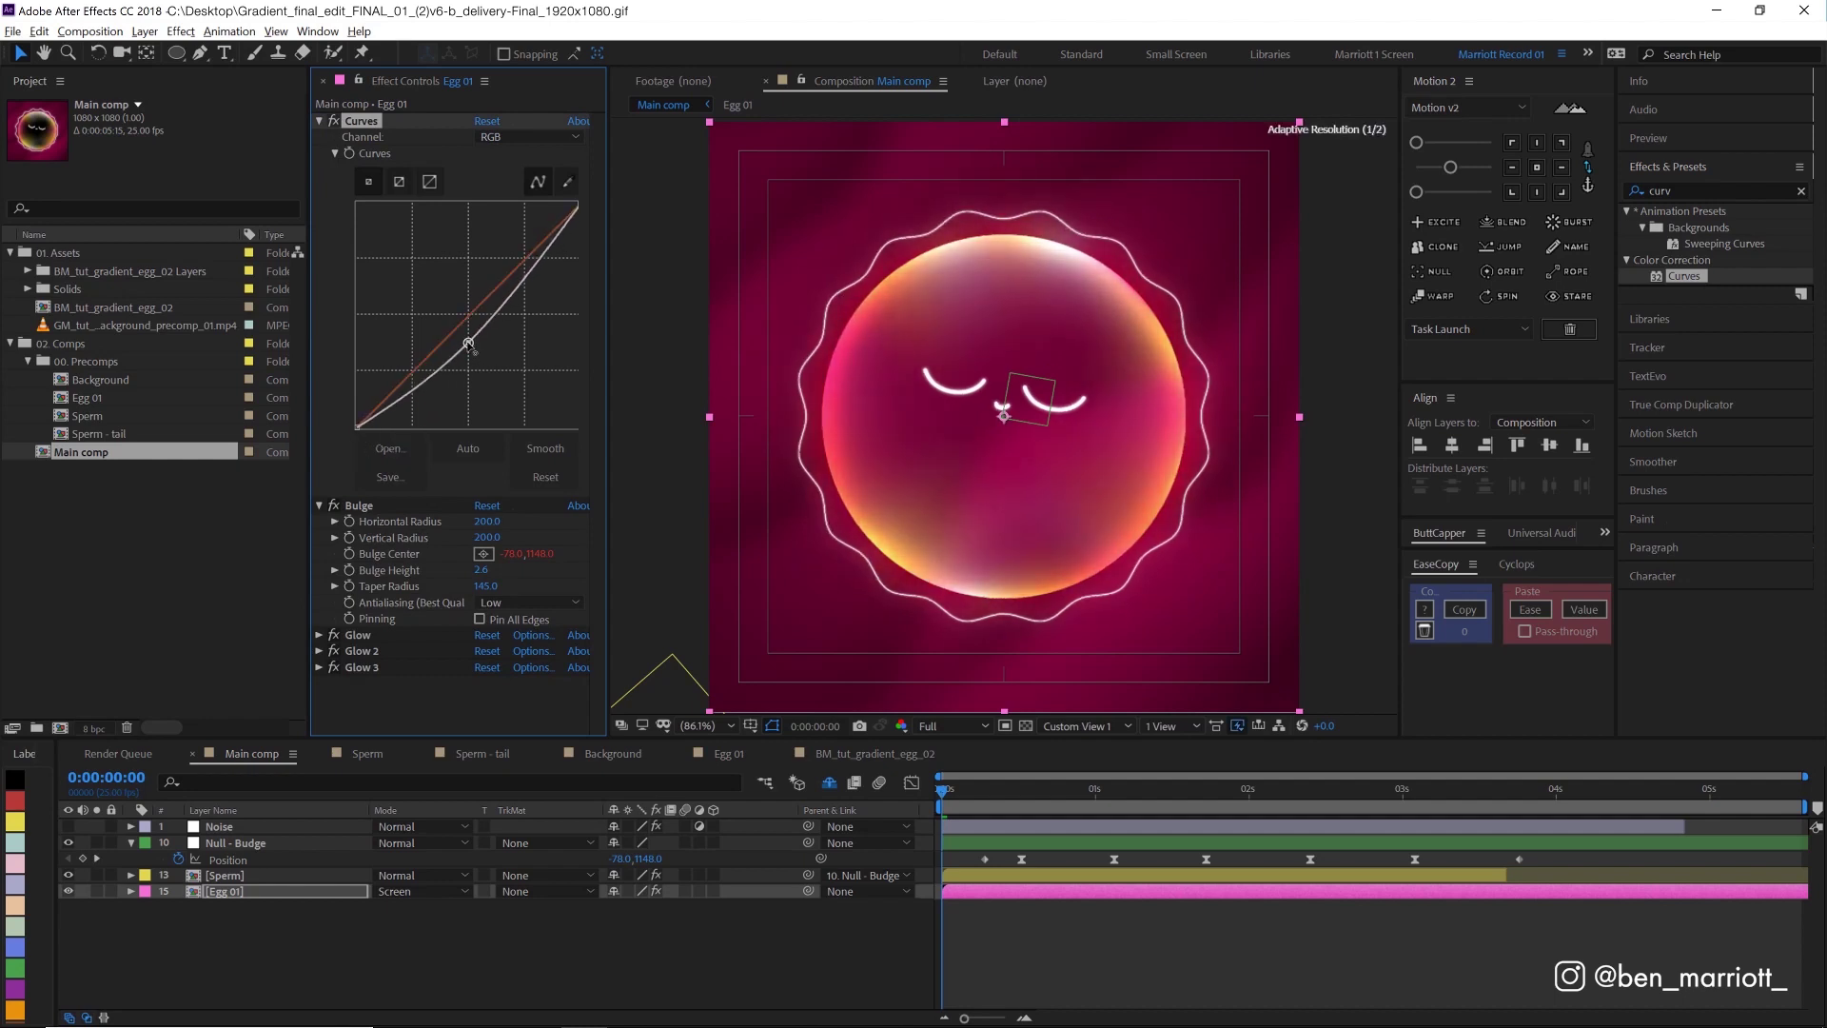
pyautogui.click(335, 126)
pyautogui.click(335, 126)
pyautogui.hotkey('ctrl', 'z')
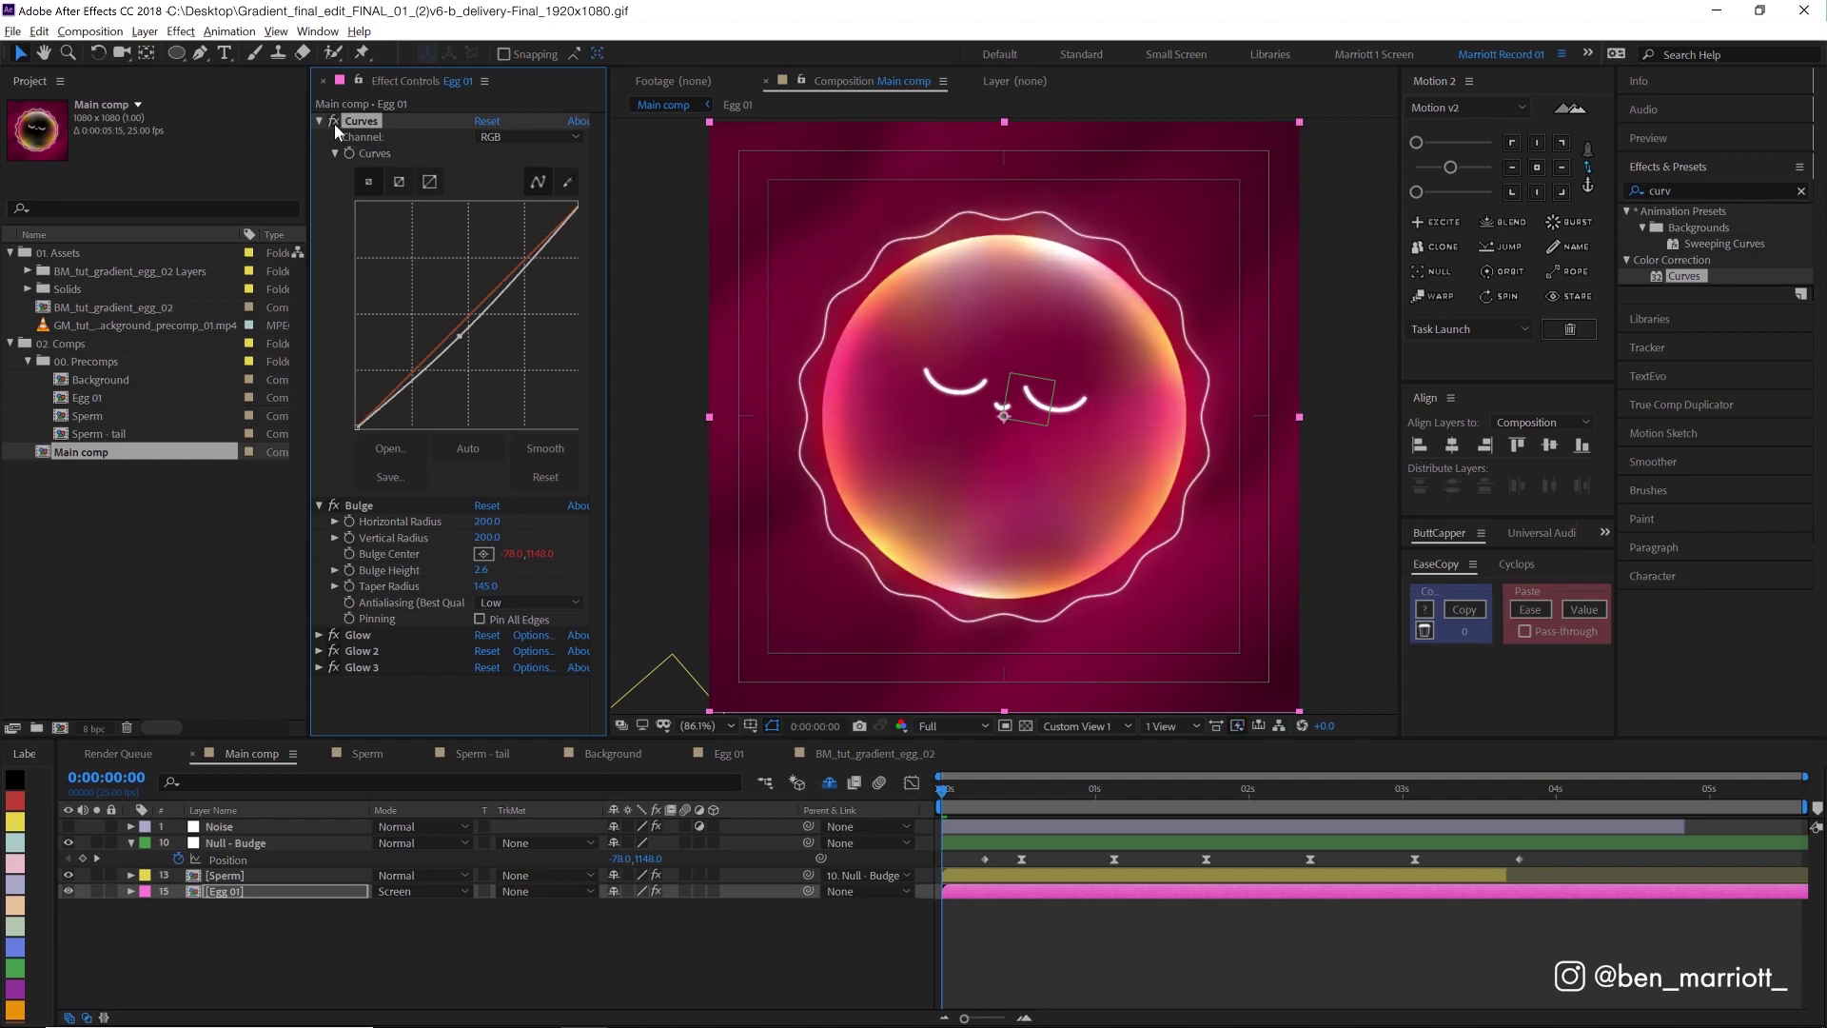
pyautogui.press('space')
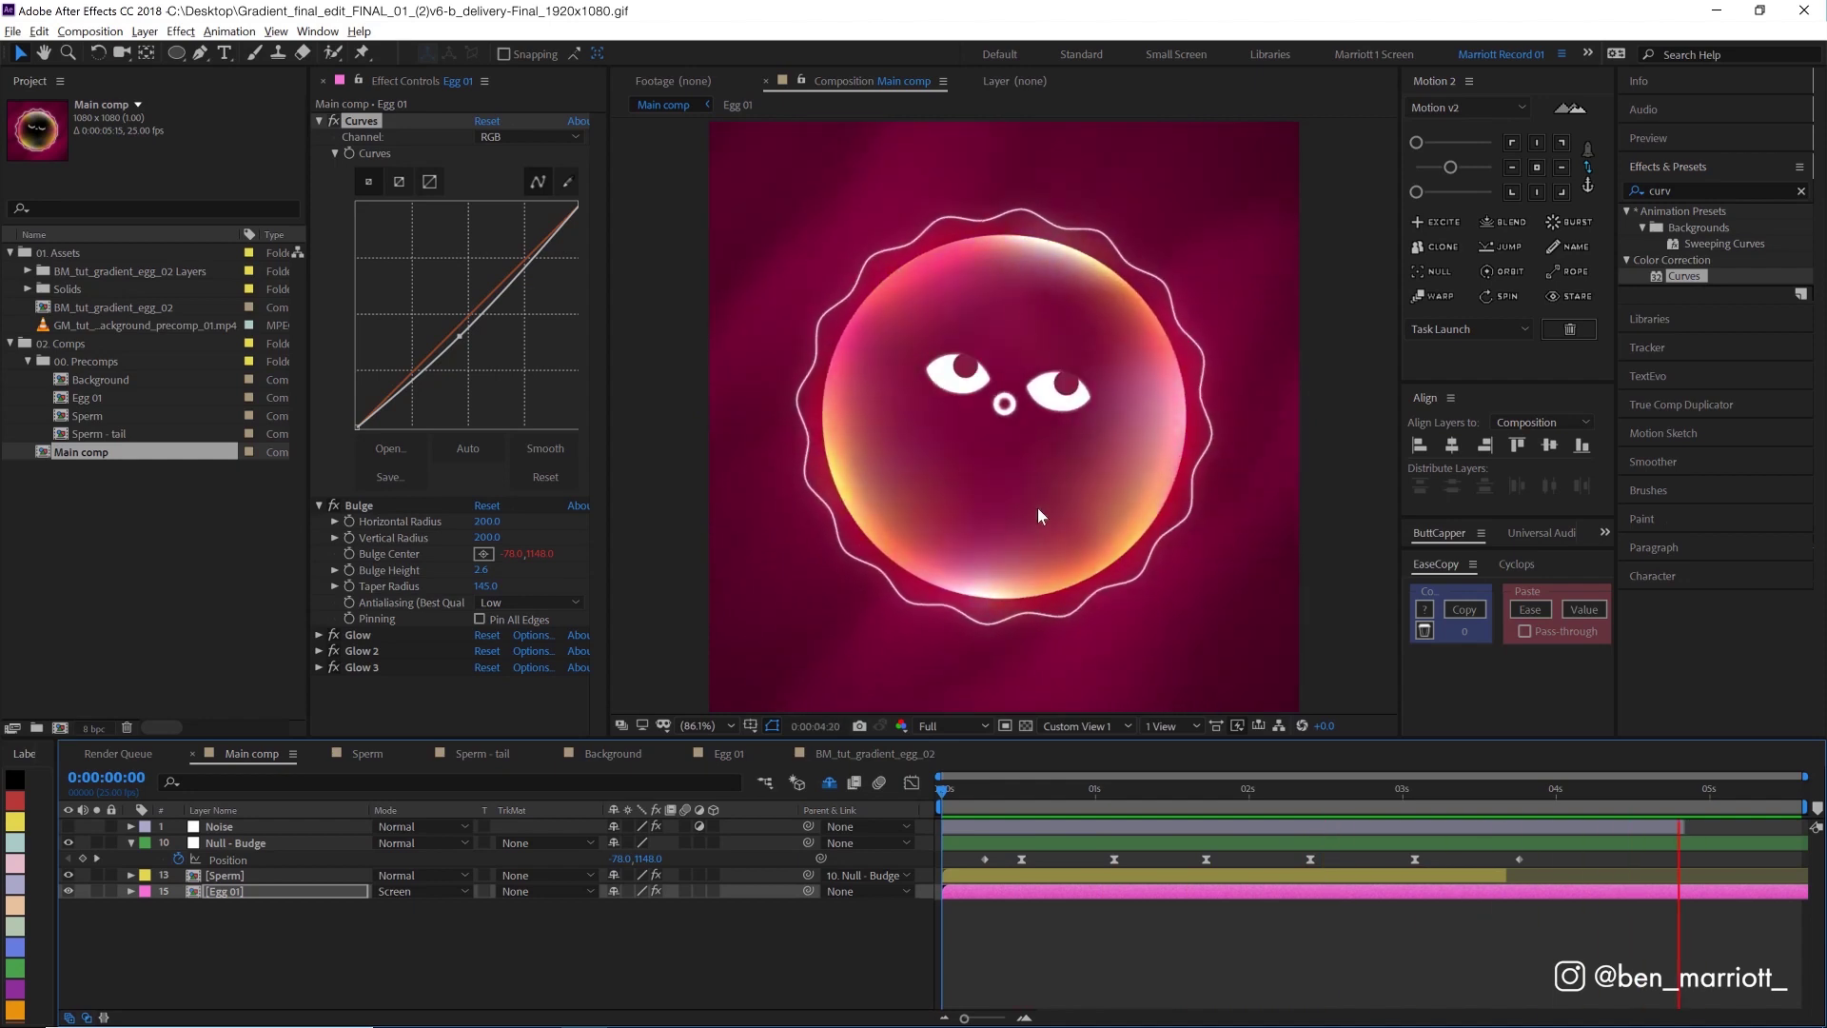
# Step: Add a marker on Egg 01 at one second and duplicate the layer
pyautogui.press('space')
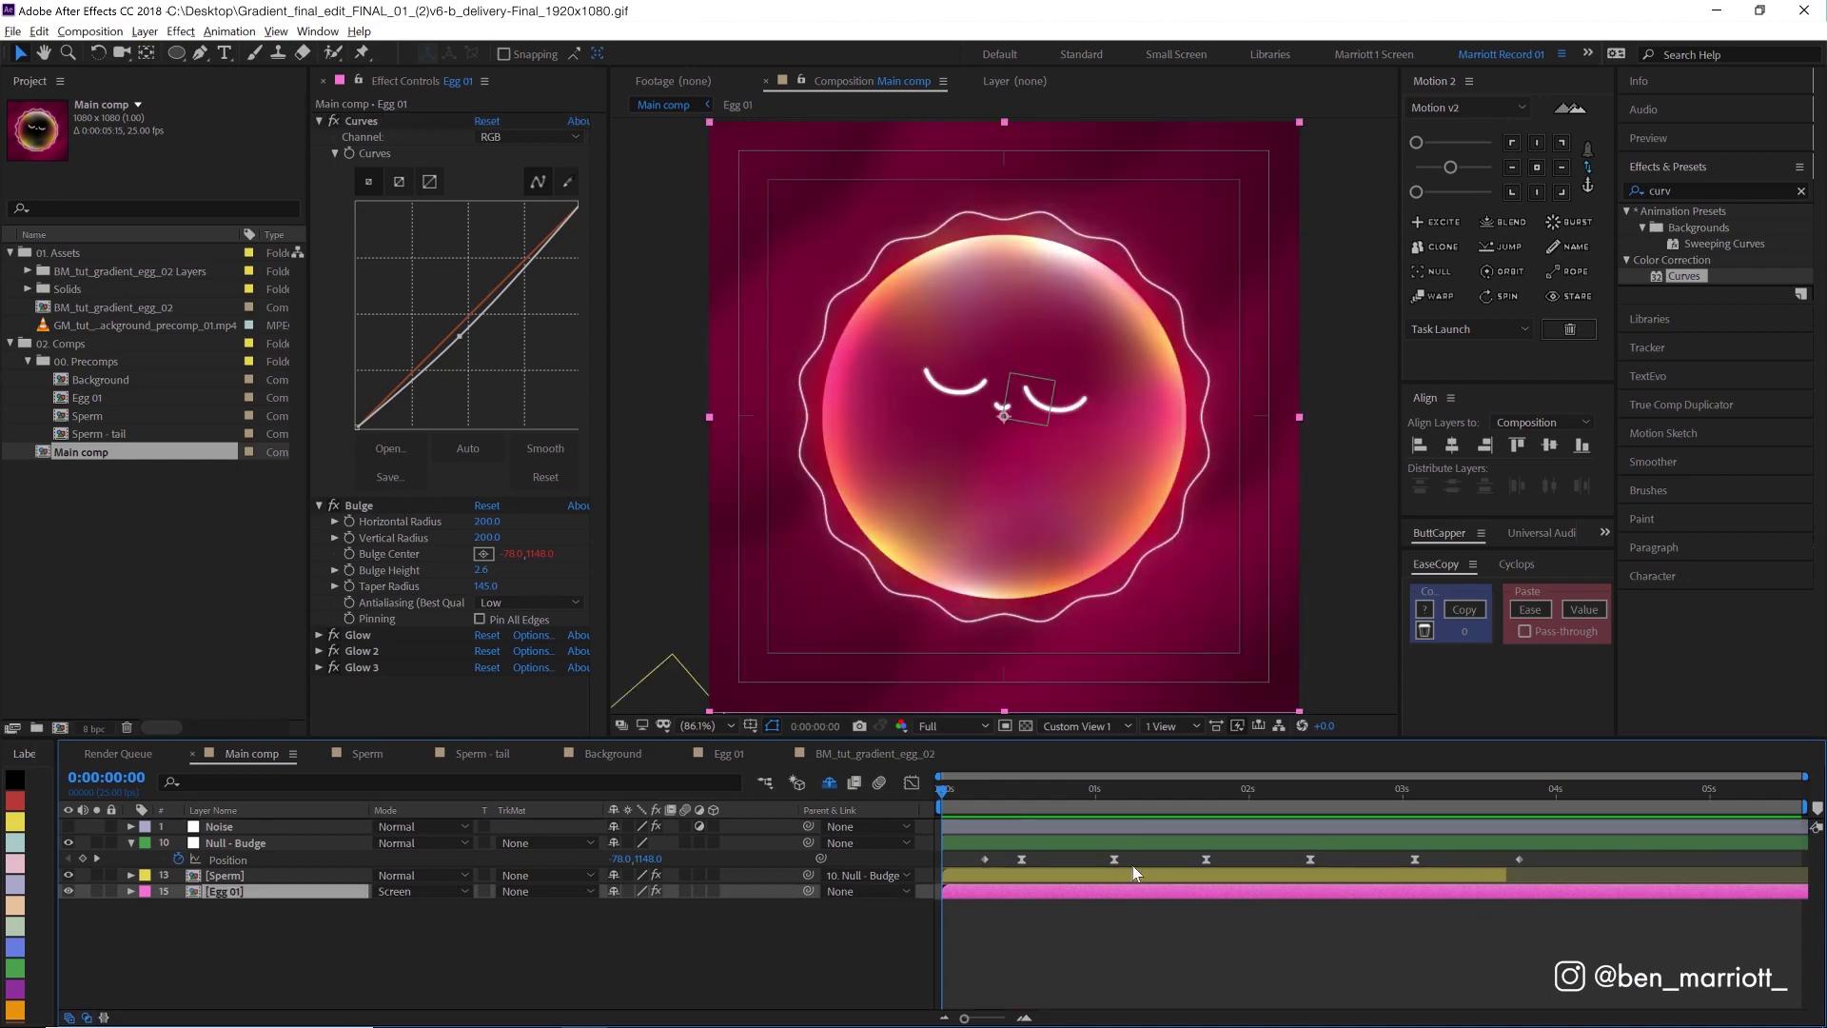
pyautogui.click(1093, 790)
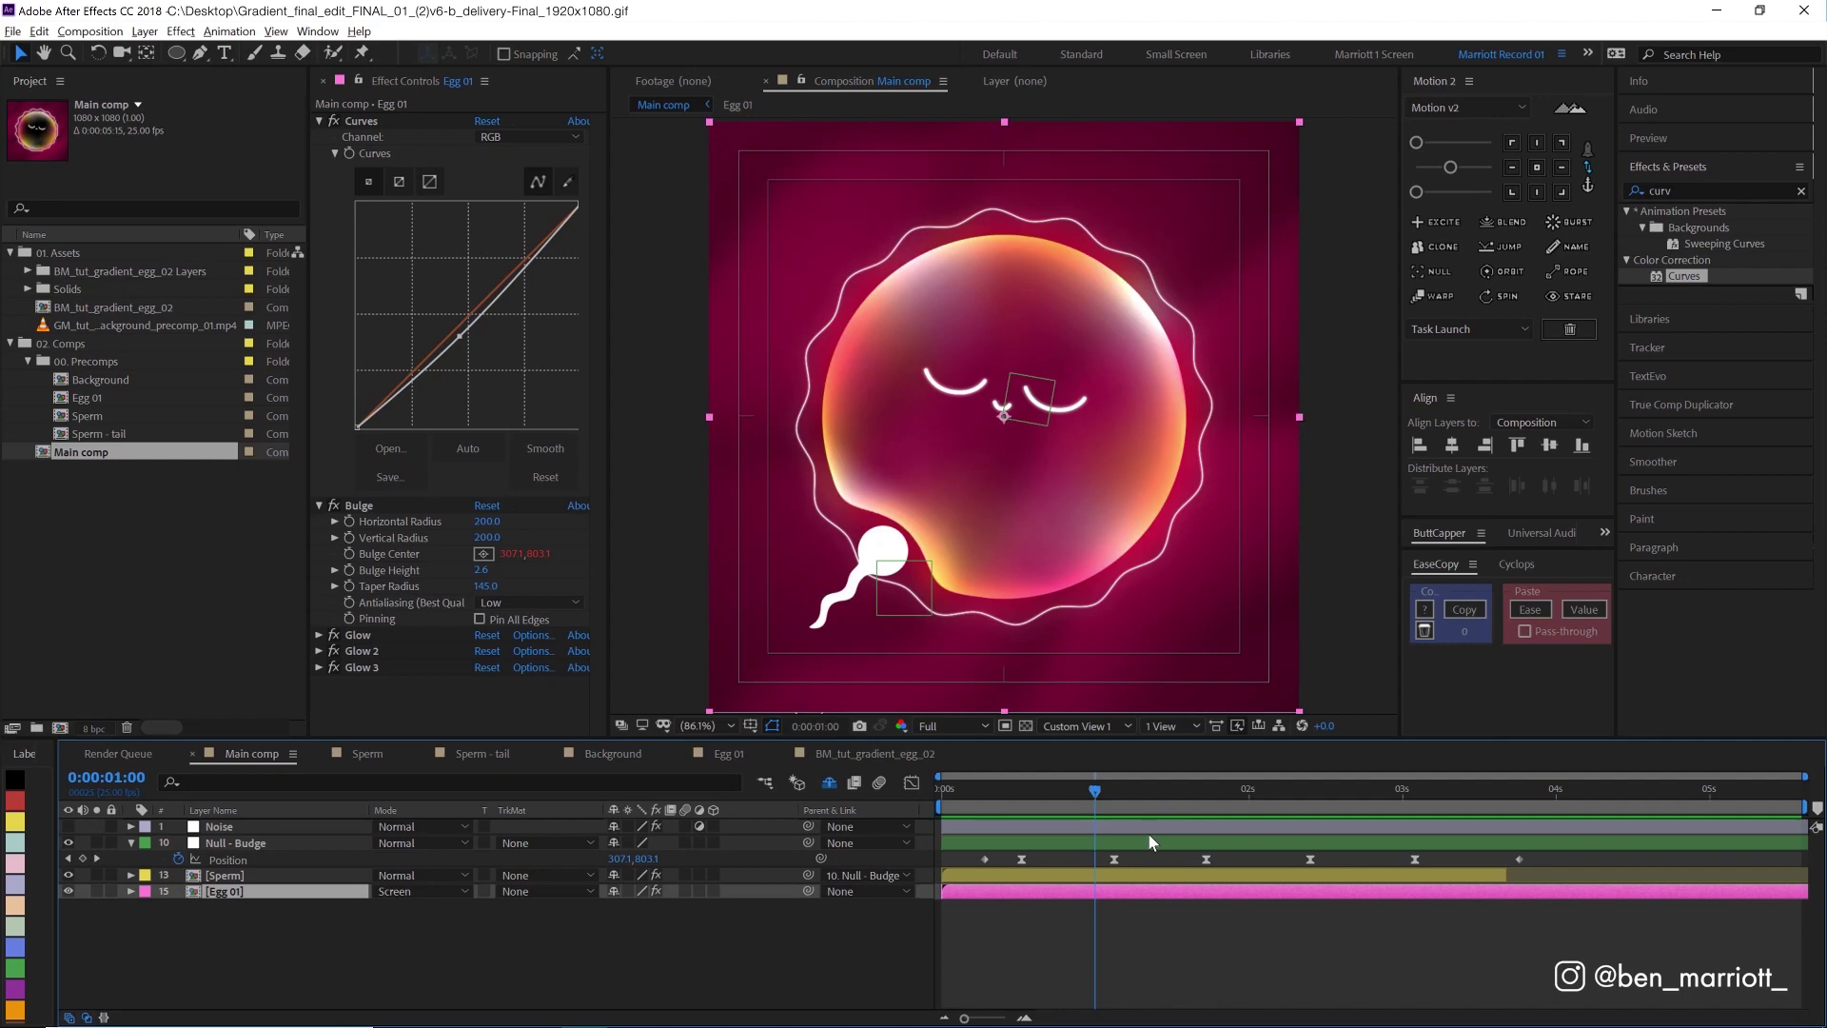
pyautogui.press('KP_Multiply')
pyautogui.hotkey('ctrl', 'd')
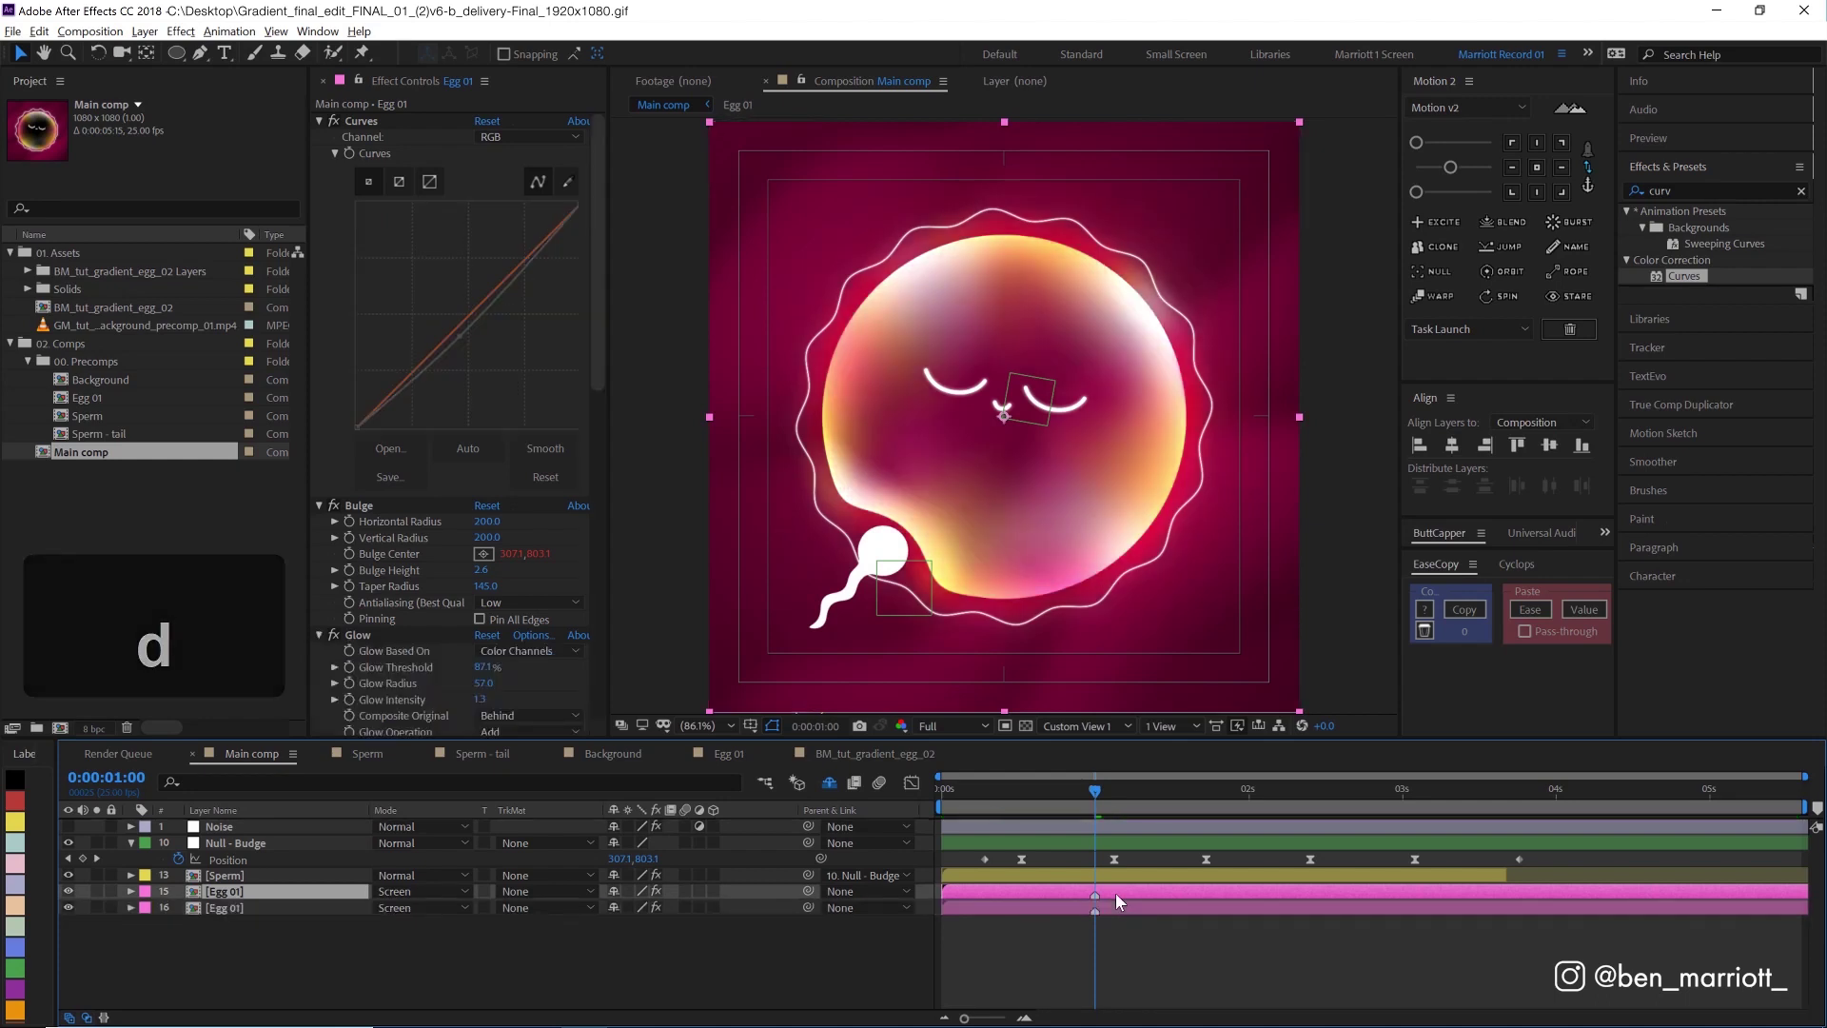
# Step: Offset the two Egg 01 copies in time, one later and one earlier, and preview
pyautogui.moveTo(1116, 893); pyautogui.dragTo(1719, 902)
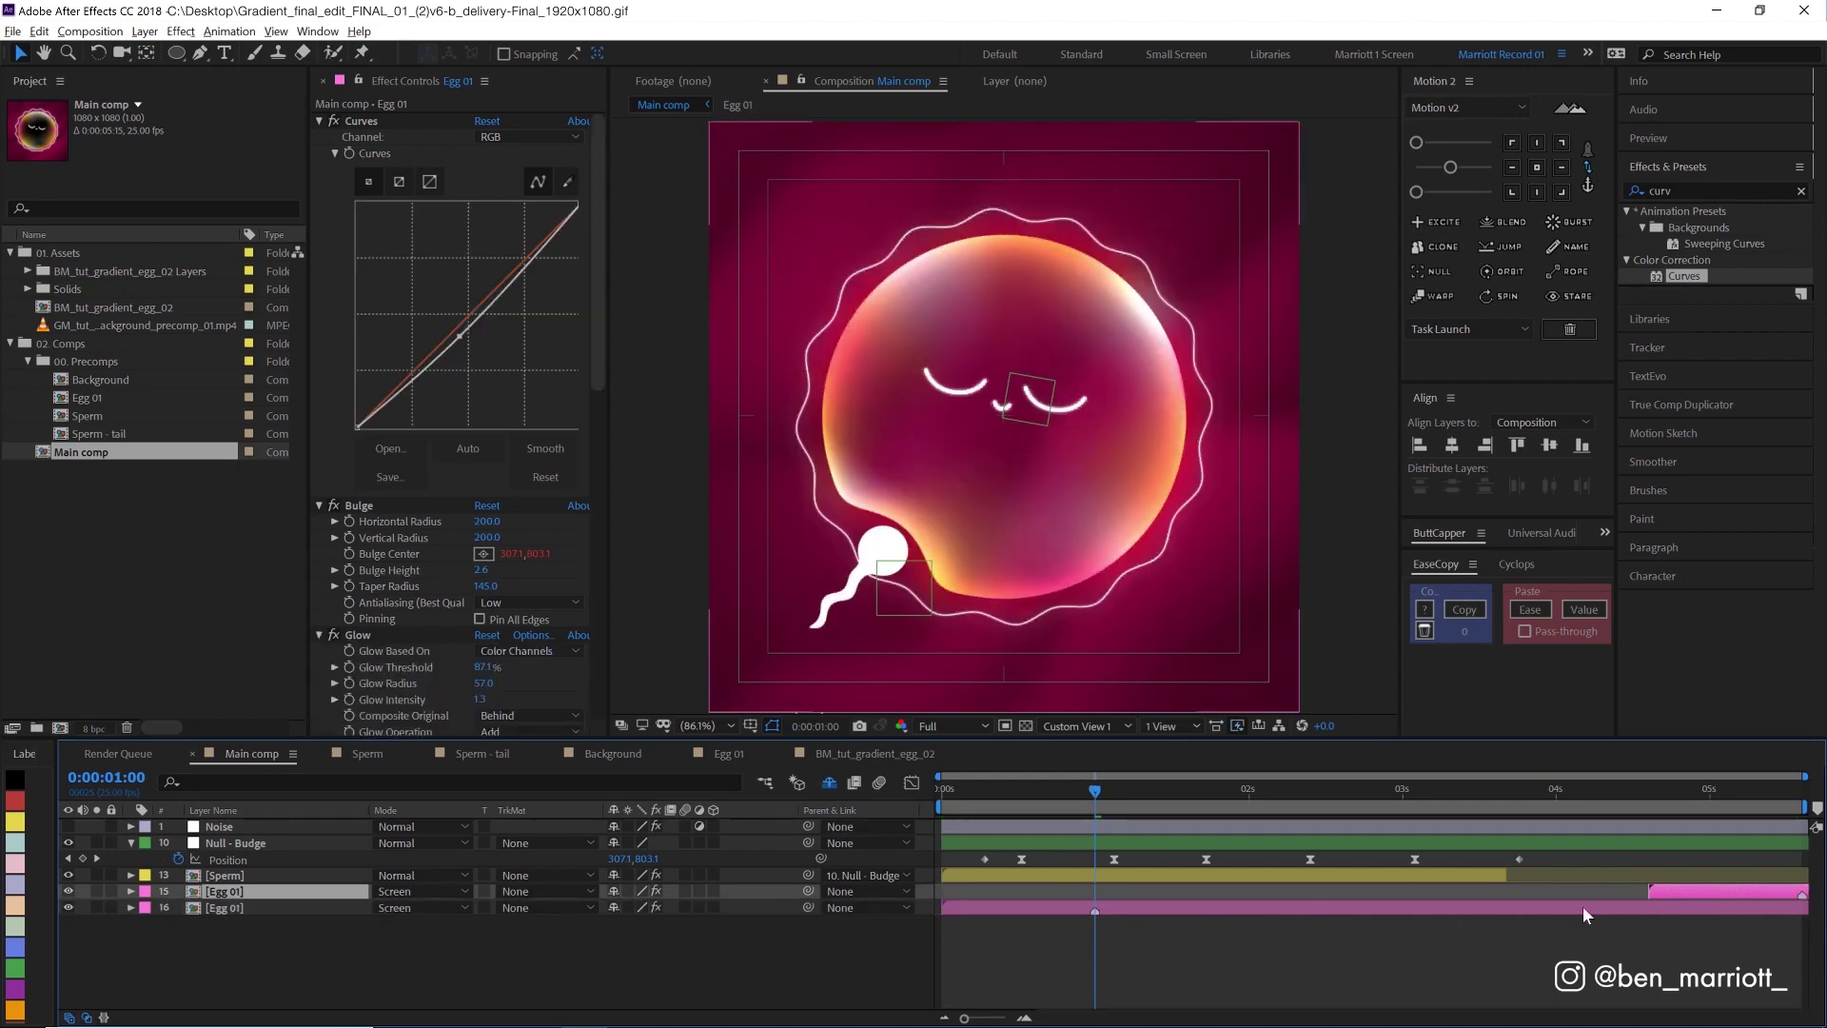
pyautogui.click(1177, 910)
pyautogui.moveTo(1188, 913); pyautogui.dragTo(1032, 915)
pyautogui.press('space')
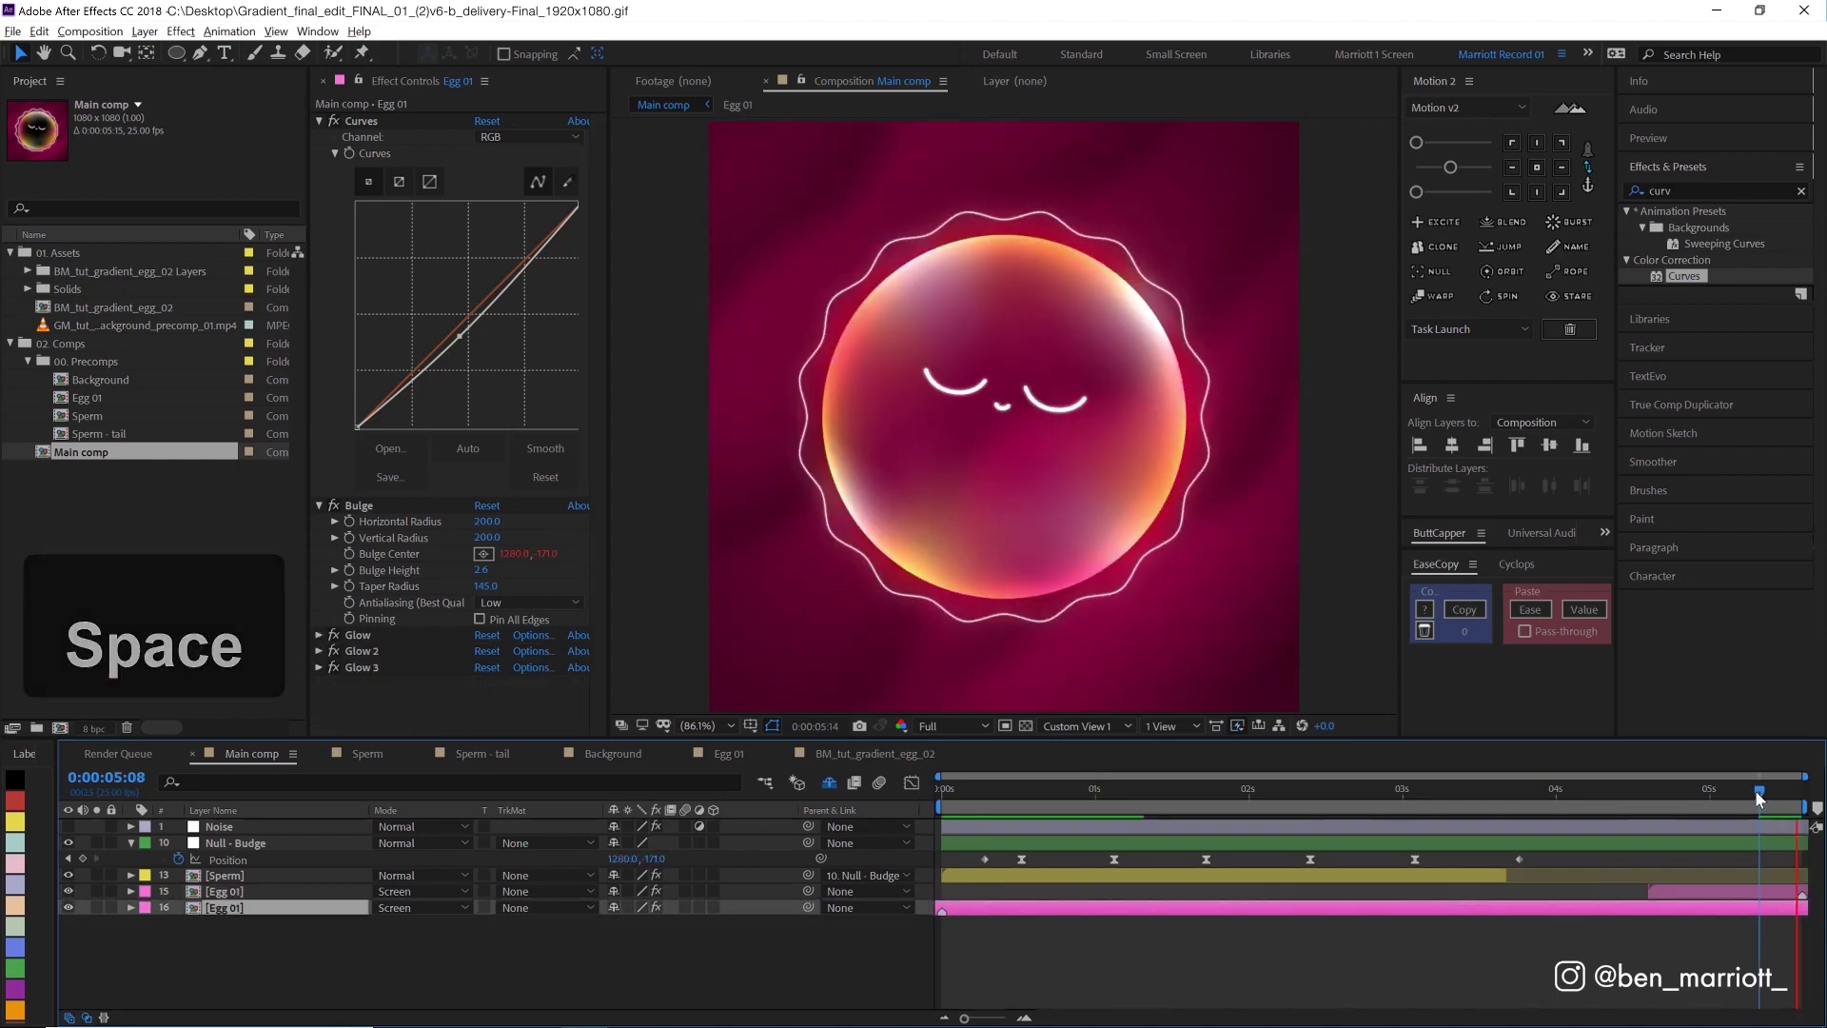
pyautogui.press('space')
# Step: Keyframe the later copy's Opacity starting at 0% so it fades in
pyautogui.hotkey('ctrl', 'Up')
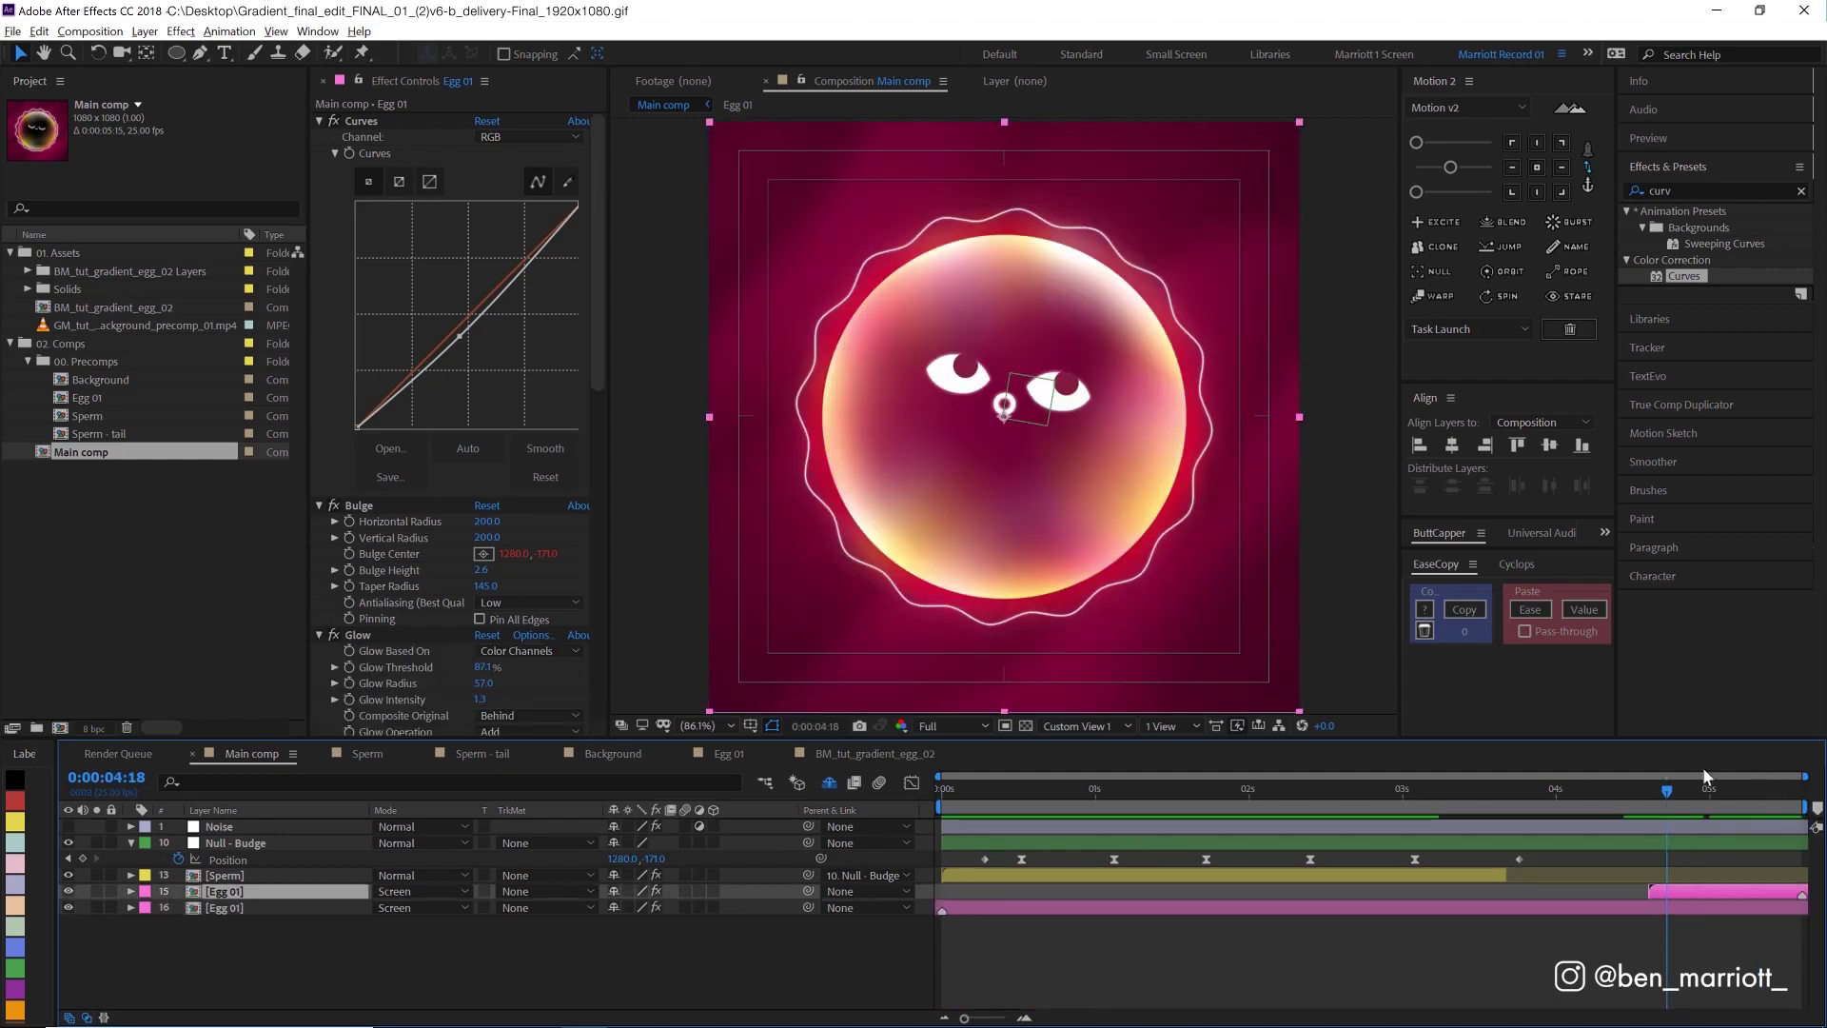
pyautogui.press('t')
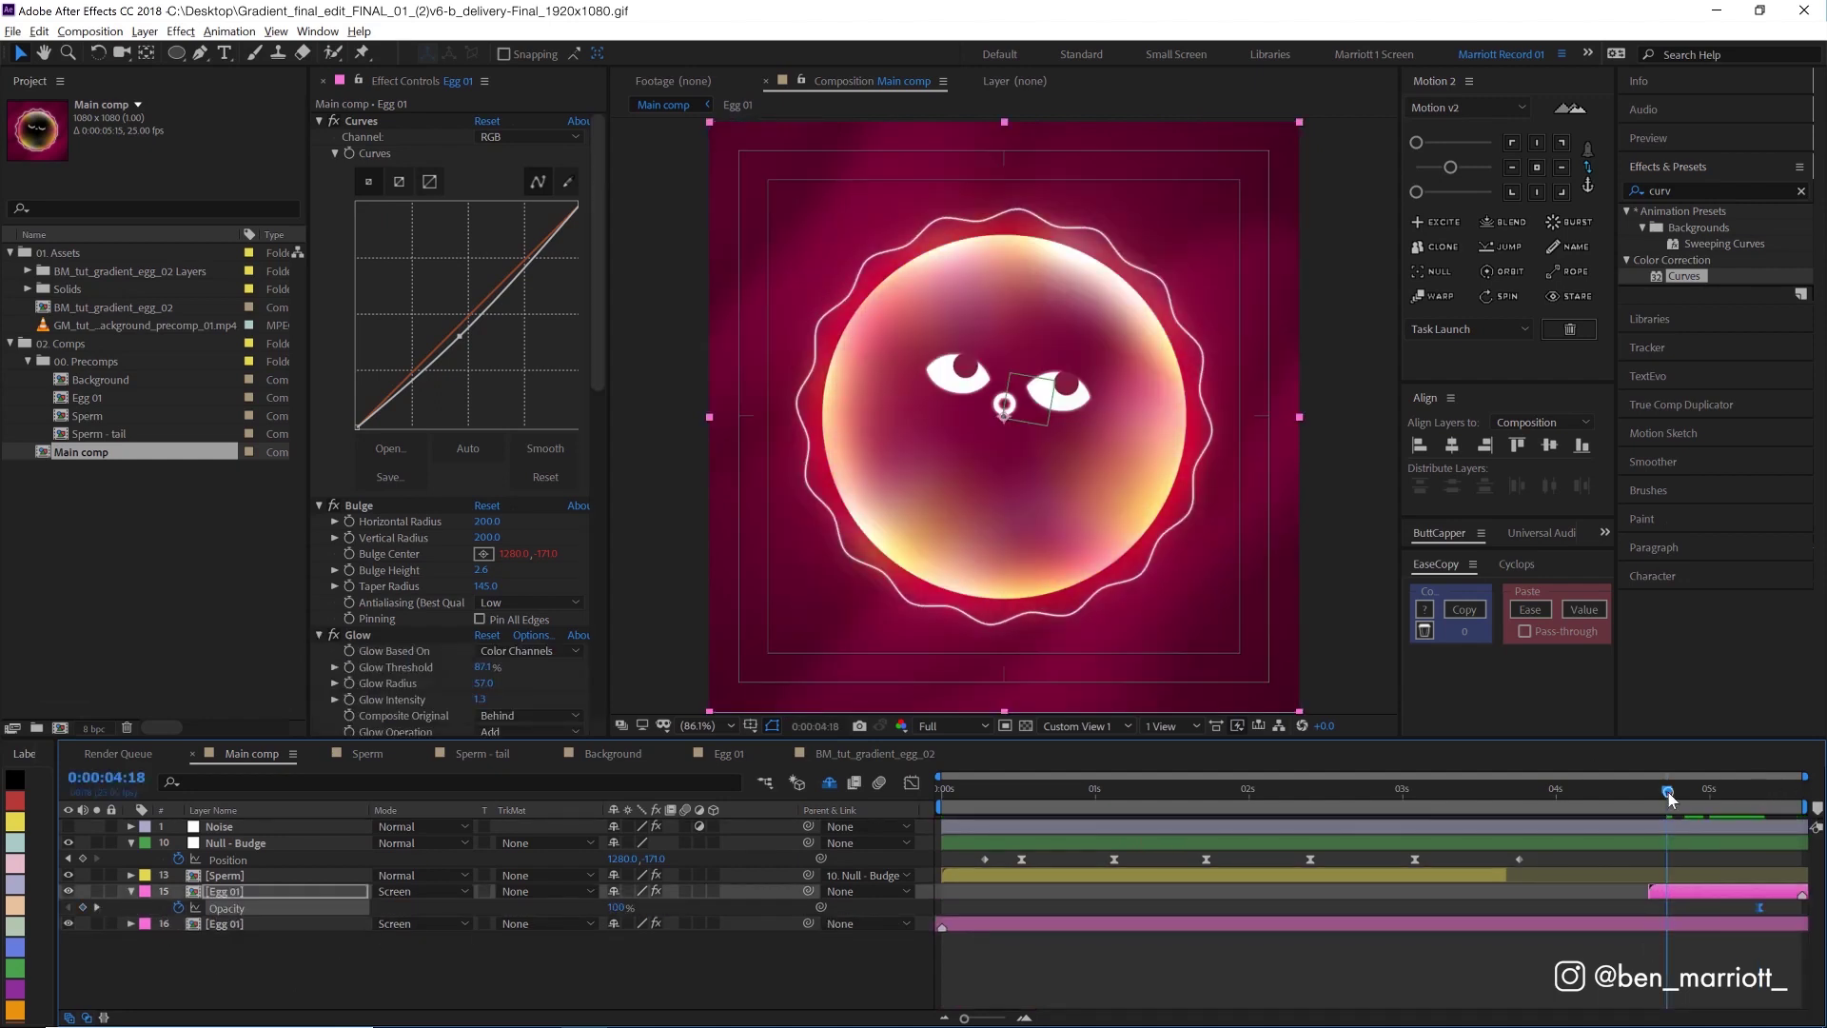
pyautogui.press('KP_Enter')
pyautogui.press('space')
pyautogui.click(1600, 808)
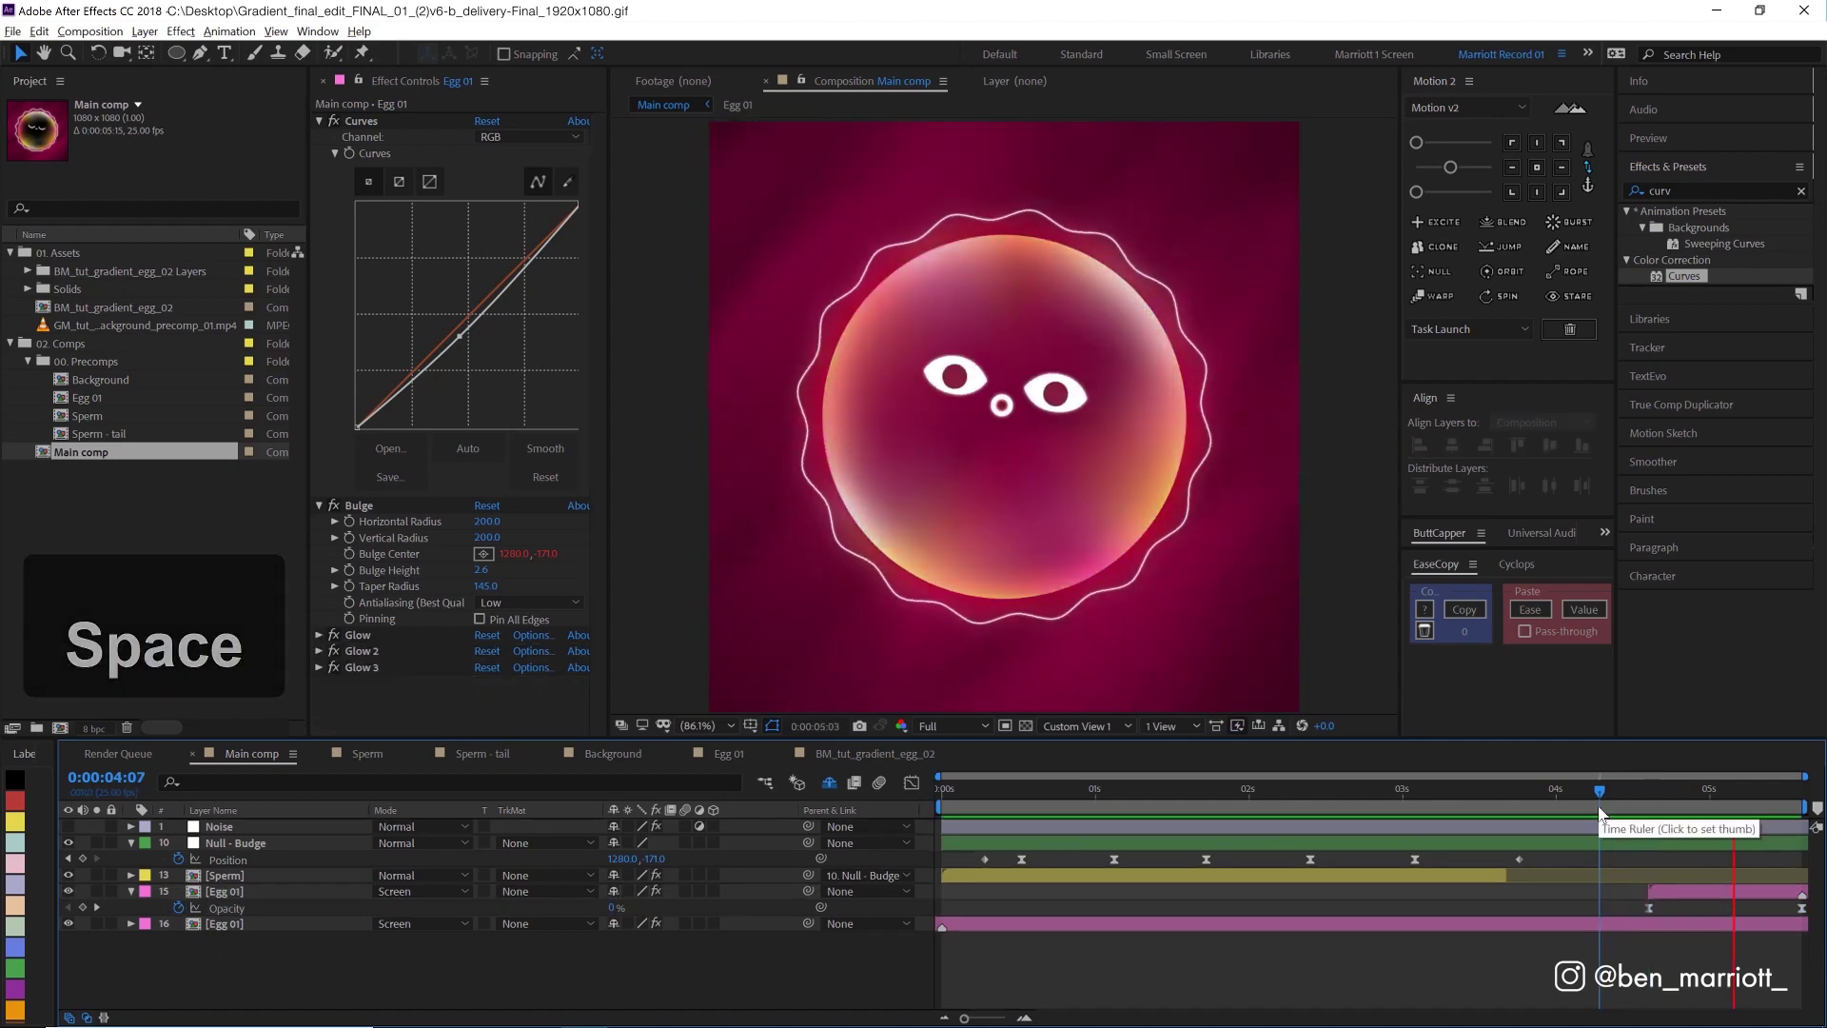
pyautogui.click(1049, 279)
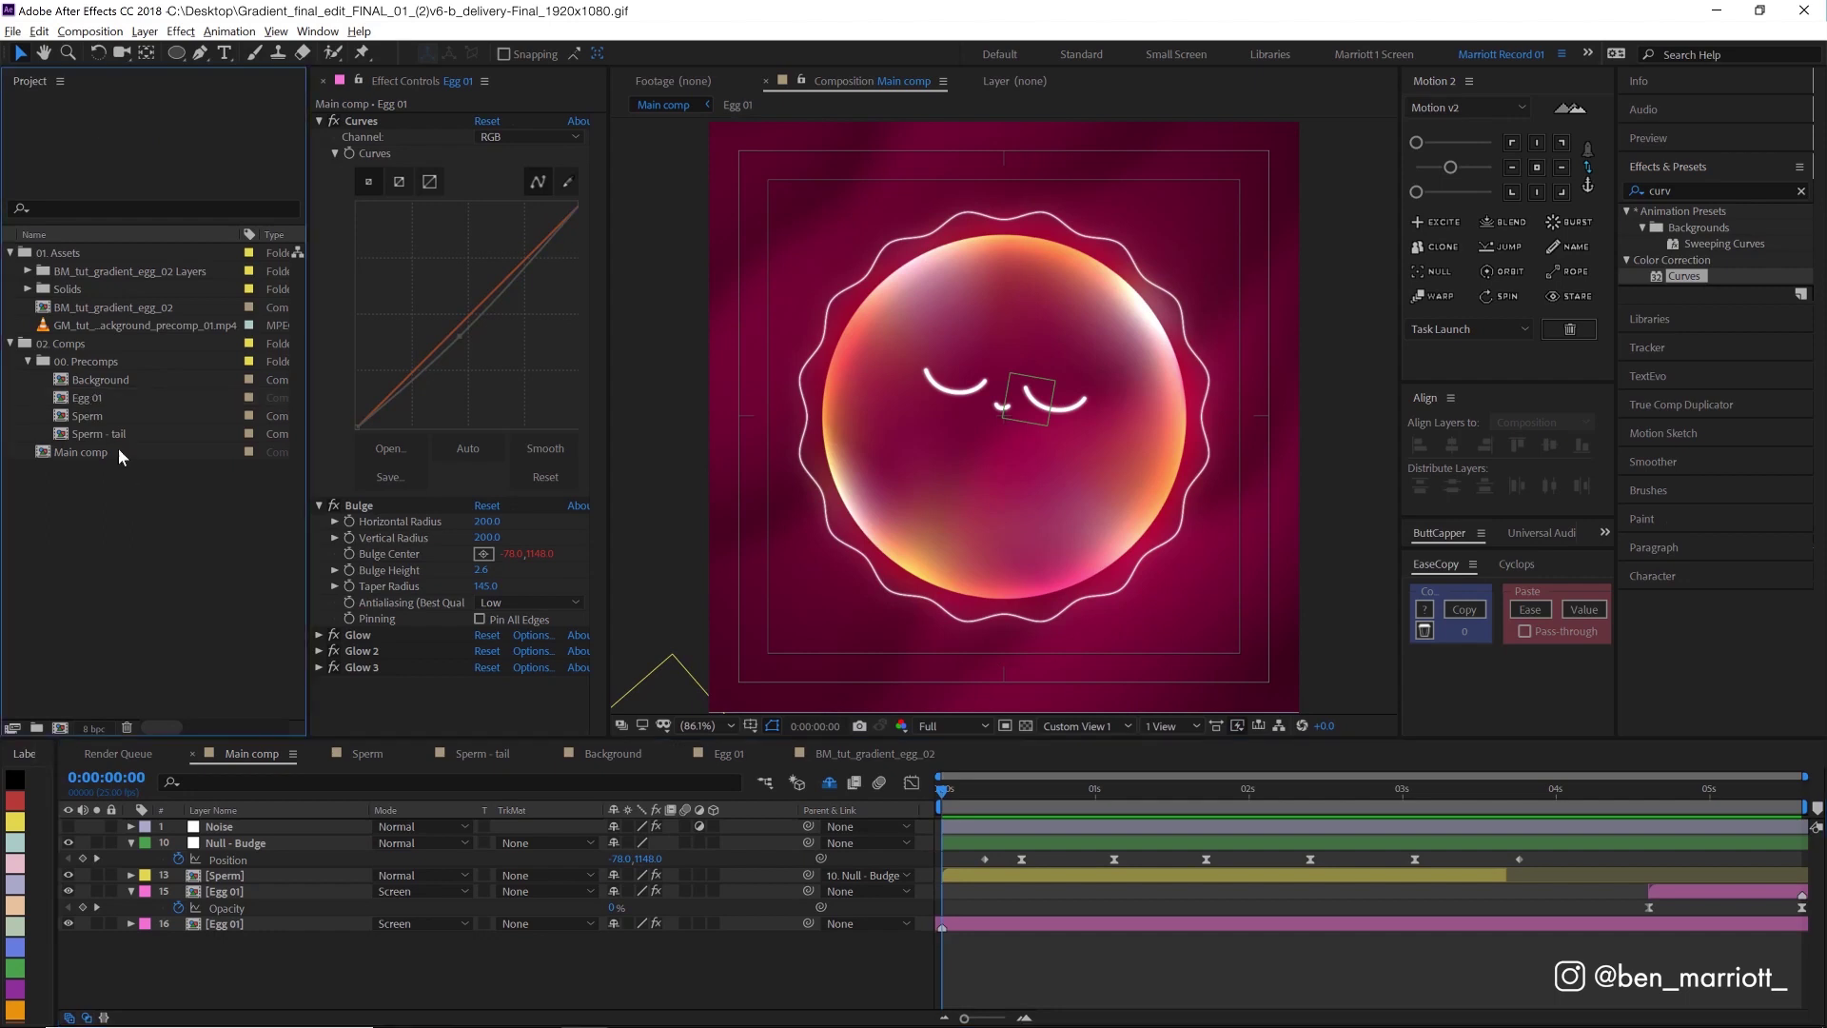
# Step: Duplicate the Egg 01 comp as Egg 02 and open it
pyautogui.click(113, 404)
pyautogui.hotkey('ctrl', 'd')
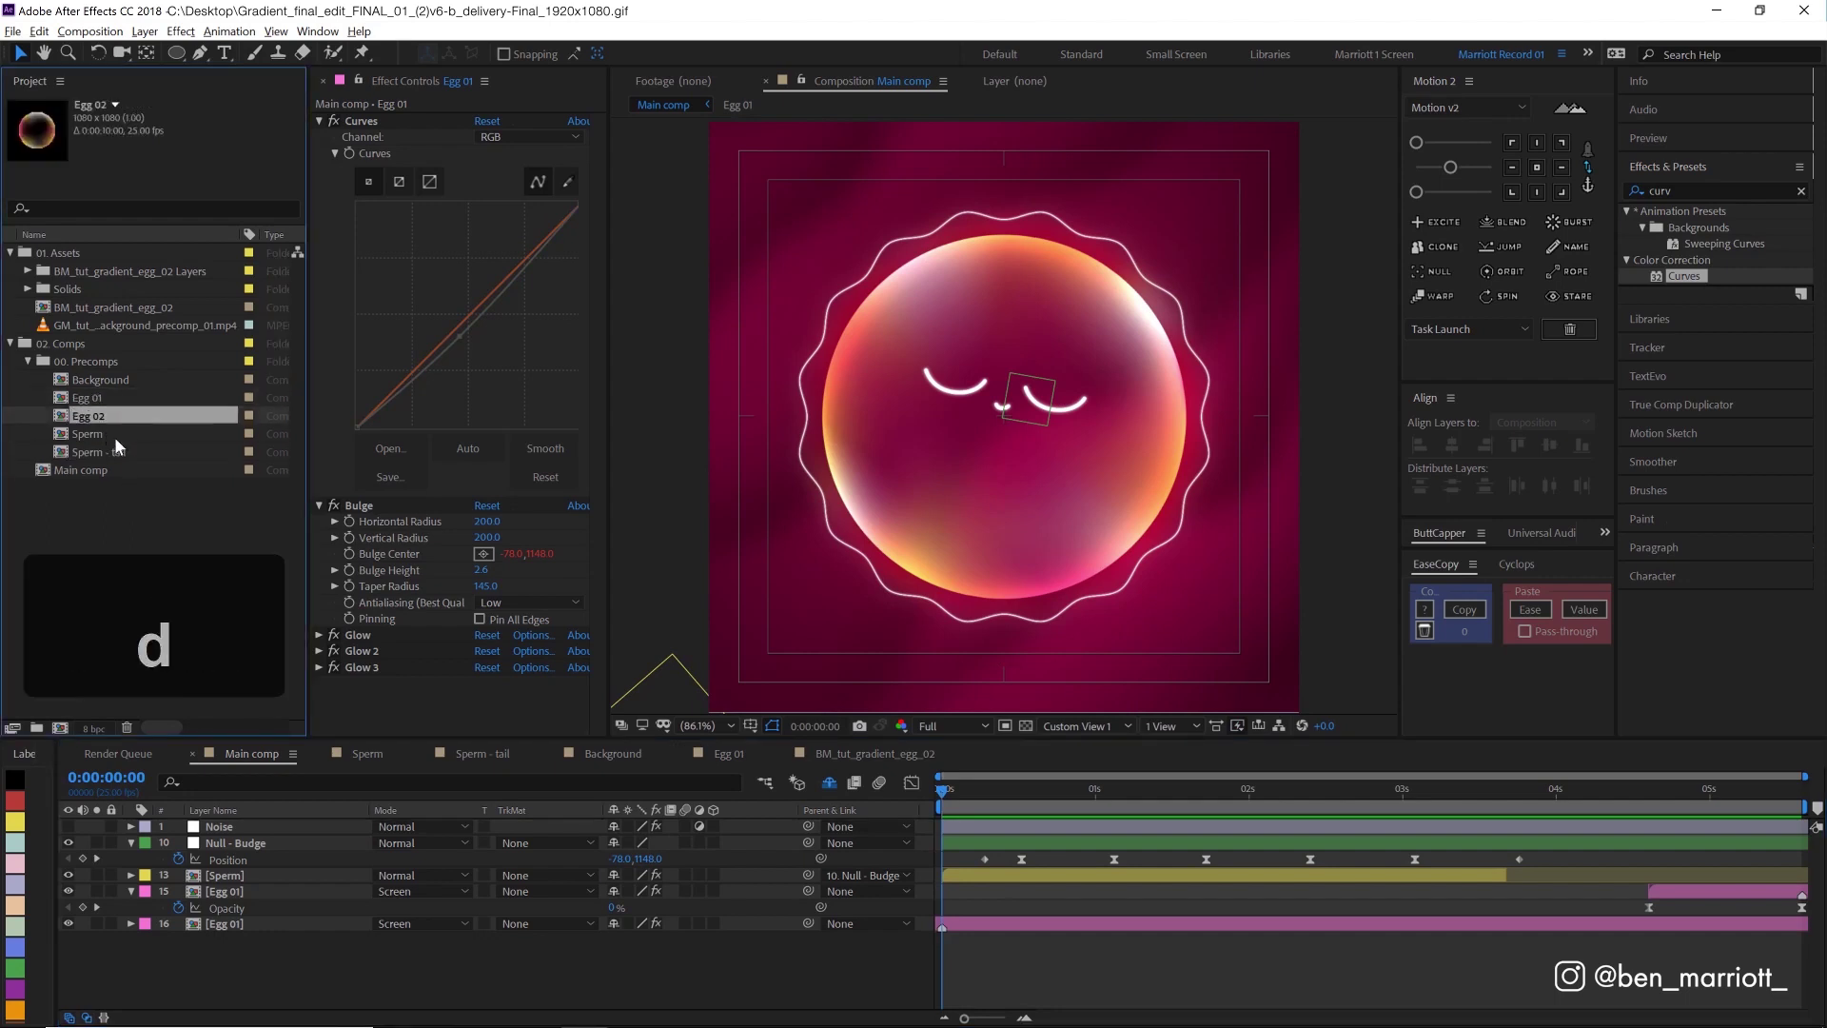
pyautogui.doubleClick(114, 416)
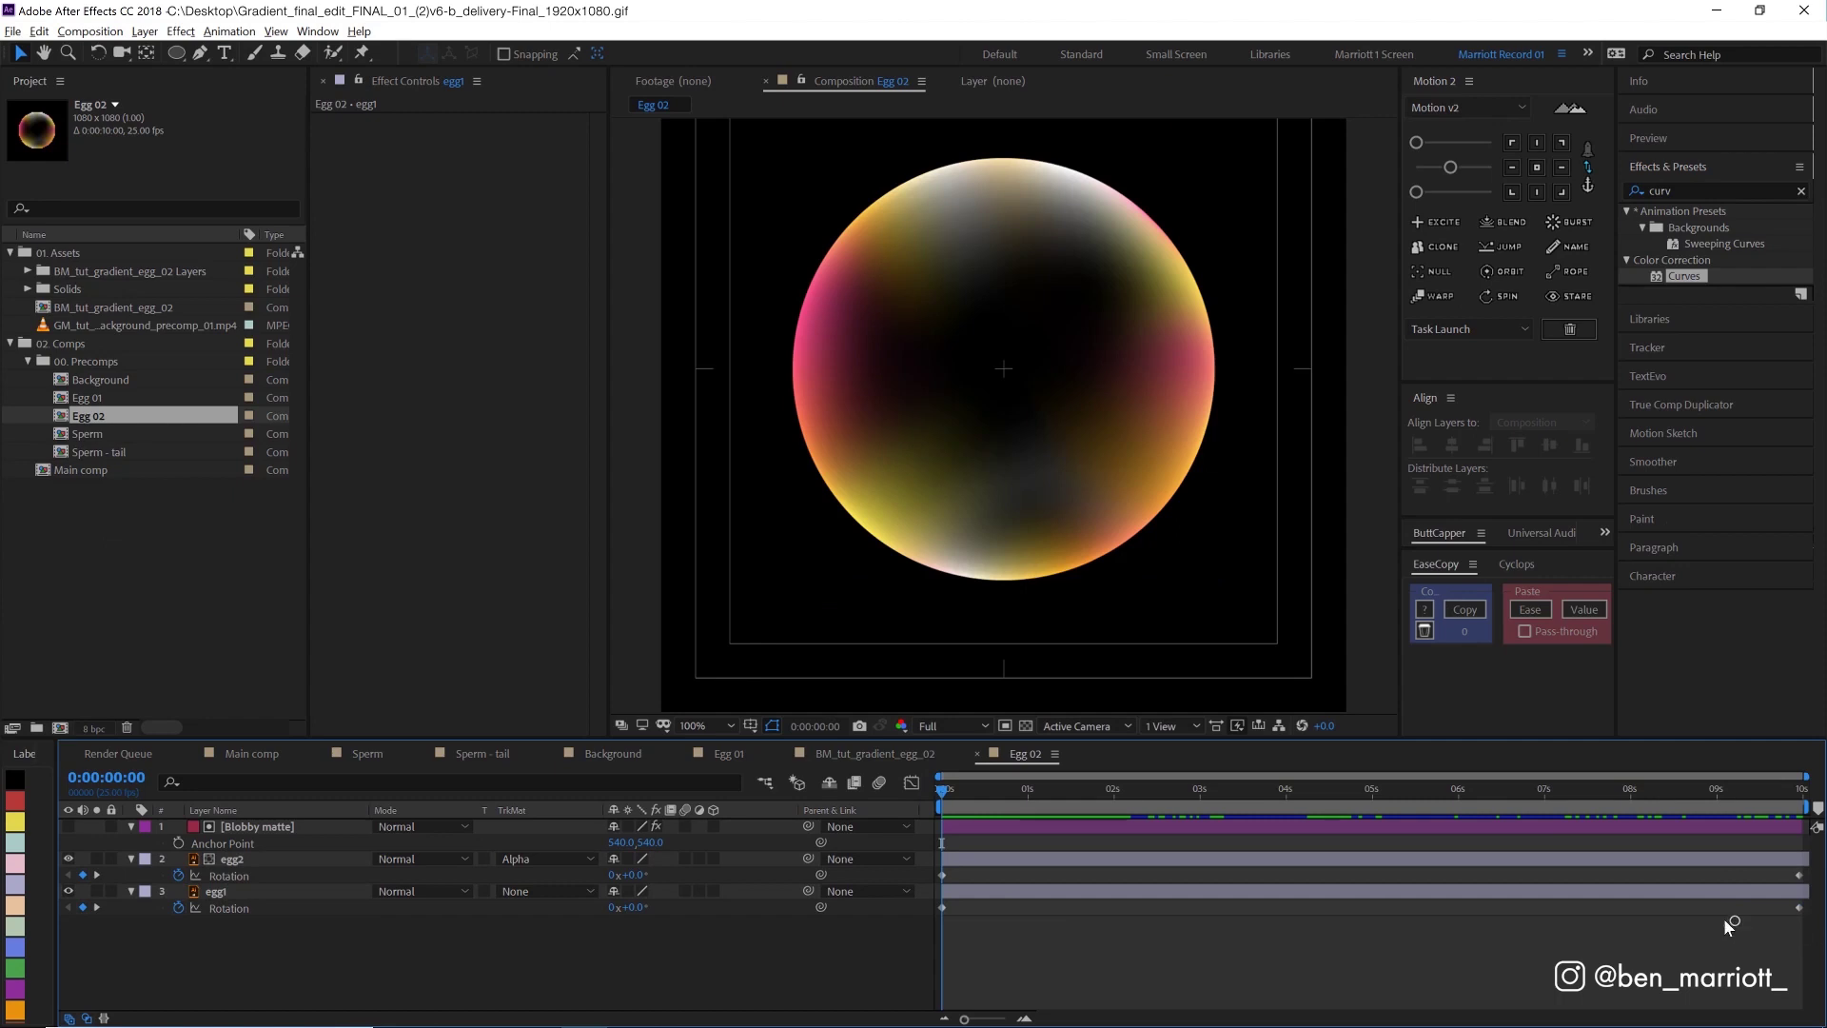
# Step: Scale the egg1 and egg2 layers to 83%, then reopen Main comp
pyautogui.moveTo(1809, 939)
pyautogui.mouseDown()
pyautogui.moveTo(920, 873)
pyautogui.moveTo(697, 878)
pyautogui.mouseUp()
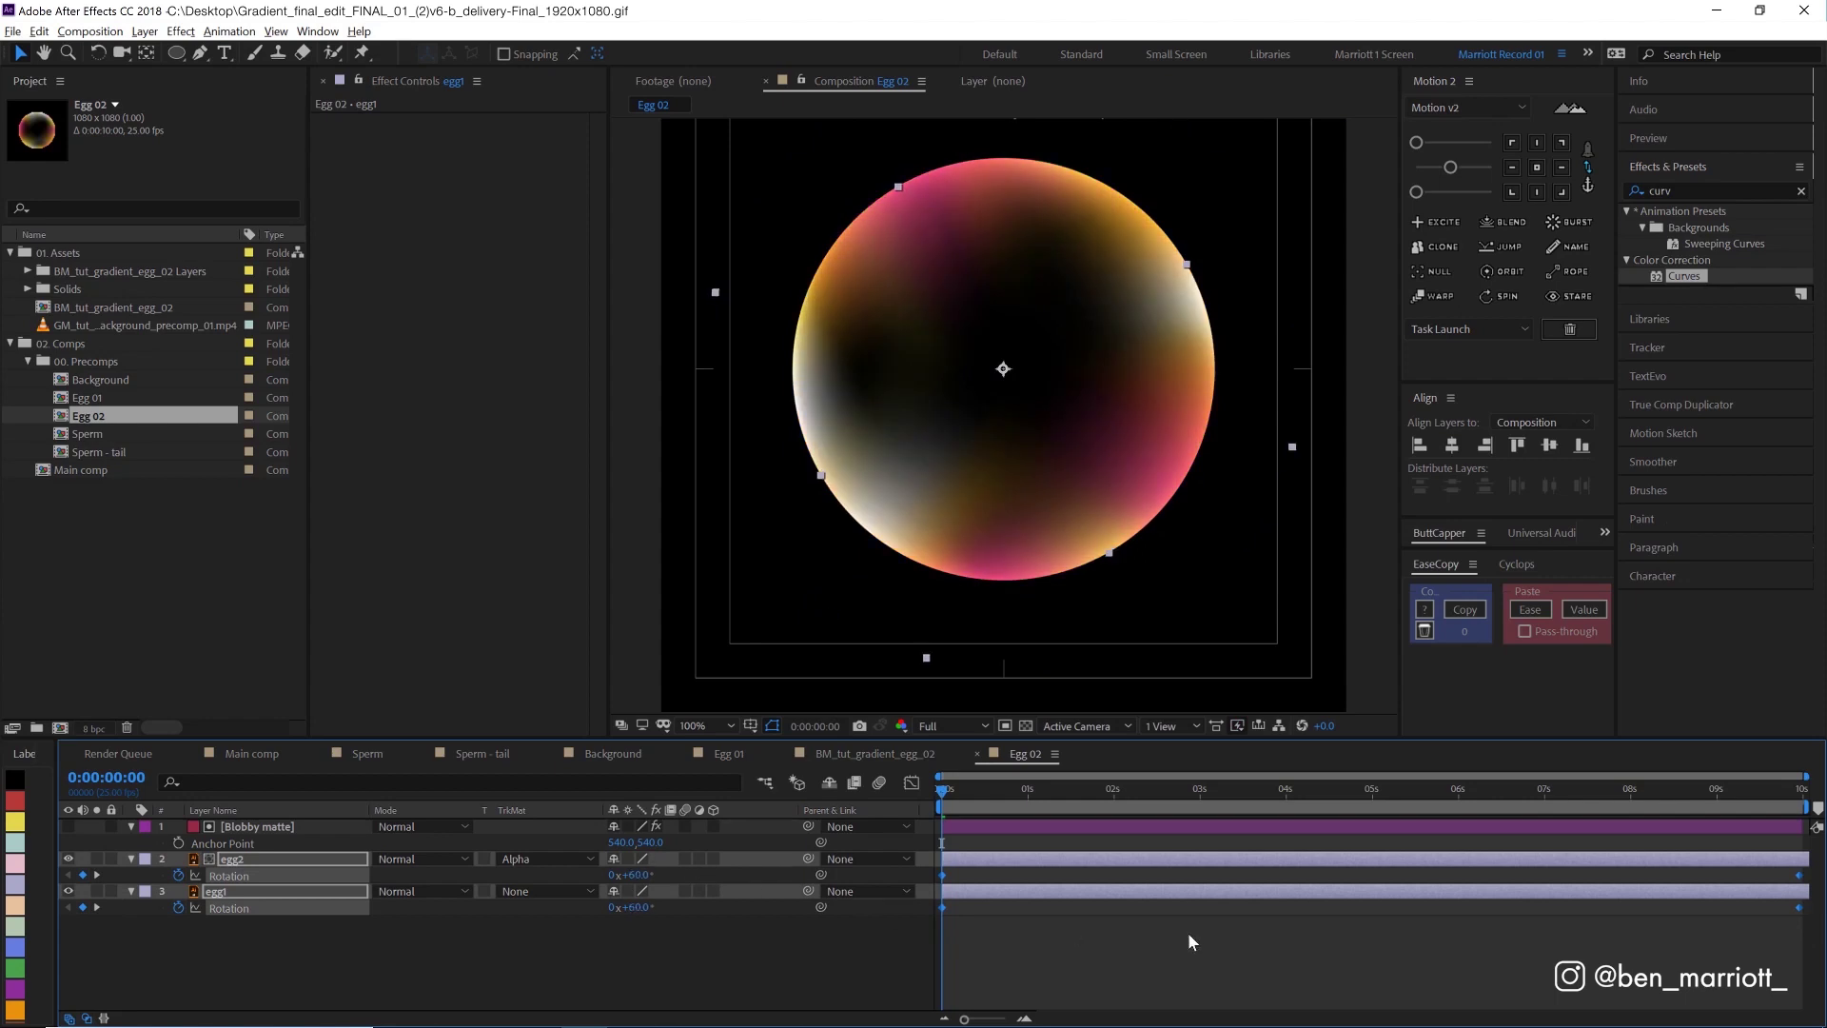
pyautogui.click(1179, 949)
pyautogui.click(973, 892)
pyautogui.keyDown('shift'); pyautogui.click(965, 860); pyautogui.keyUp('shift')
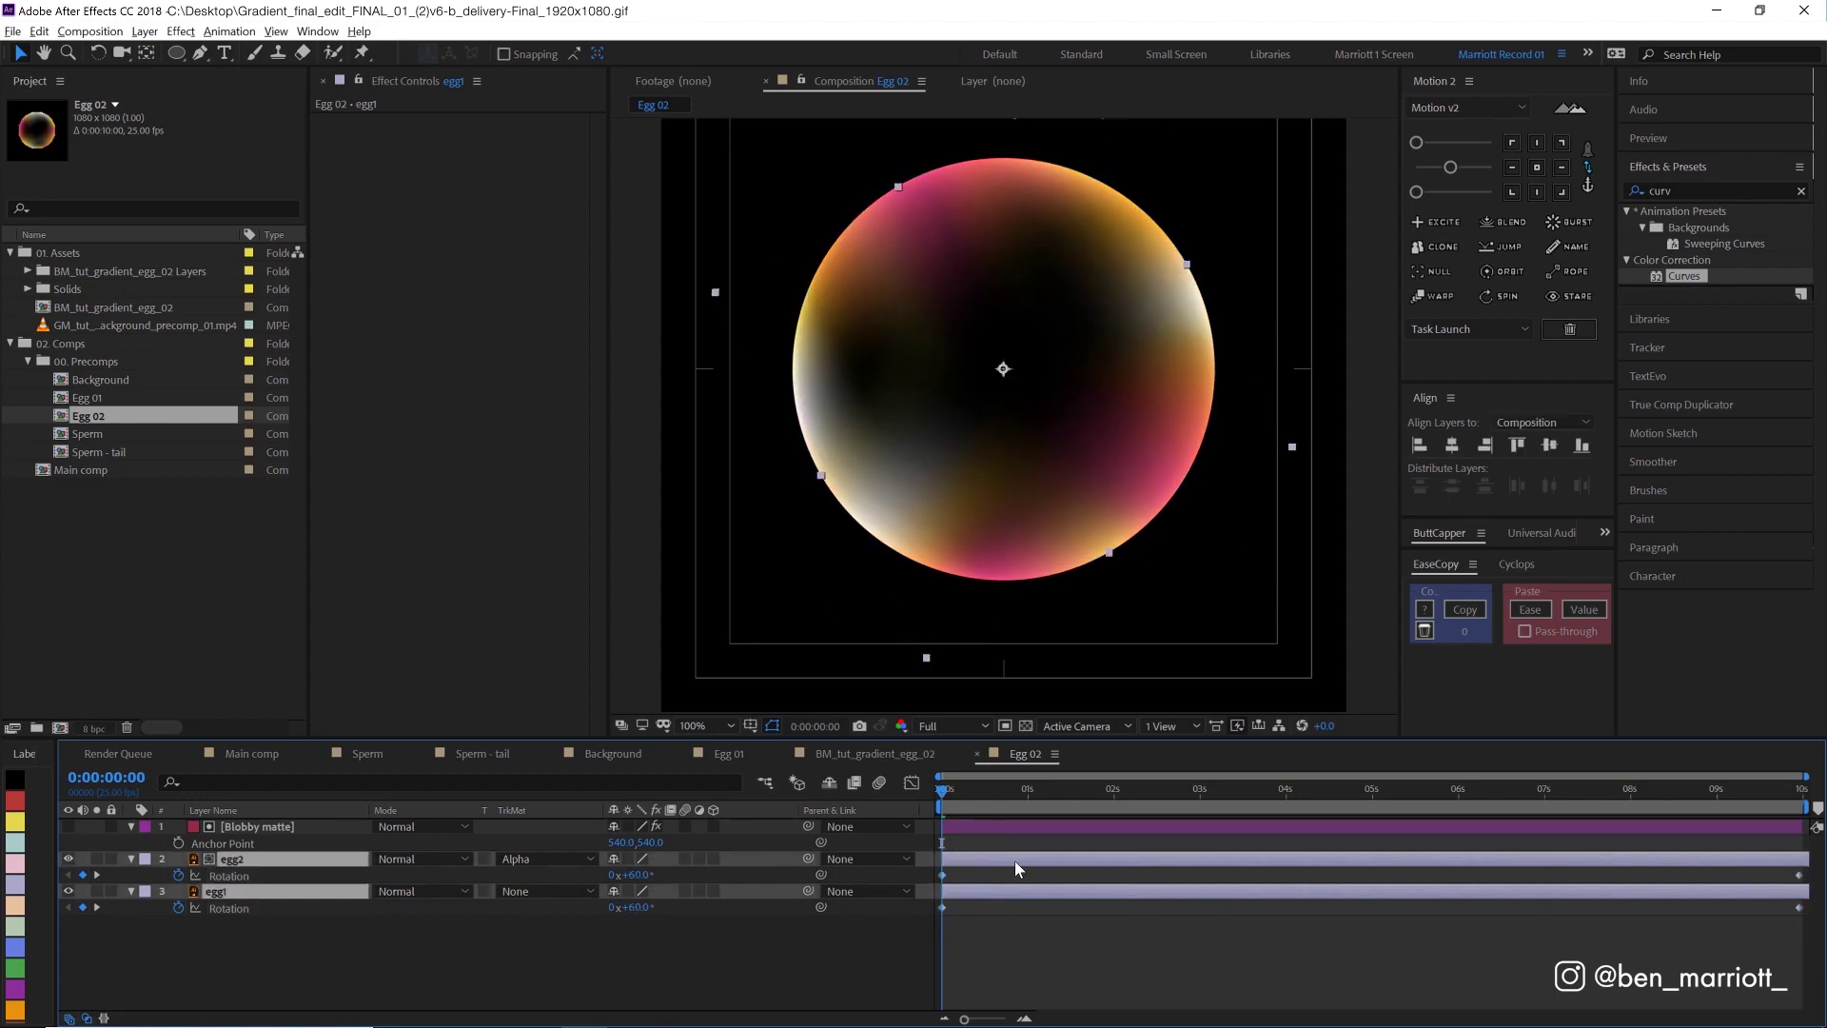
pyautogui.press('s')
pyautogui.write('83')
pyautogui.press('Return')
pyautogui.click(1217, 935)
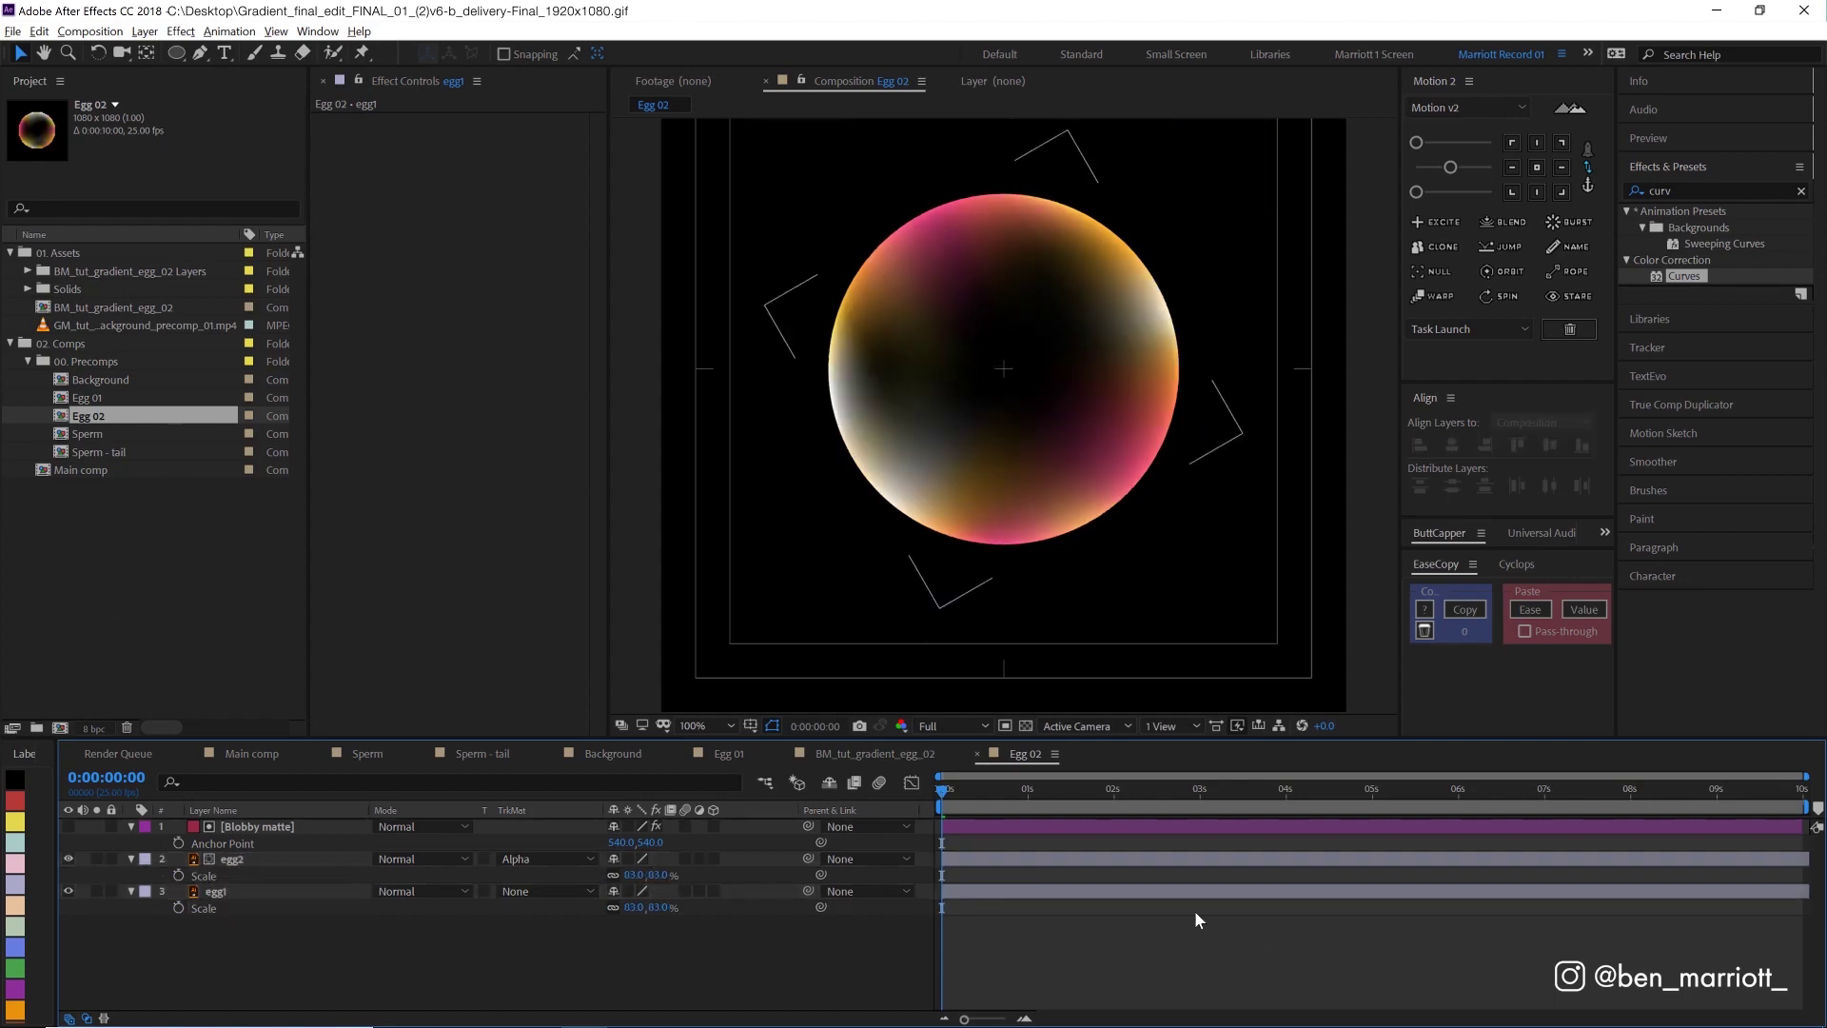
pyautogui.click(101, 470)
pyautogui.doubleClick(101, 467)
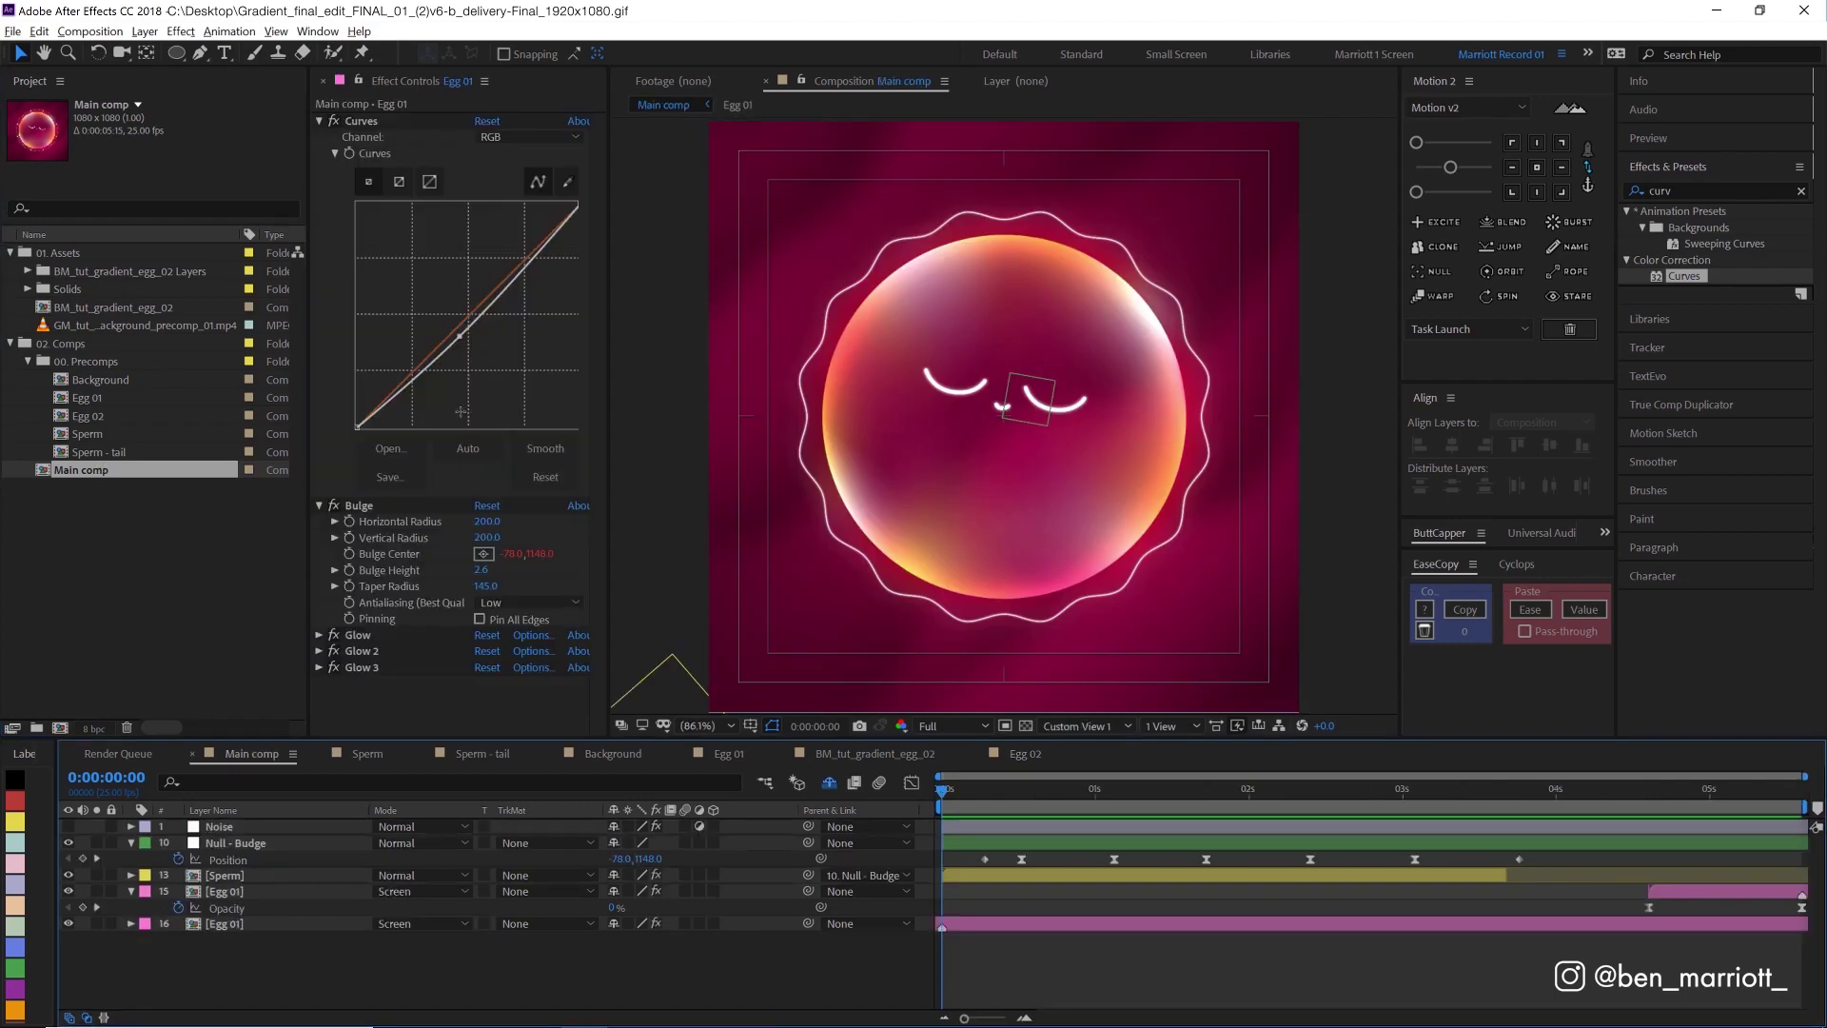
# Step: Duplicate both Egg 01 layers, move the copies up one place, and label them orange
pyautogui.click(243, 925)
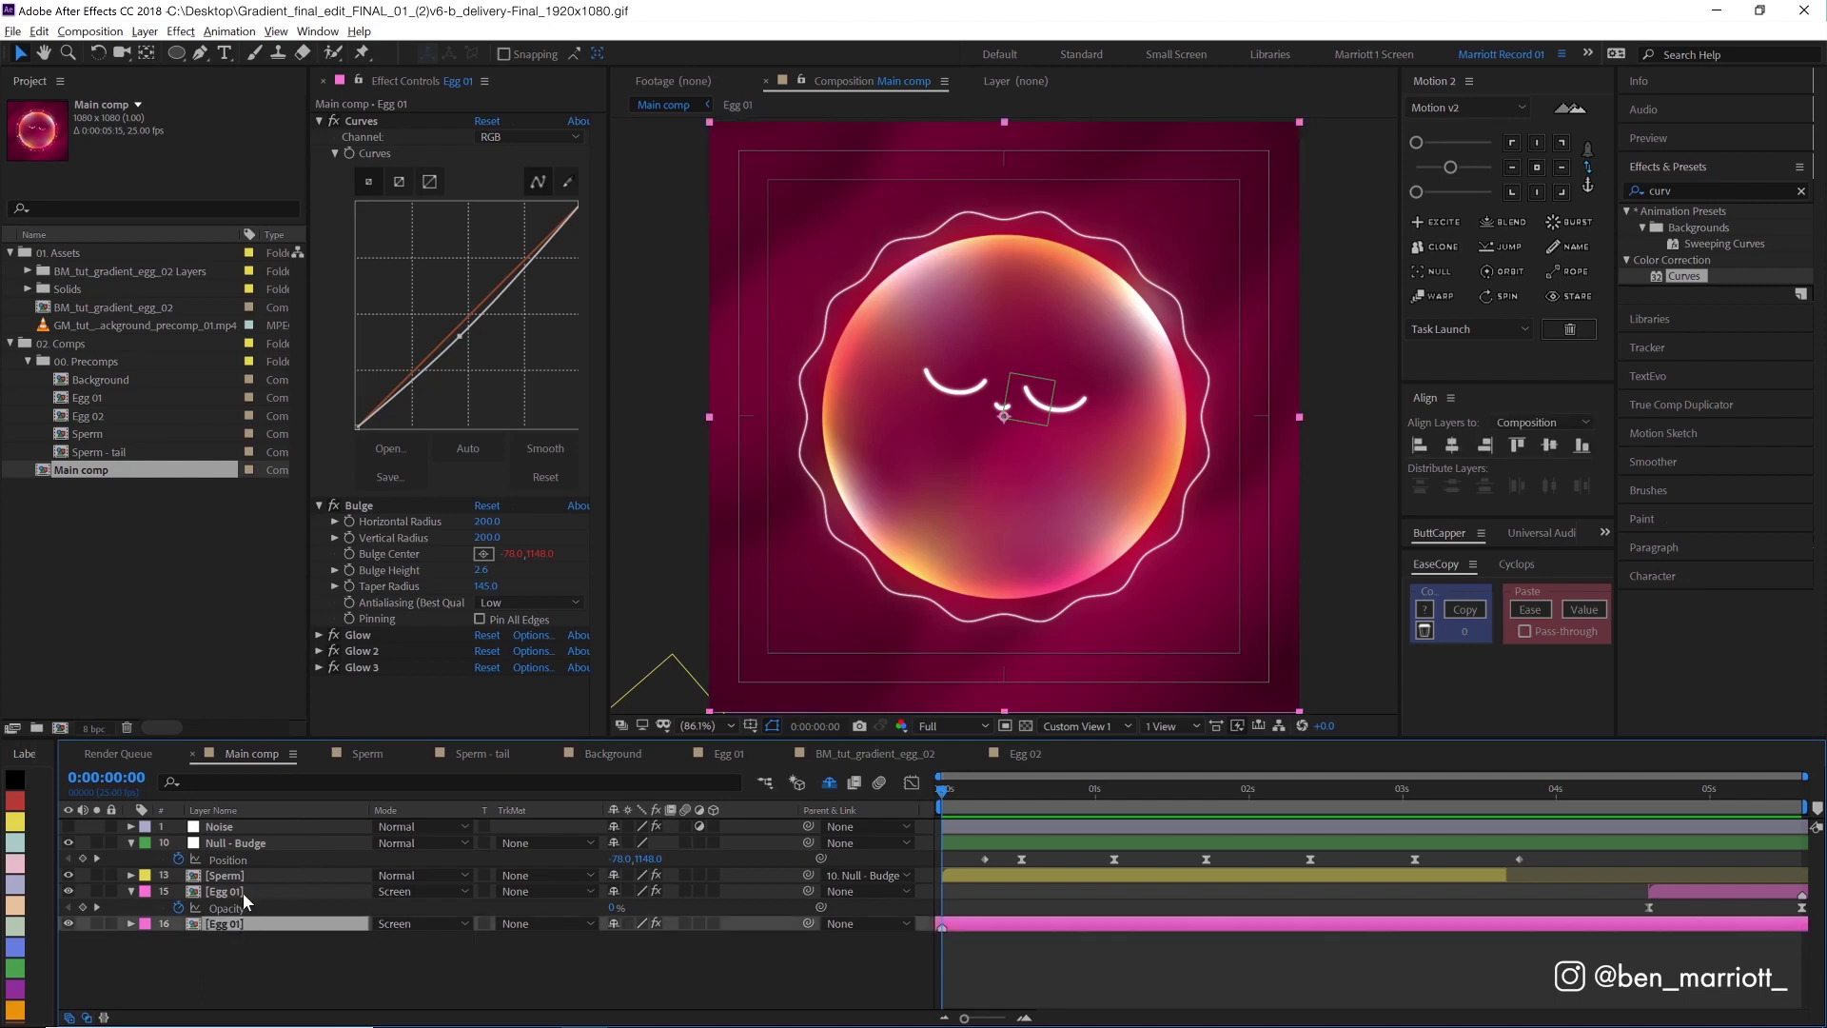
pyautogui.keyDown('shift'); pyautogui.click(243, 893); pyautogui.keyUp('shift')
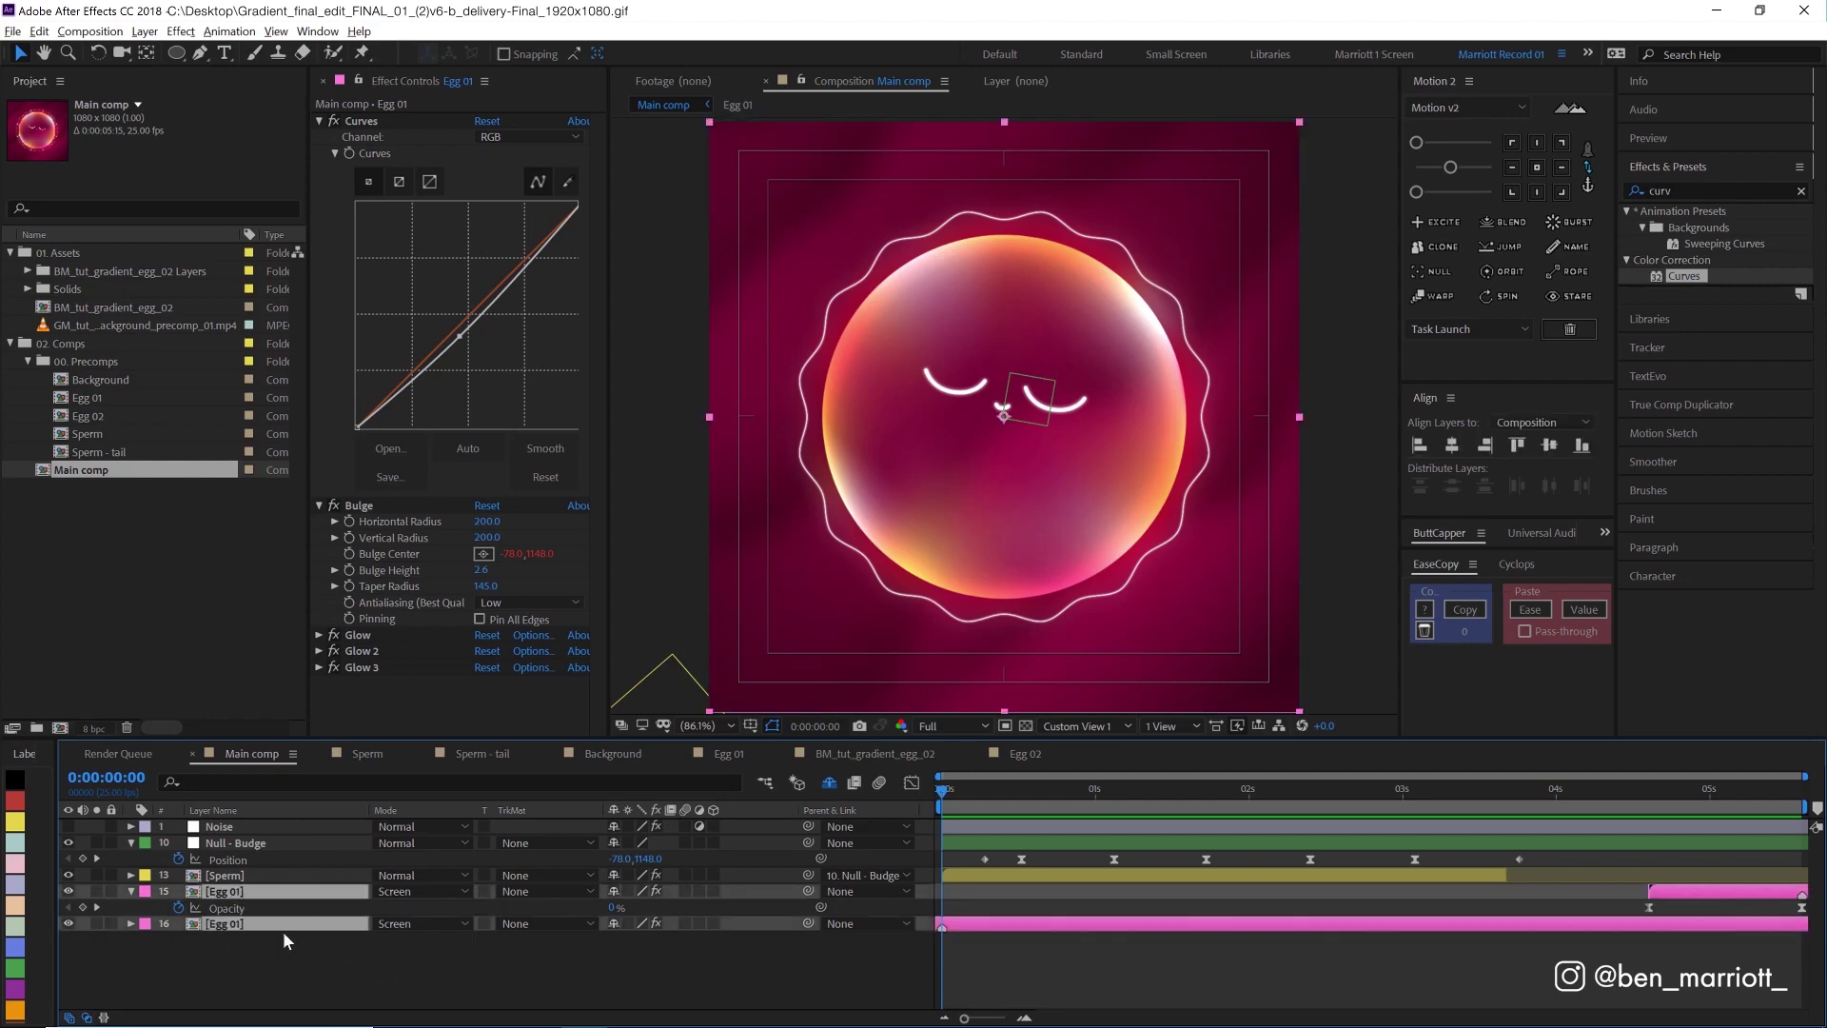
pyautogui.hotkey('ctrl', 'd')
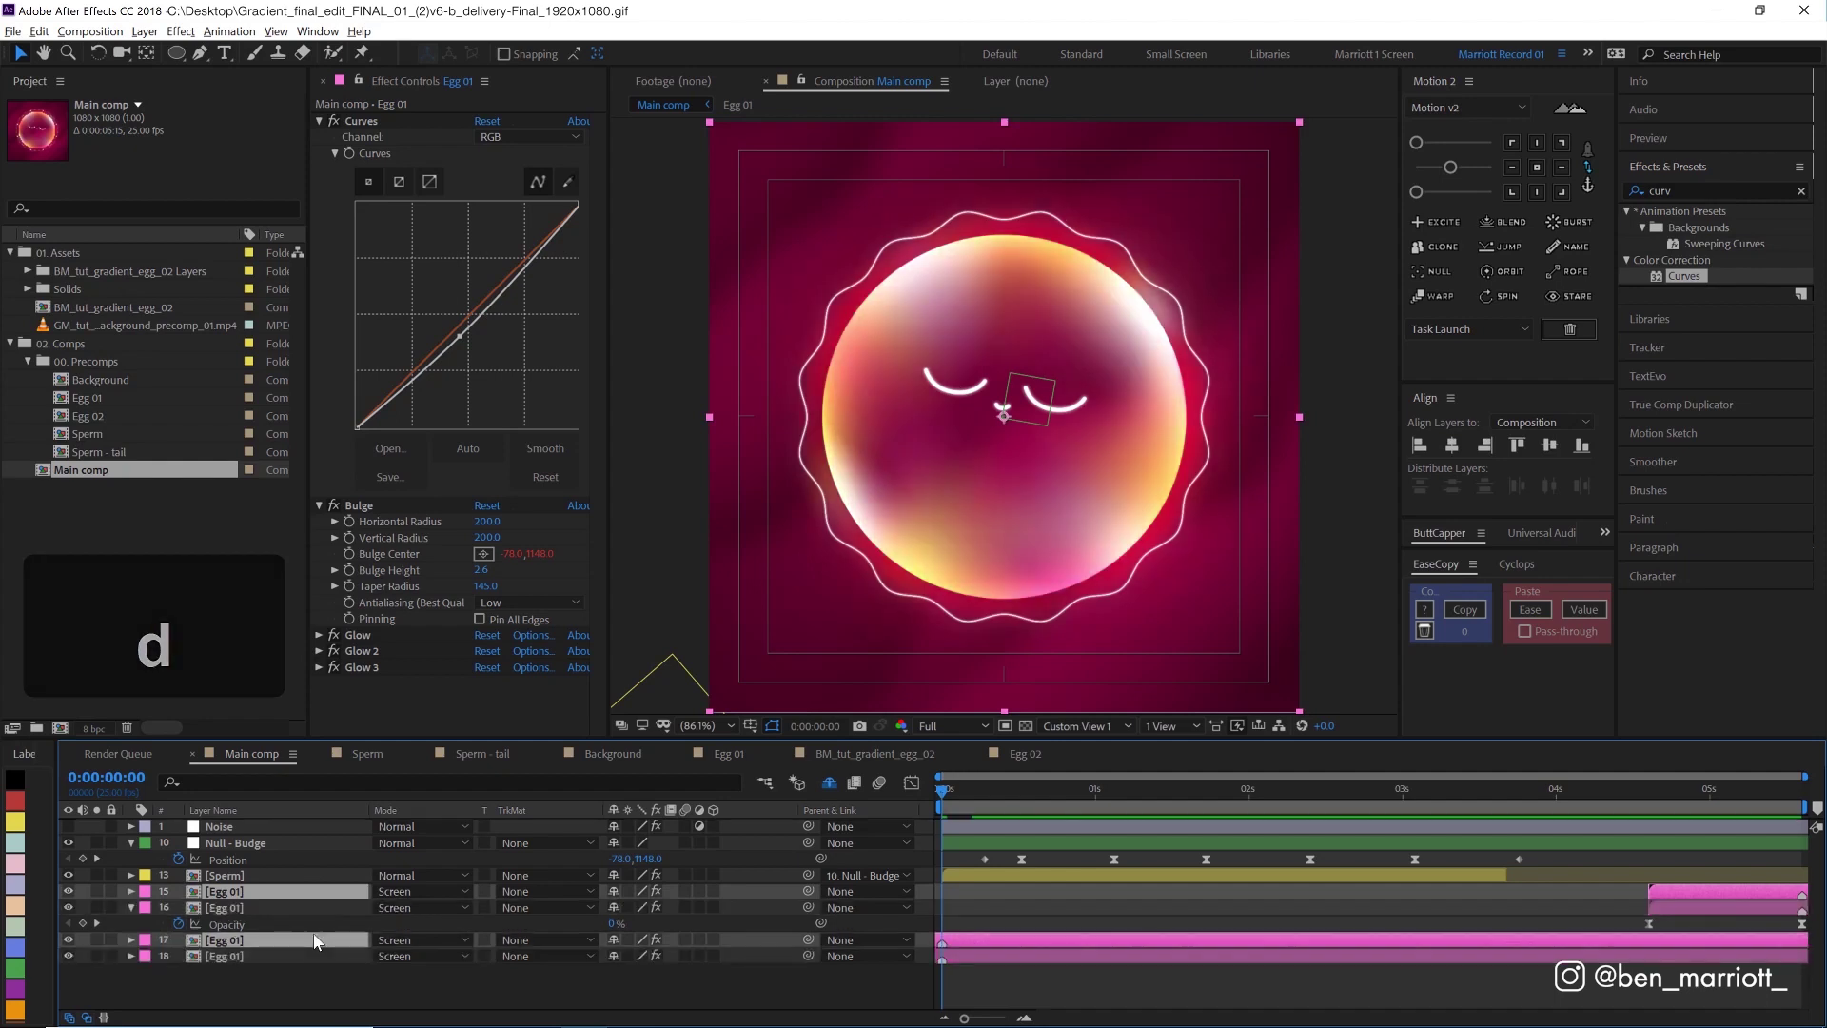
pyautogui.hotkey('ctrl', ']')
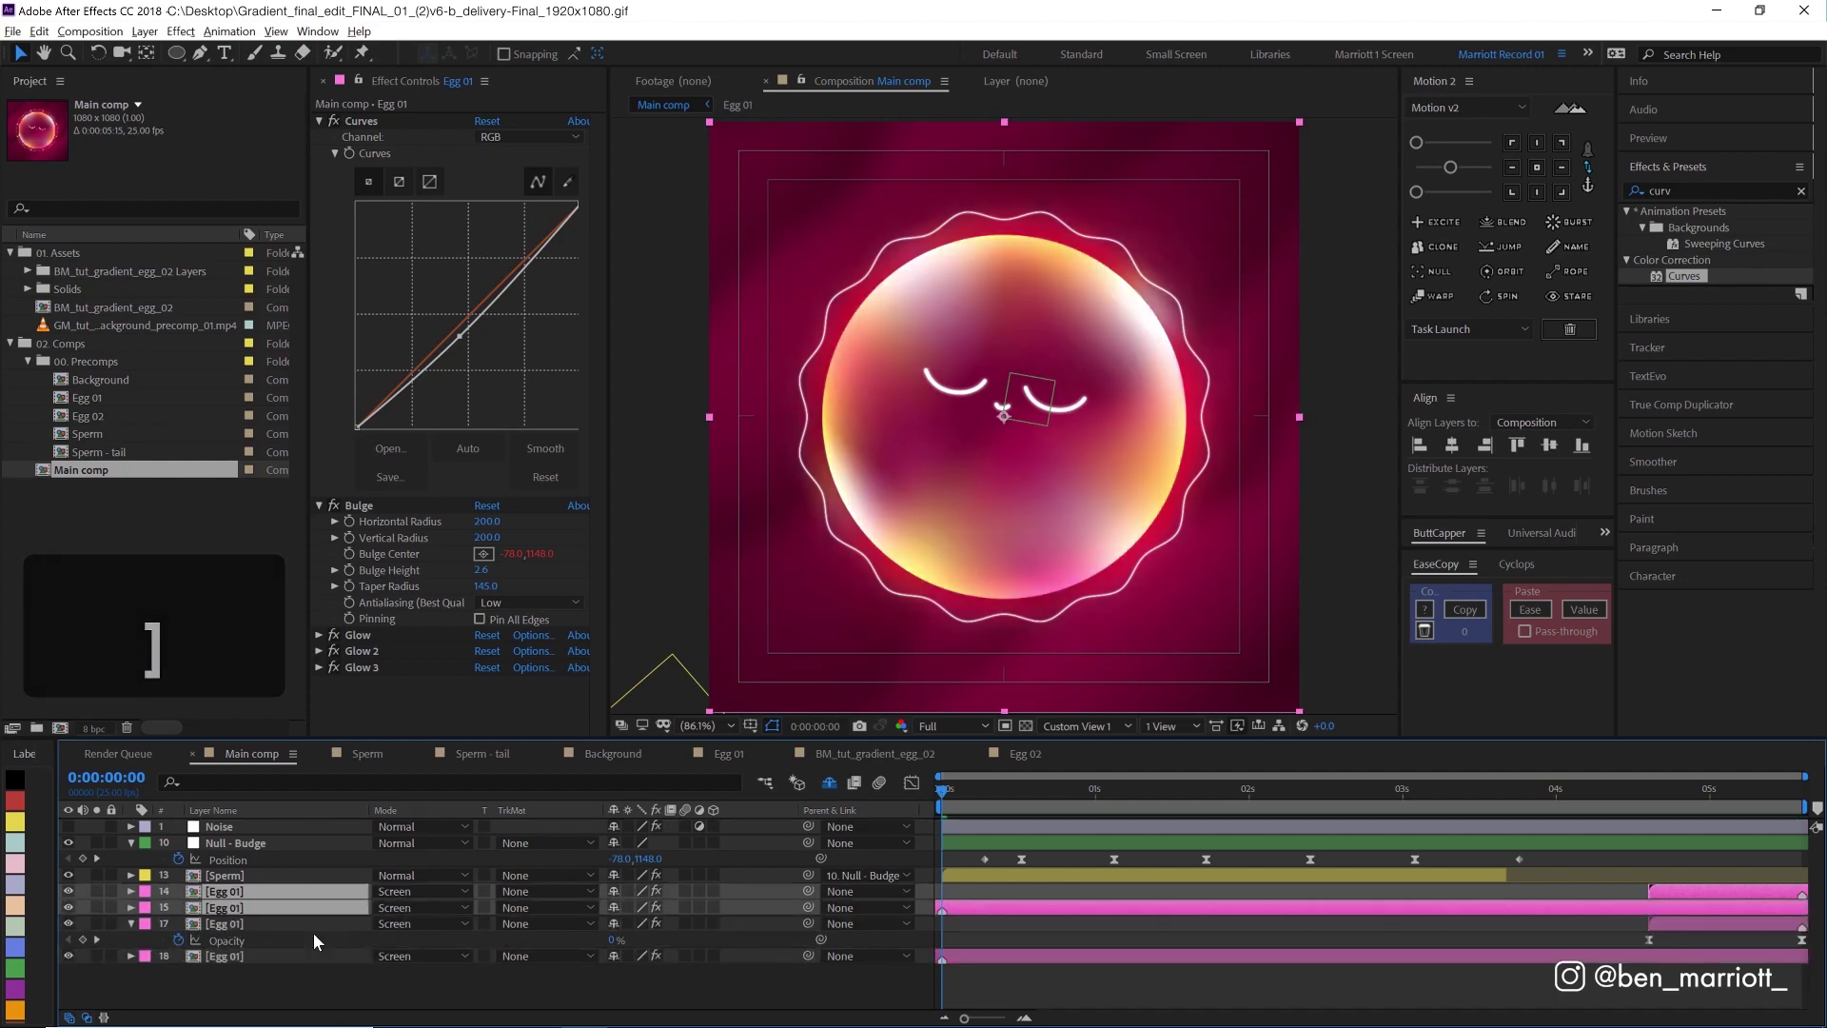
pyautogui.click(17, 1015)
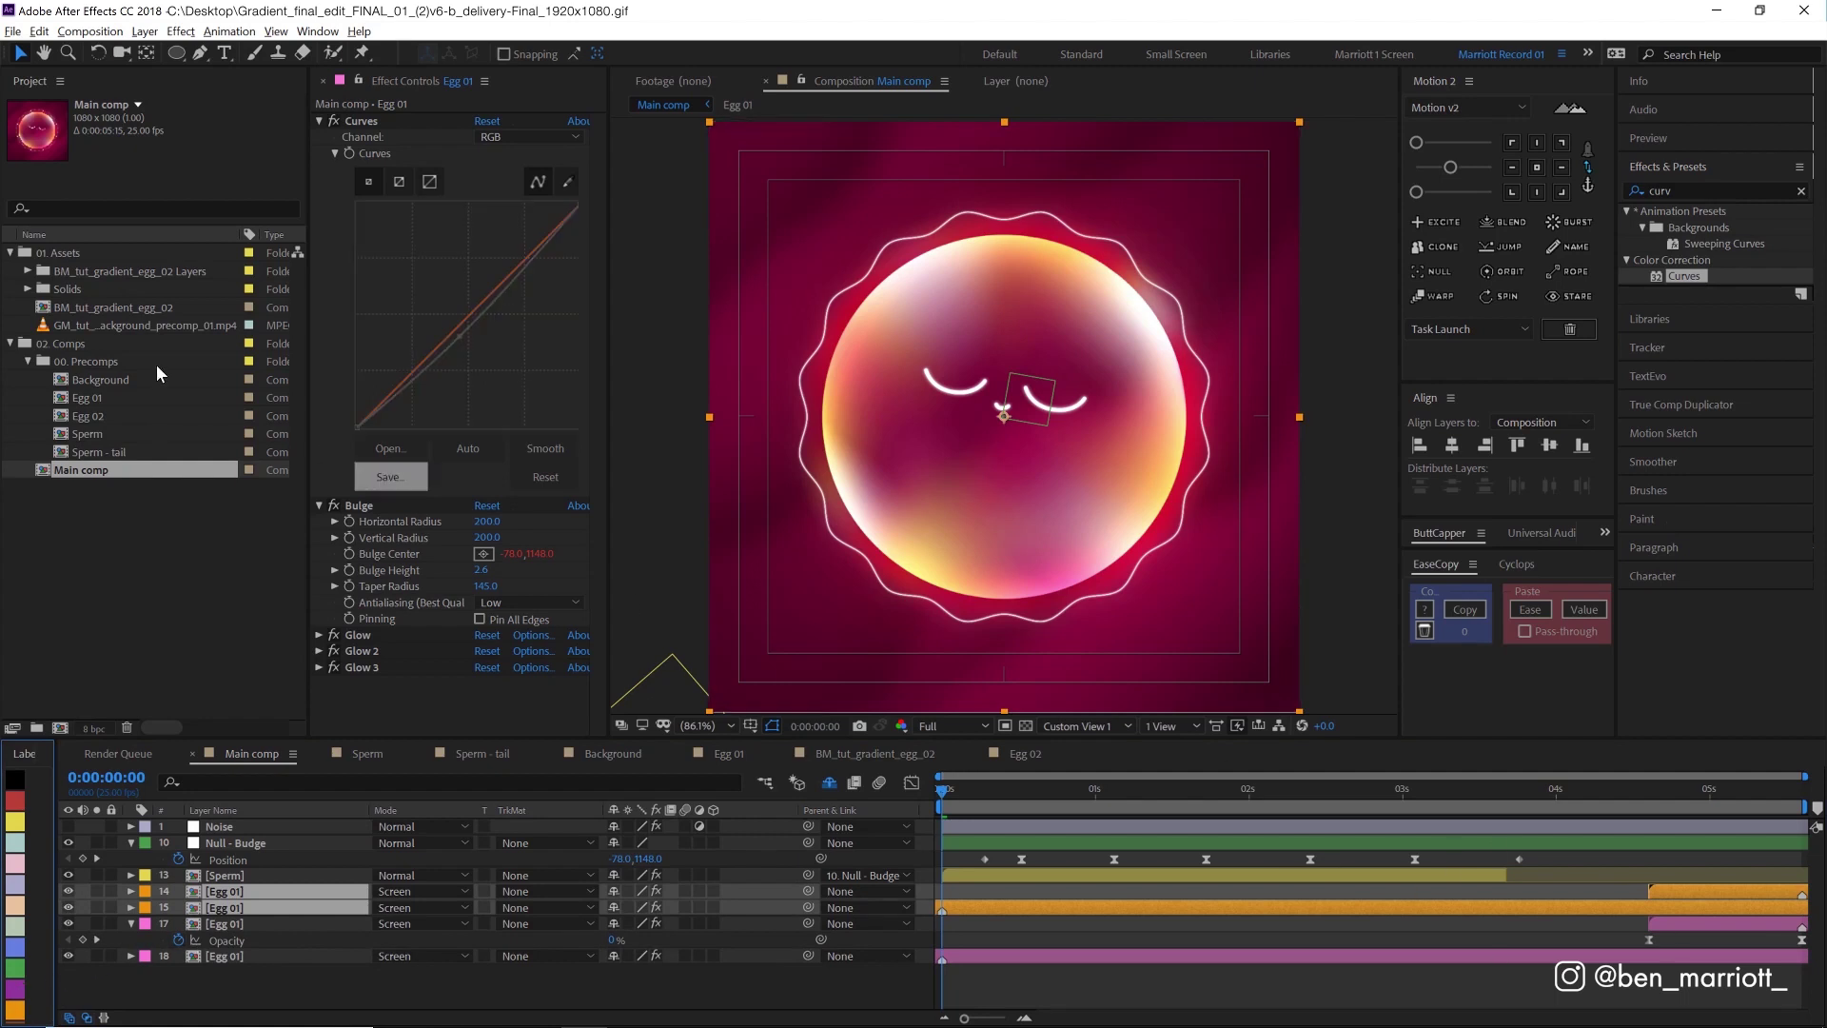
# Step: Replace the copies' source with the Egg 02 comp and preview
pyautogui.click(93, 415)
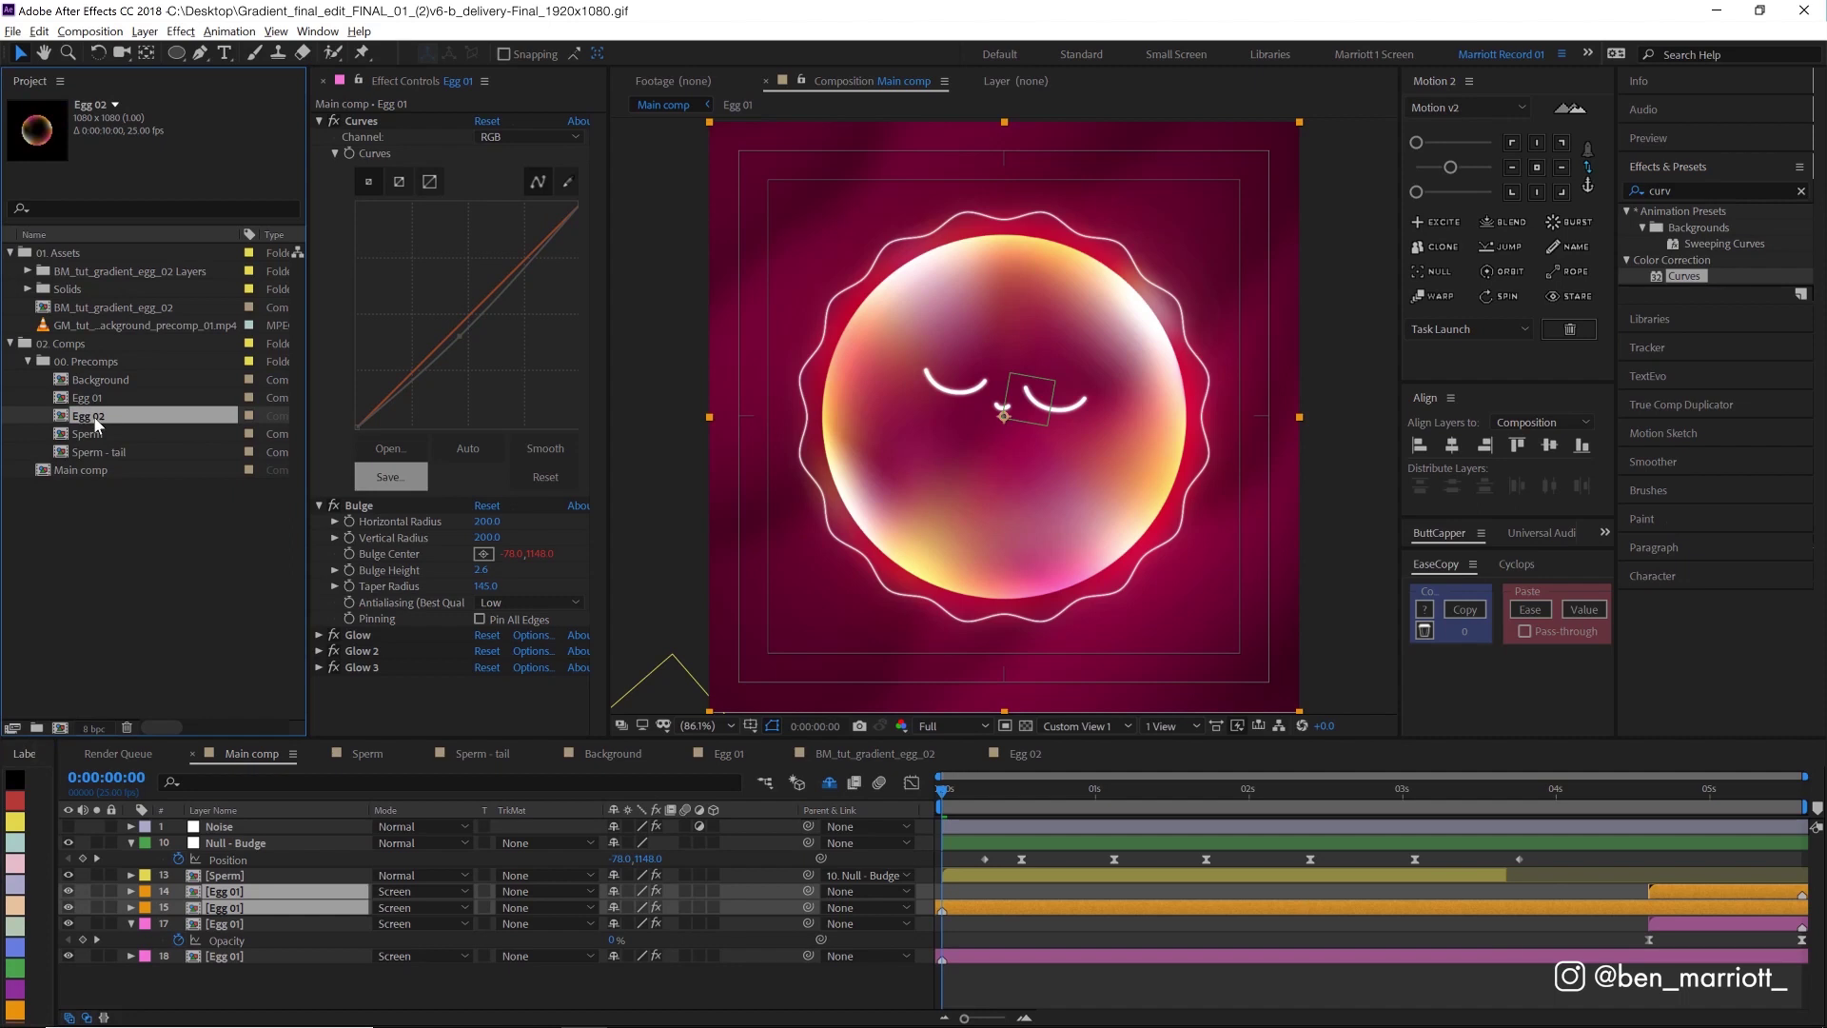
pyautogui.moveTo(93, 416); pyautogui.dragTo(992, 914)
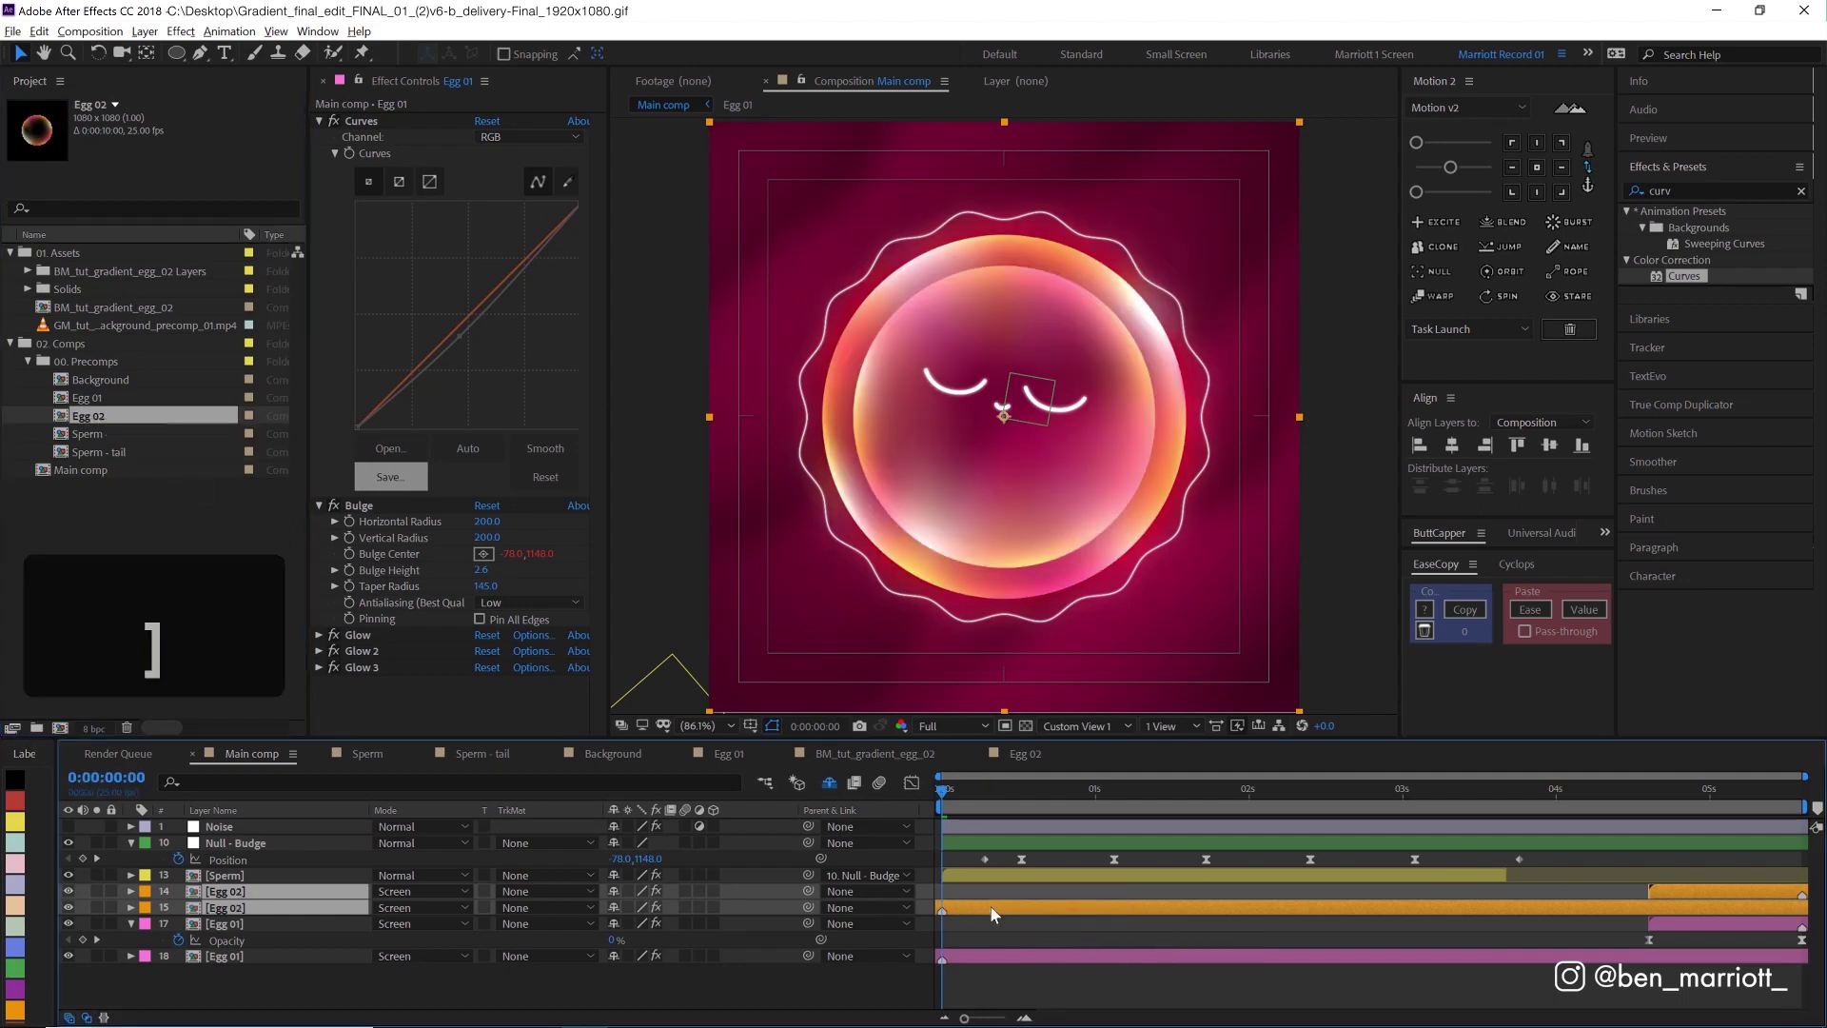
pyautogui.press('space')
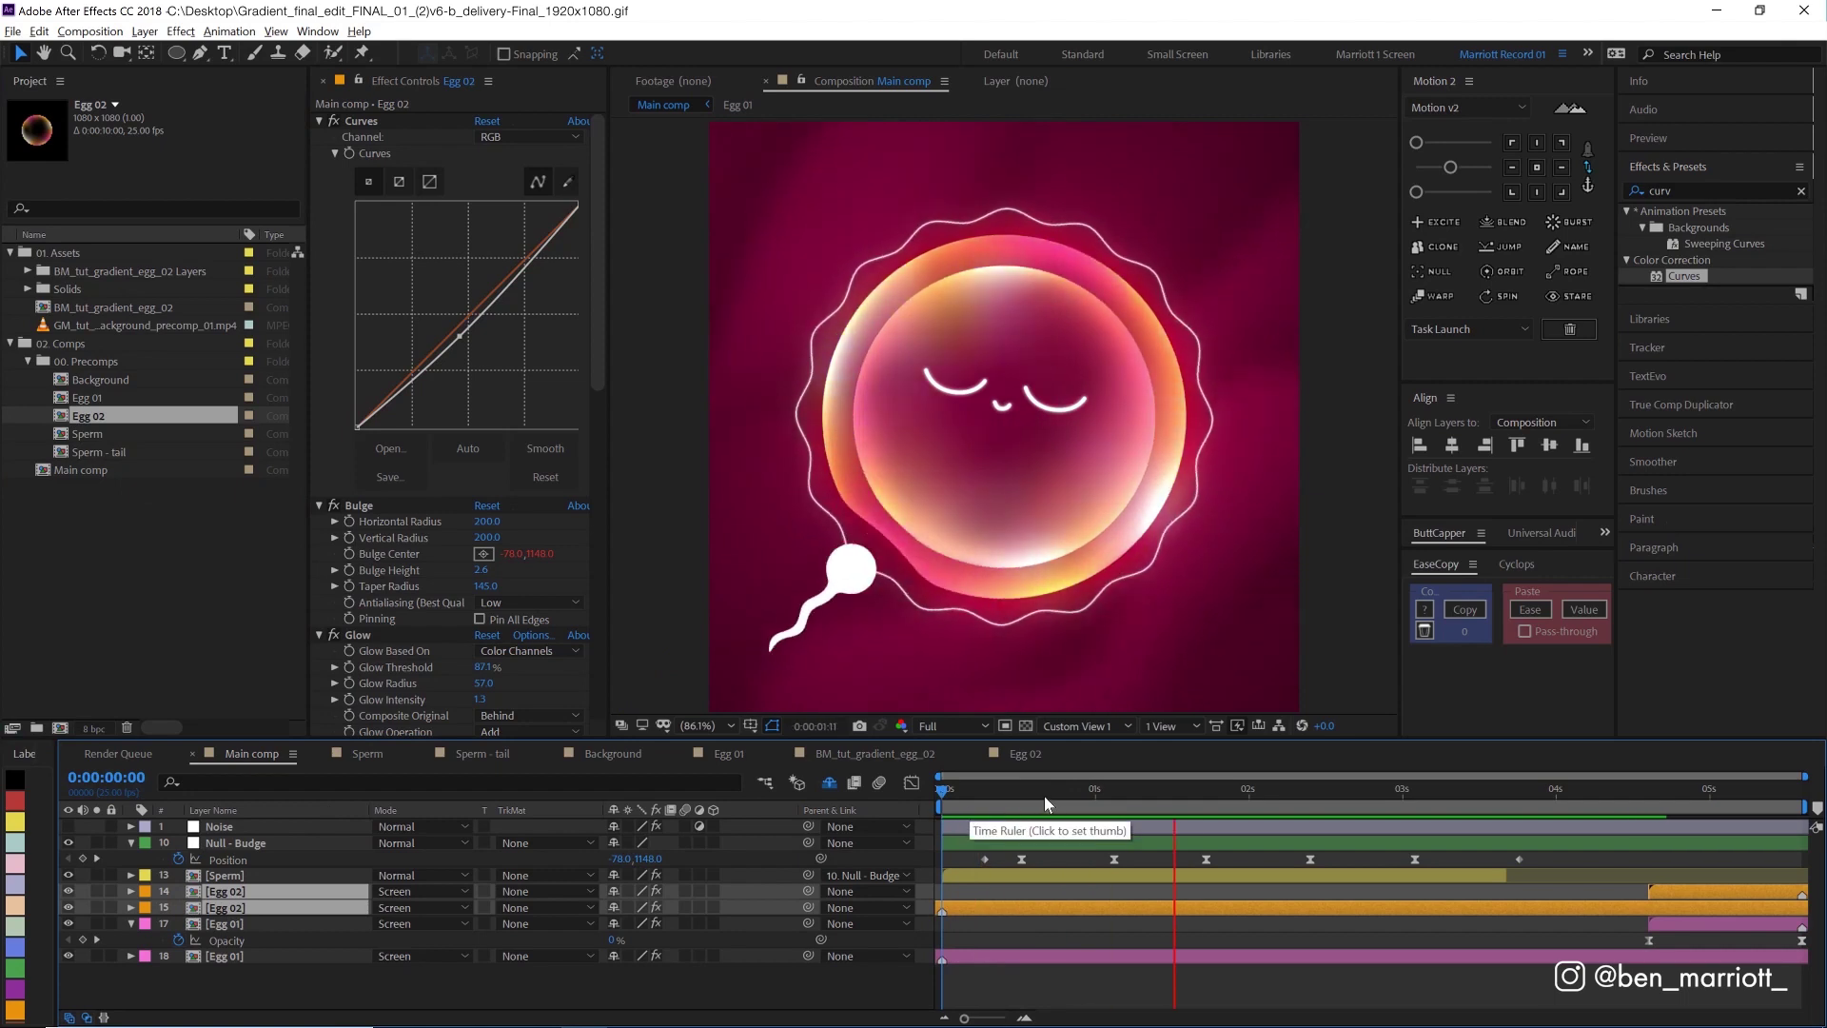
# Step: On layer 15 Egg 02, set Bulge Height to 1.9 and bend Curves down to darken
pyautogui.click(1072, 796)
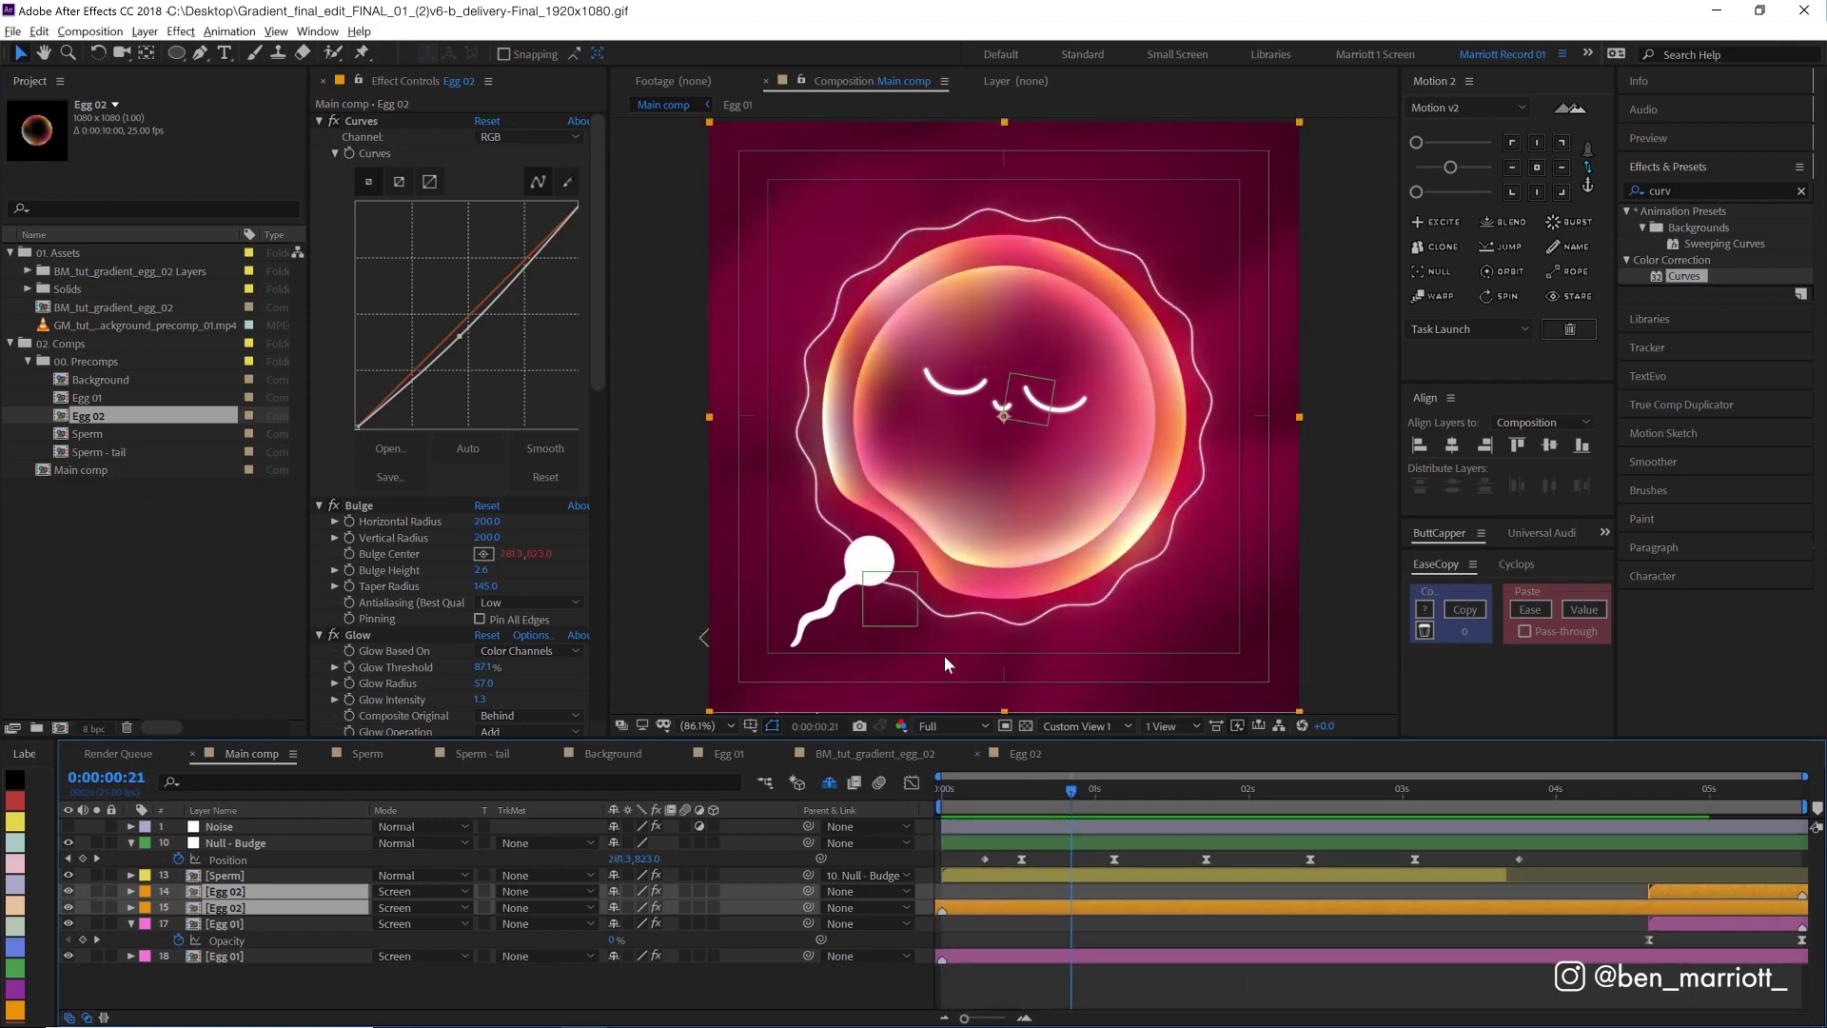
pyautogui.click(1121, 920)
pyautogui.click(1059, 907)
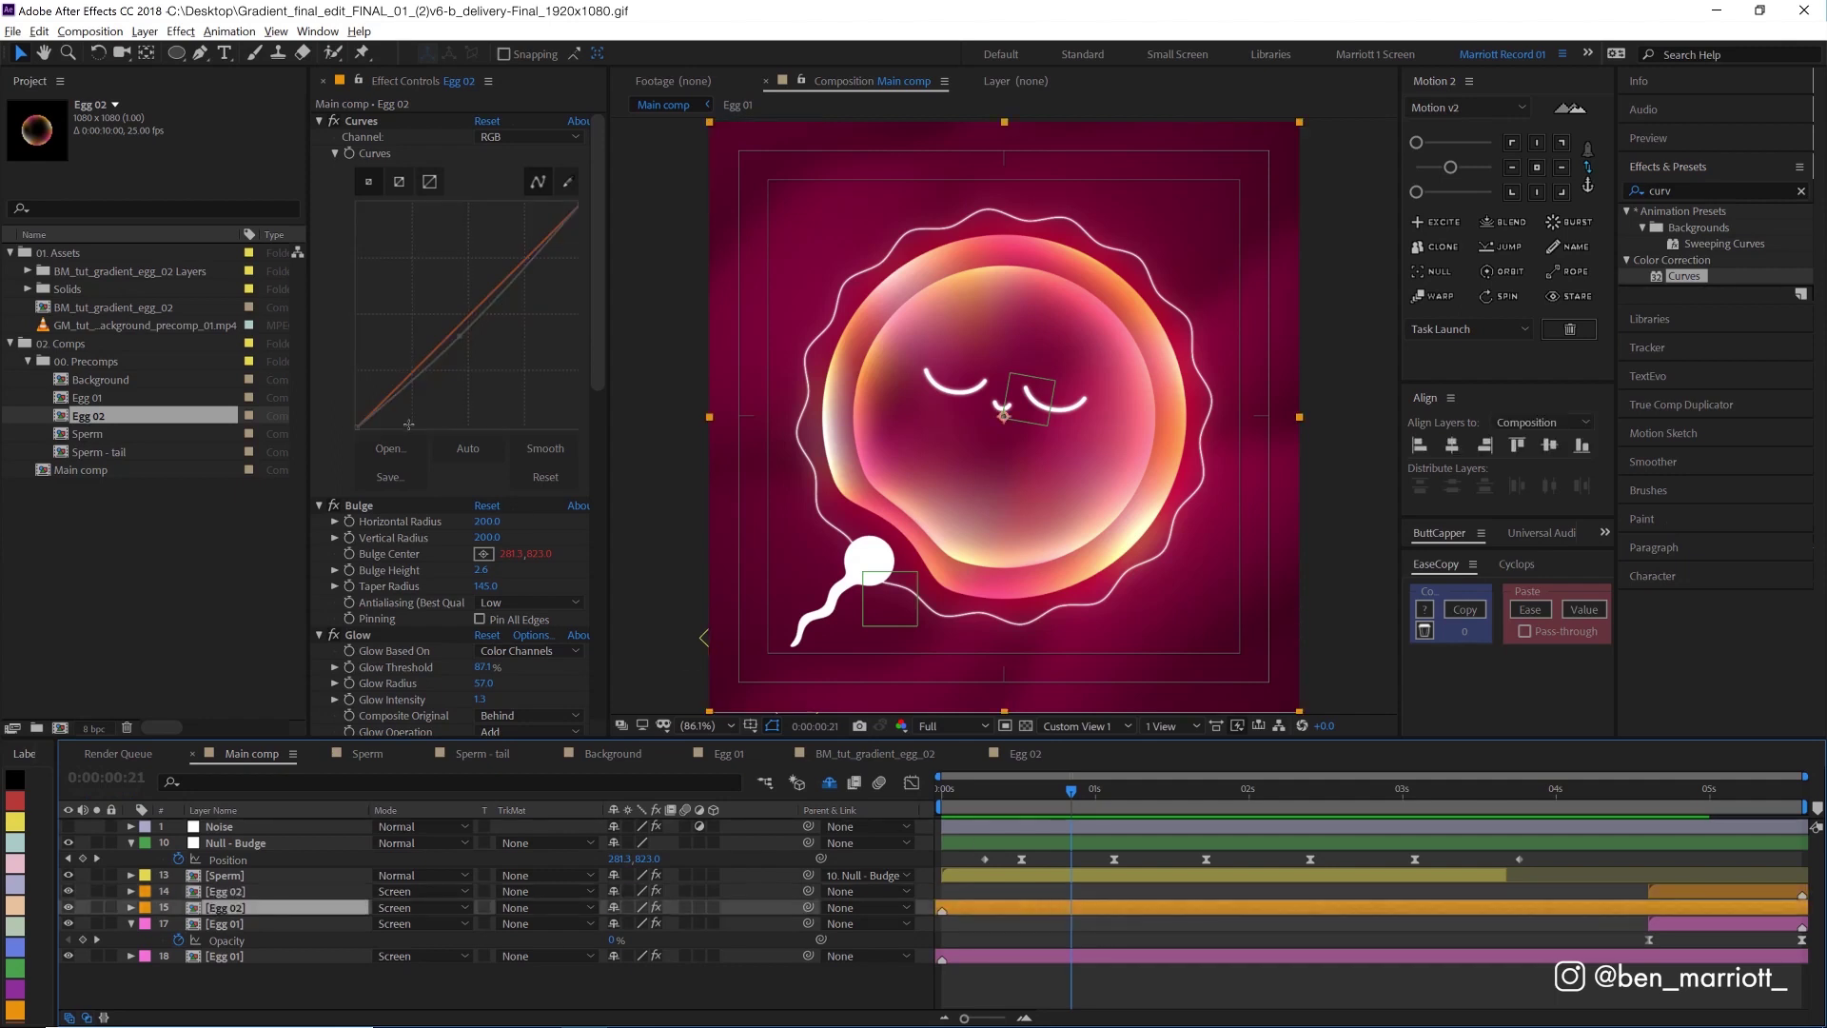
pyautogui.click(477, 571)
pyautogui.write('1.9')
pyautogui.press('Return')
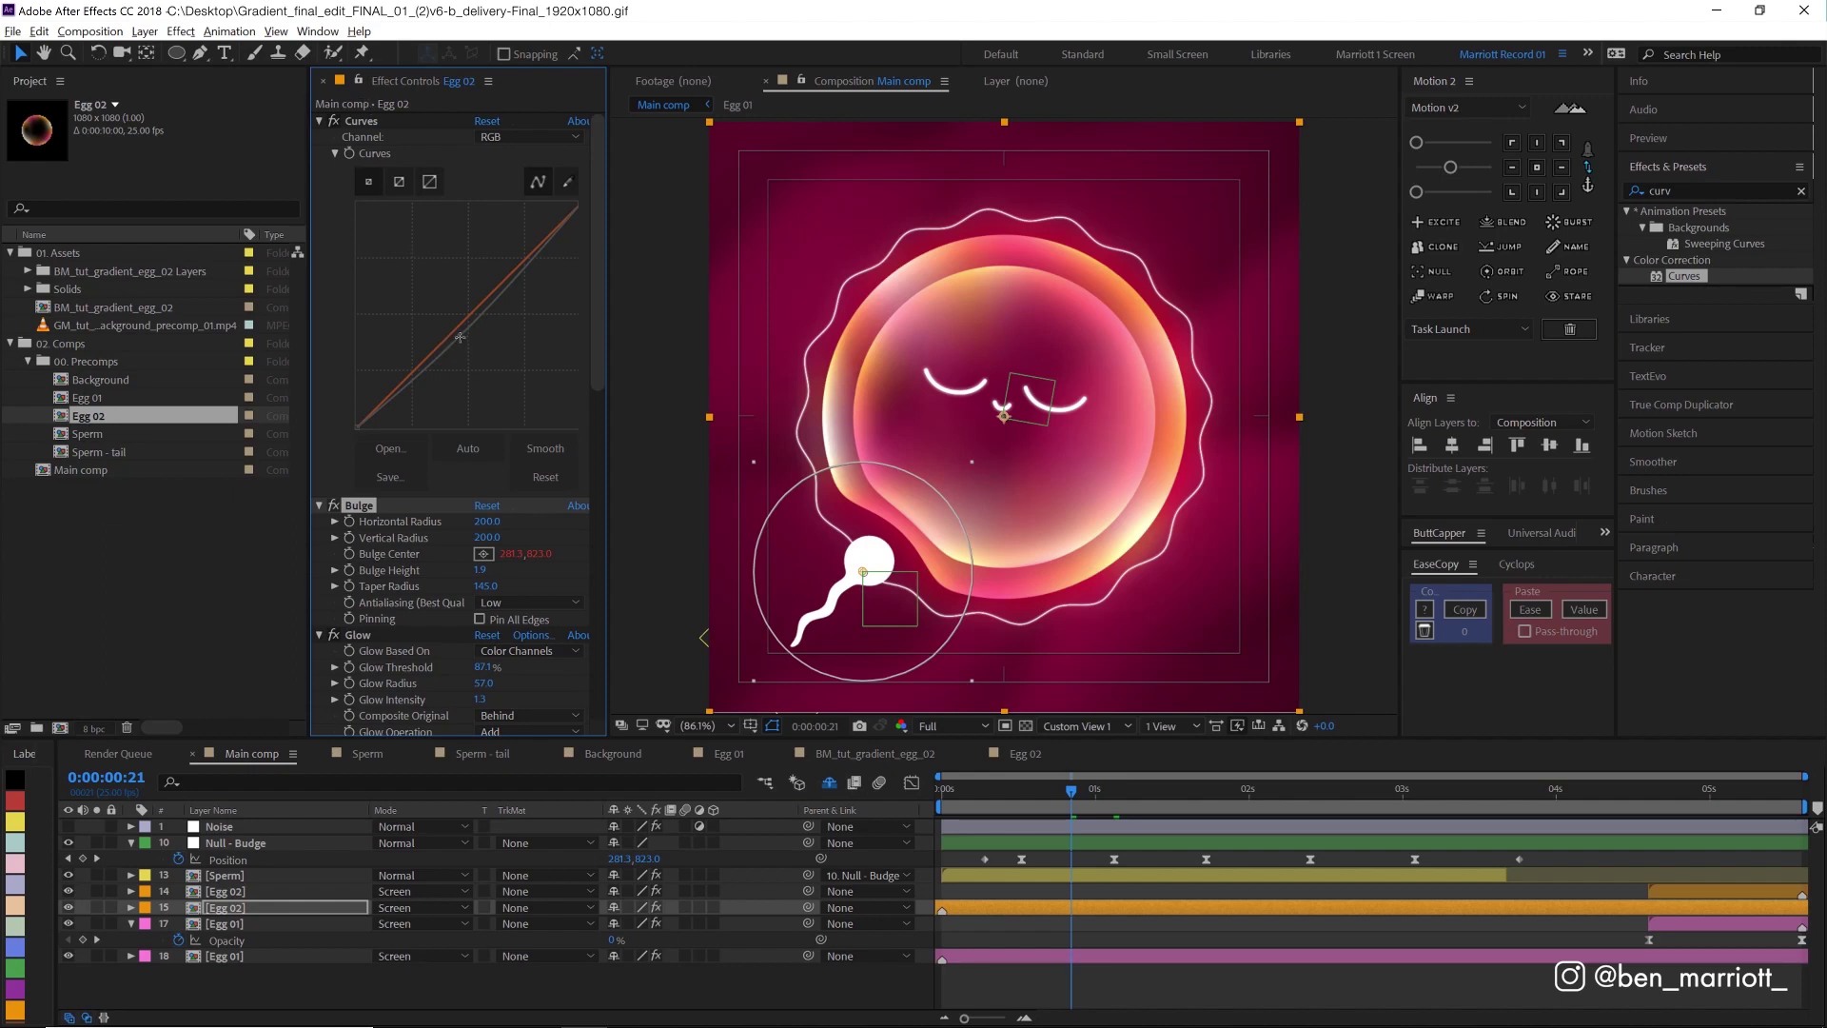
pyautogui.moveTo(460, 337); pyautogui.dragTo(458, 358)
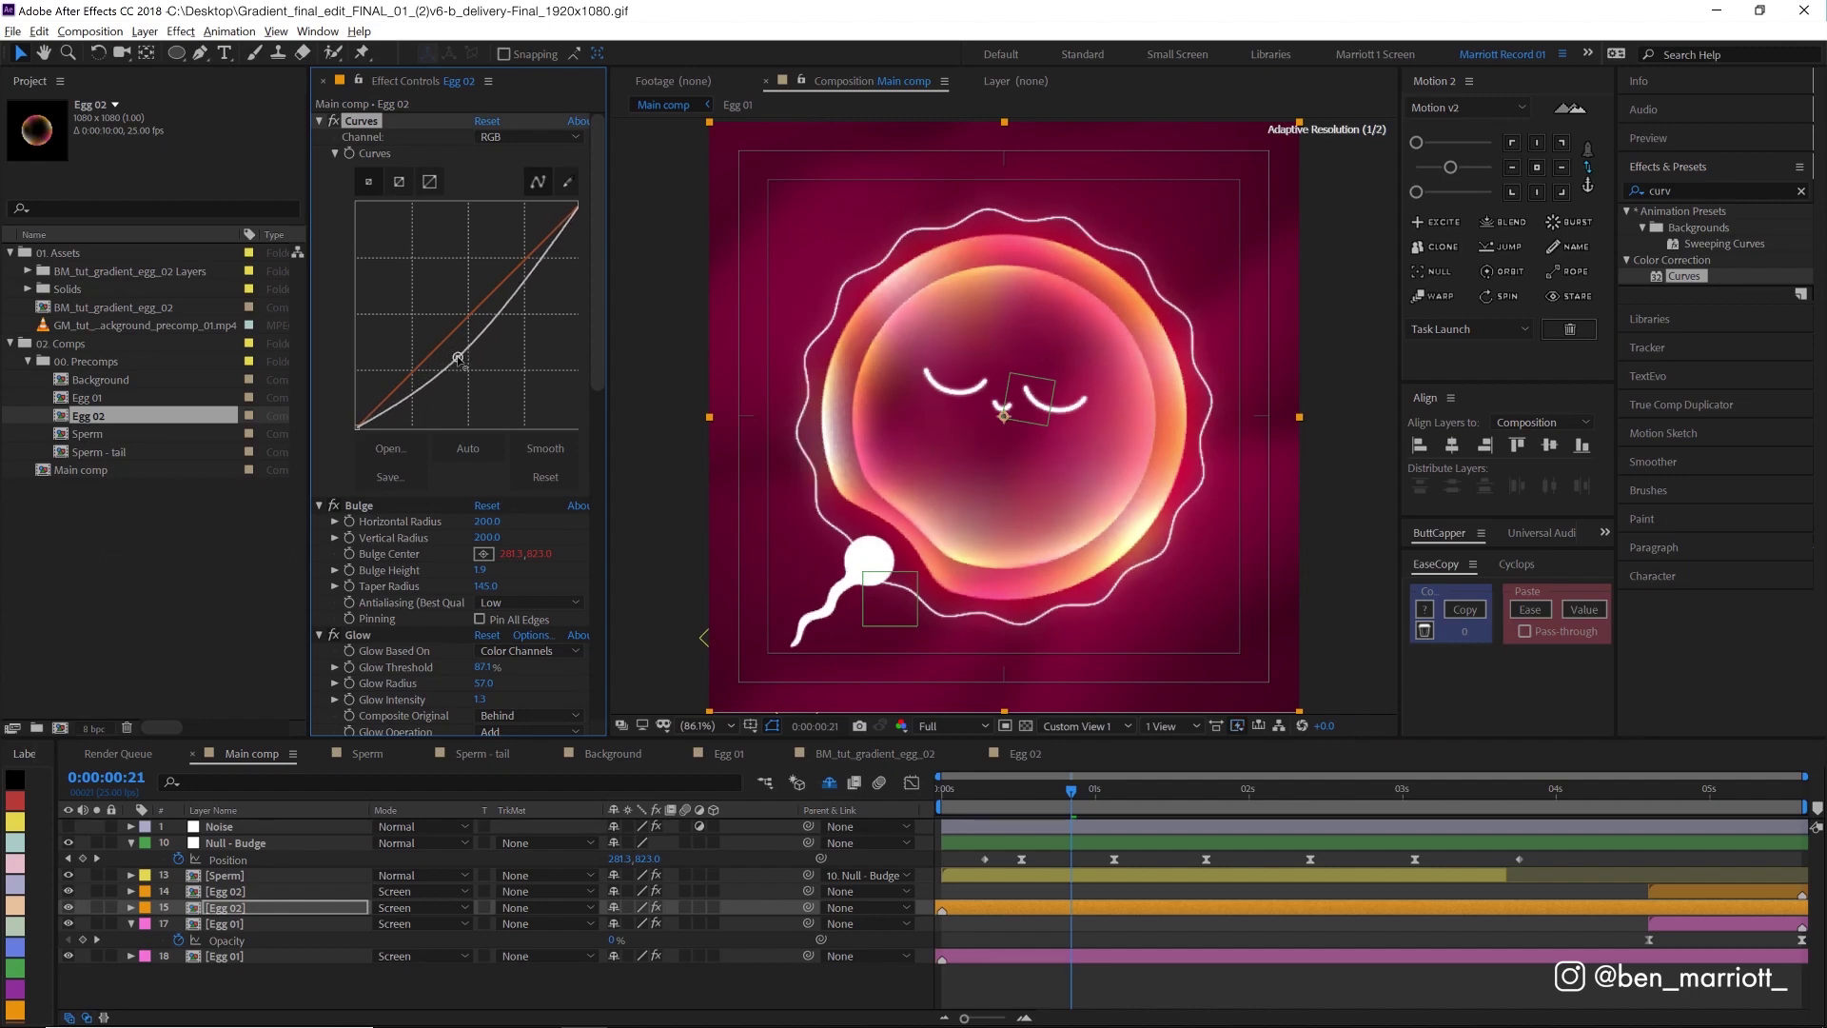
# Step: Copy layer 15's Curves and Bulge effects and paste them onto layer 14 Egg 02
pyautogui.click(363, 511)
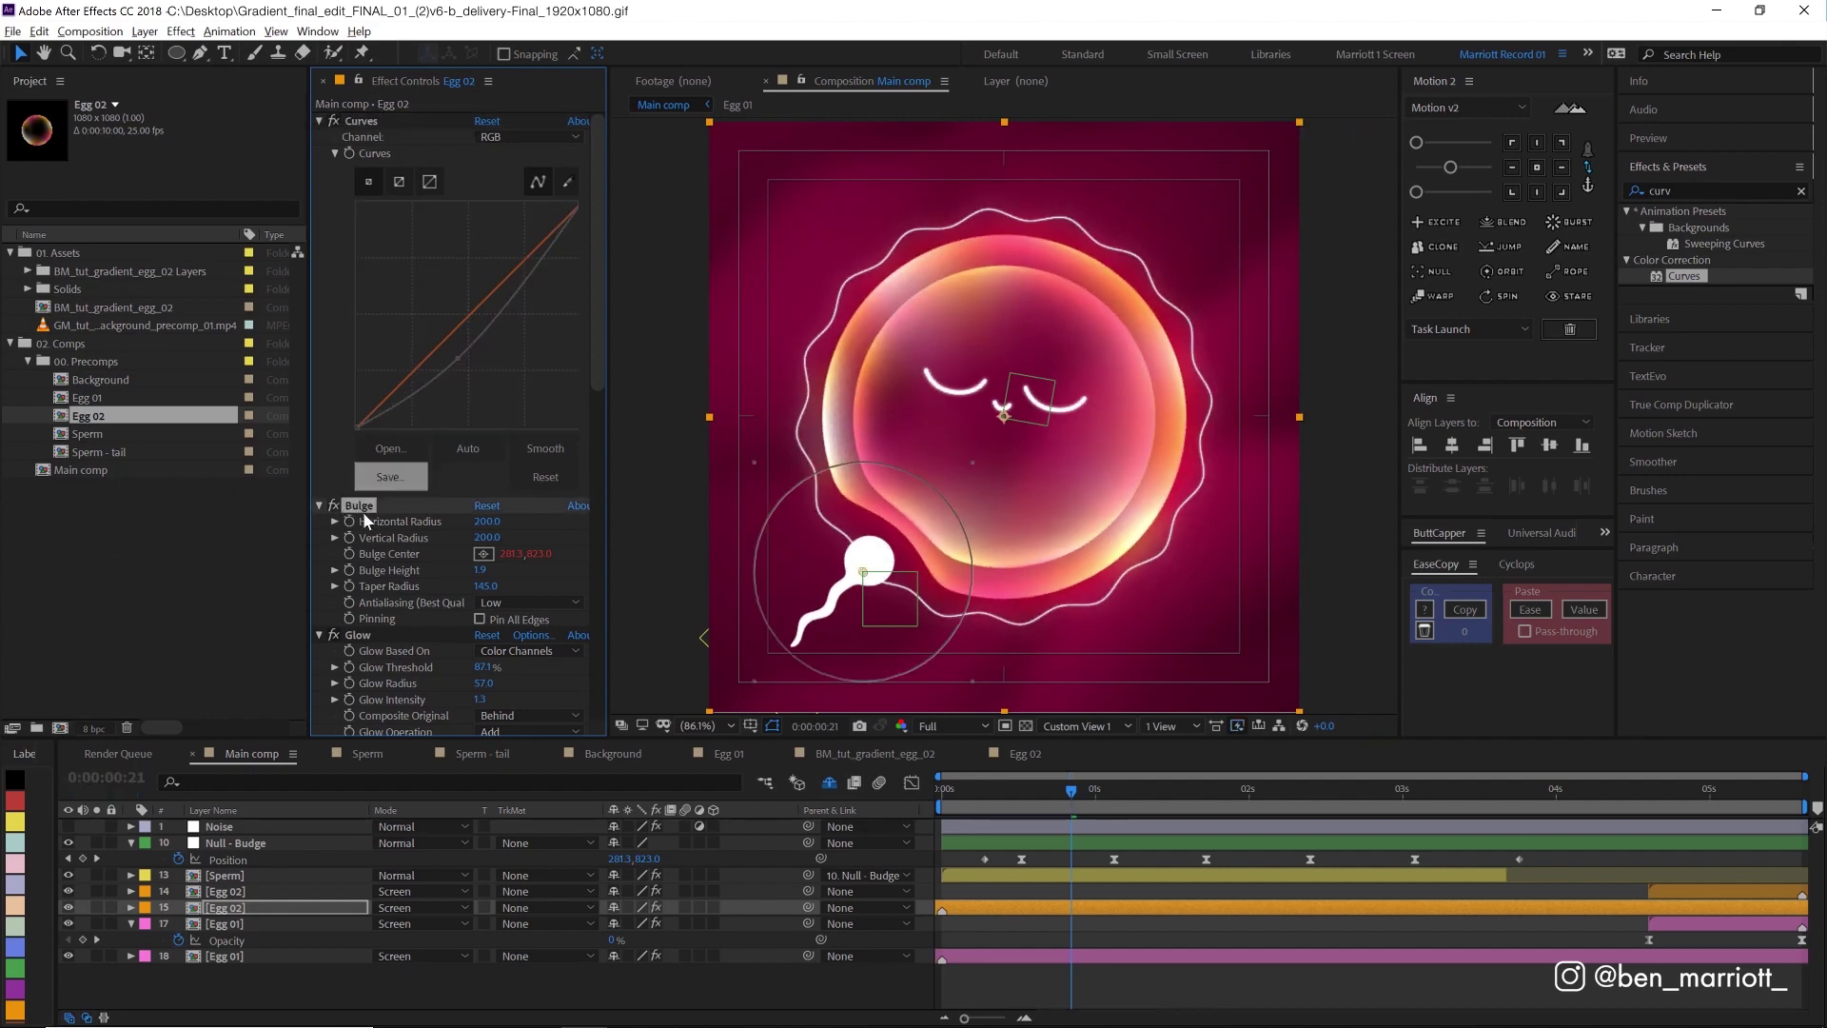
pyautogui.hotkey('shift', 'c')
pyautogui.click(354, 119)
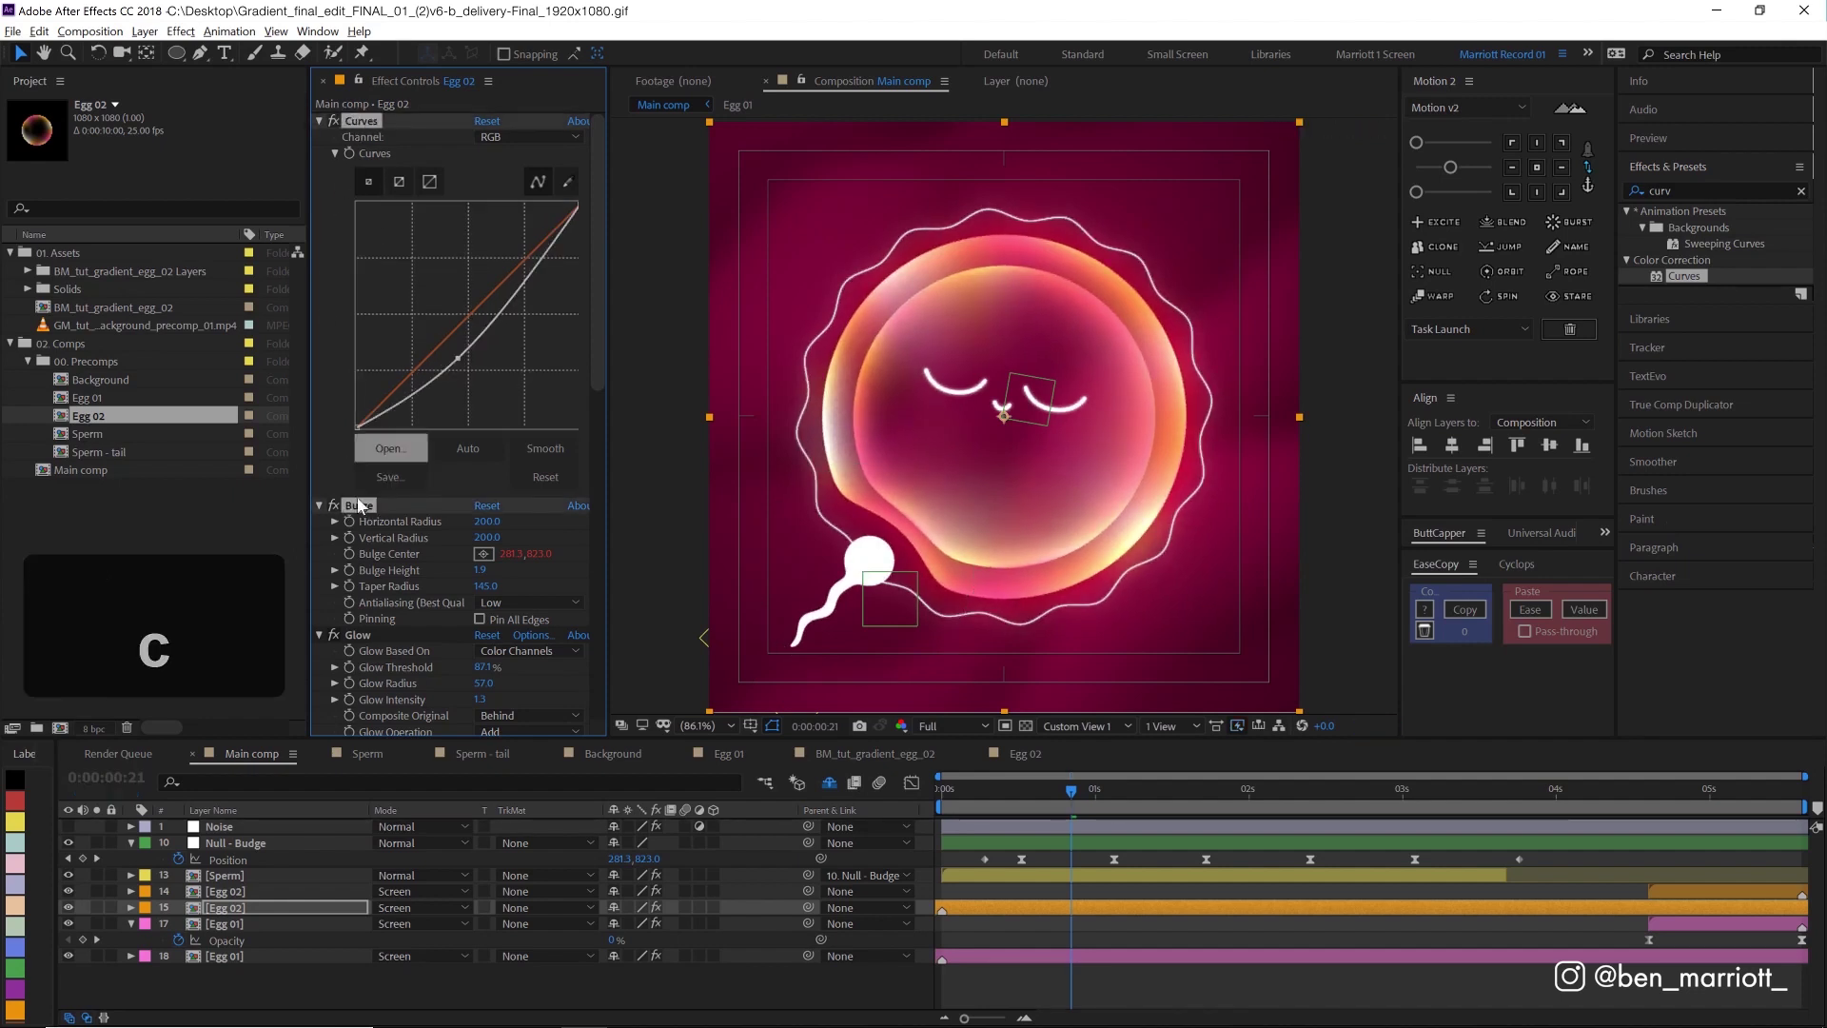
pyautogui.hotkey('ctrl', 'c')
pyautogui.click(1690, 891)
pyautogui.hotkey('ctrl', 'v')
pyautogui.click(1706, 788)
pyautogui.hotkey('ctrl', 'v')
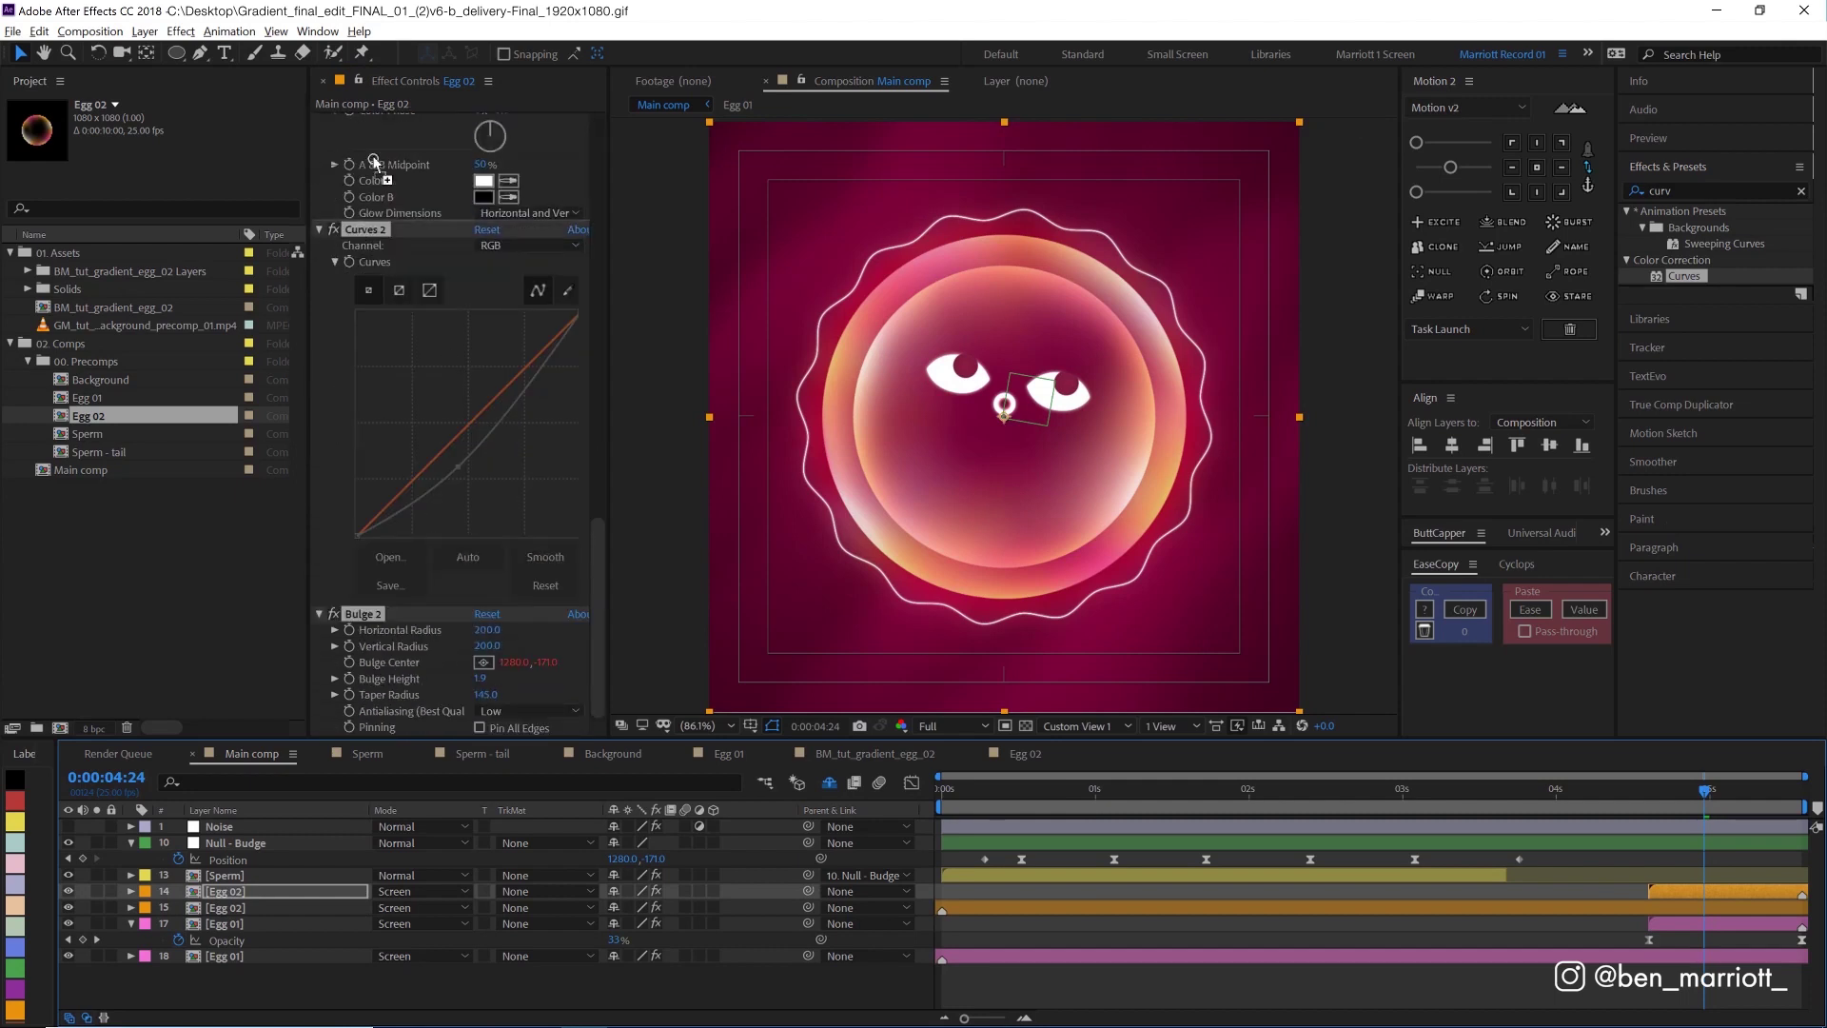
pyautogui.scroll(5, 379, 112)
pyautogui.scroll(-2, 379, 111)
pyautogui.scroll(-2, 379, 111)
pyautogui.scroll(-2, 379, 112)
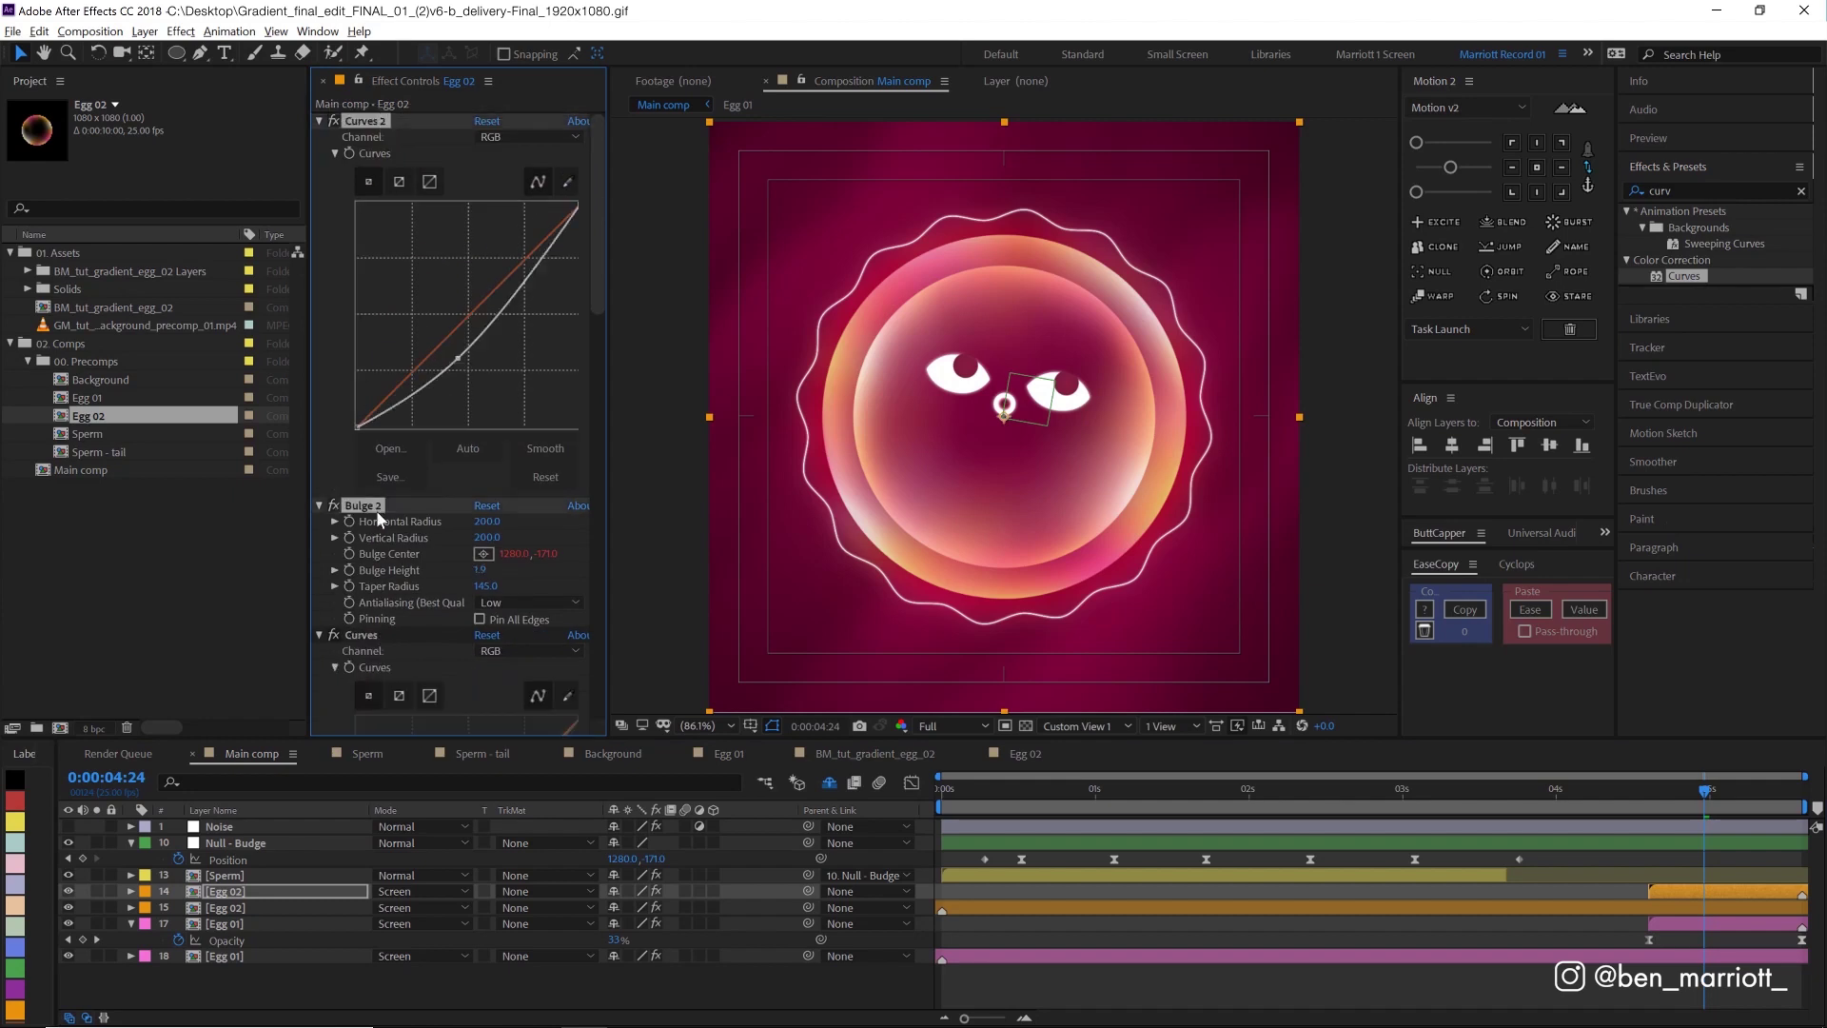
pyautogui.scroll(-1, 375, 428)
# Step: Delete layer 14's old Curves and Bulge effects and preview from the start
pyautogui.click(362, 591)
pyautogui.scroll(-3, 361, 591)
pyautogui.scroll(-2, 361, 587)
pyautogui.scroll(-2, 360, 586)
pyautogui.press('v')
pyautogui.keyDown('shift'); pyautogui.click(362, 718); pyautogui.keyUp('shift')
pyautogui.press('BackSpace')
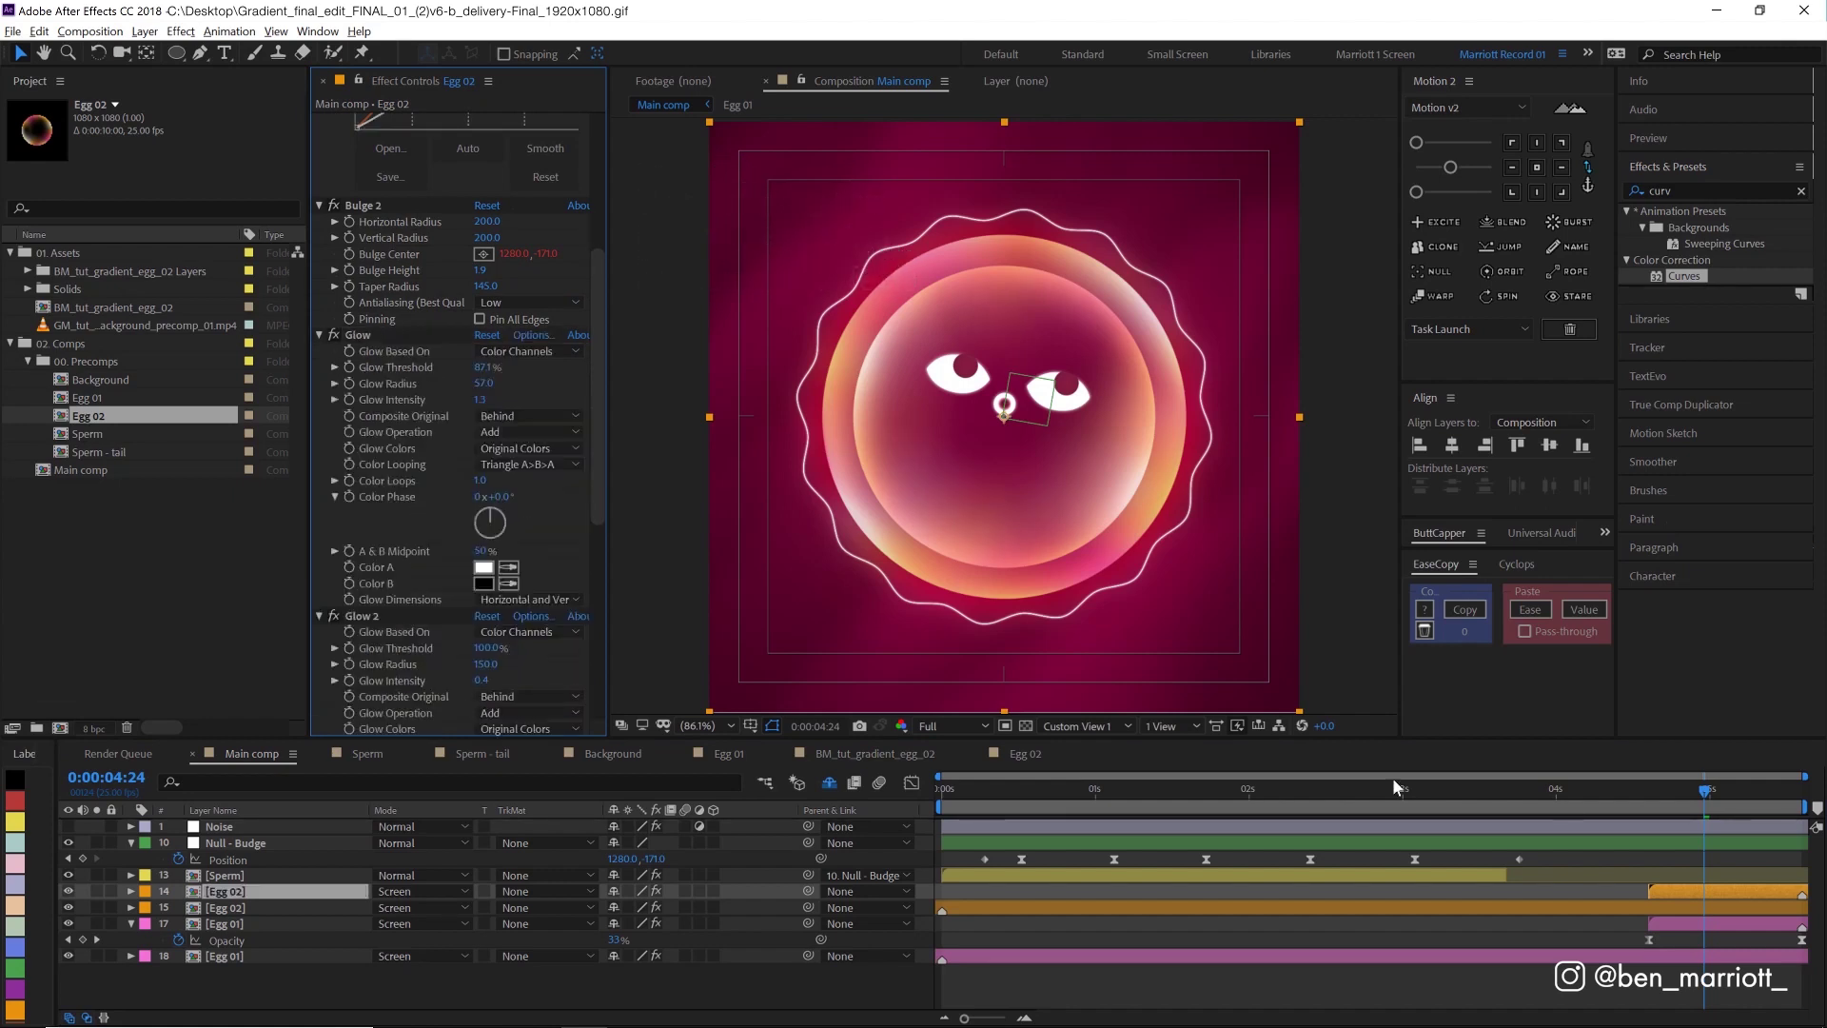
pyautogui.click(945, 791)
pyautogui.press('space')
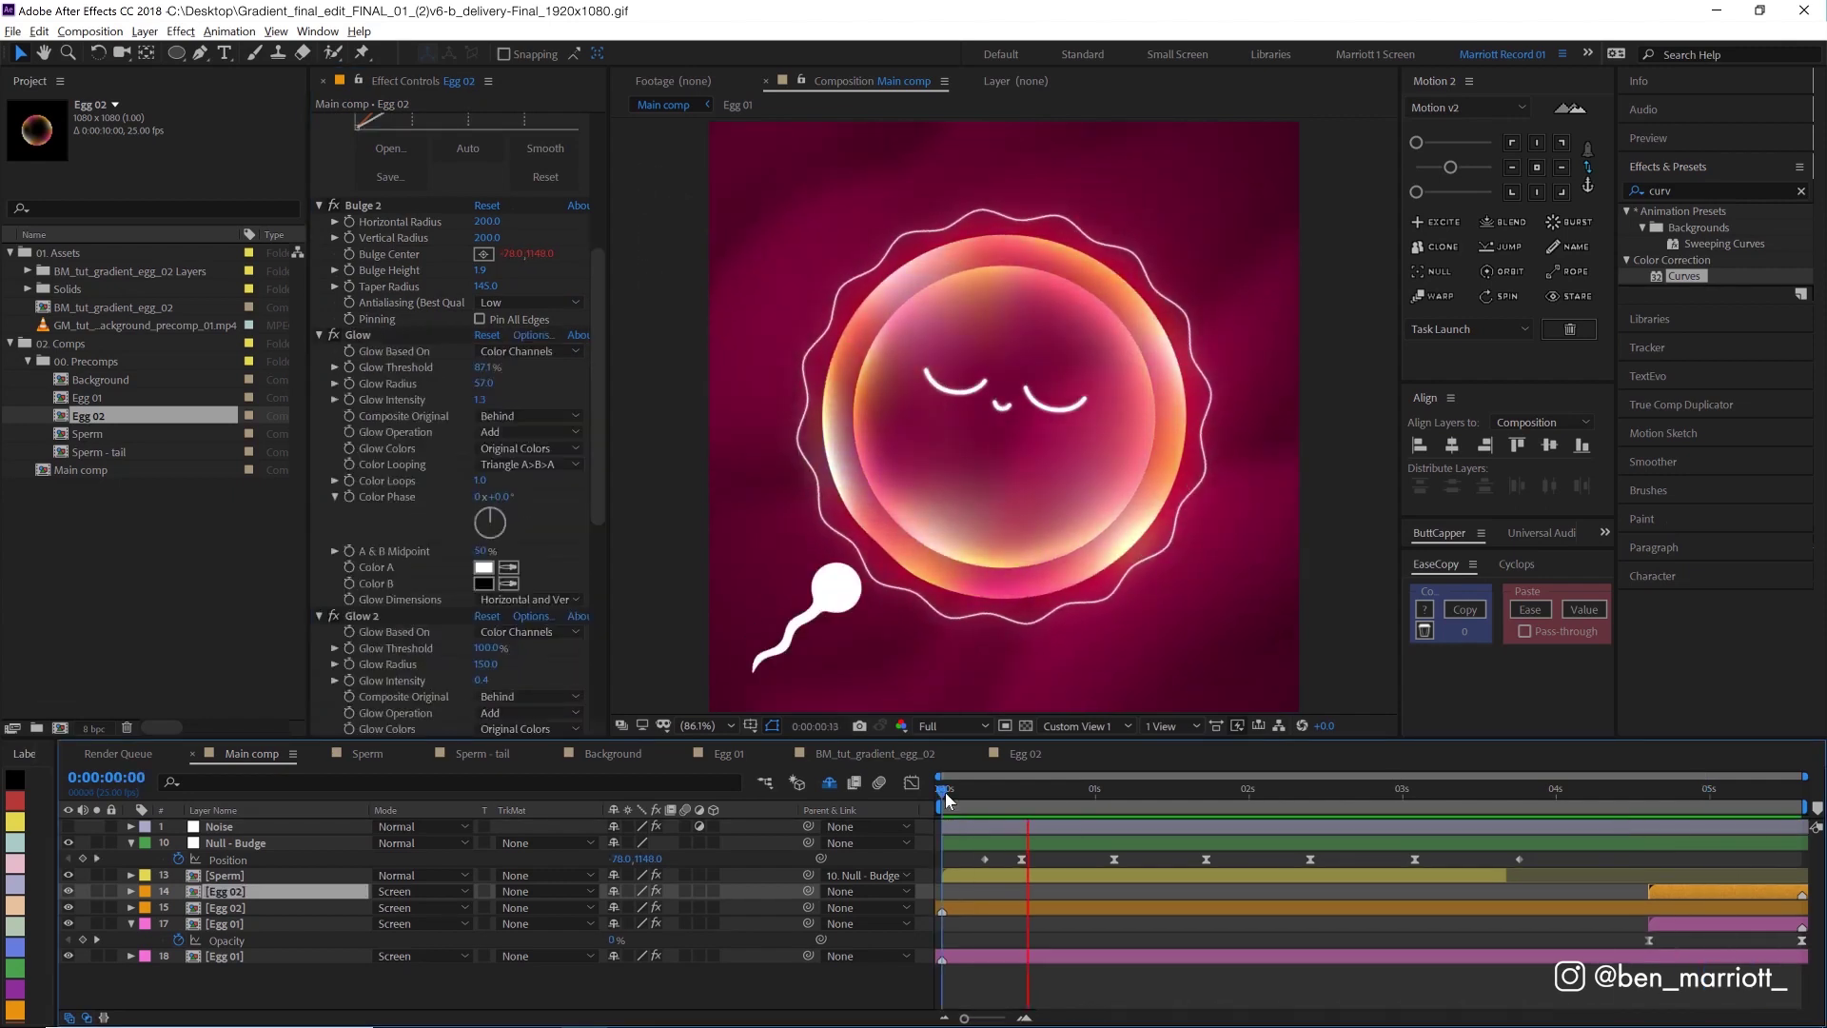
pyautogui.press('space')
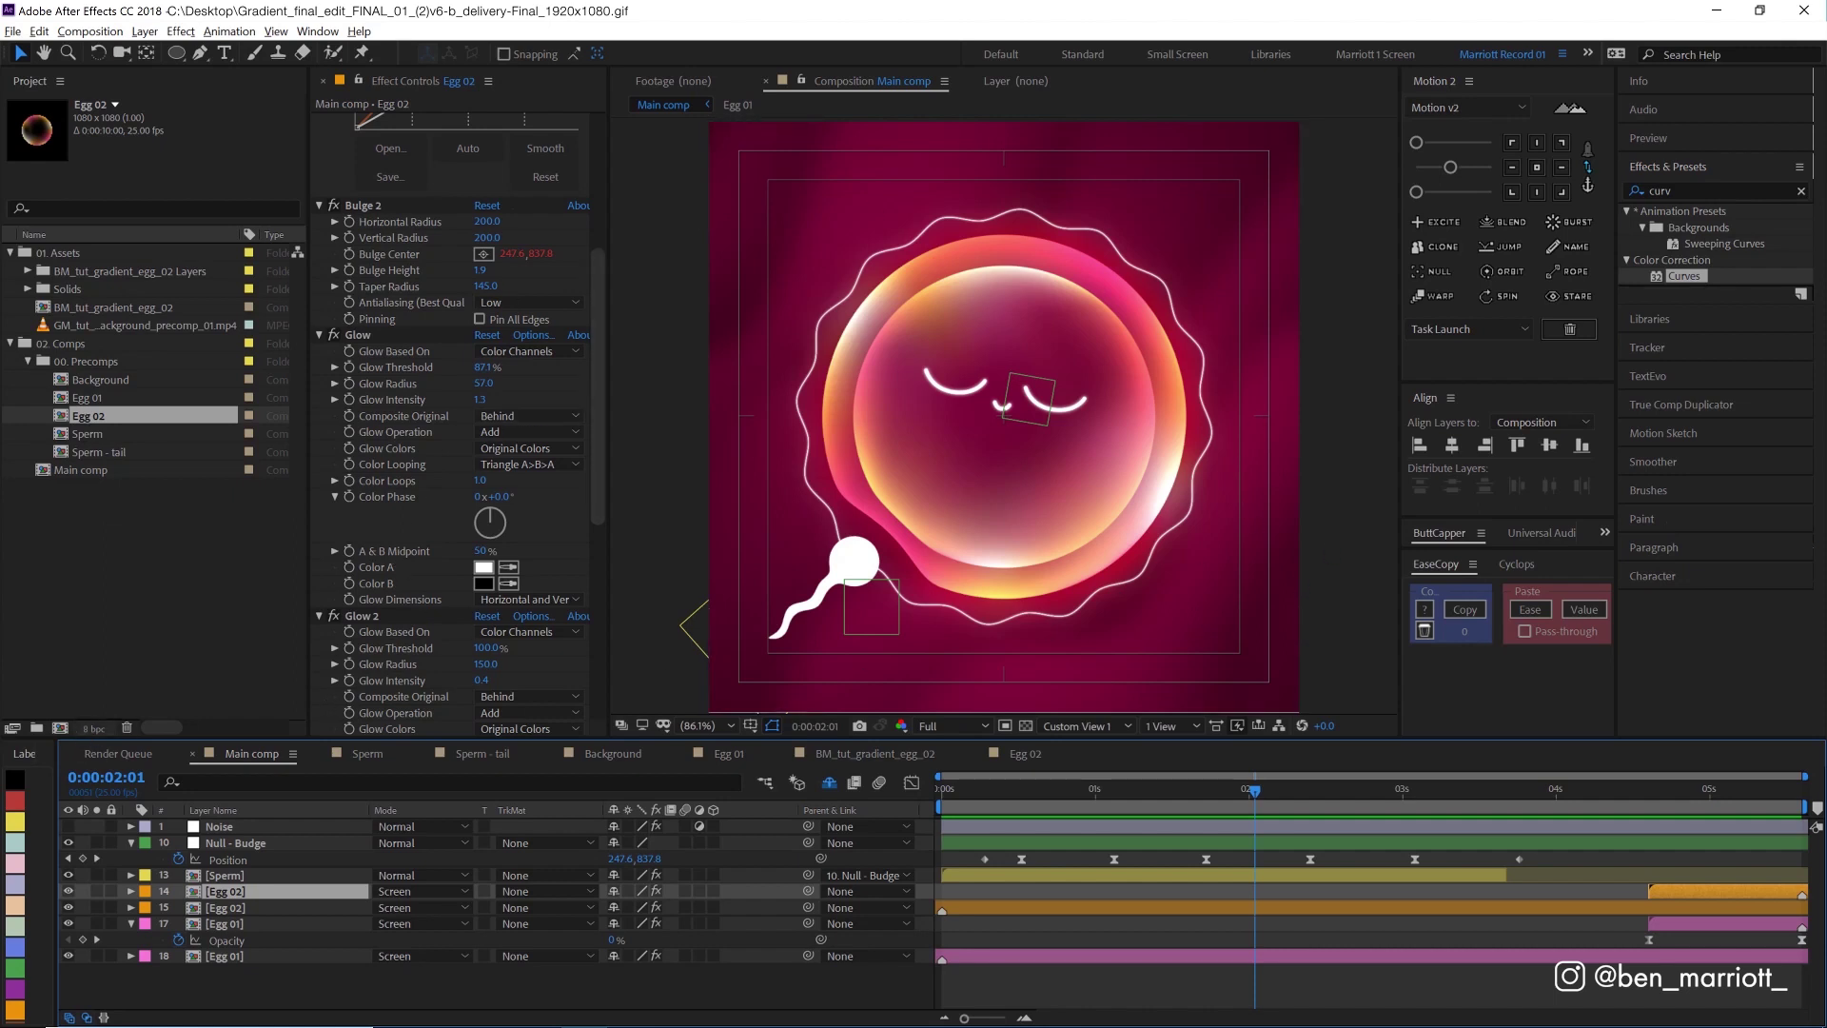
# Step: Change Project Settings colour depth from 8 to 16 bits per channel, then select the Noise layer
pyautogui.click(89, 729)
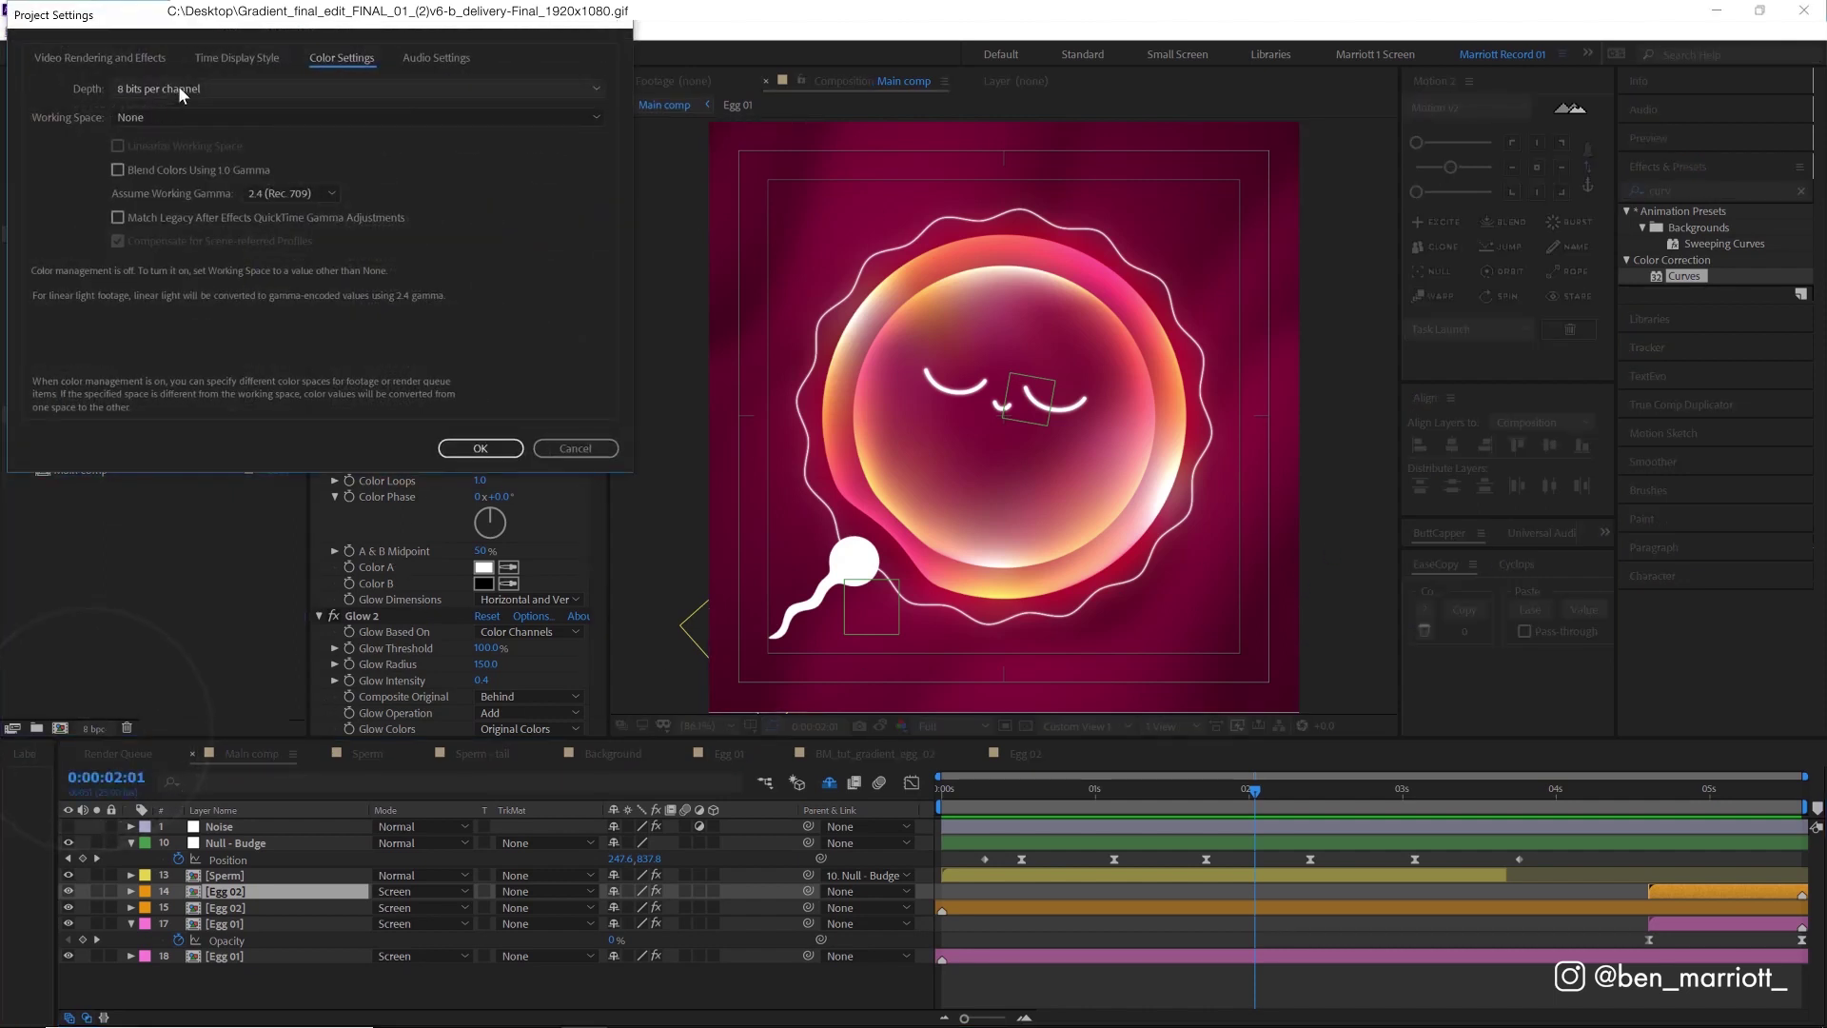
pyautogui.click(178, 90)
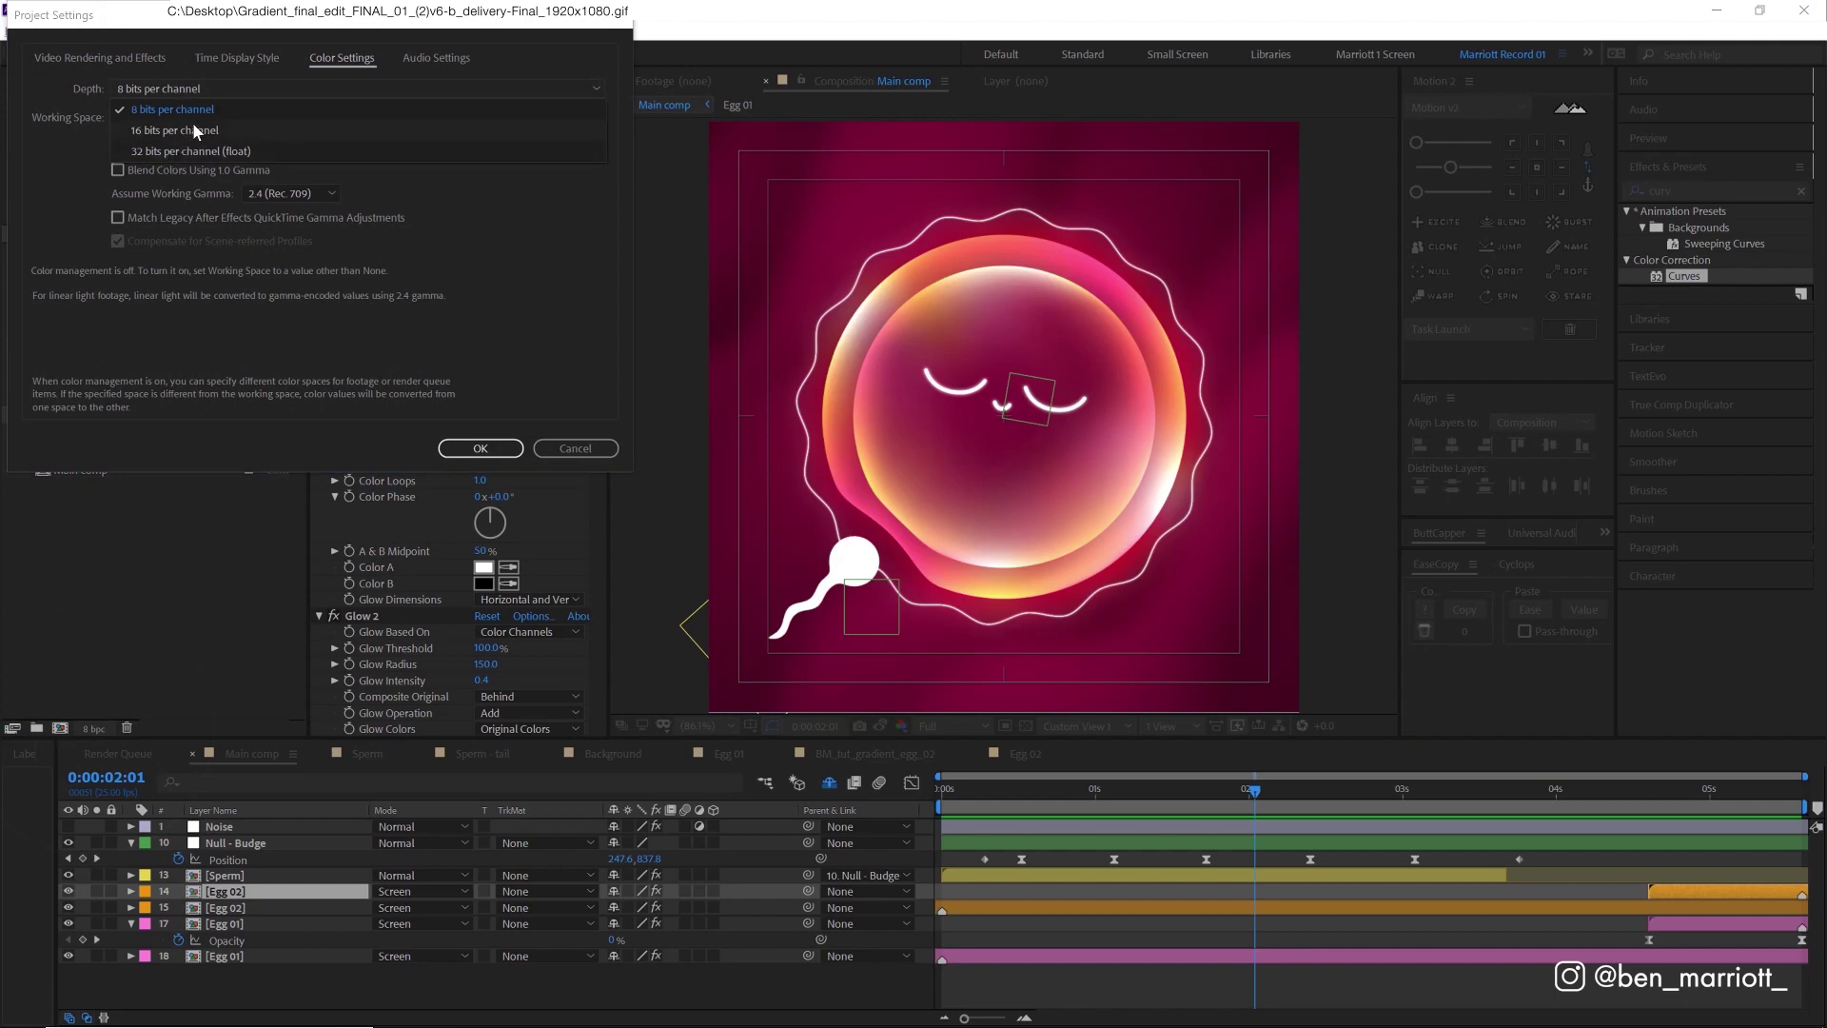
pyautogui.click(194, 131)
pyautogui.press('Return')
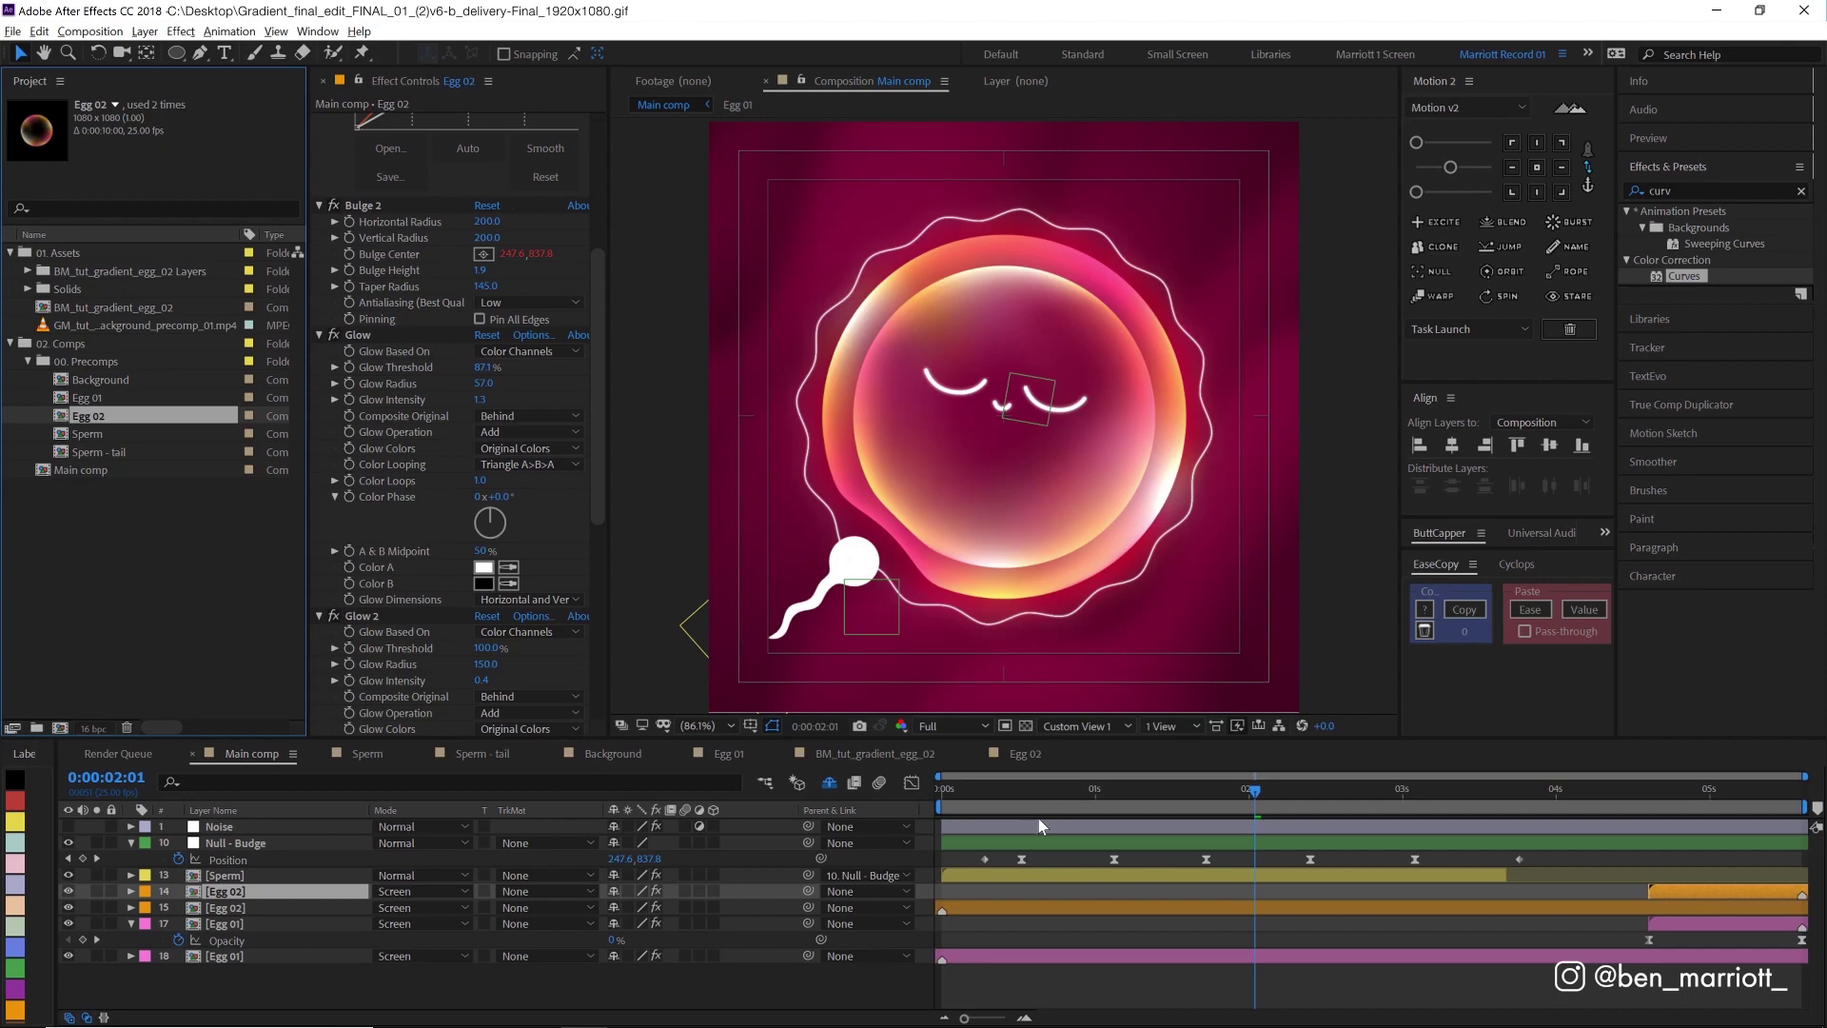
pyautogui.click(1020, 830)
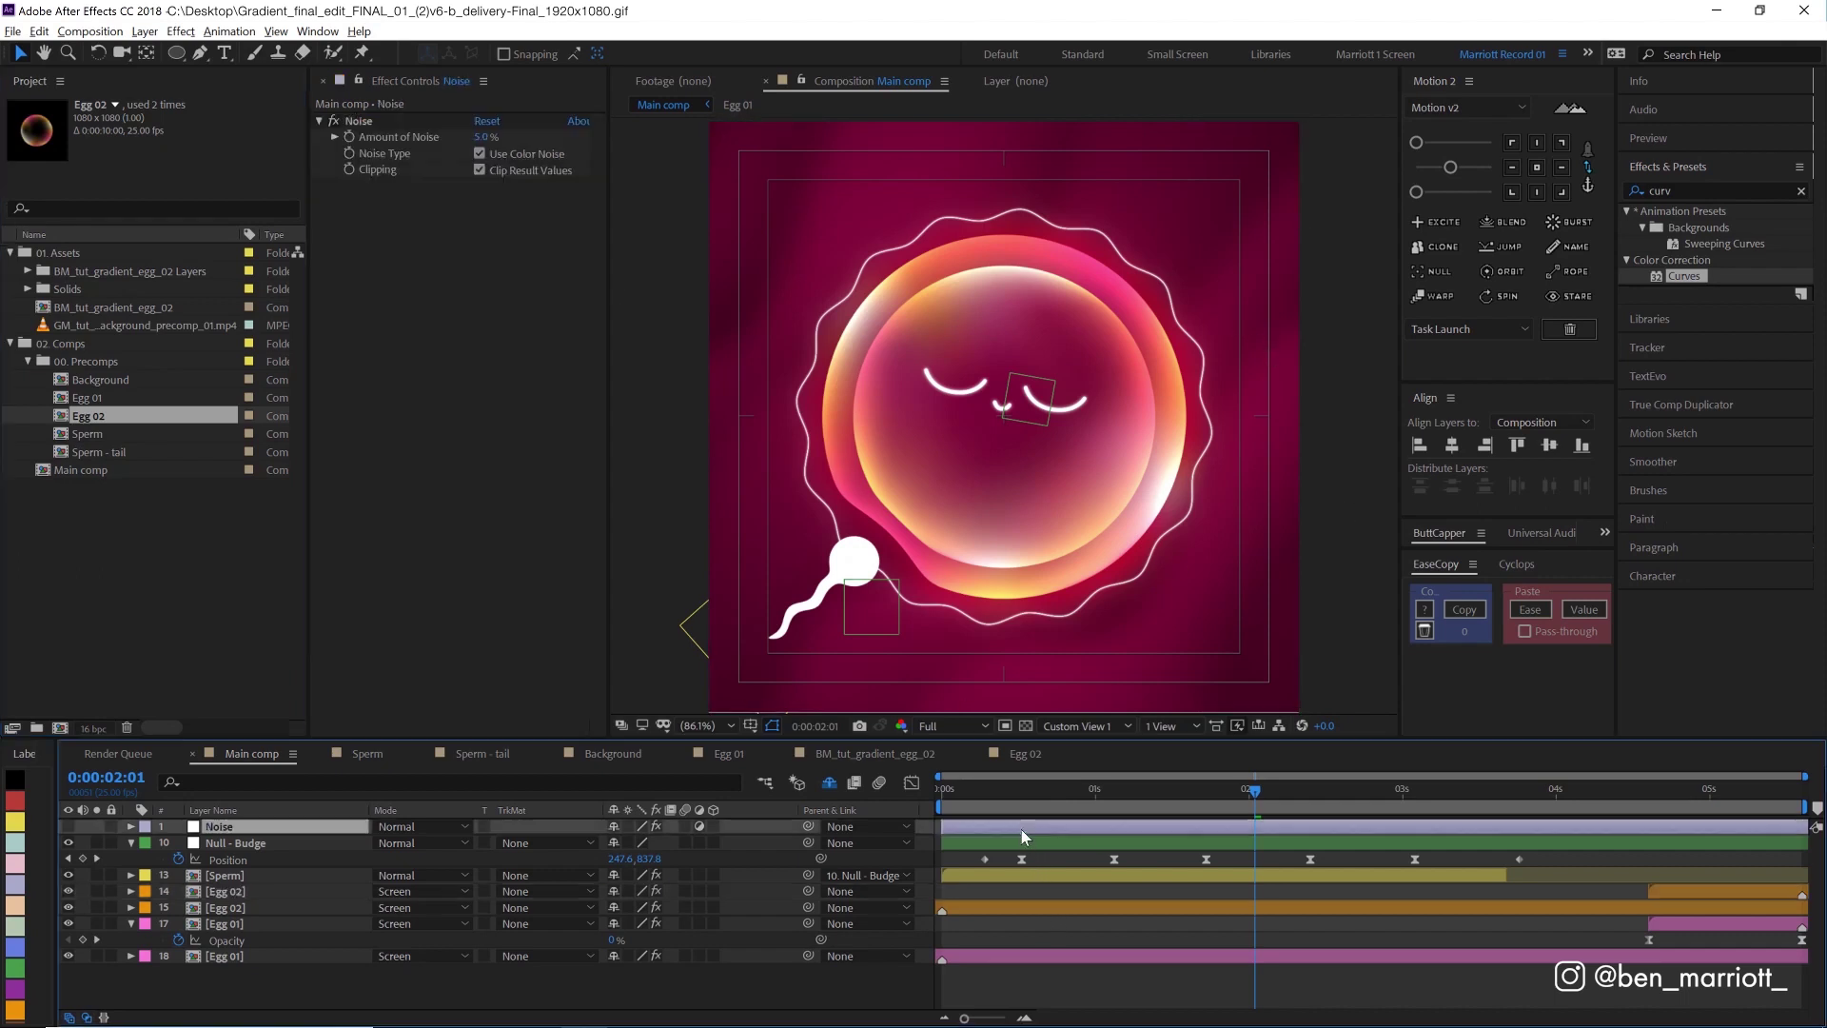
# Step: Show the Noise layer and preview the Main comp egg animation
pyautogui.click(69, 827)
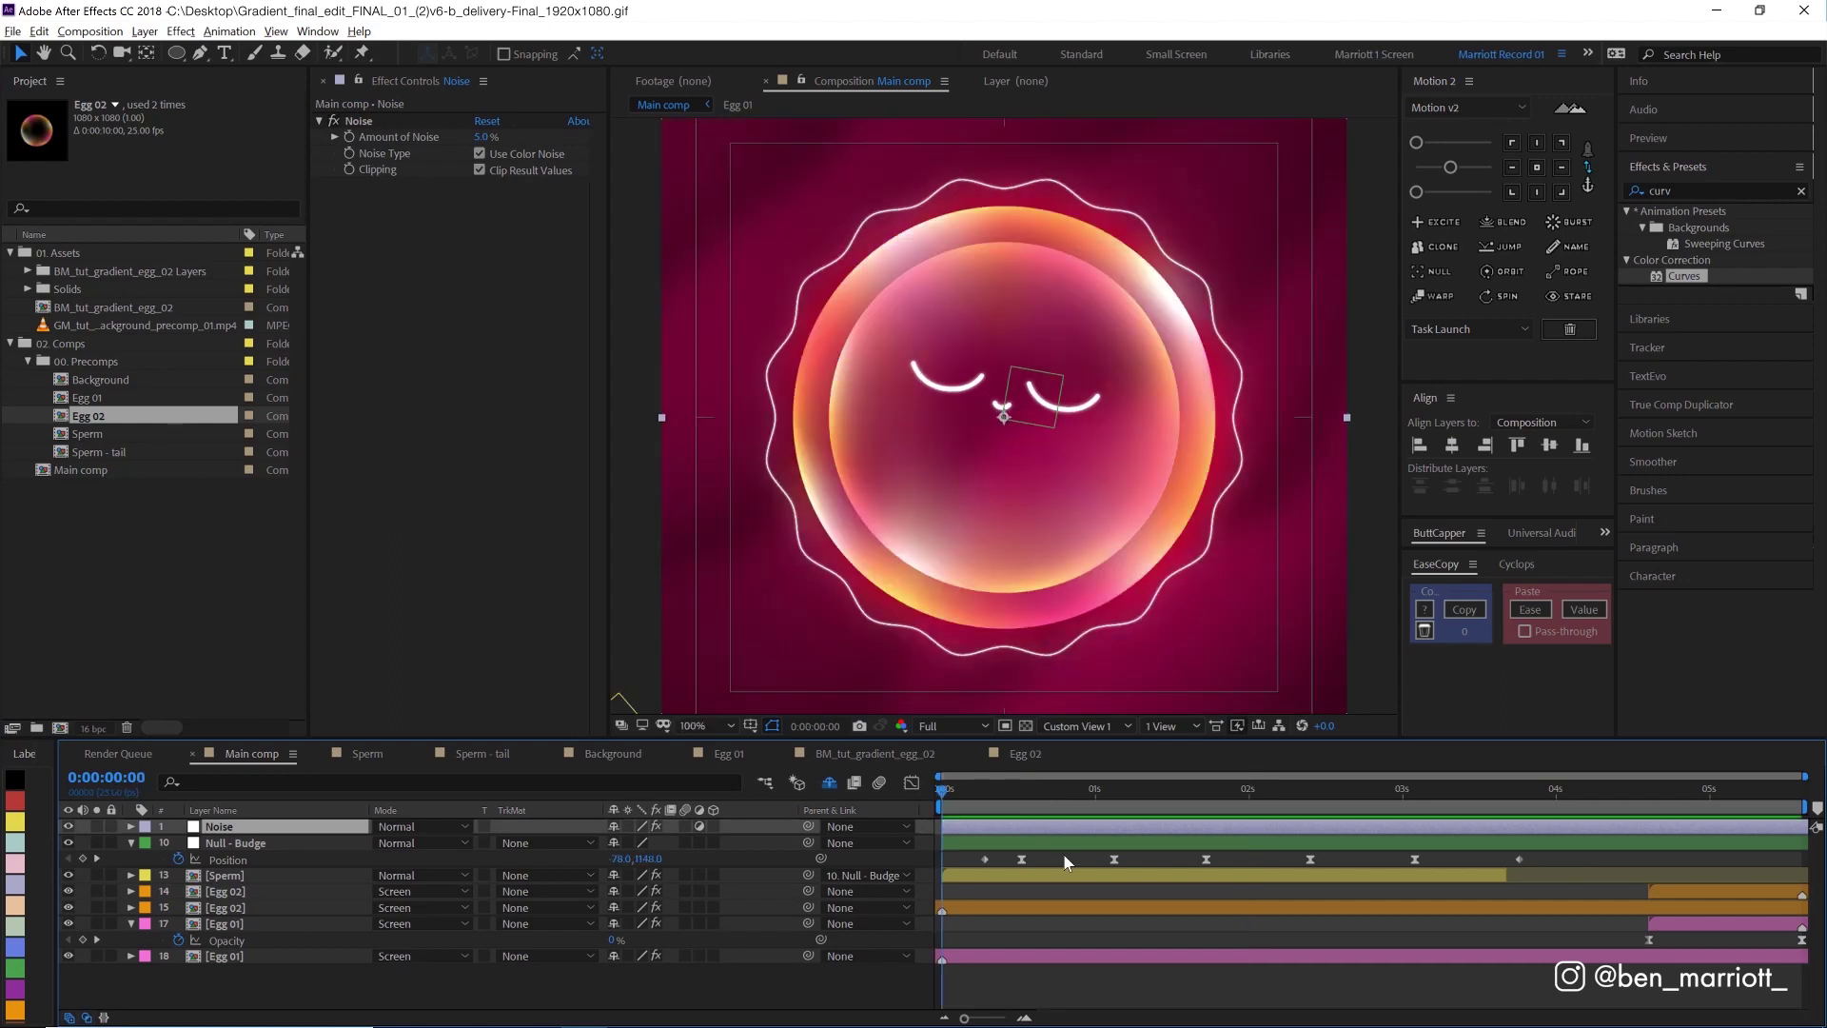
pyautogui.press('space')
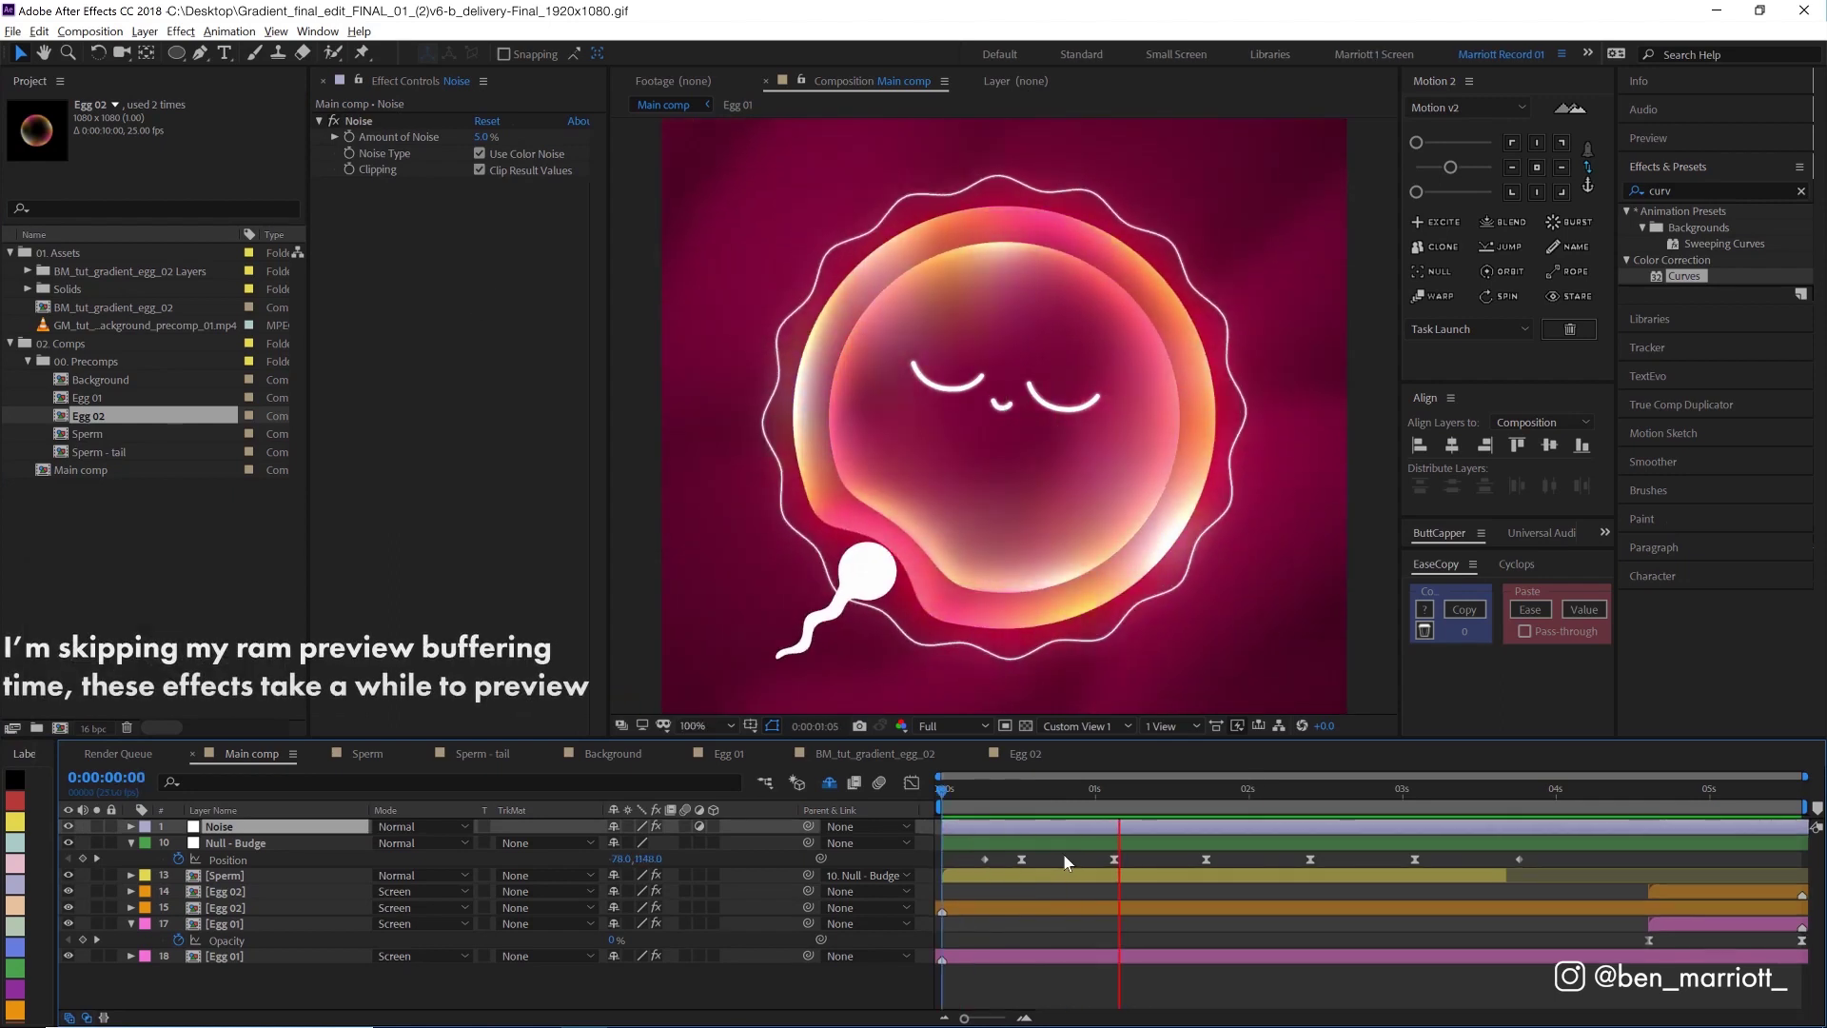